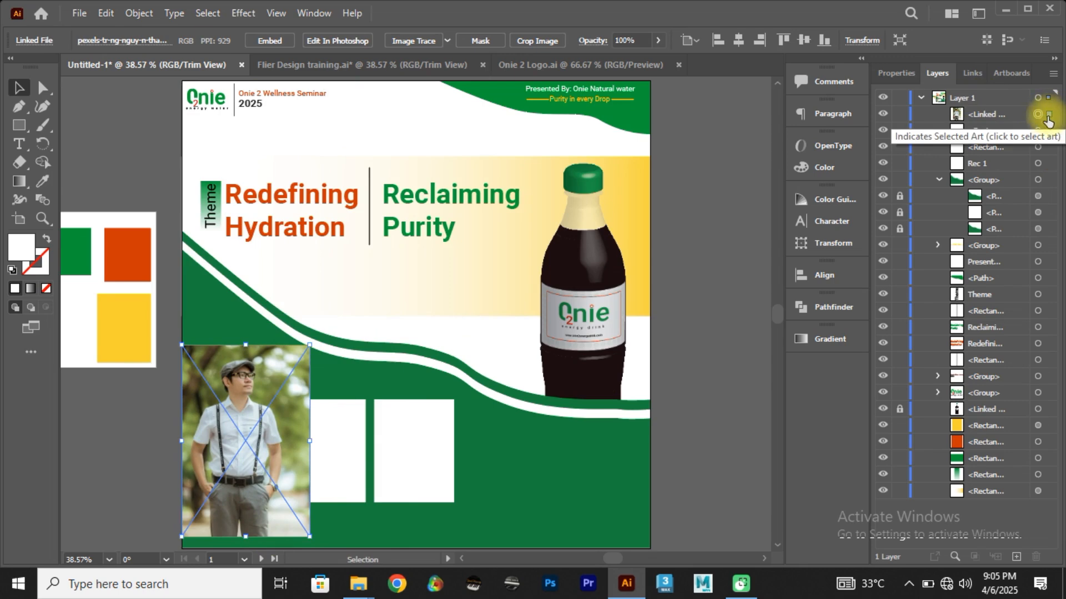
Step: Rename the linked photo of the man in suspenders as "Pic 1" in the layer list
click(1045, 146)
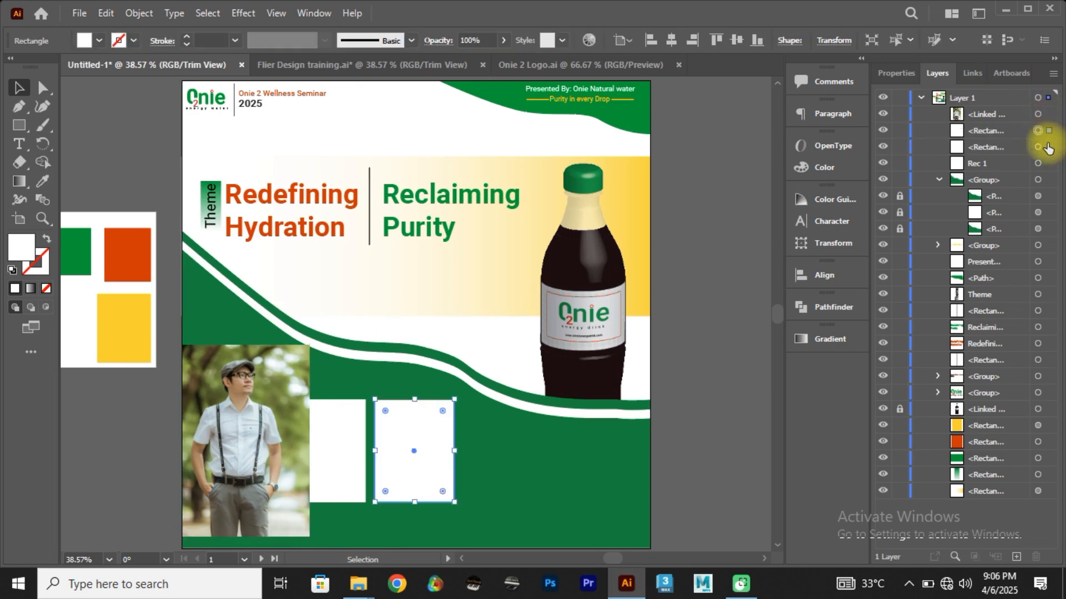
click(1052, 115)
double_click(985, 113)
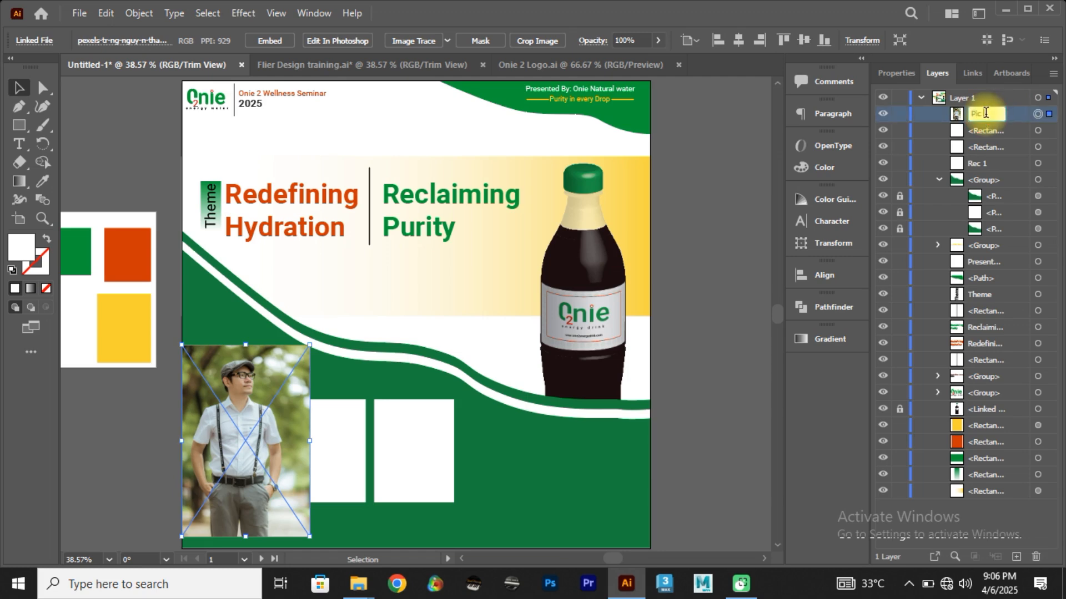
key(Return)
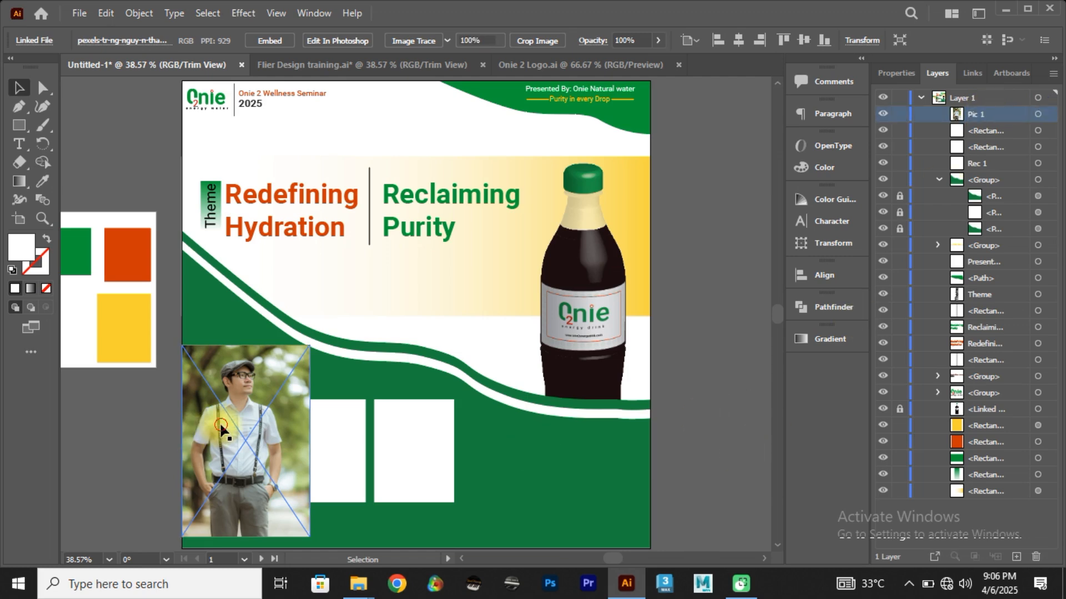
Step: Reposition the Pic 1 photo around the first white rectangle and stack it directly beneath Rec 1 in the layer order
drag(224, 427, 244, 438)
click(208, 445)
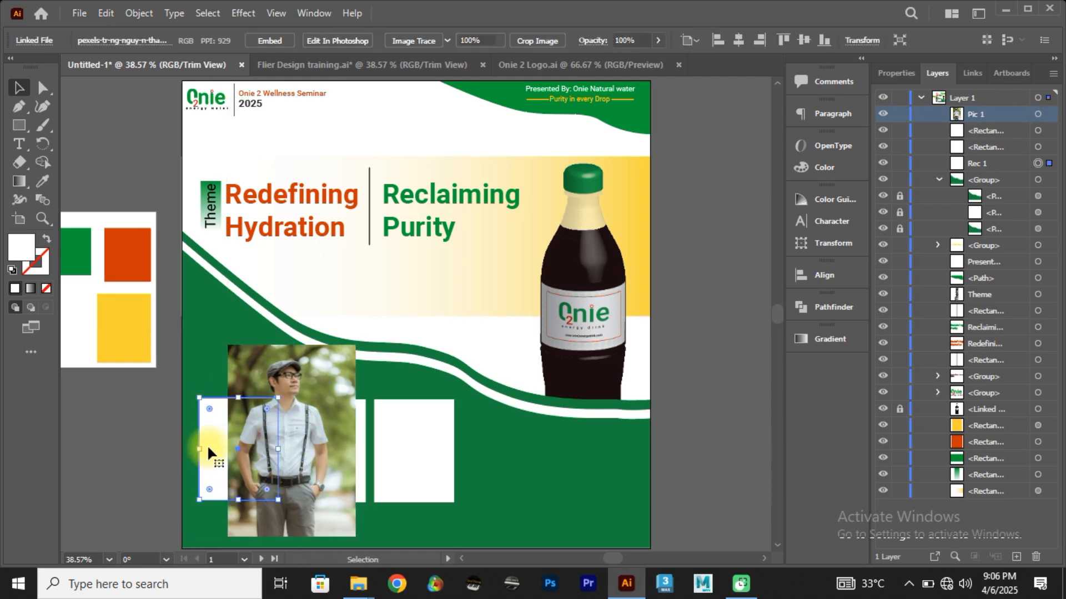
click(977, 164)
drag(311, 416, 271, 426)
click(988, 115)
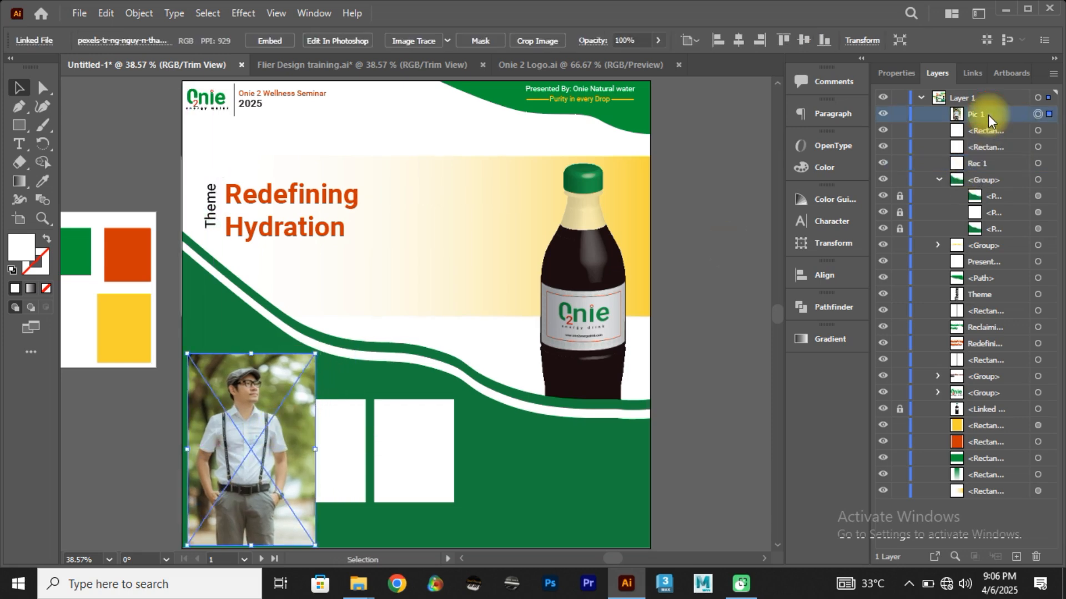
drag(988, 137, 979, 176)
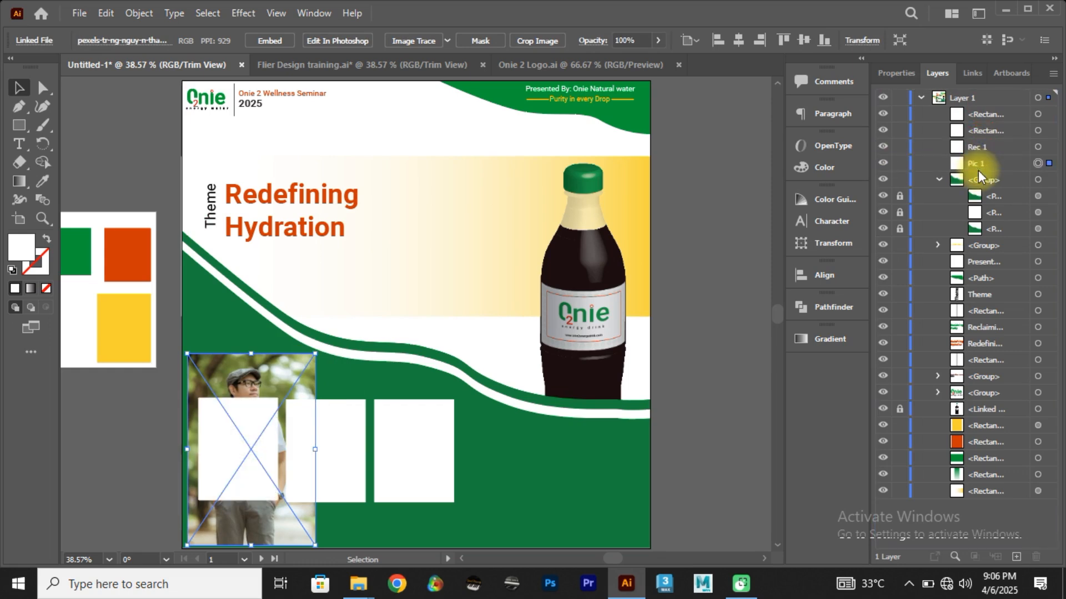
click(717, 360)
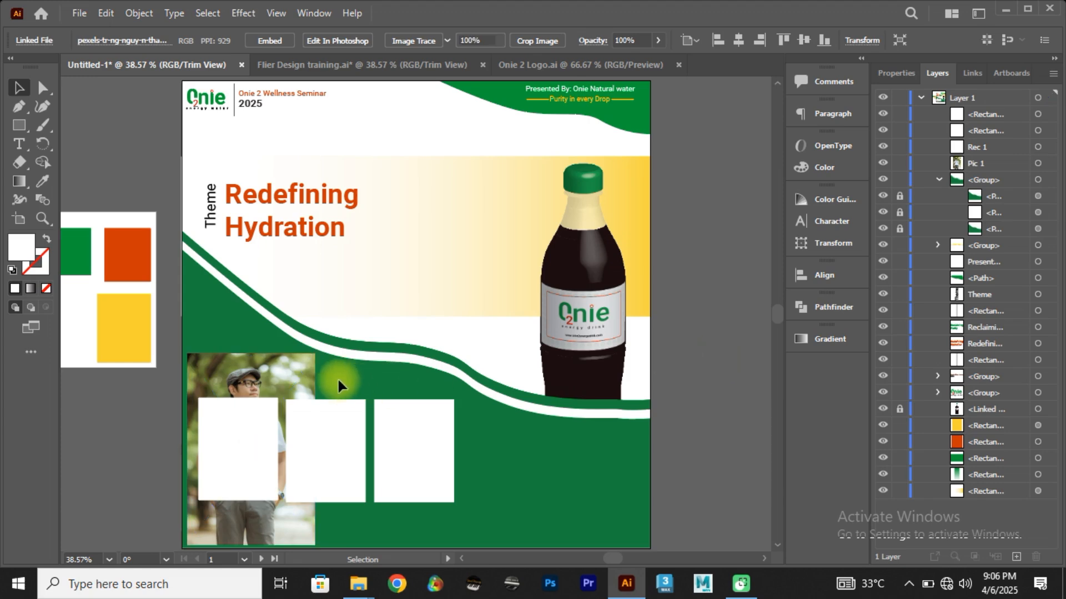
Step: Scale the Pic 1 photo down to slightly larger than the first white rectangle and position it behind that rectangle
drag(317, 359, 298, 379)
click(335, 428)
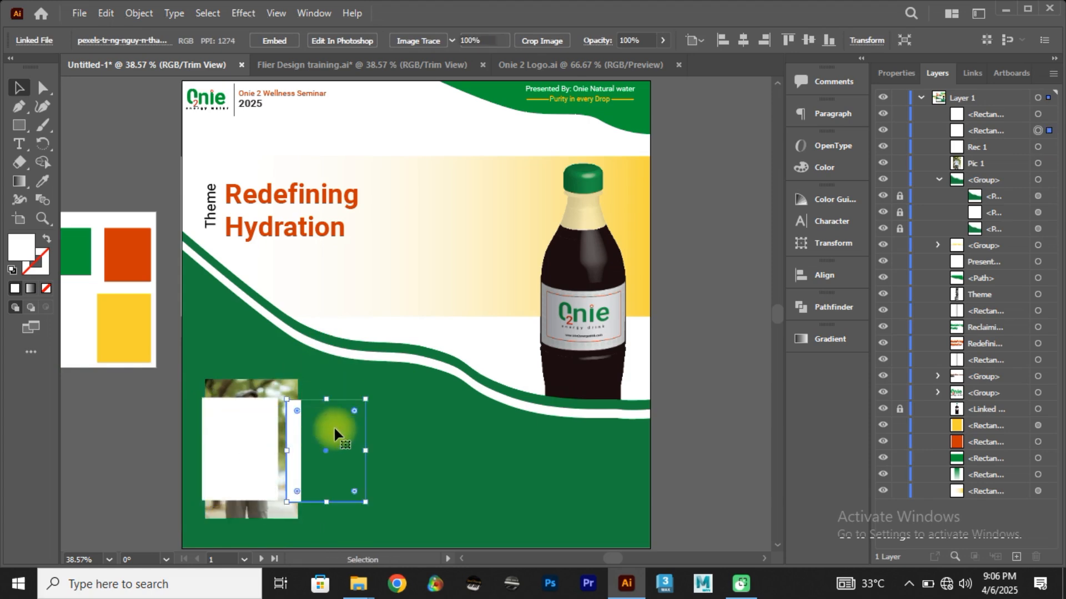
drag(335, 427, 350, 428)
key(ctrl+z)
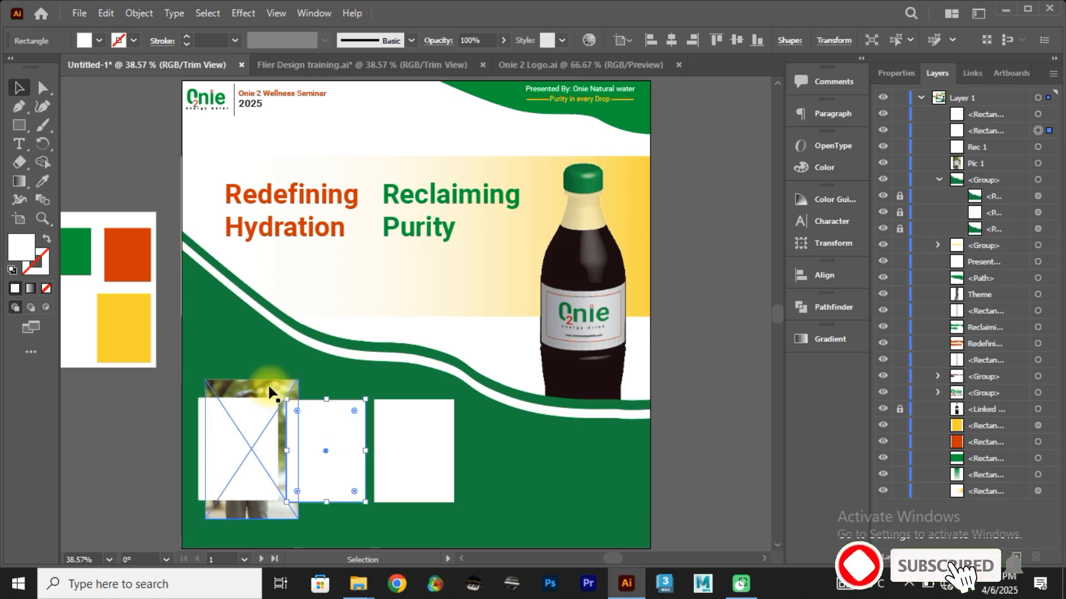
drag(275, 384, 259, 399)
click(234, 451)
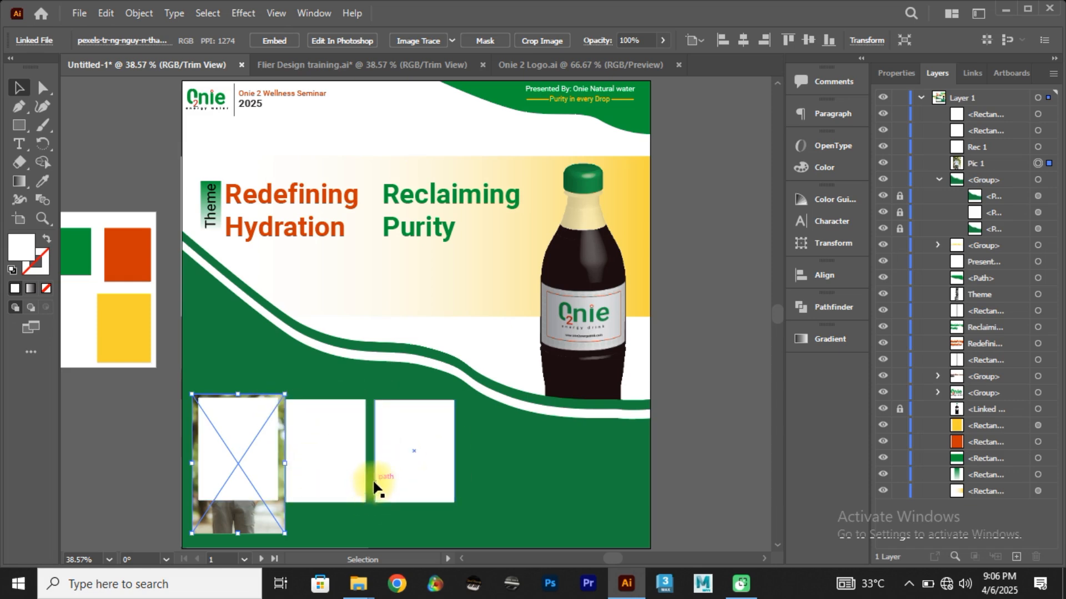
Step: Make a clipping mask from Rec 1 and Pic 1 so the photo is cropped to the first rectangle
click(200, 359)
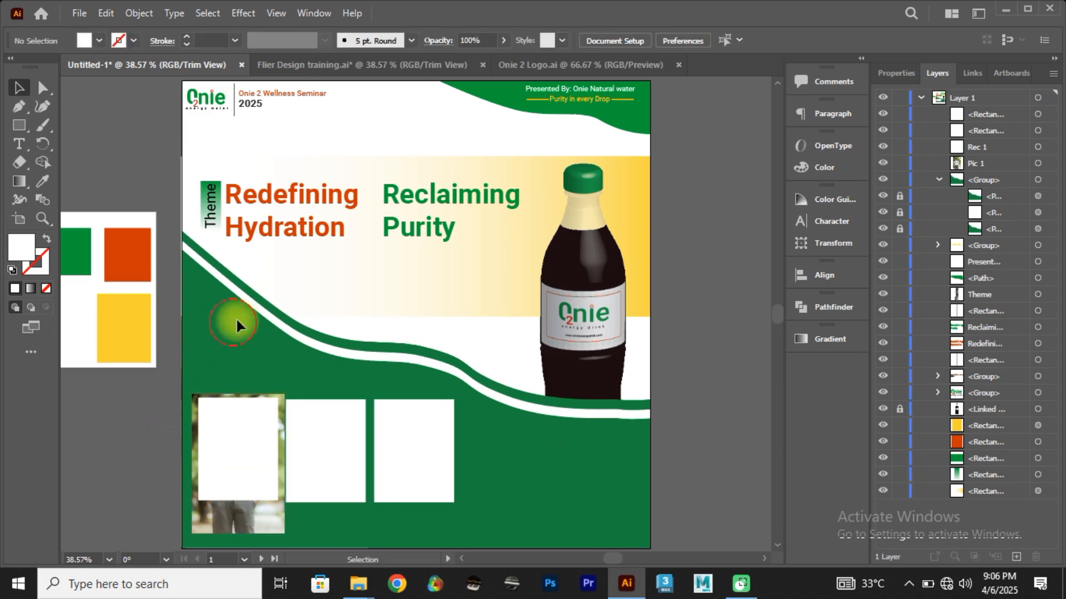
drag(691, 467, 590, 437)
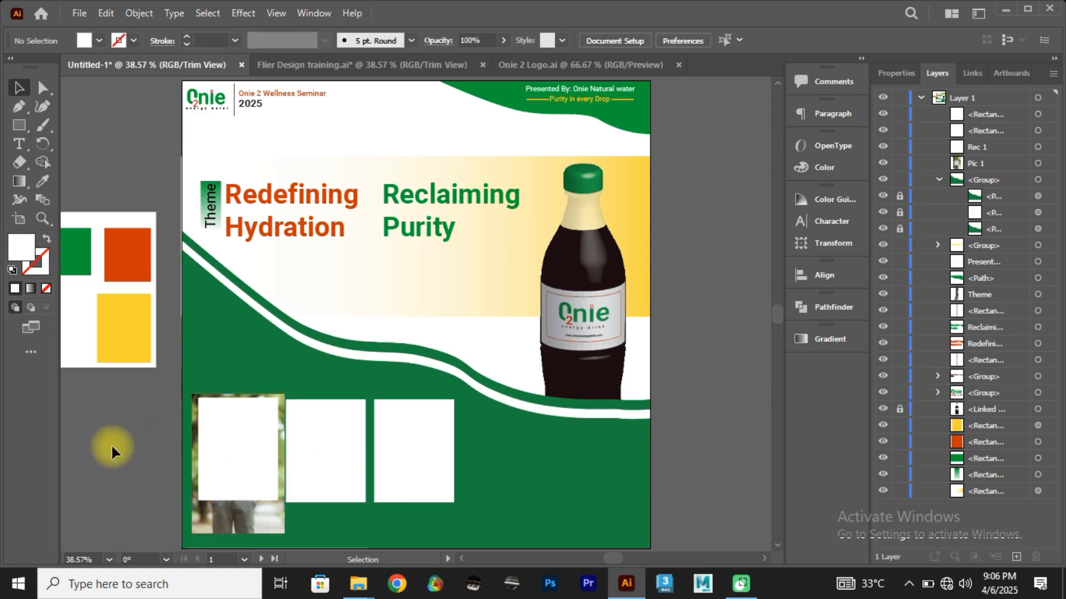
drag(248, 451, 236, 448)
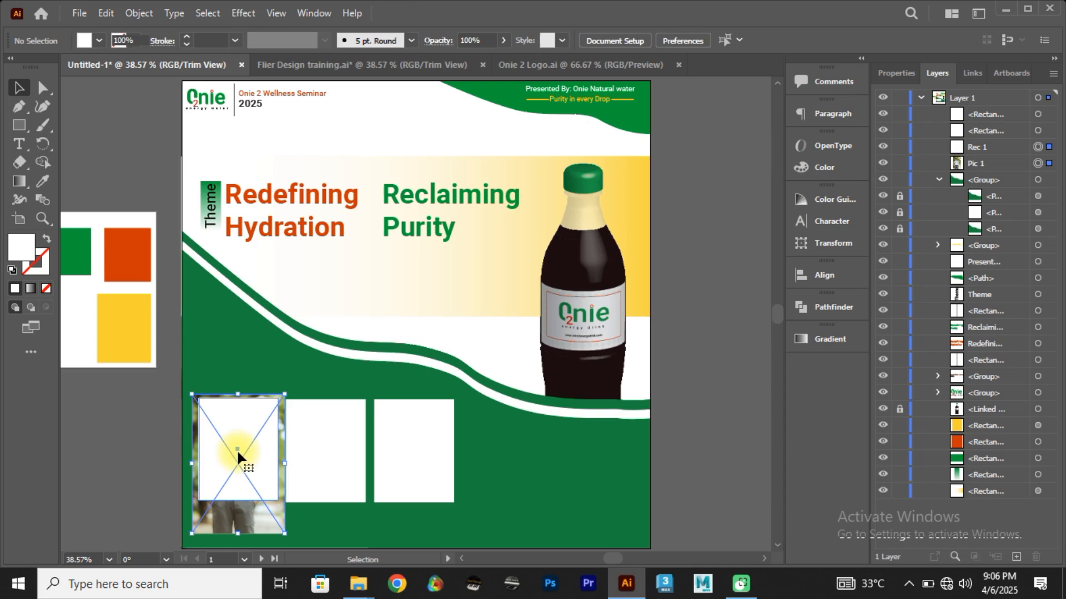
right_click(233, 414)
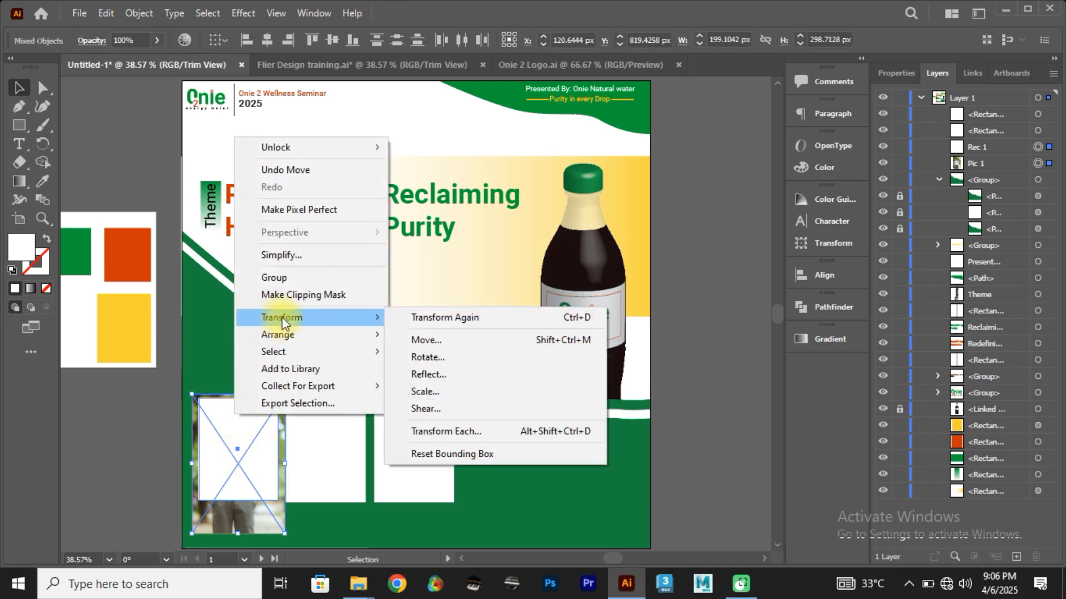
click(286, 295)
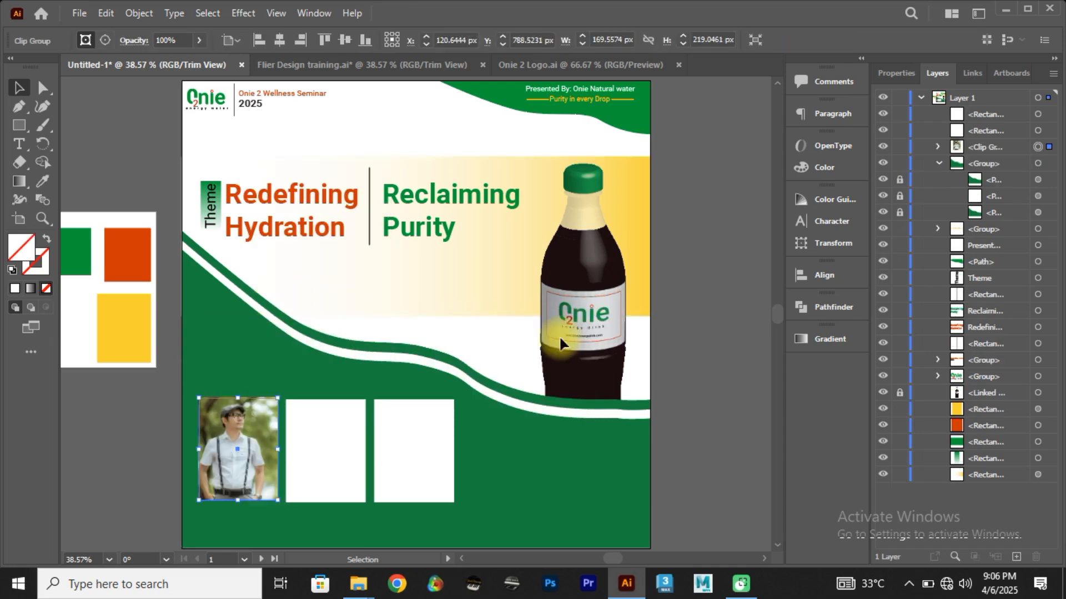
click(673, 460)
Step: Place the pexels-mart-production-8121673 photo from the Cre8tiverse 3rd Tutorial folder into the flyer and scale it down to roughly artboard size
key(alt+Tab)
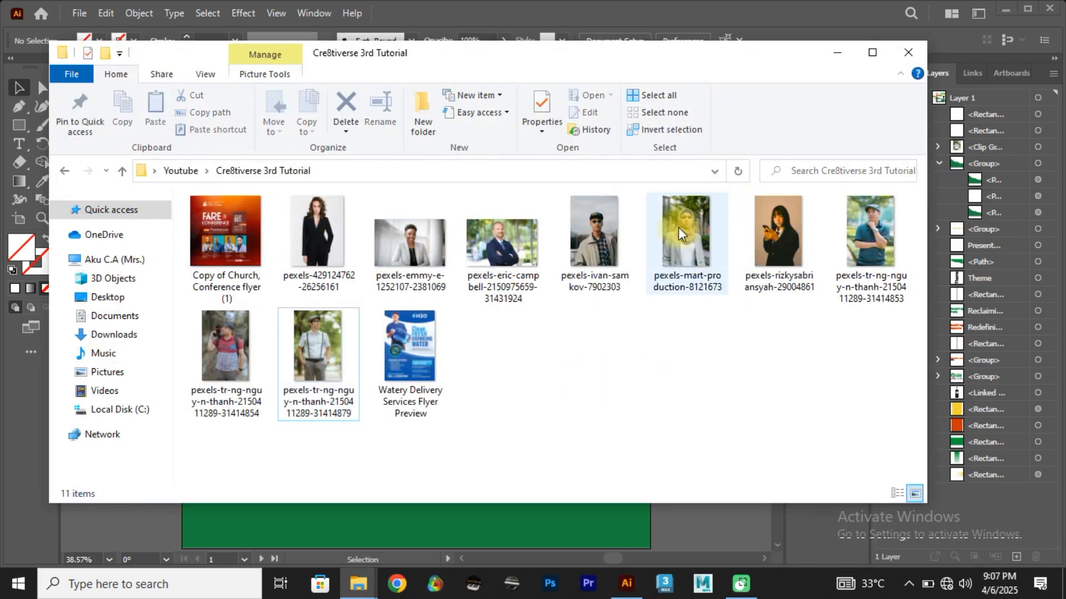
drag(678, 227, 347, 412)
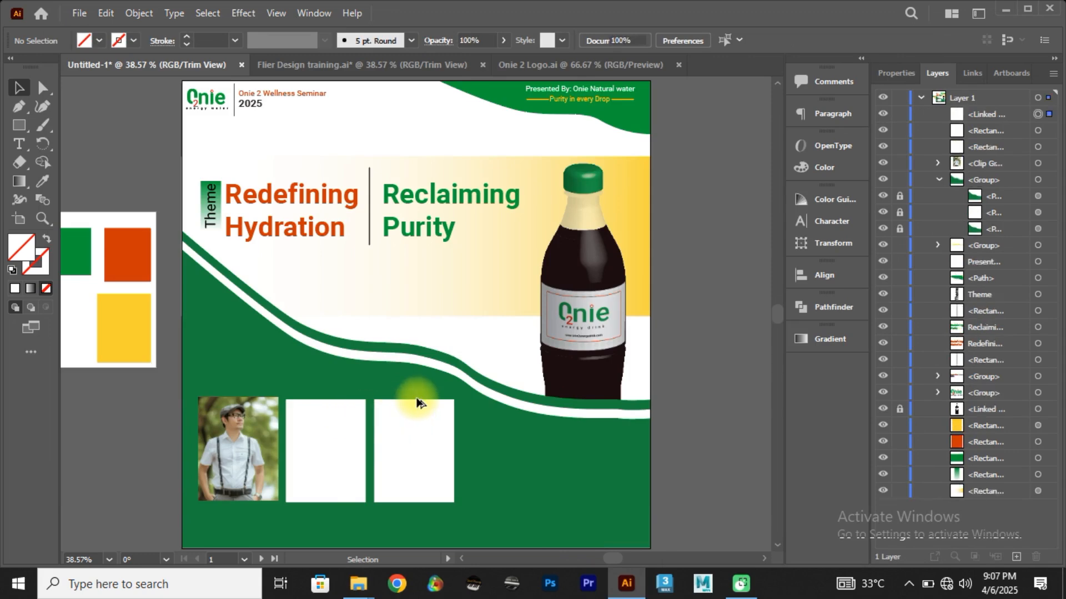
scroll(419, 401, down, 8)
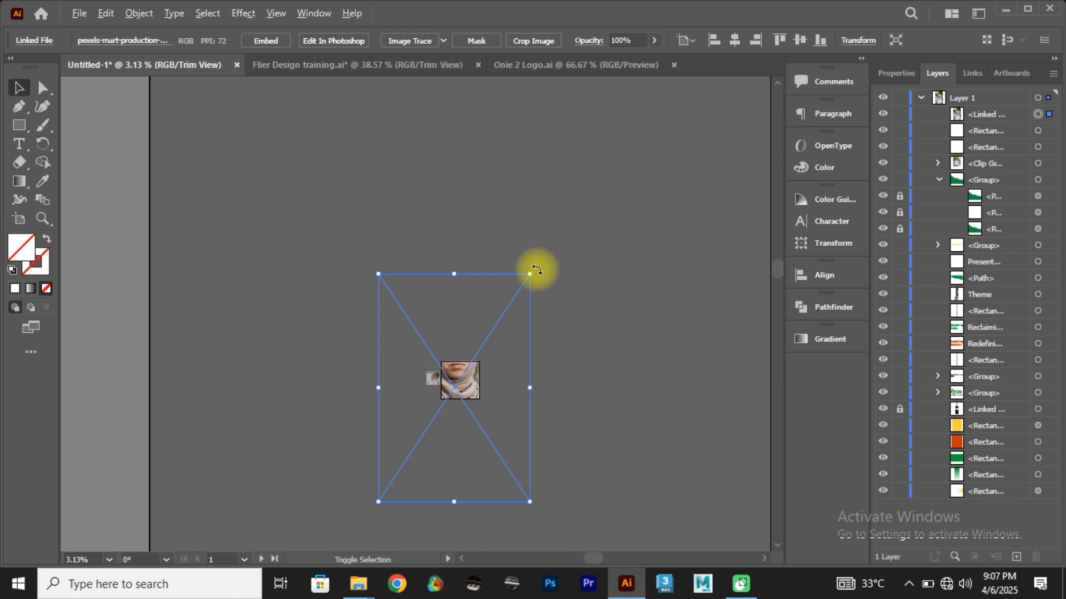
drag(530, 273, 464, 374)
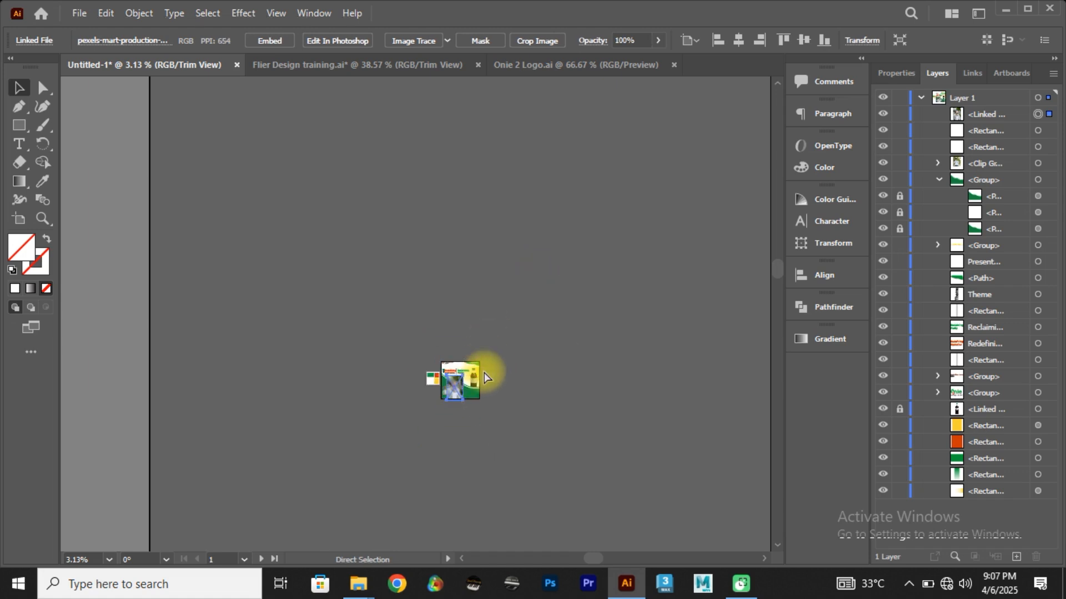
key(ctrl+0)
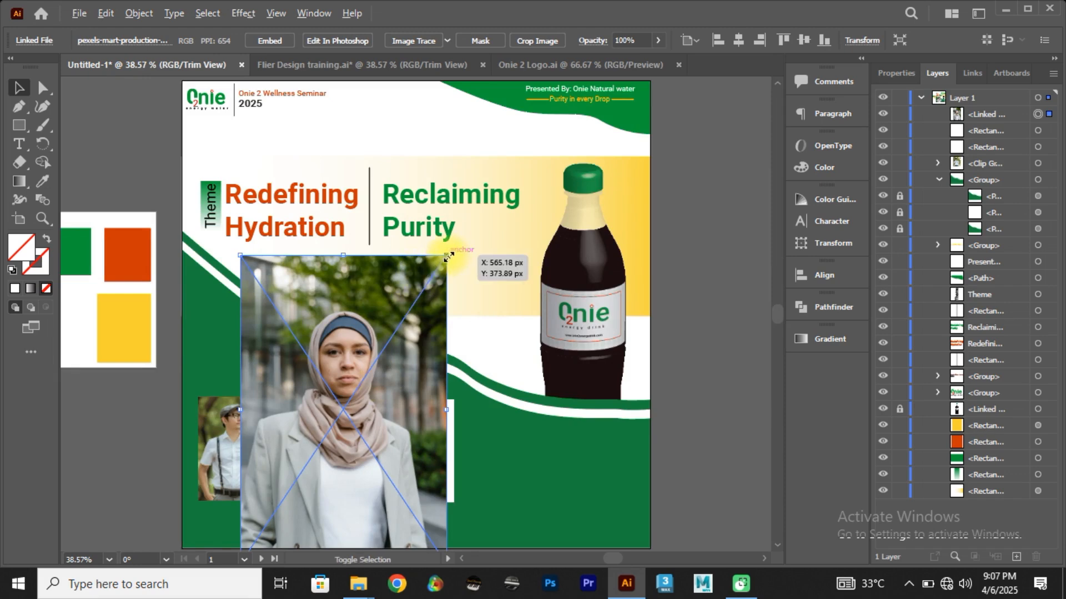
Step: Shrink the photo of the woman in the headscarf to the width of the middle white rectangle and position it over that rectangle
drag(449, 256, 411, 334)
drag(357, 392, 337, 435)
drag(374, 379, 365, 392)
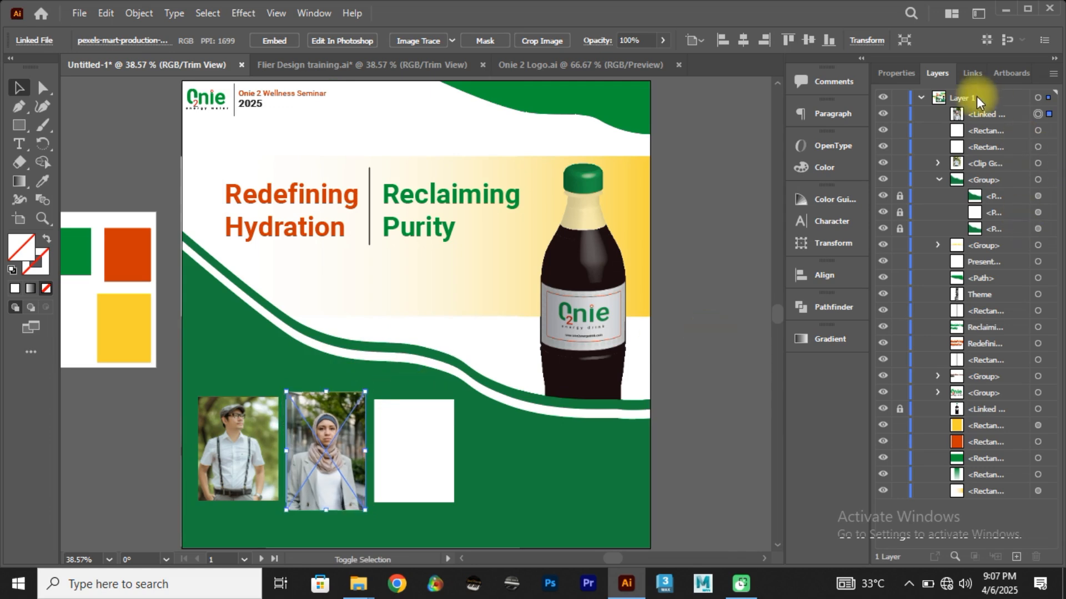
Step: Name the woman's photo "pic 2", shift it aside to expose the middle white rectangle, and name that rectangle "rec 2"
double_click(981, 113)
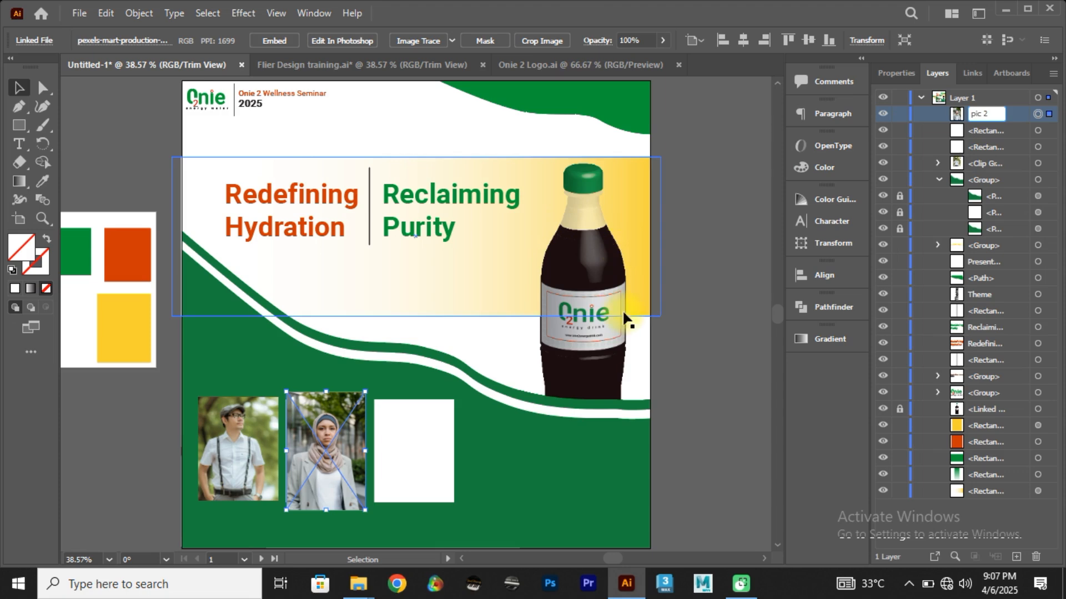
click(324, 458)
drag(324, 454, 356, 460)
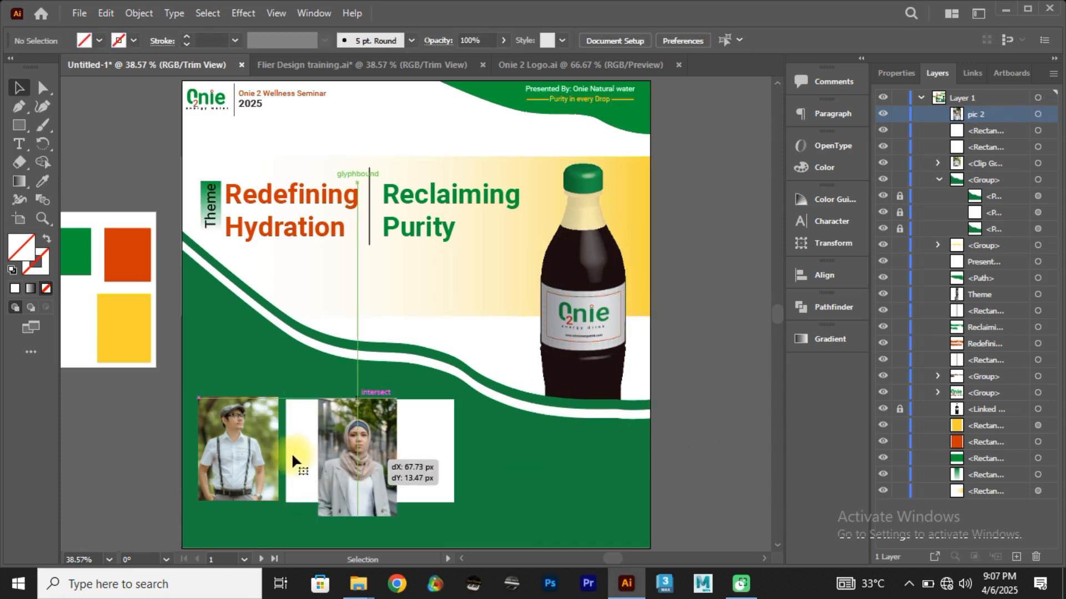
click(294, 450)
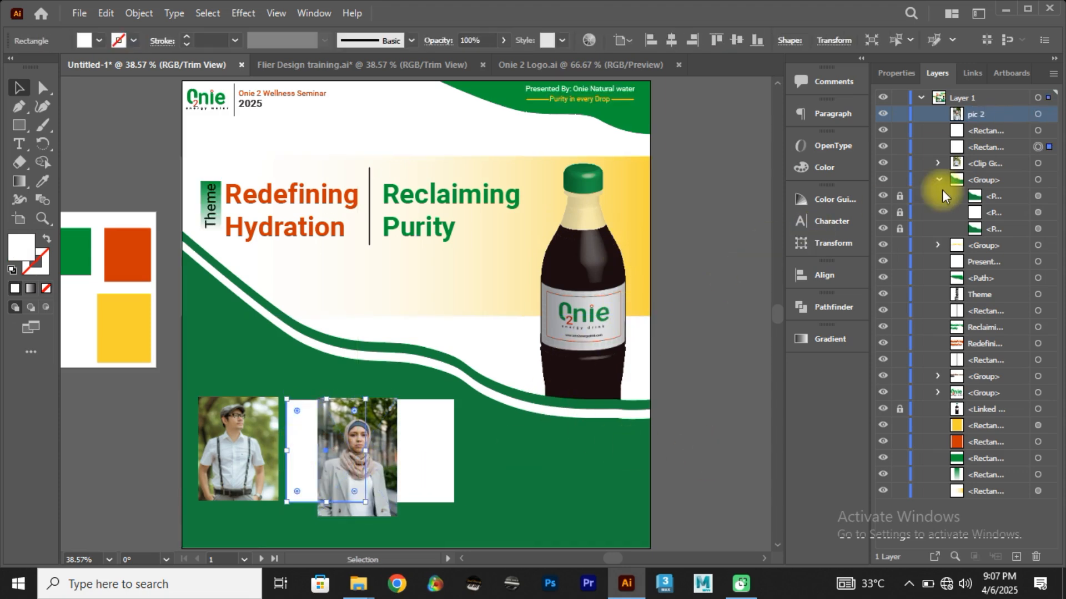
click(988, 146)
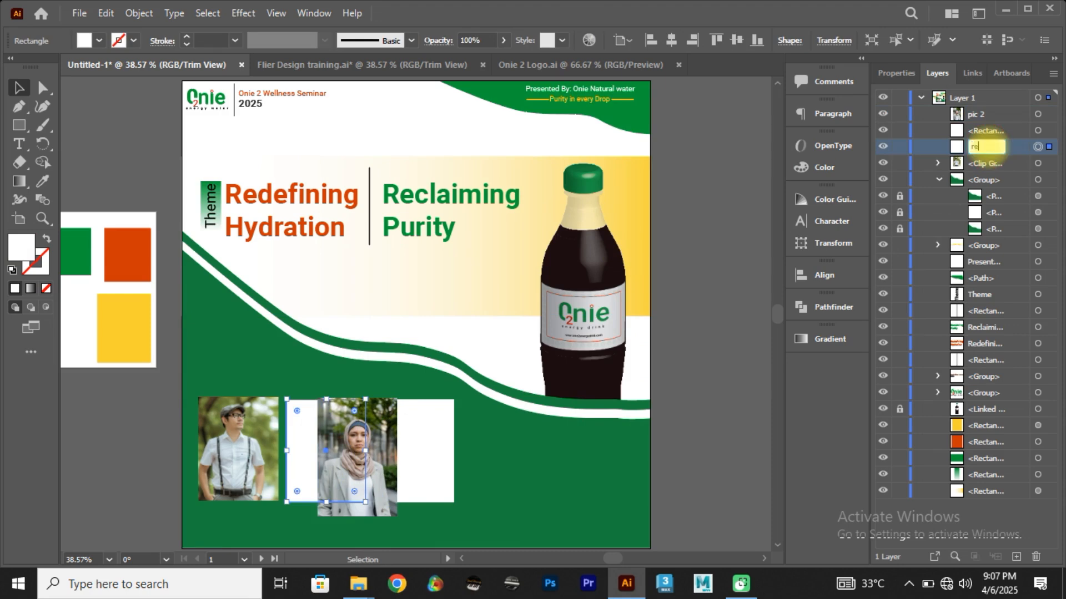
click(726, 400)
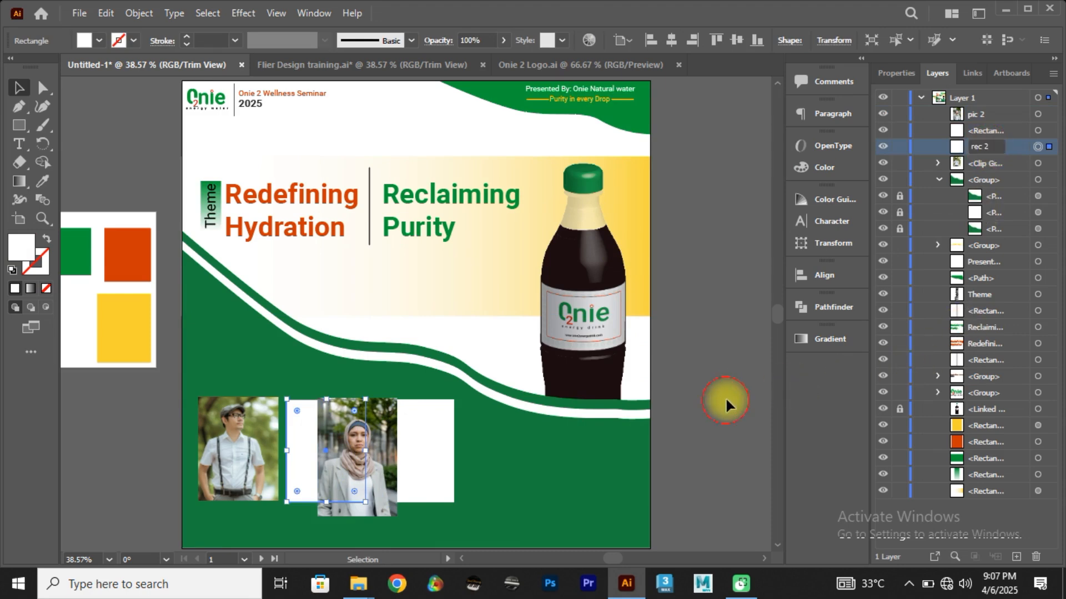
Step: Stack pic 2 directly beneath rec 2 in the layer order and center the photo behind the middle rectangle
click(1044, 114)
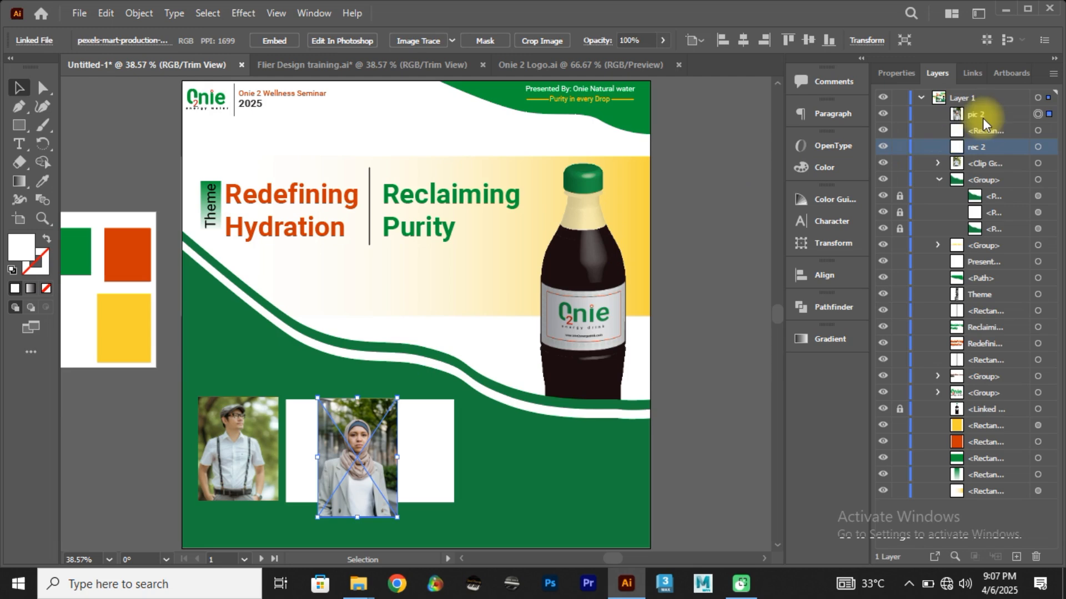
click(984, 117)
mouse_move(984, 117)
mouse_down()
mouse_move(984, 155)
mouse_move(983, 115)
mouse_up()
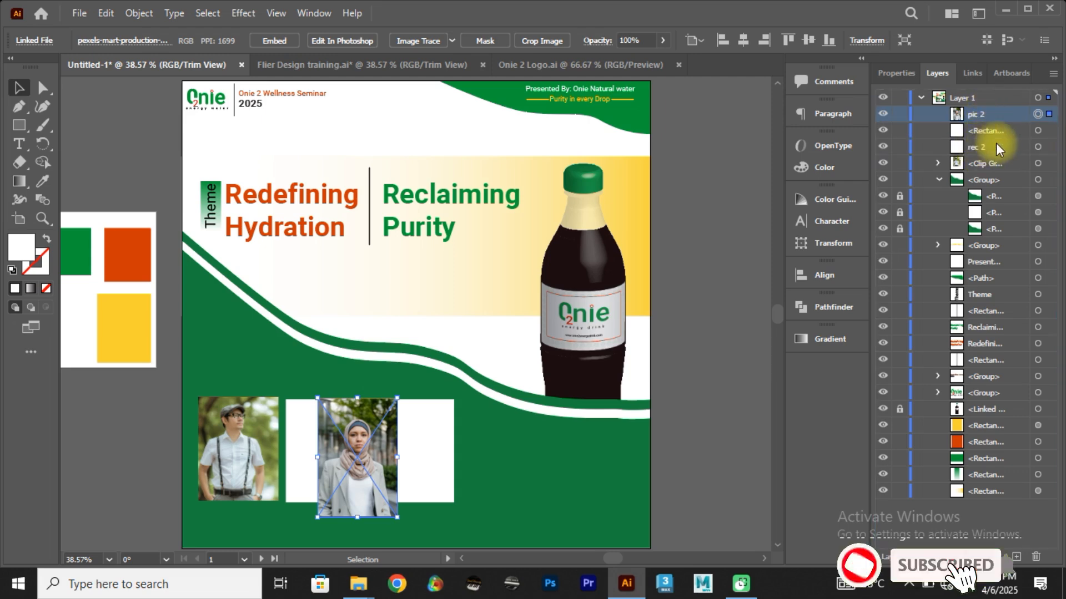
drag(984, 115, 997, 151)
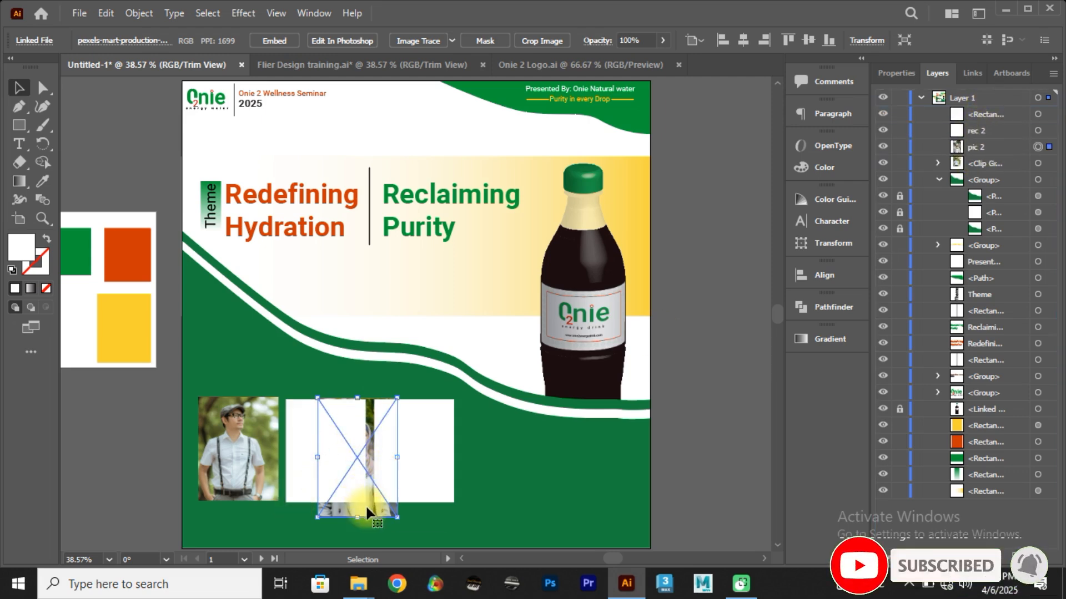
drag(365, 504, 336, 460)
Step: Make a clipping mask from rec 2 and pic 2 so the photo is cropped to the middle rectangle
shift+click(336, 416)
right_click(332, 418)
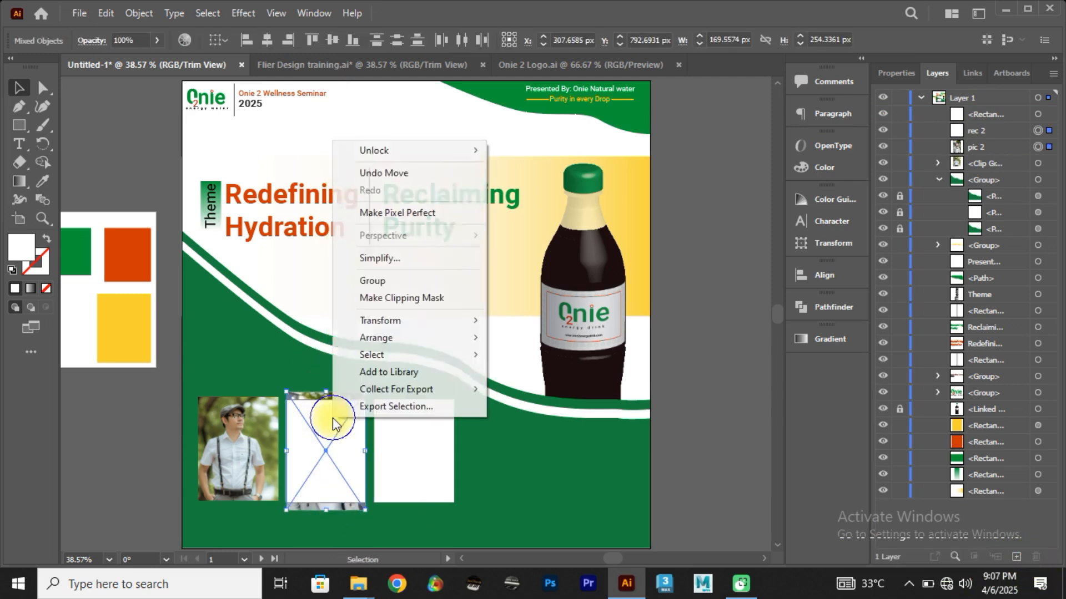
click(388, 298)
click(510, 482)
Step: Place the photo of the man in the teal polo shirt from the Cre8tiverse 3rd Tutorial folder and scale it down towards artboard size
key(alt+Tab)
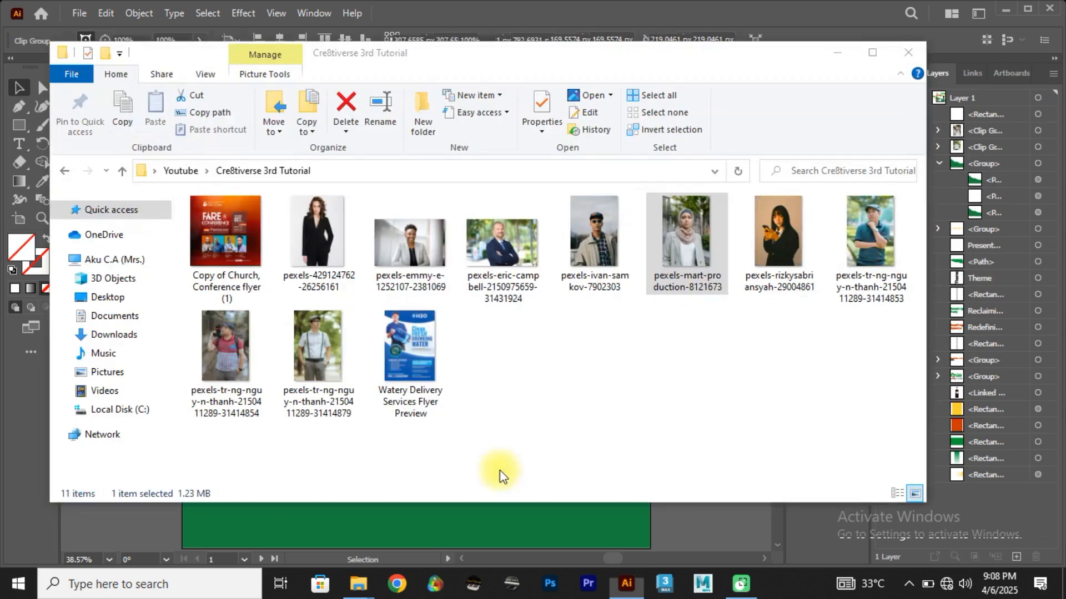
click(792, 394)
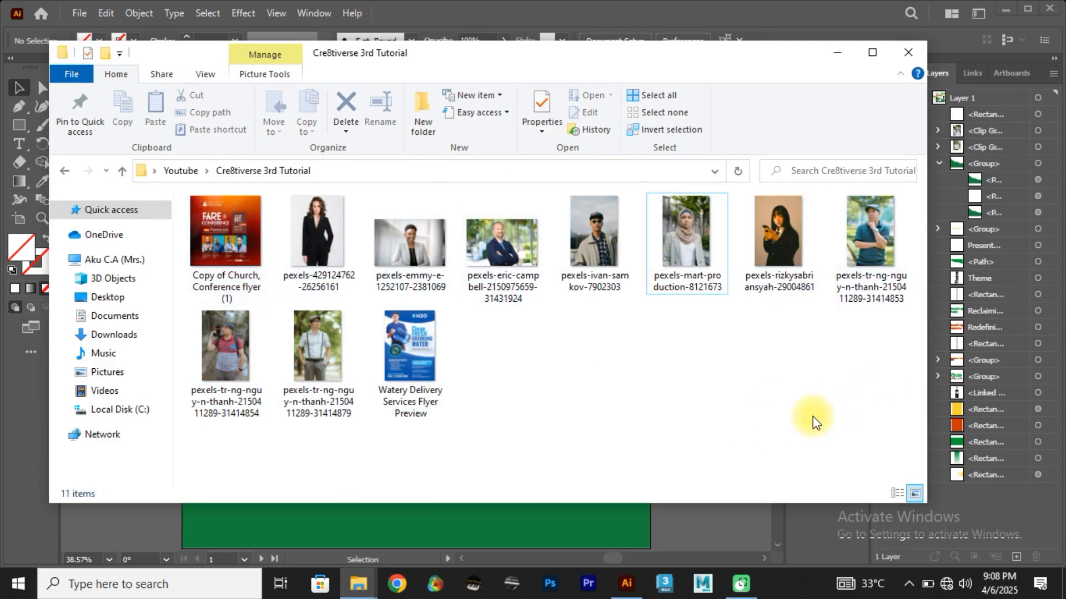
click(878, 242)
drag(878, 242, 490, 468)
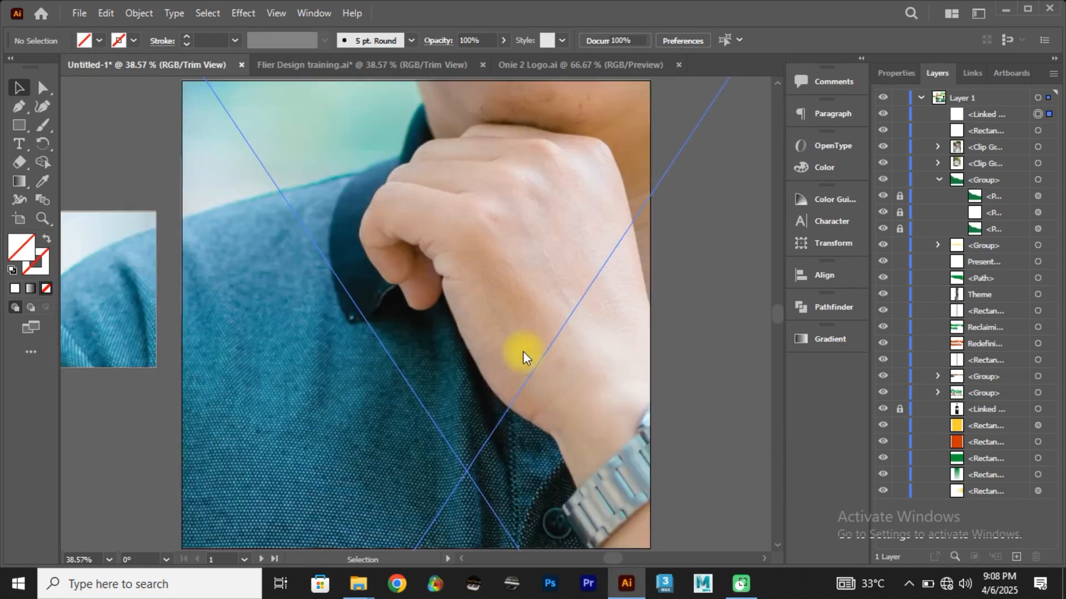
scroll(515, 373, down, 8)
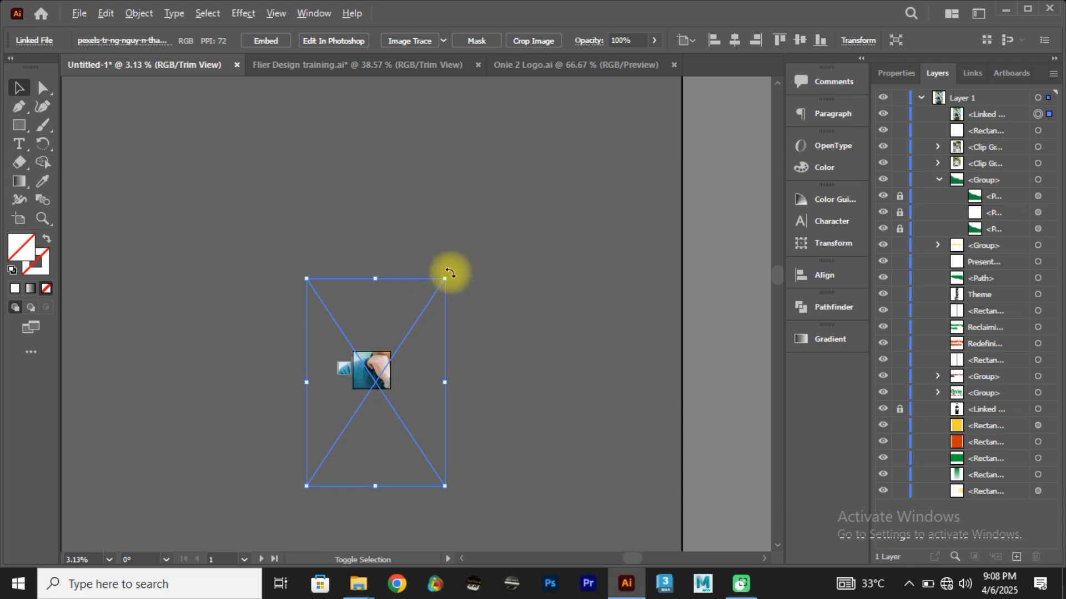
drag(445, 279, 388, 364)
scroll(393, 369, up, 8)
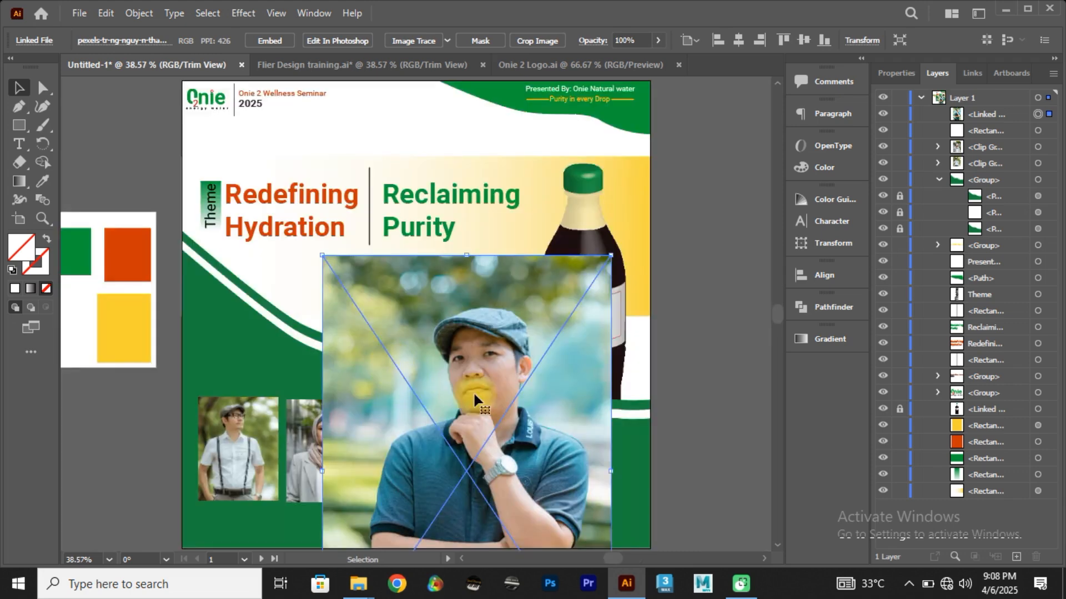
Step: Scale the teal polo shirt photo down to slightly larger than the third white rectangle and move it over that rectangle
drag(473, 391, 494, 271)
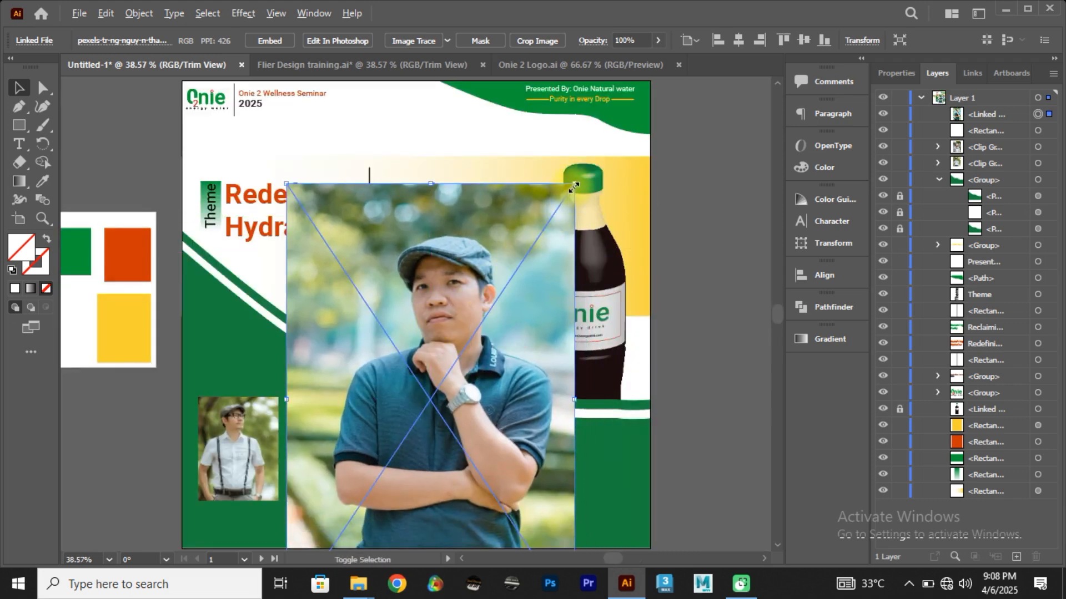
drag(575, 187, 473, 336)
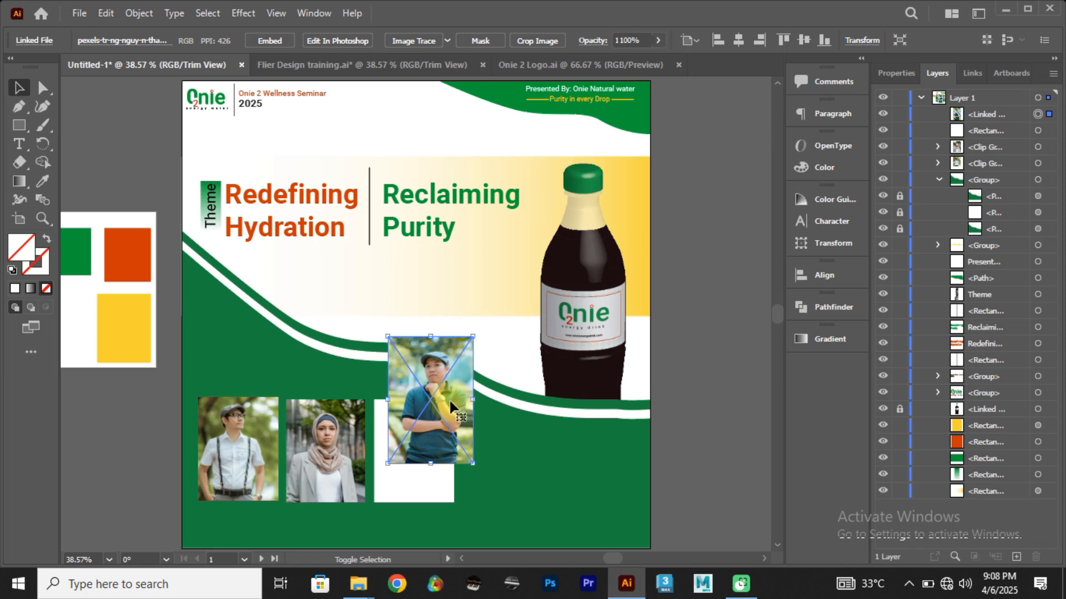
drag(450, 405, 466, 463)
click(247, 416)
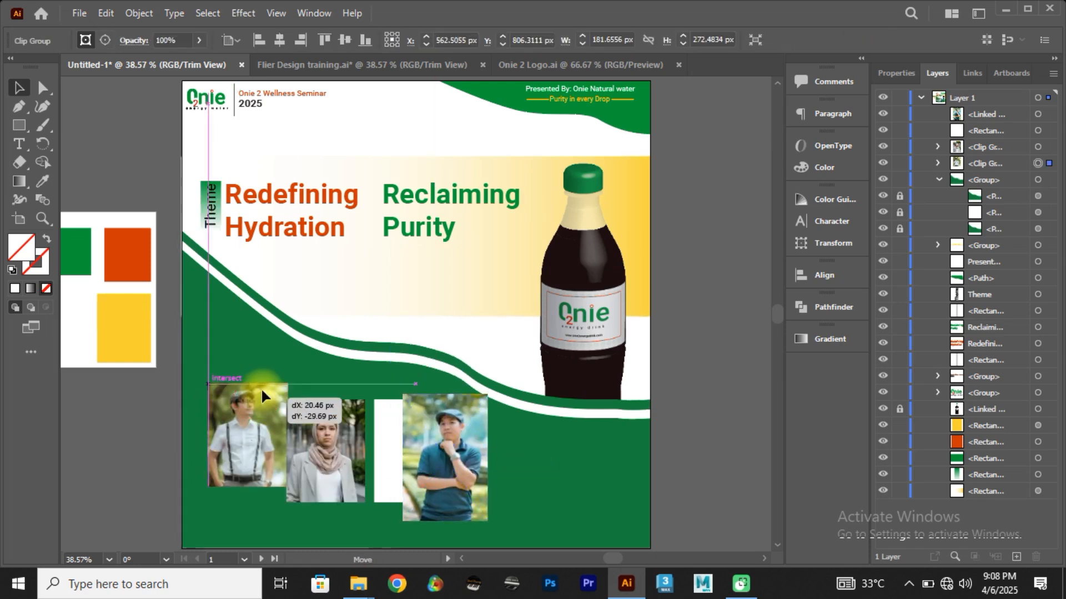
mouse_move(261, 387)
mouse_down()
mouse_move(288, 411)
mouse_move(277, 414)
mouse_up()
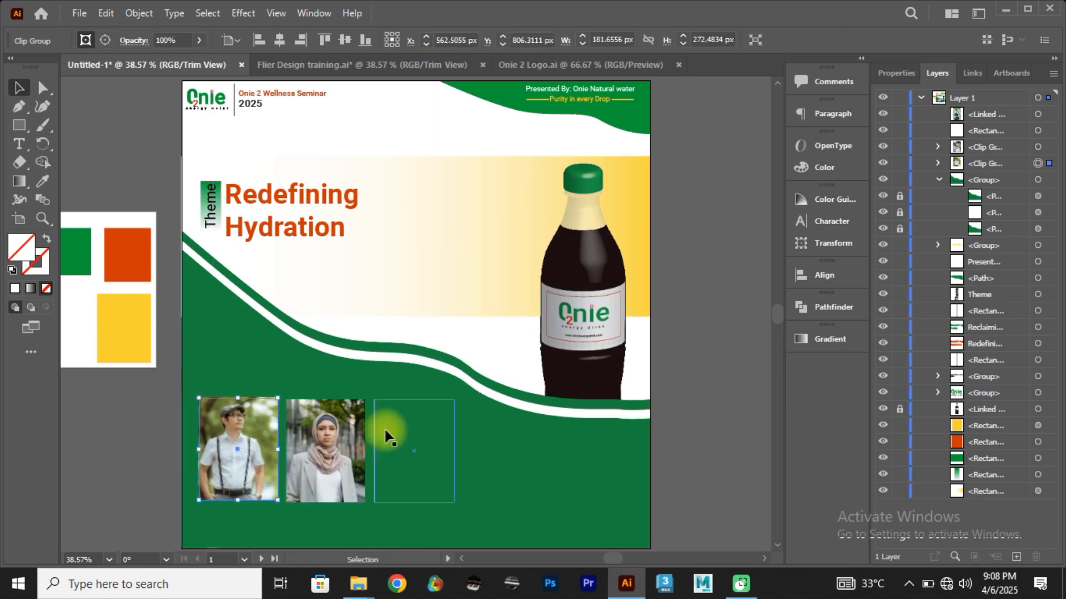
click(384, 427)
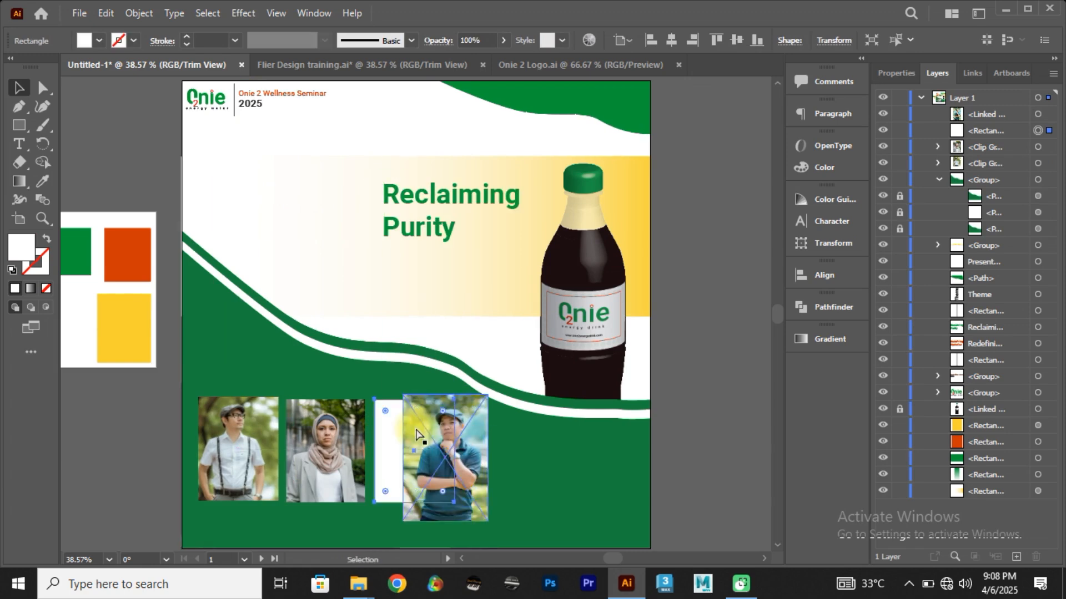
click(542, 475)
click(466, 481)
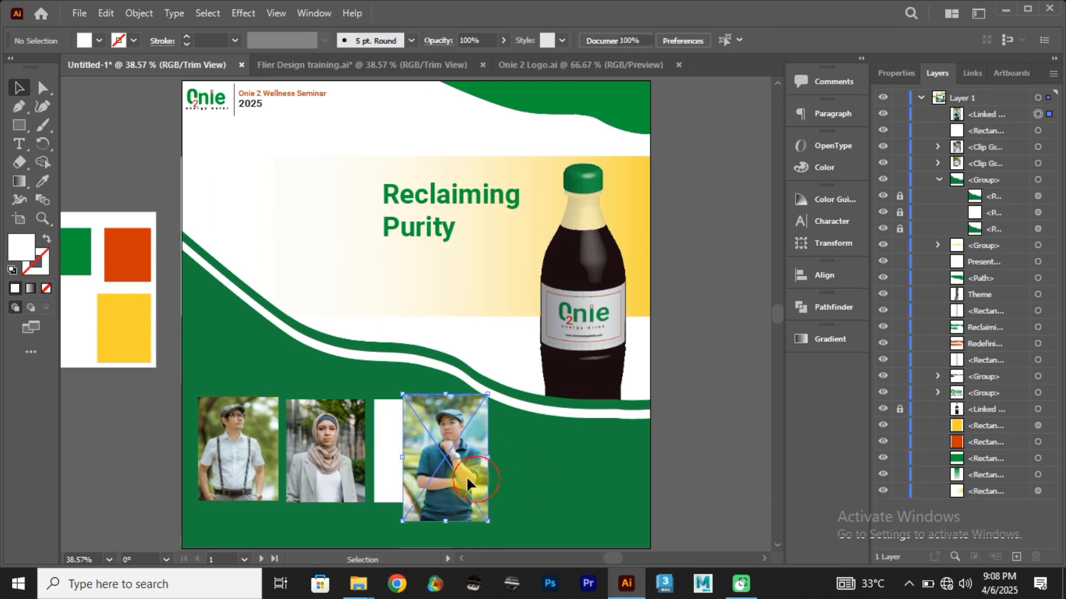
drag(466, 475, 455, 470)
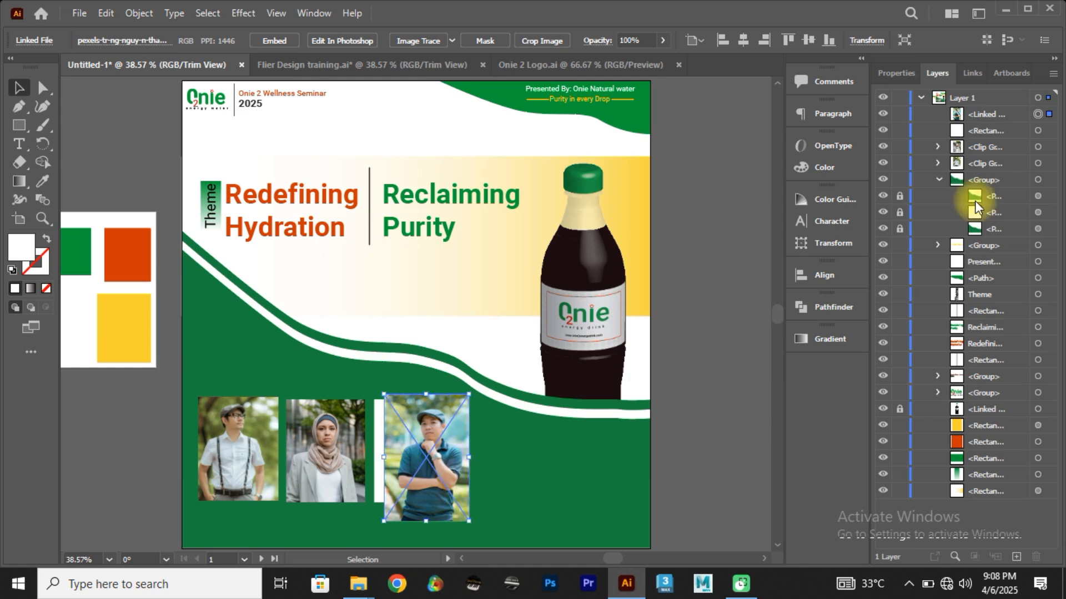
Step: Name the teal polo shirt photo "pic 3" and shift it aside to expose part of the third white rectangle
click(981, 116)
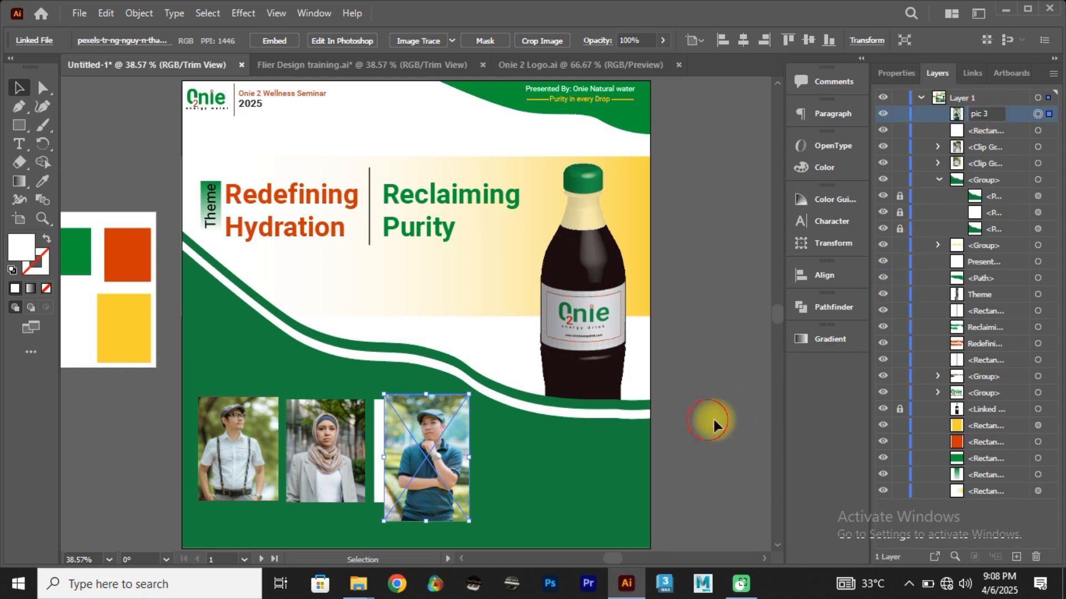
click(427, 443)
drag(426, 443, 443, 441)
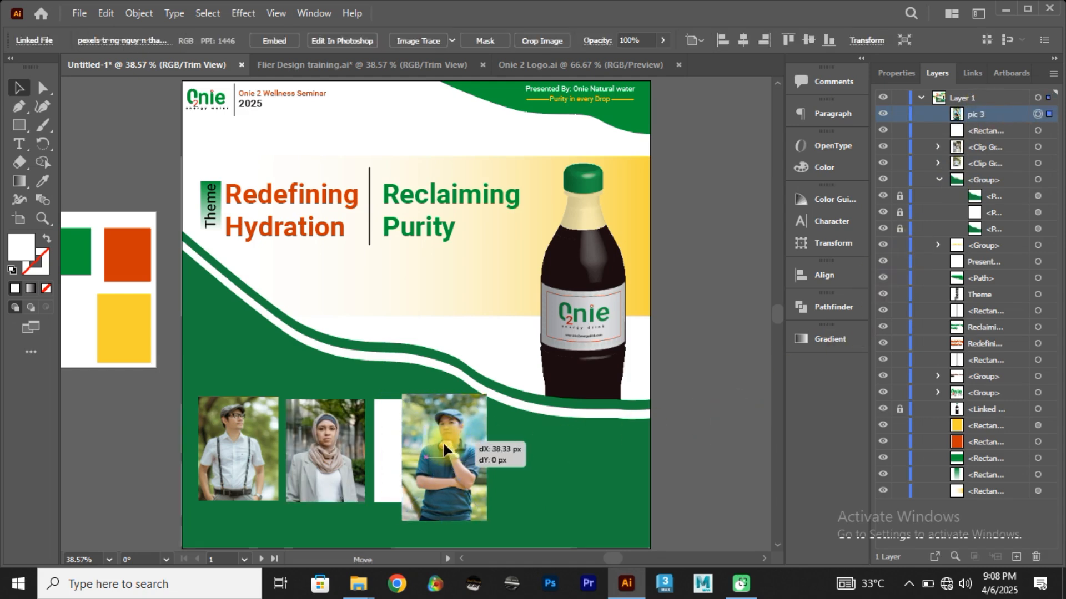
Step: Name the third white rectangle "rec 3"
click(379, 441)
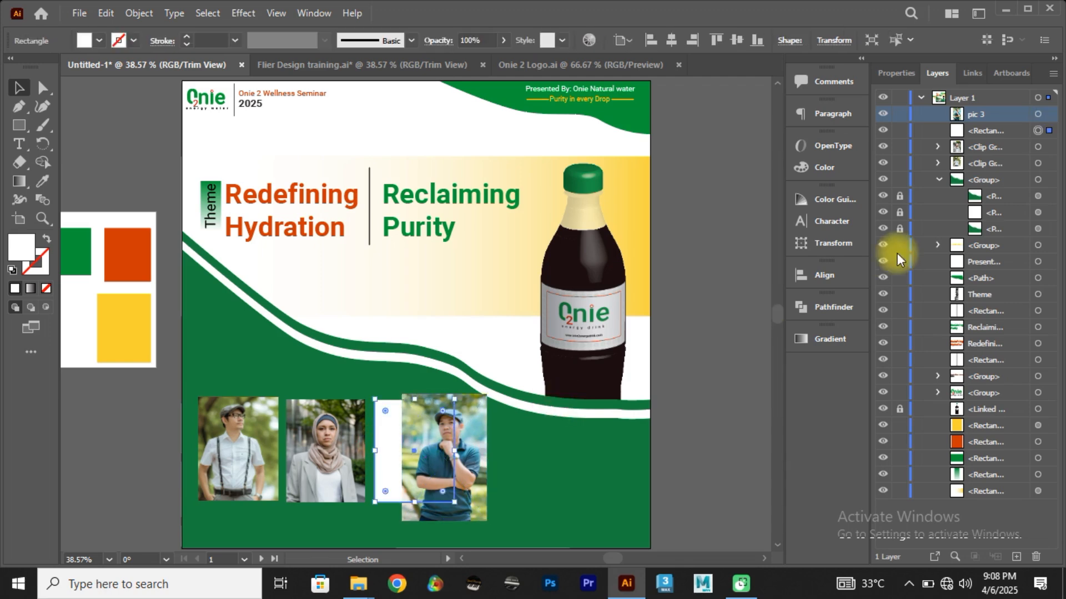
double_click(977, 130)
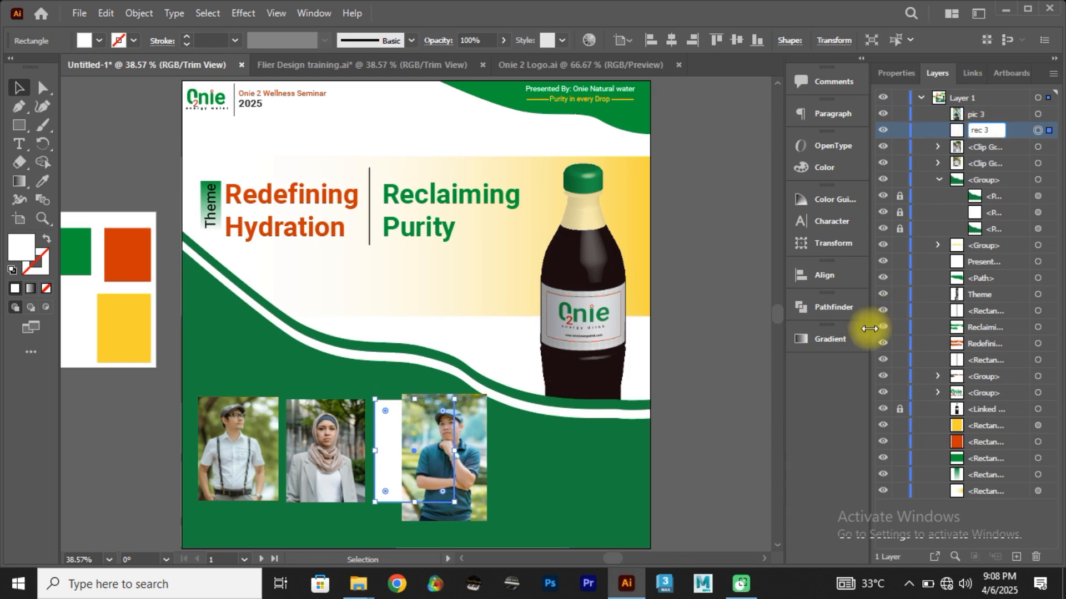
click(706, 462)
Step: Stack pic 3 directly beneath rec 3 in the layer order and center the photo behind the third rectangle
drag(992, 112, 993, 140)
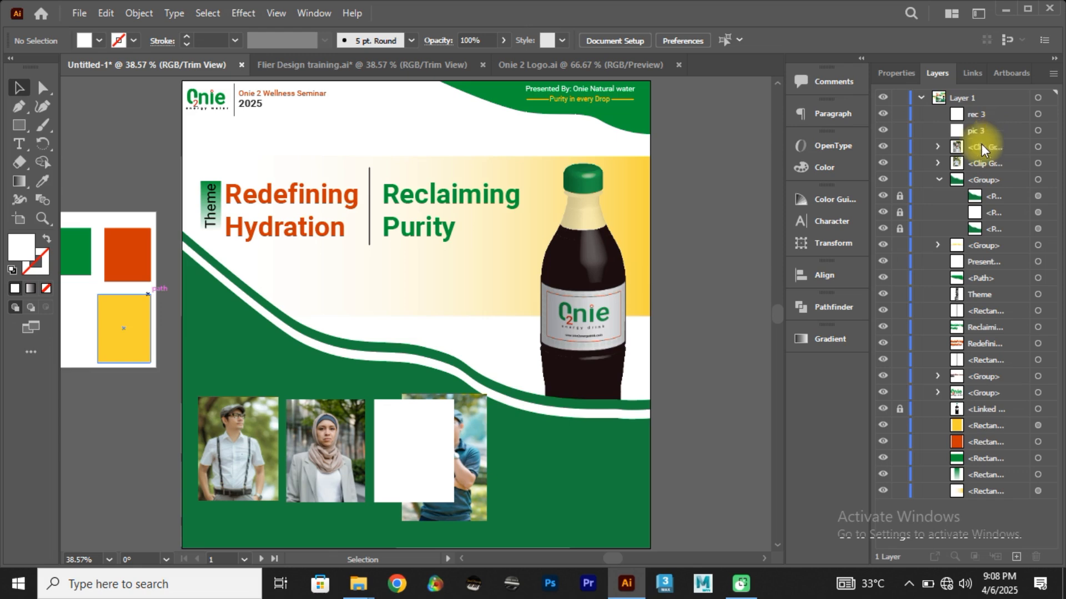
click(465, 468)
drag(464, 471, 433, 464)
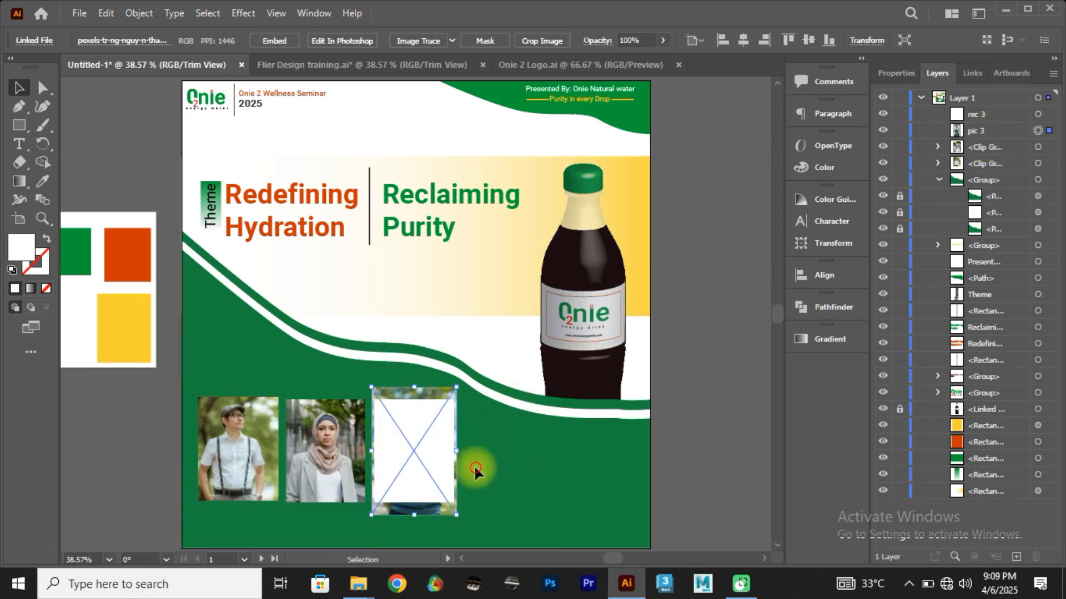
click(476, 469)
Step: Make a clipping mask from rec 3 and pic 3 so the photo is cropped to the third rectangle
drag(505, 482, 421, 428)
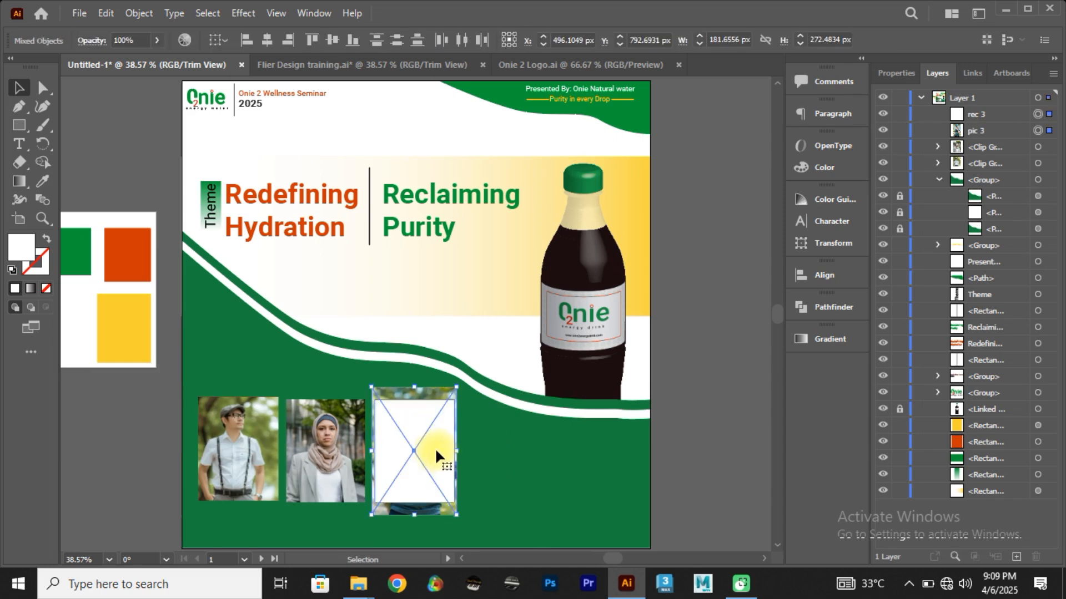
right_click(436, 456)
click(488, 325)
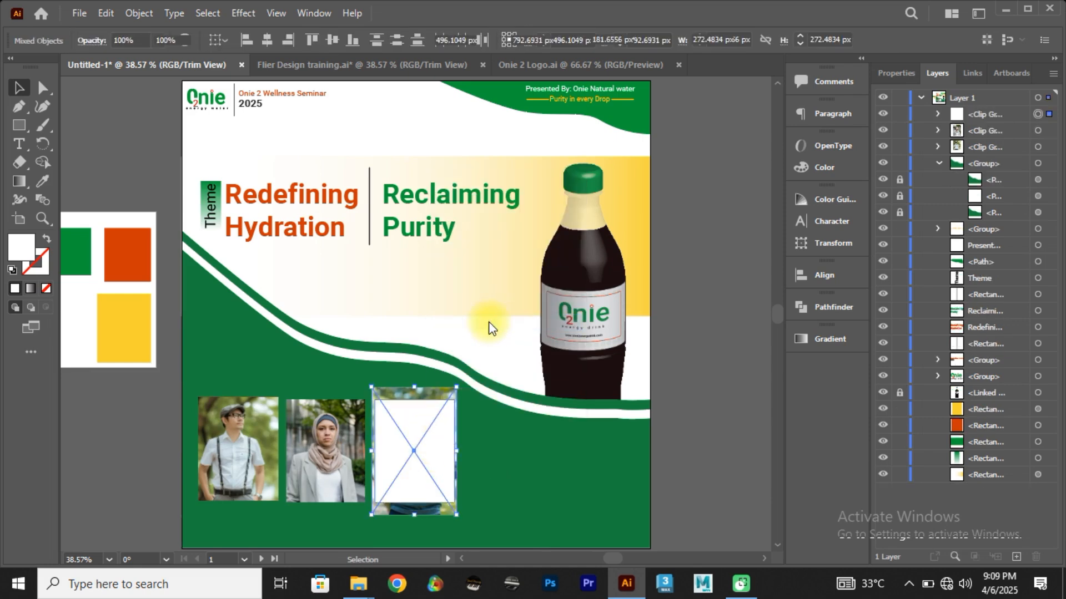
click(679, 380)
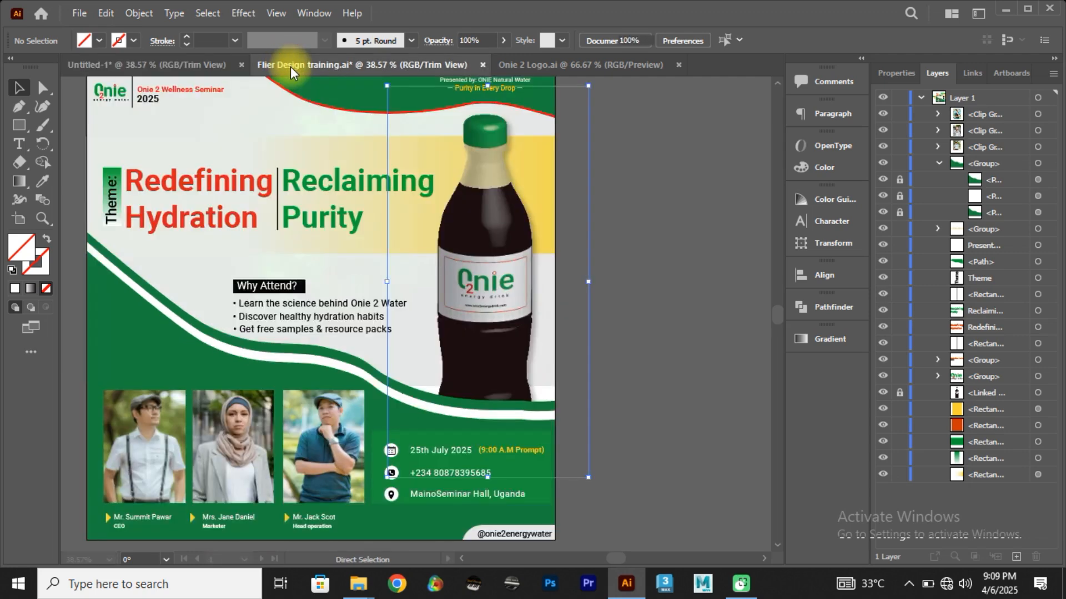
Step: Examine the layout around the speaker photos in the Flier Design training reference document and return to the untitled flyer
click(478, 415)
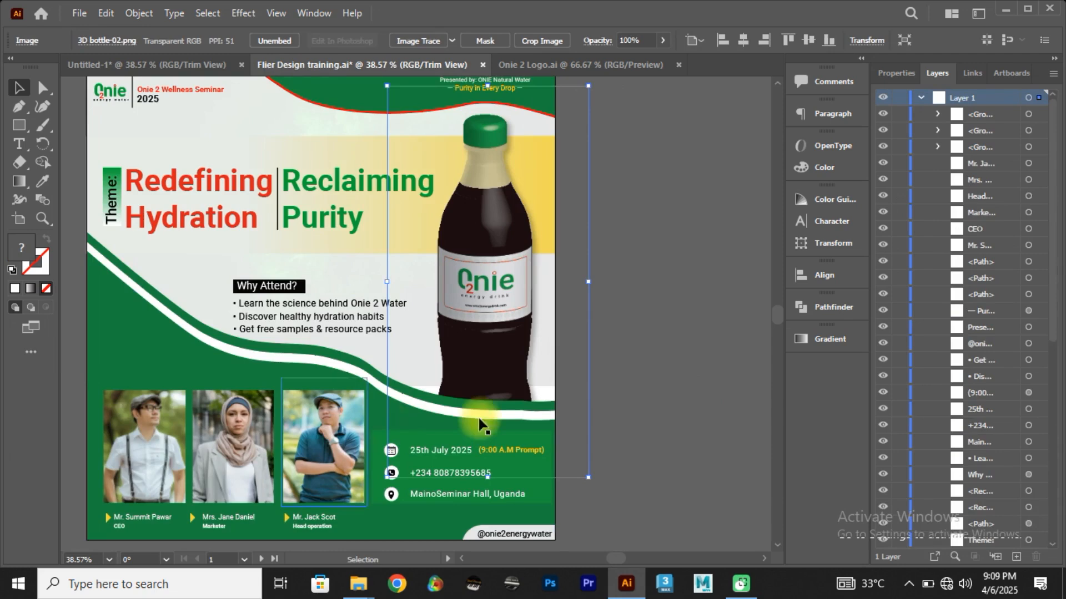
click(687, 361)
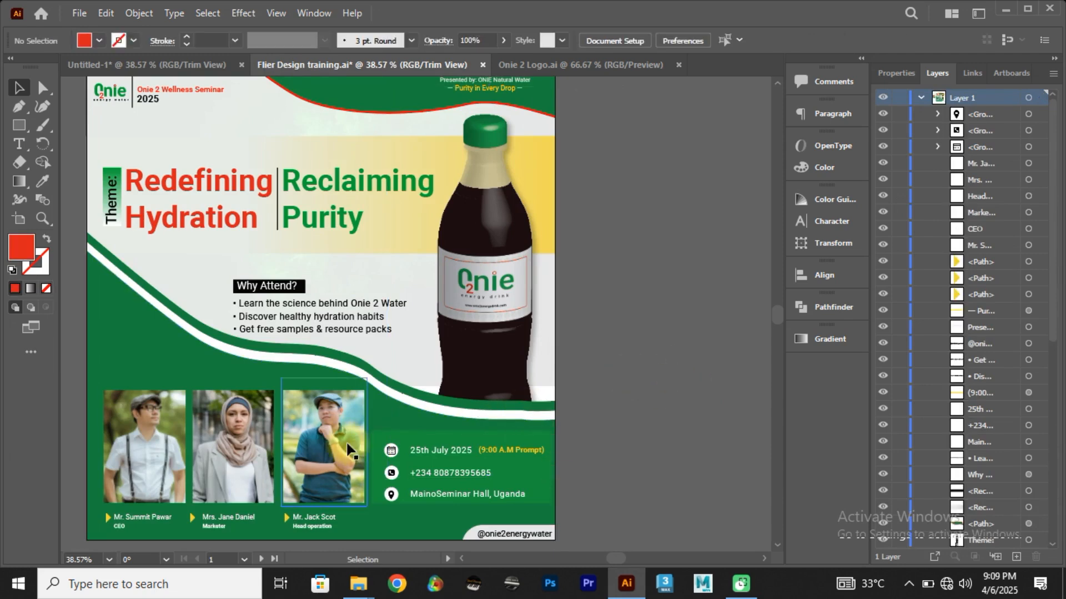
click(151, 66)
click(19, 127)
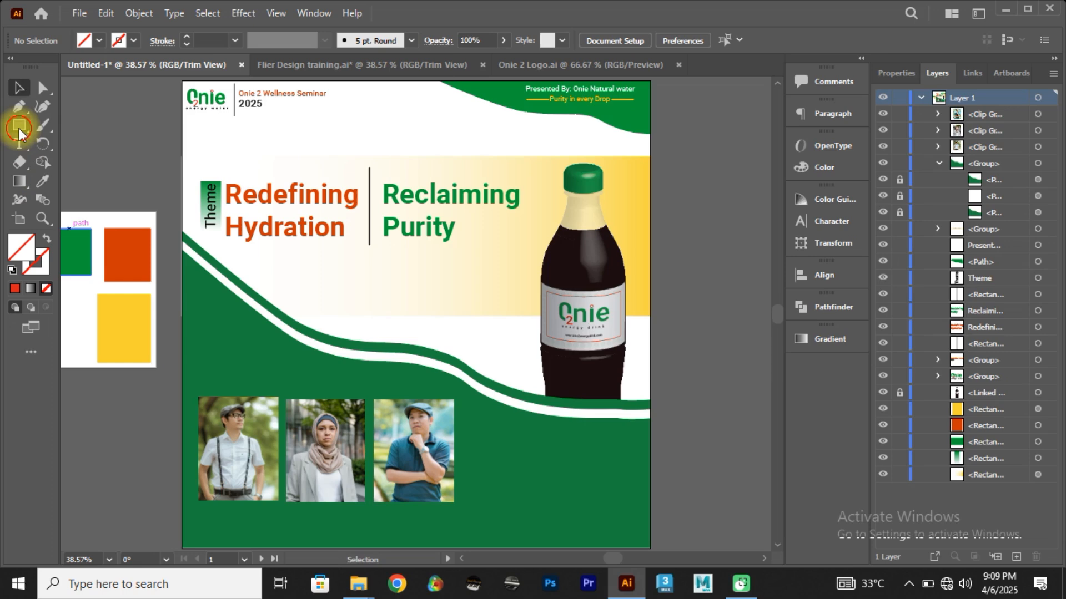
click(71, 127)
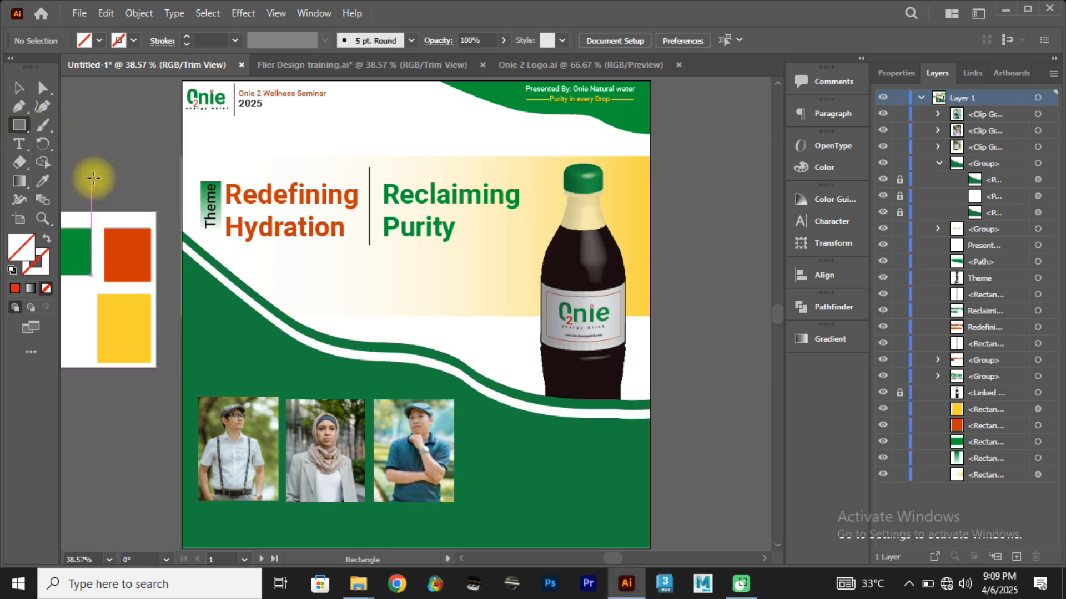
click(19, 88)
Step: Move the three cropped speaker photos together down and slightly left, towards the flyer's lower-left corner
drag(494, 527, 470, 511)
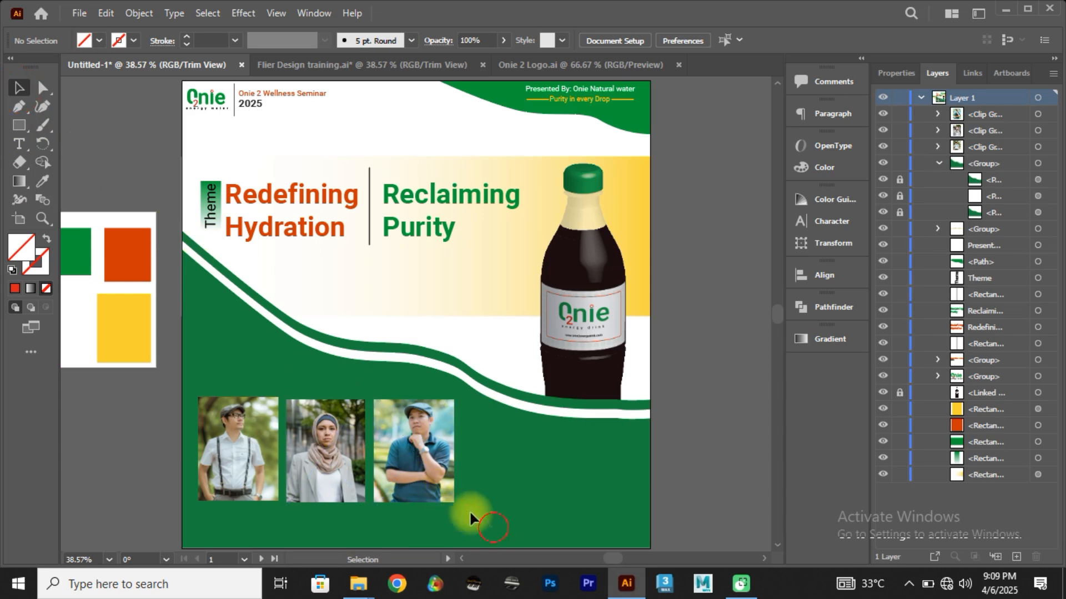
drag(238, 444, 238, 444)
click(258, 463)
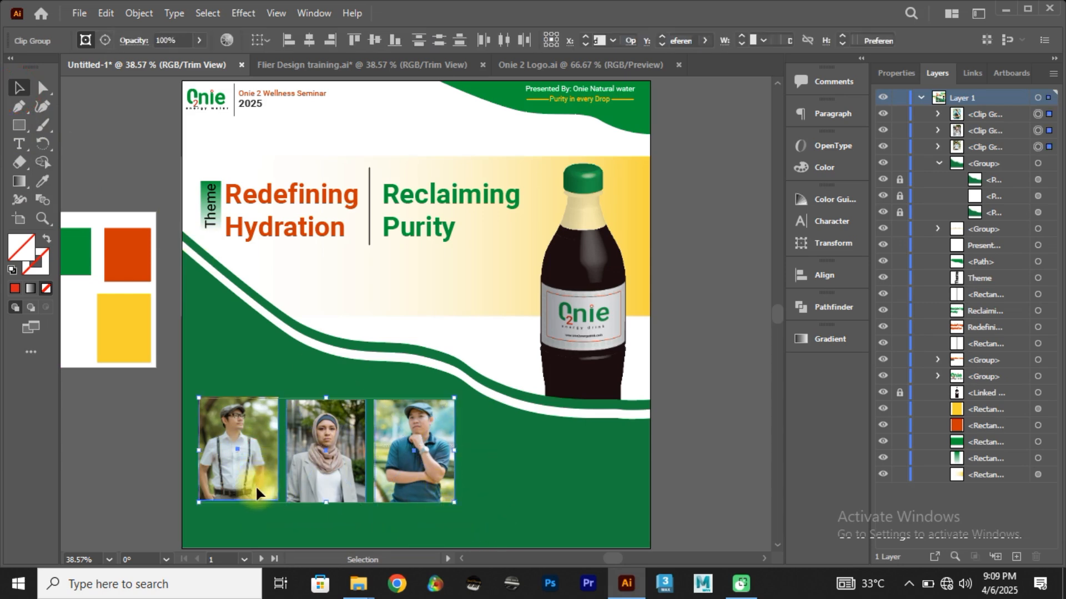
drag(256, 488, 289, 484)
Step: Check the reference flyer's details box and draw a matching wide rectangle between the third photo and the flyer's right edge
click(330, 66)
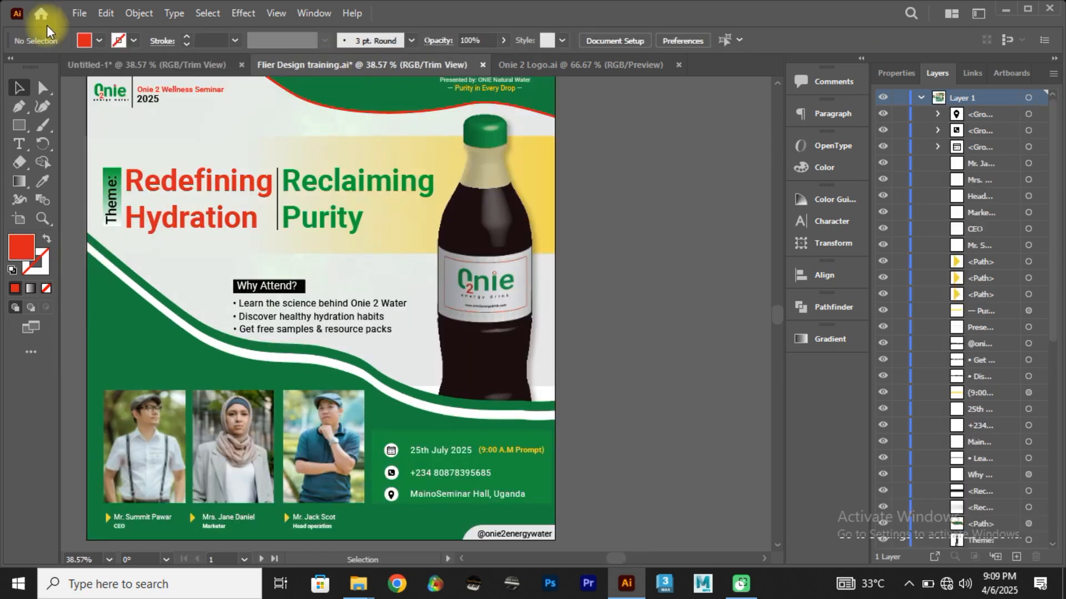
click(78, 66)
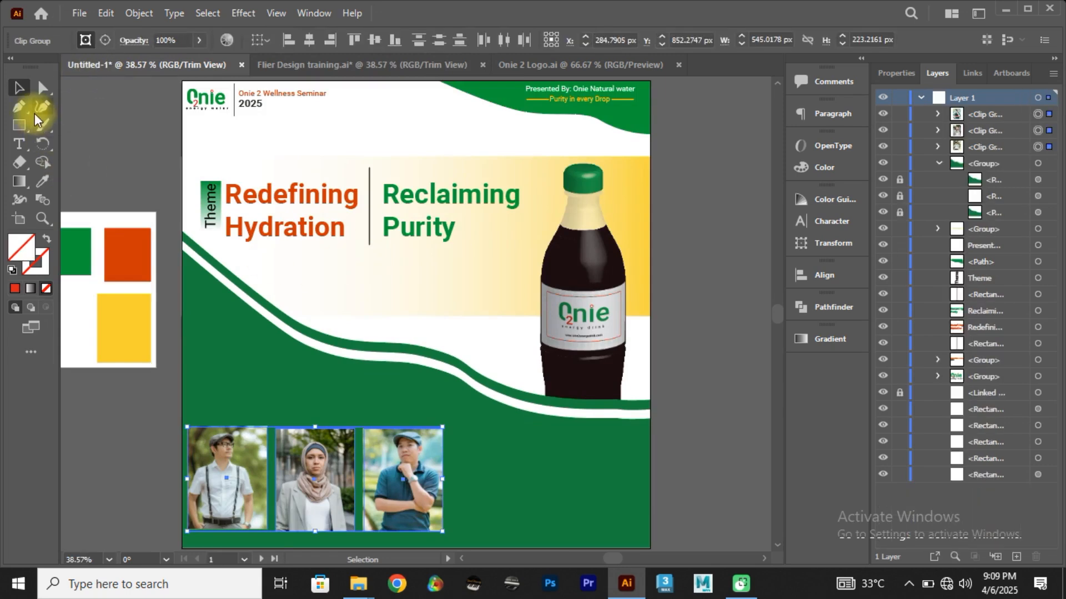
click(20, 125)
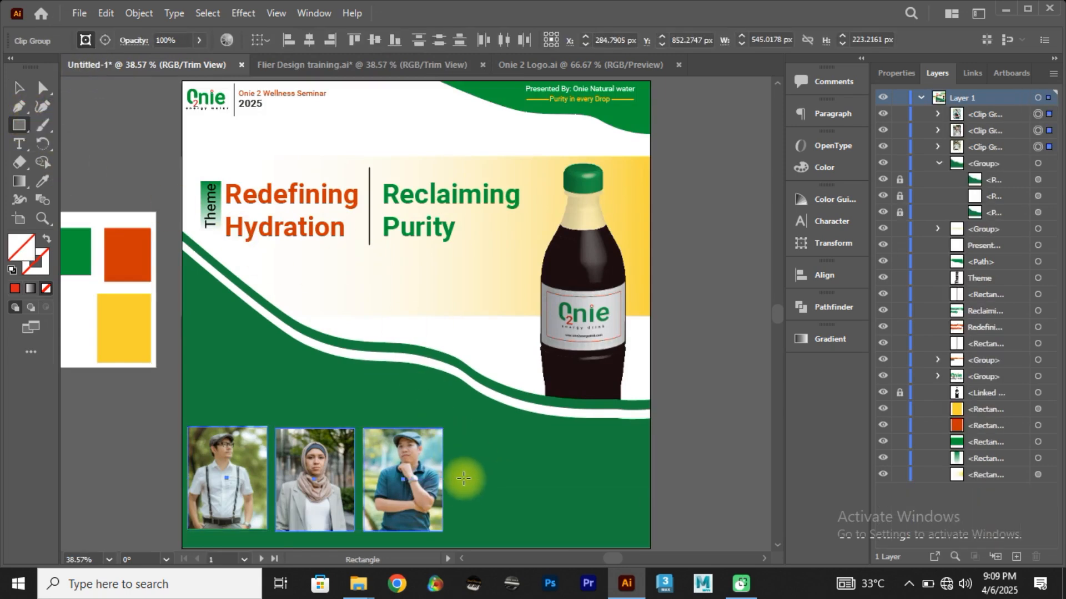
drag(449, 428, 647, 509)
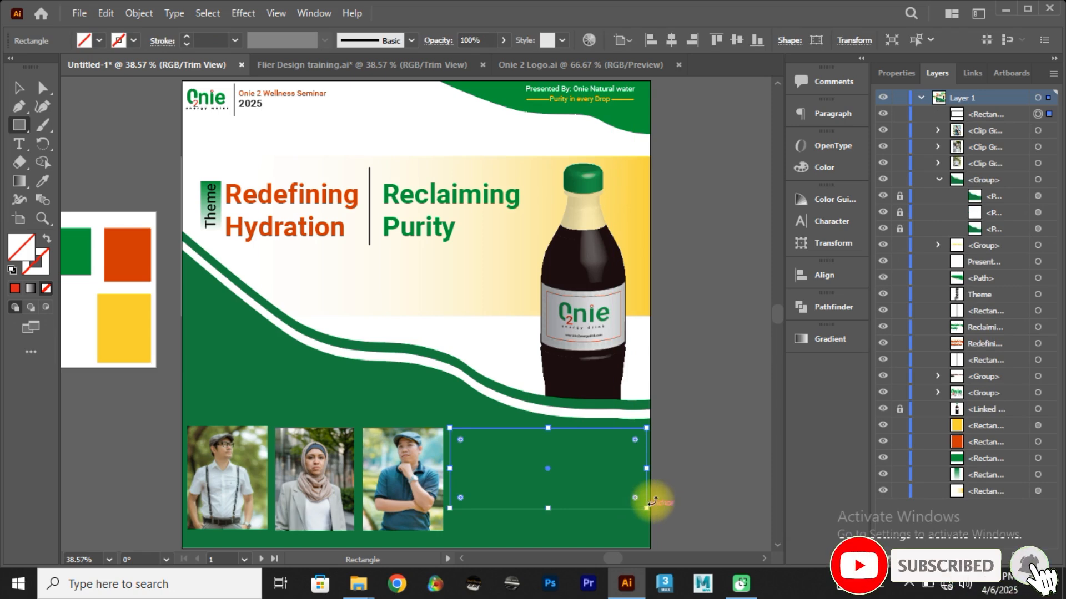
Step: Fill the new rectangle with the green sampled from the palette swatch and darken that fill to #003300
click(98, 40)
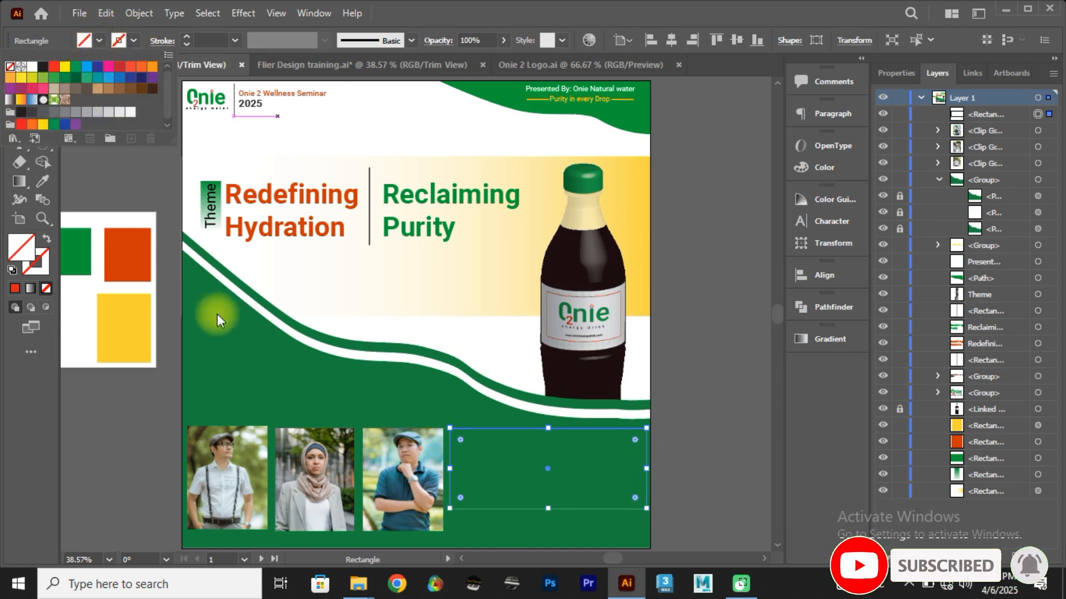
key(Escape)
key(i)
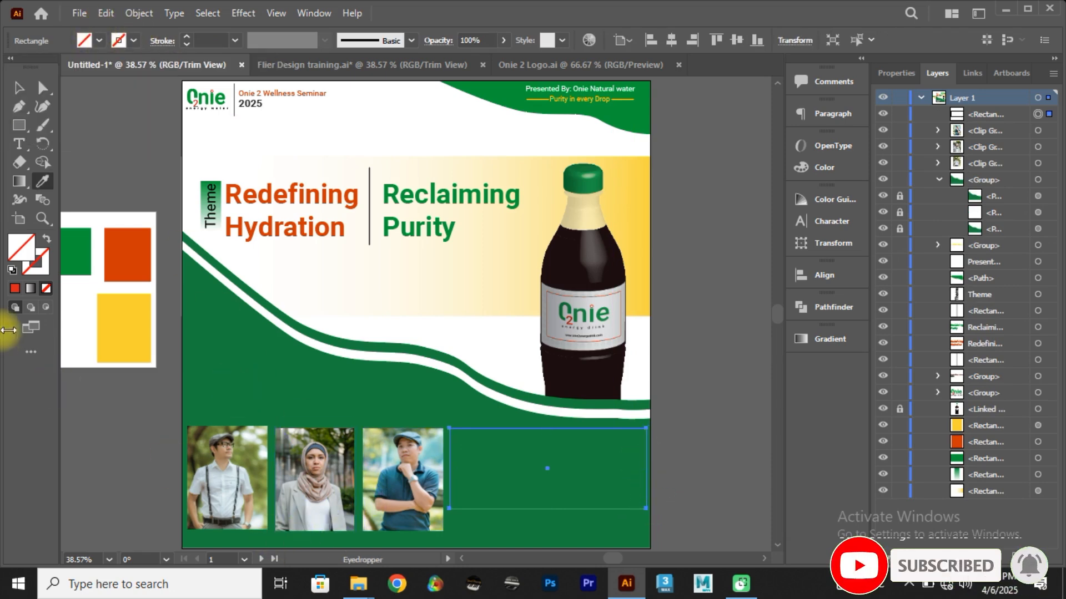
click(82, 242)
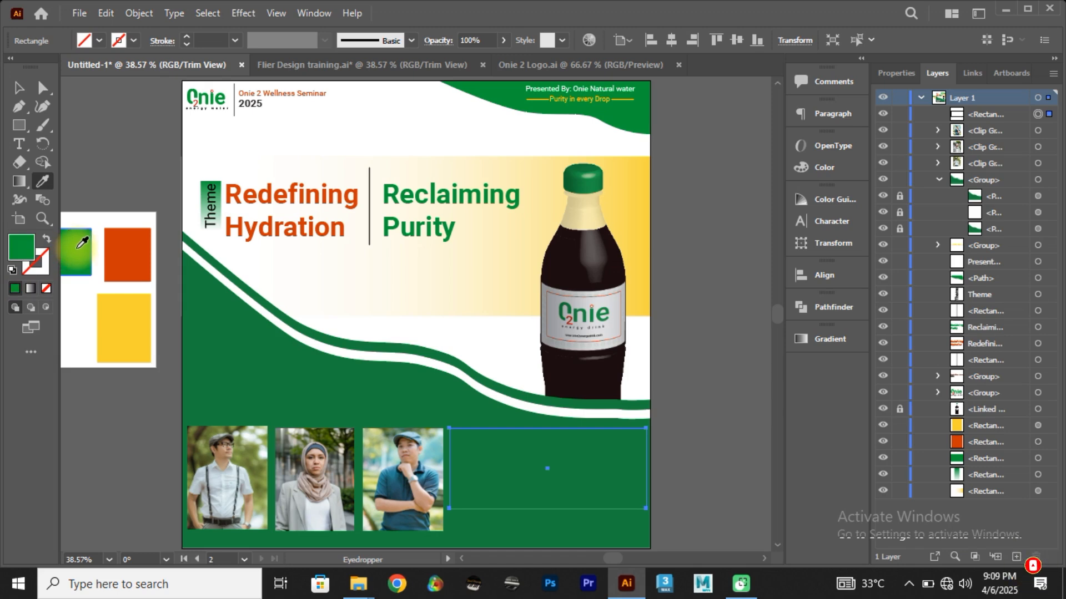
double_click(21, 247)
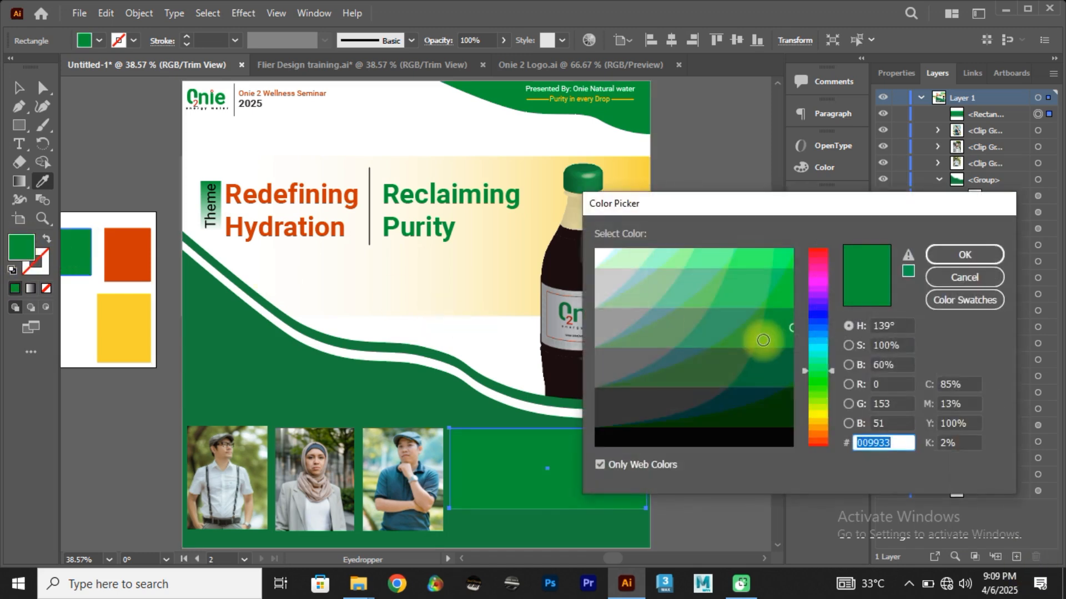
click(822, 369)
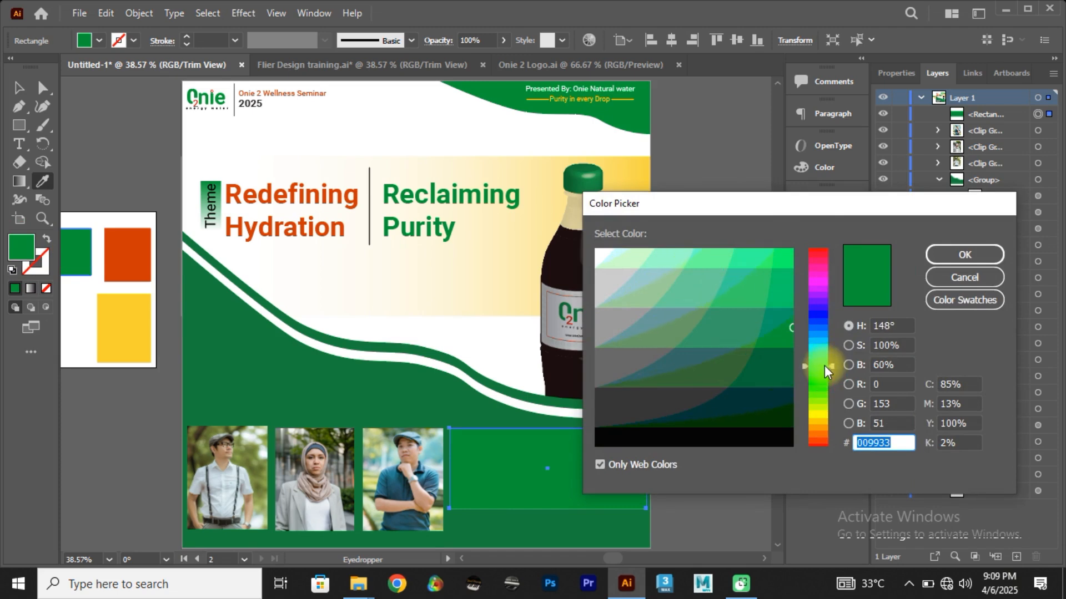
click(766, 416)
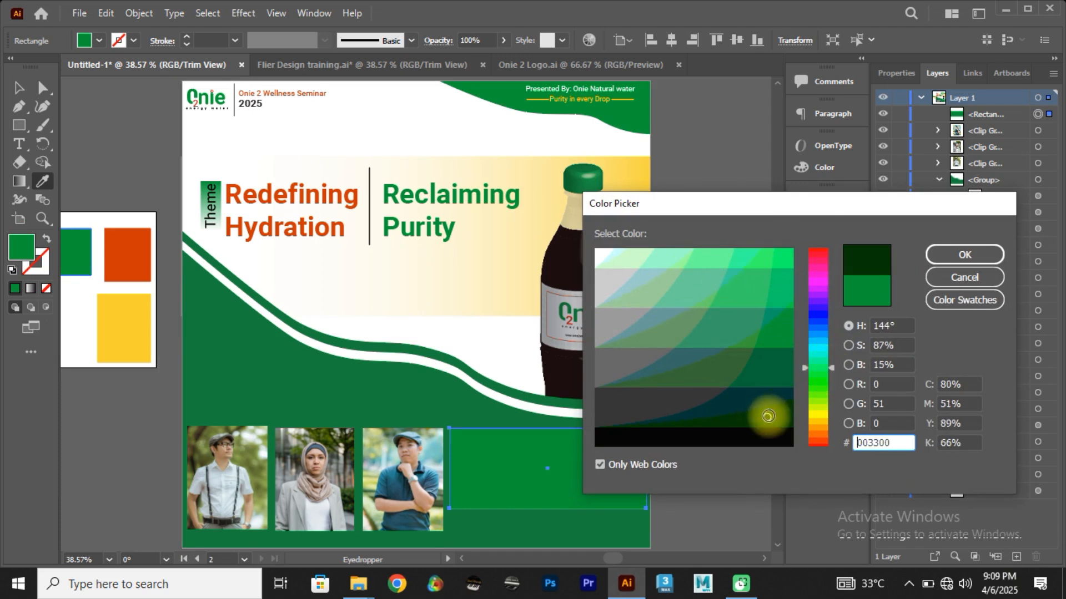
click(966, 255)
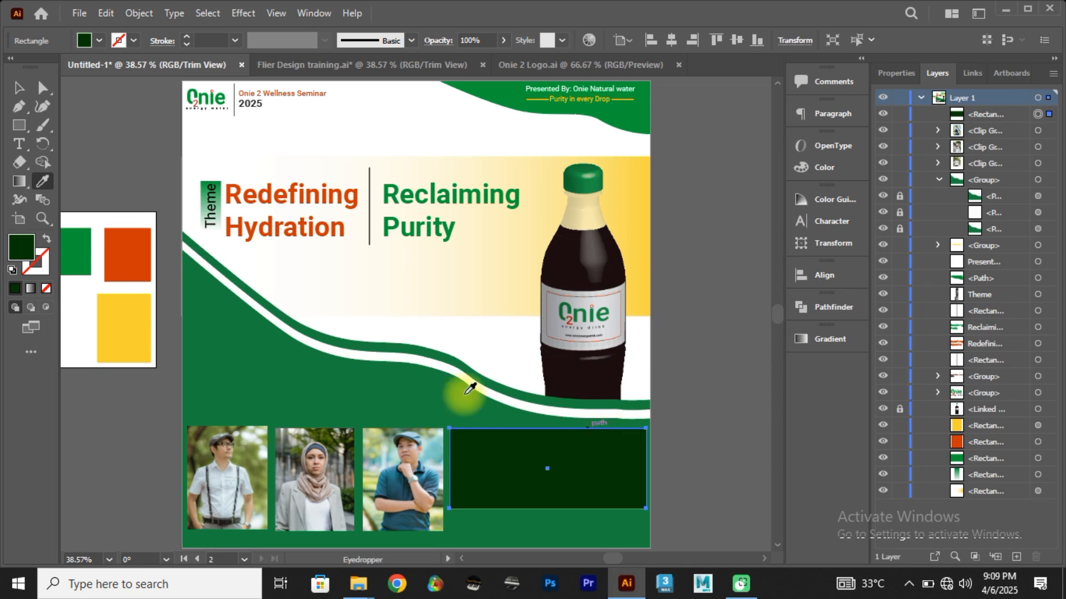
Step: Brighten the details rectangle's fill to the web-safe green #009900 and deselect the rectangle
double_click(28, 258)
click(779, 322)
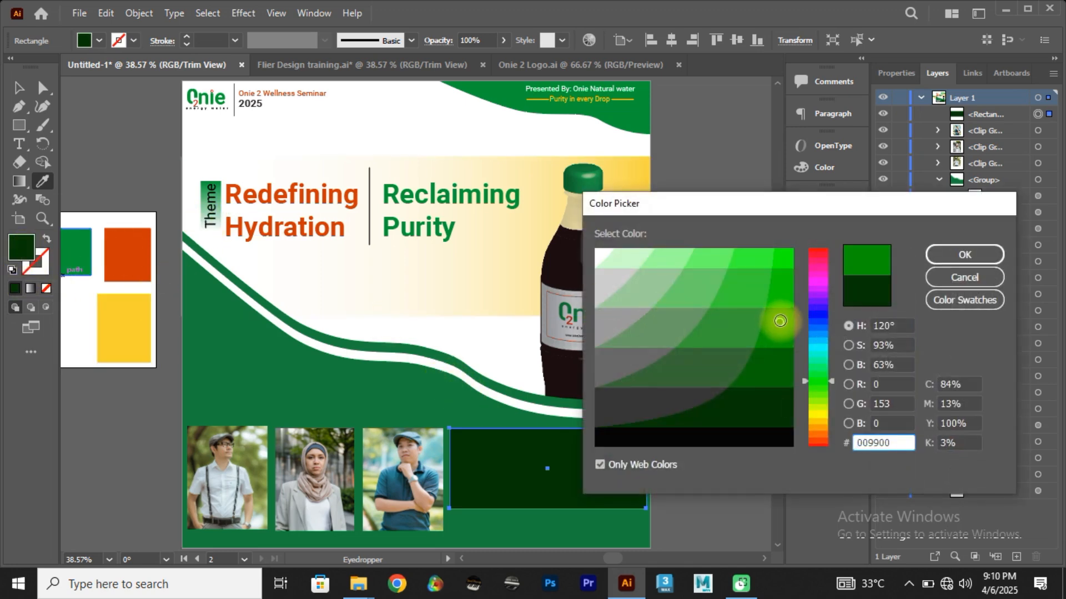
drag(780, 321, 784, 336)
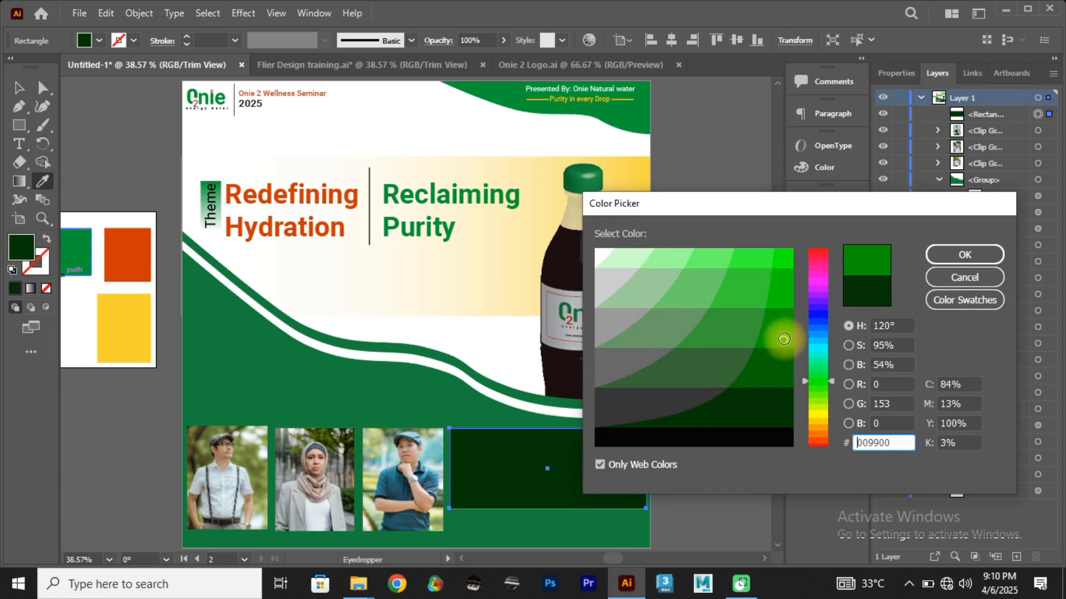
click(965, 257)
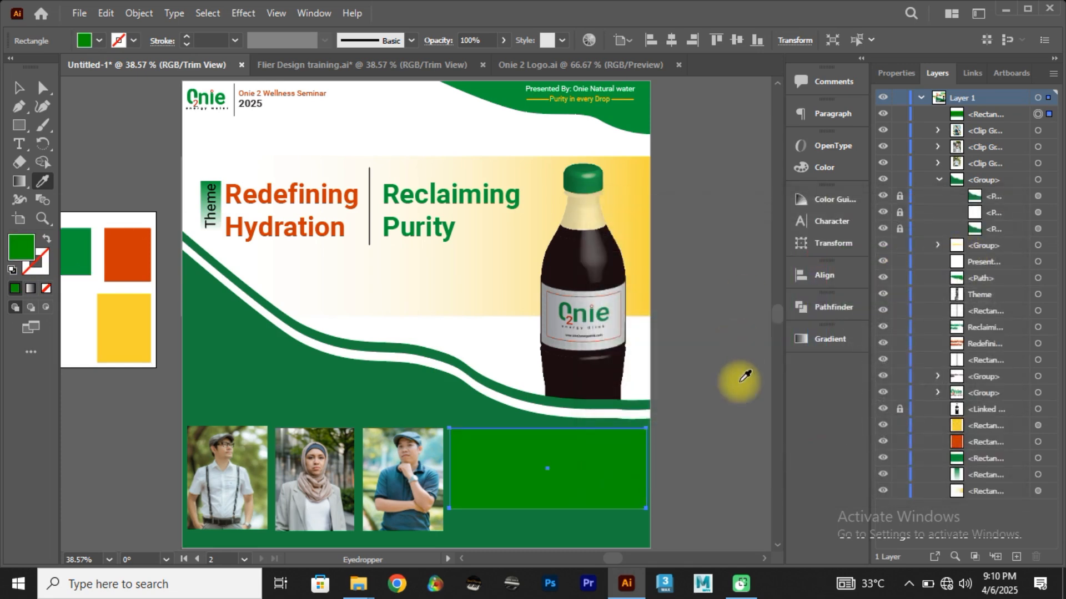
click(27, 94)
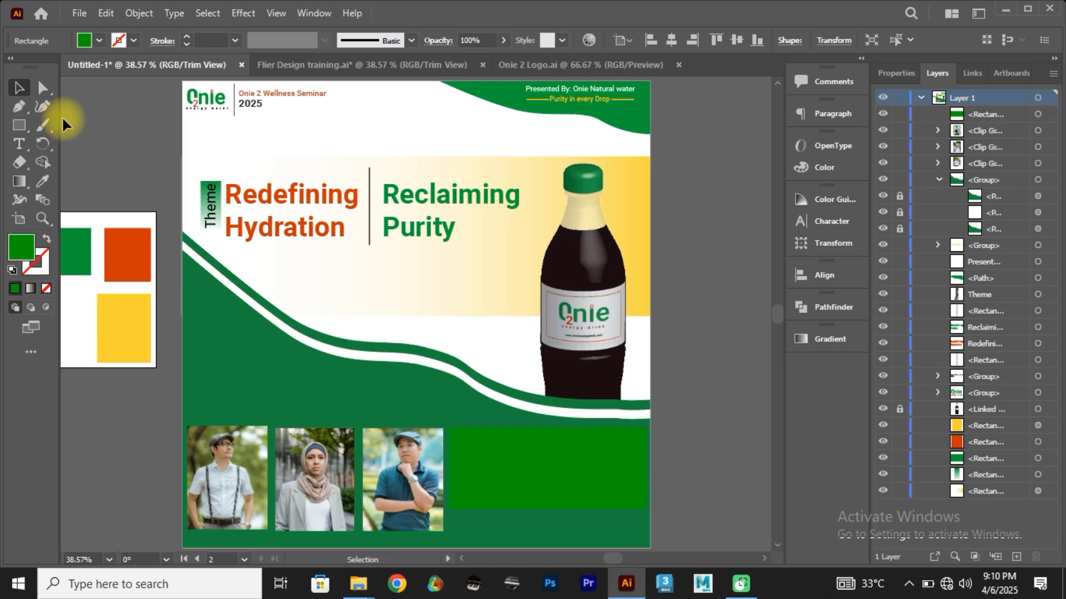
click(62, 115)
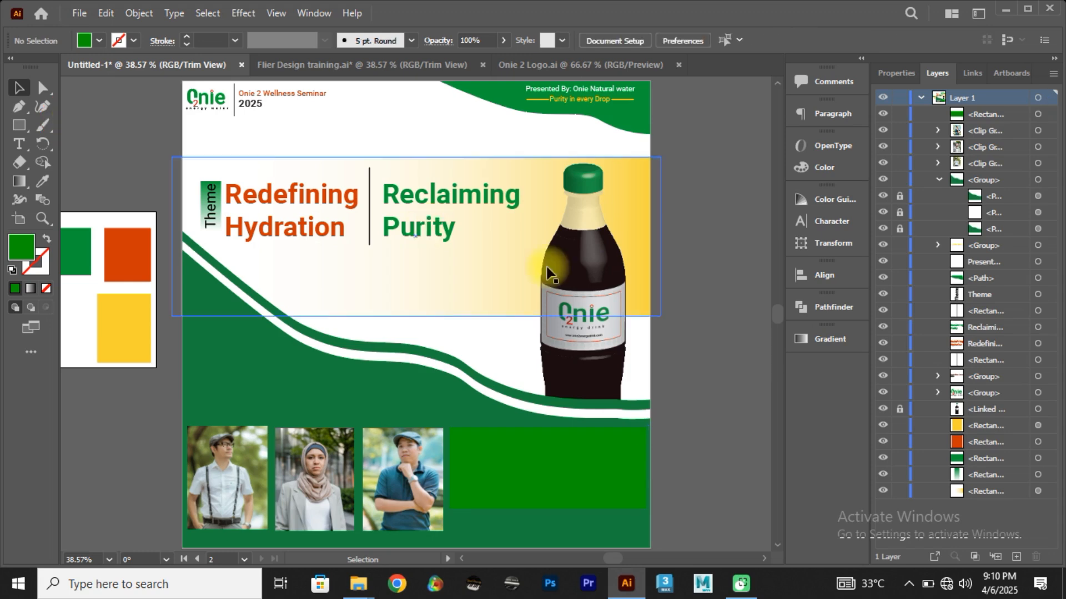
Step: Select the green details rectangle and dock the Appearance panel with the collapsed panels beside Align
click(611, 482)
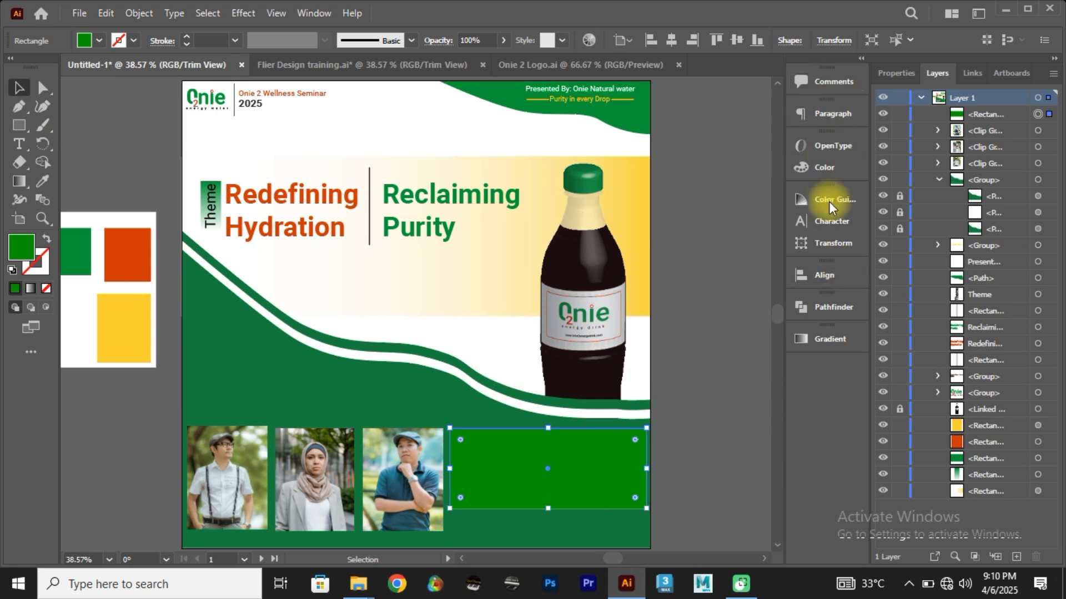
click(323, 17)
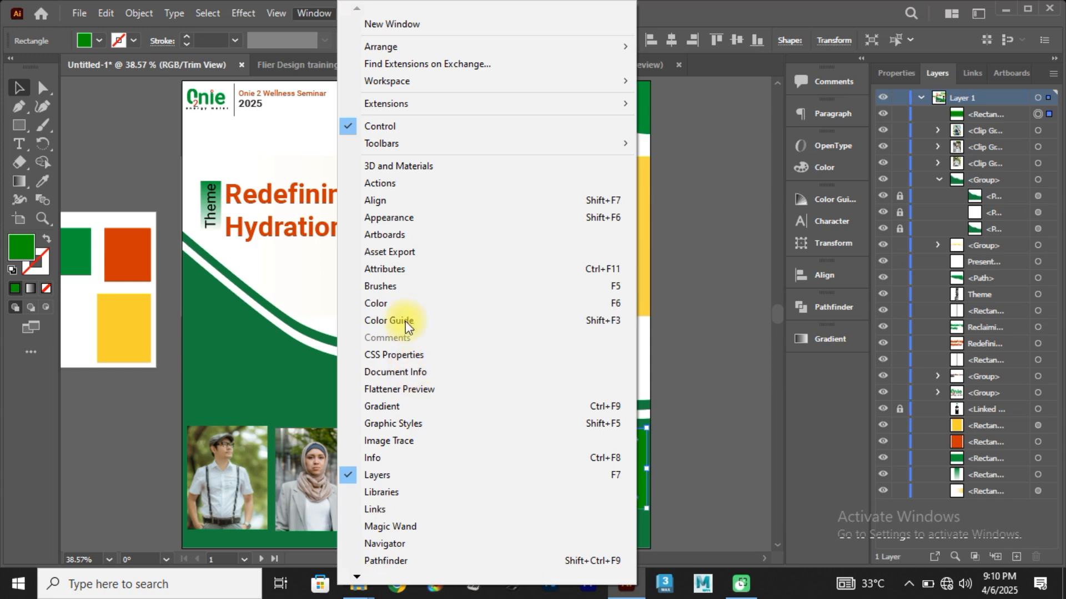
click(398, 217)
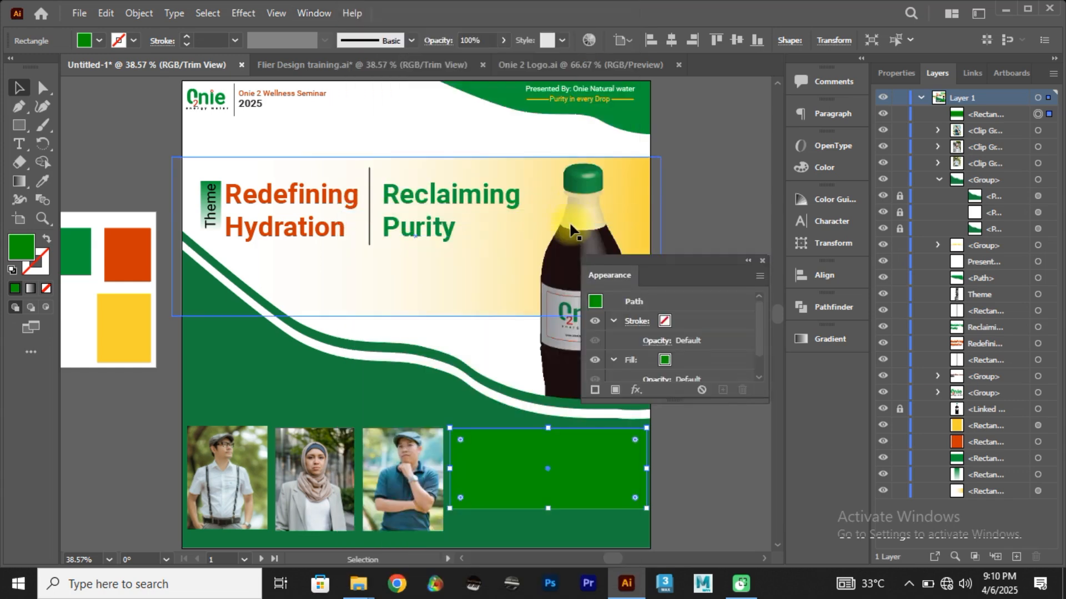
drag(604, 275, 821, 278)
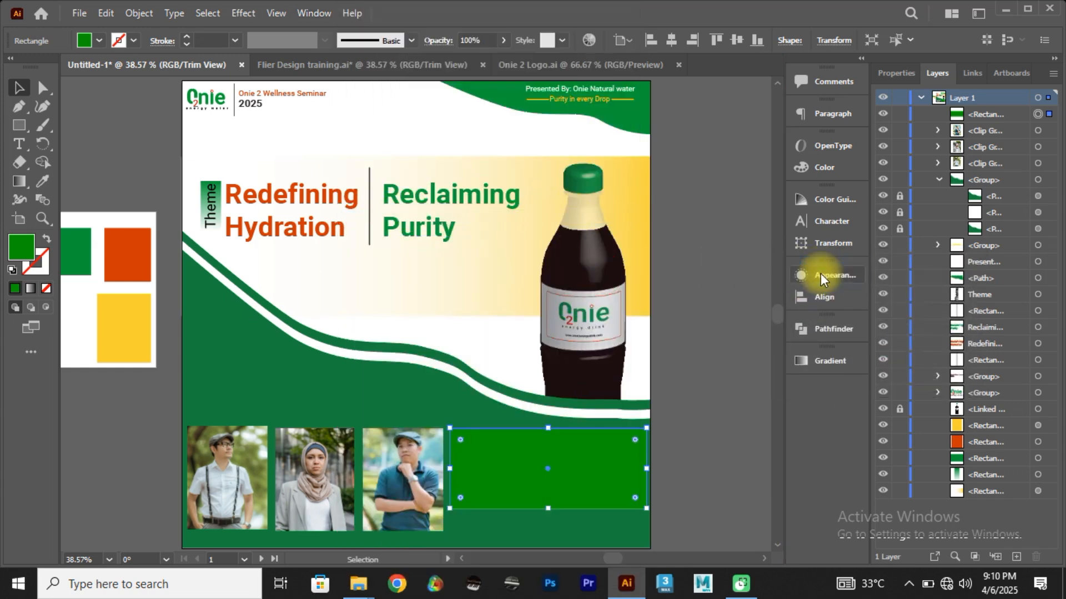
click(842, 280)
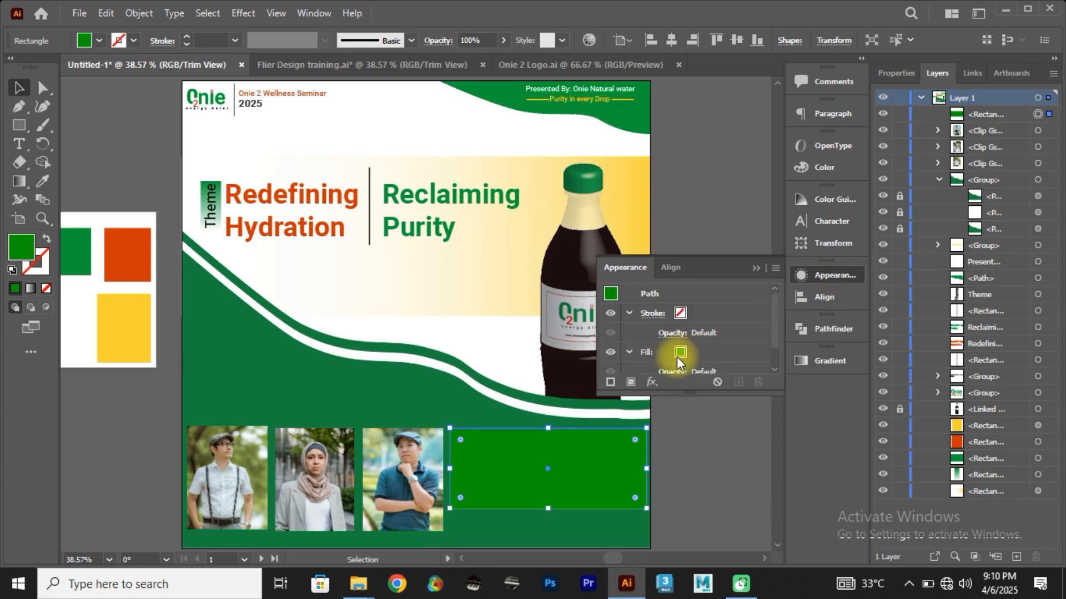
Step: Lower the opacity of the details rectangle's fill to 28%, leaving its stroke opacity at the default
drag(776, 314, 776, 352)
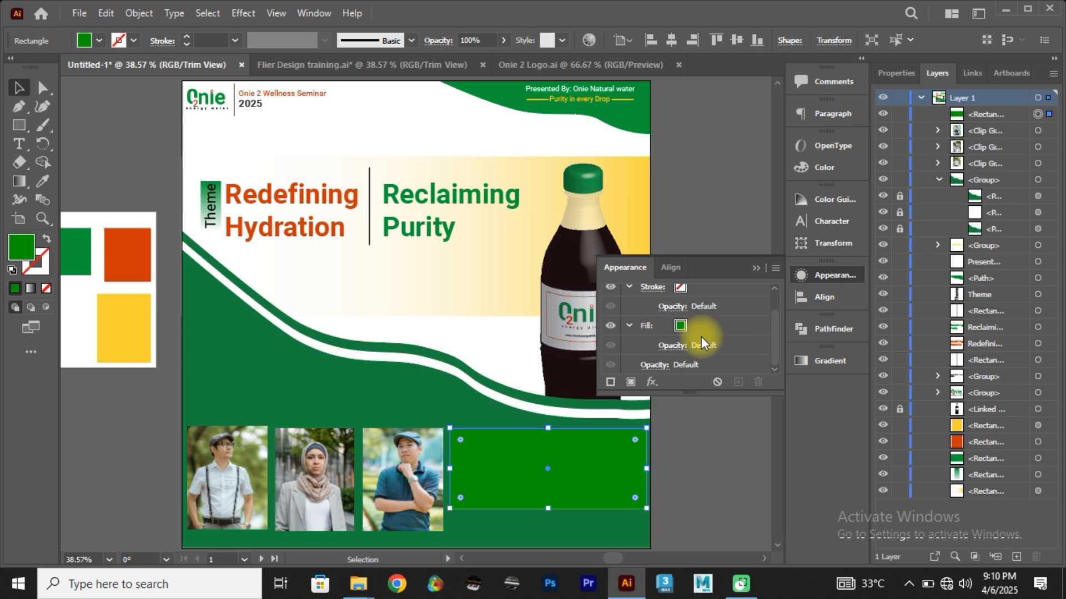
scroll(700, 335, up, 2)
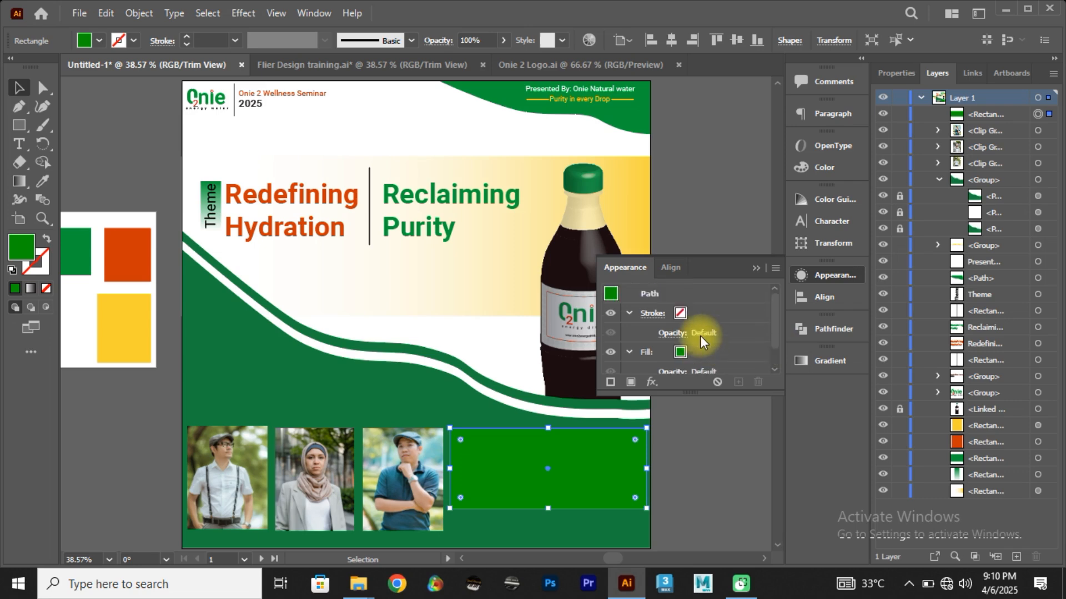
scroll(701, 336, down, 1)
click(679, 347)
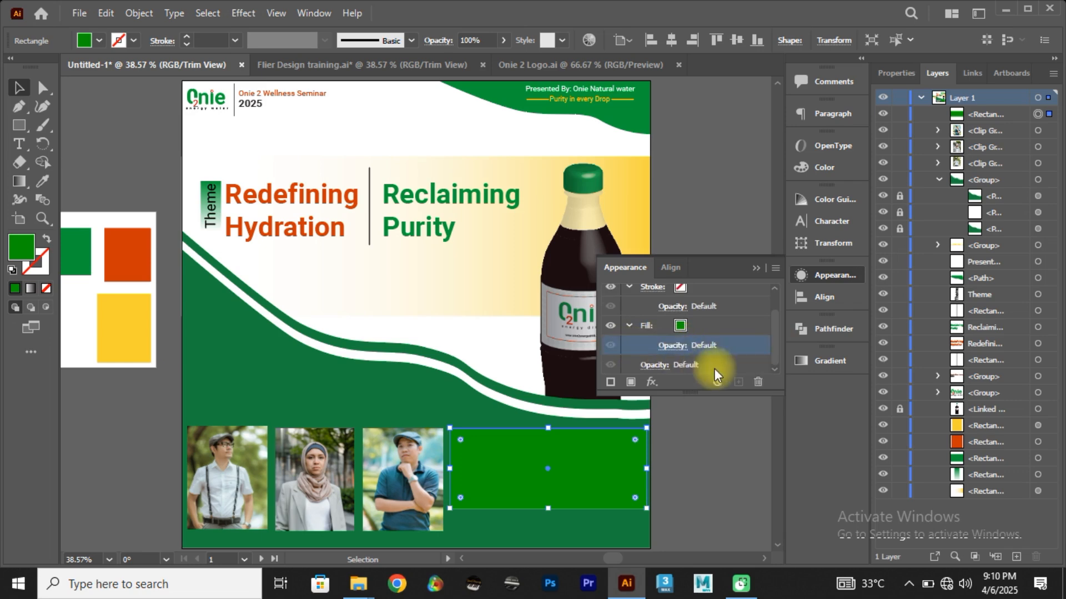
click(675, 345)
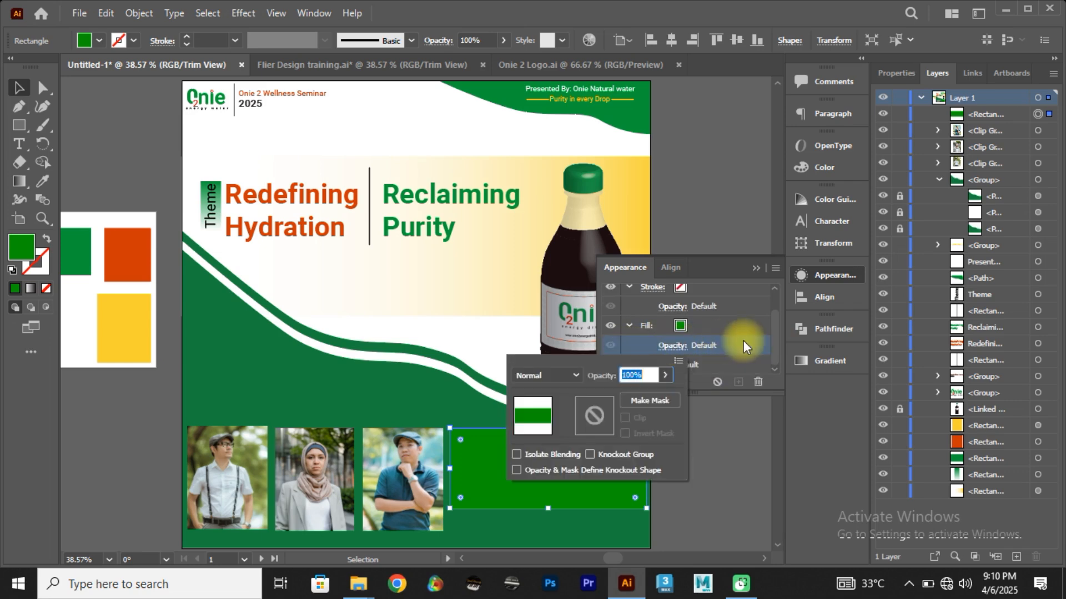
click(666, 376)
drag(646, 396, 633, 396)
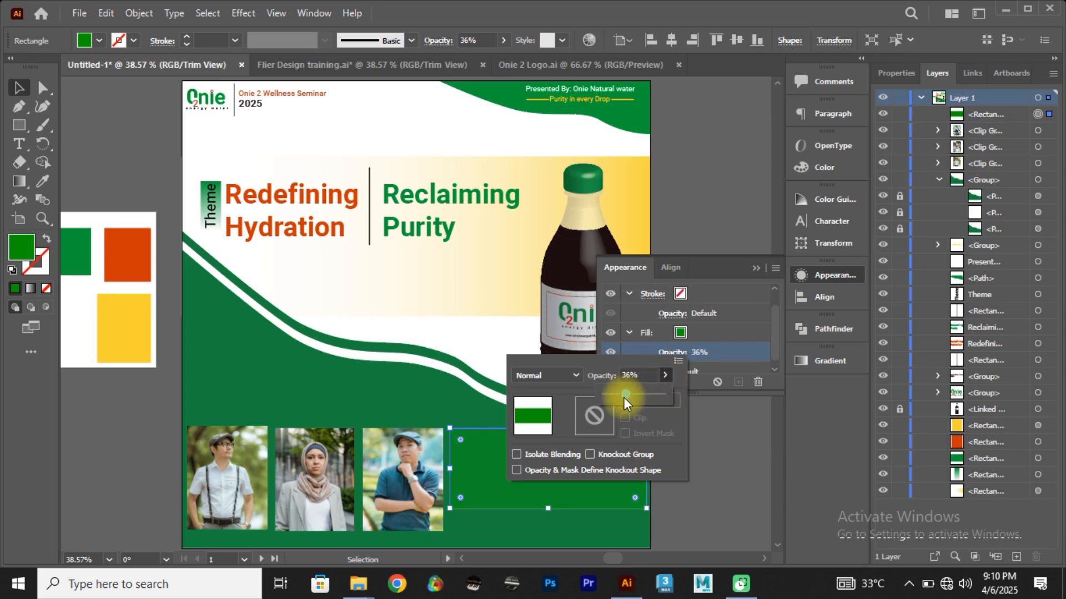
click(757, 269)
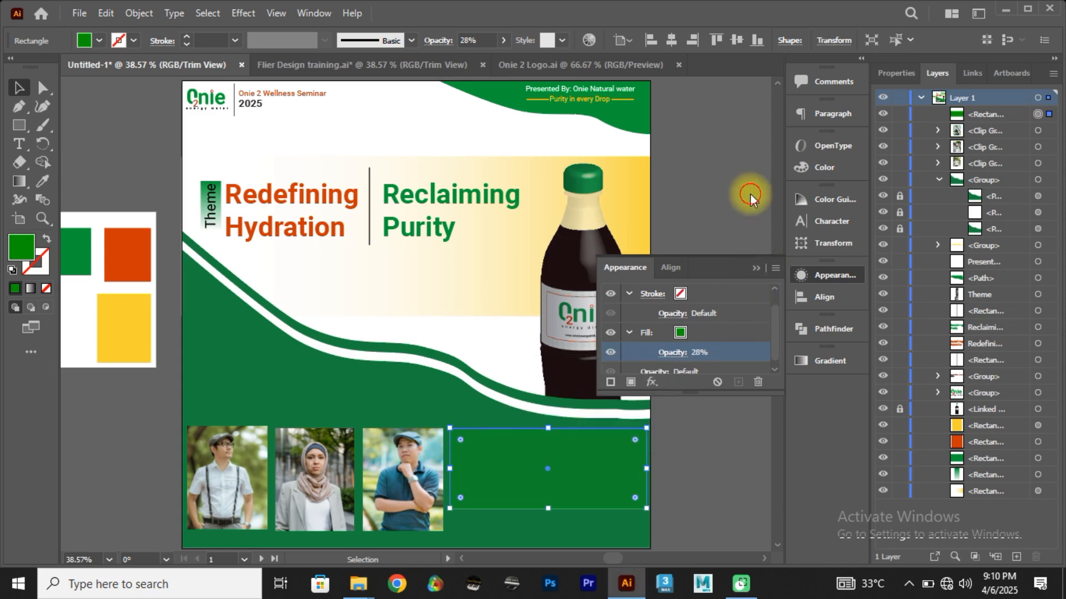
click(751, 194)
click(753, 272)
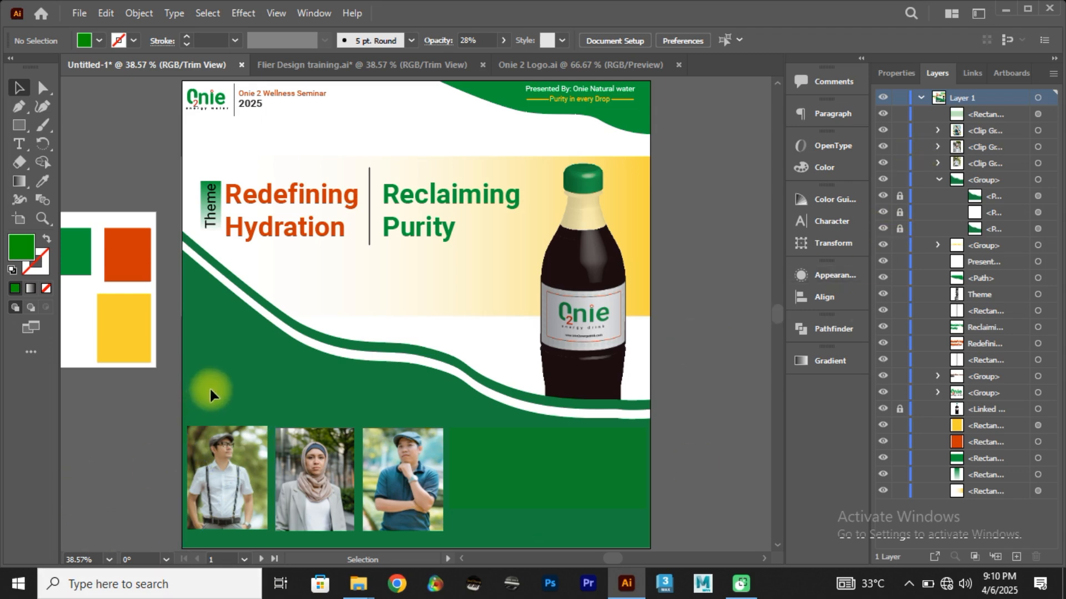
Step: Move the three speaker photos and the green details rectangle together slightly up, towards the white wave band
drag(468, 497, 417, 502)
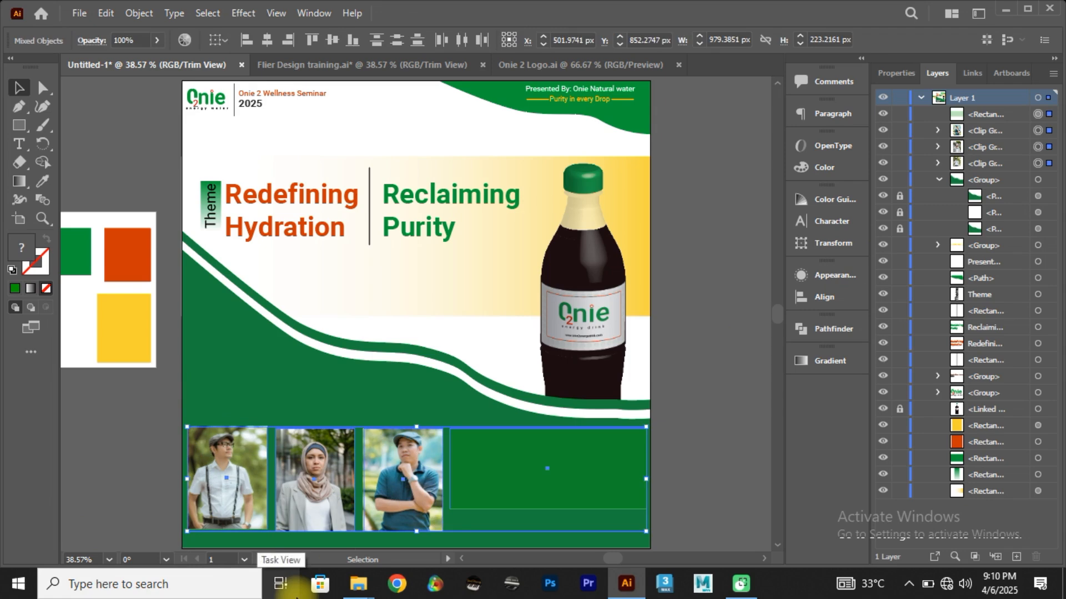
drag(332, 464, 321, 454)
click(711, 343)
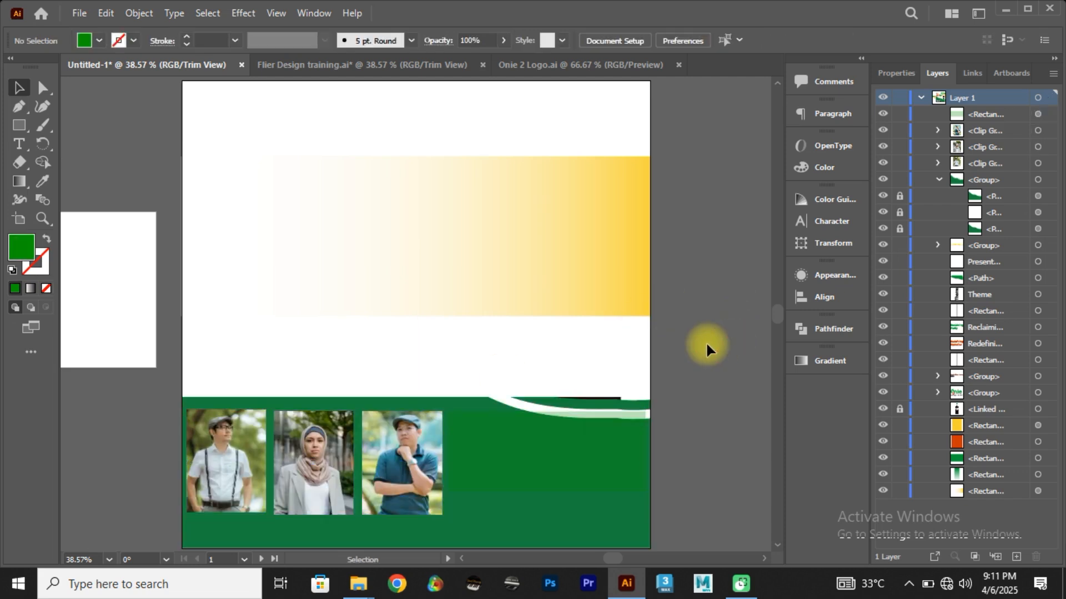
click(516, 249)
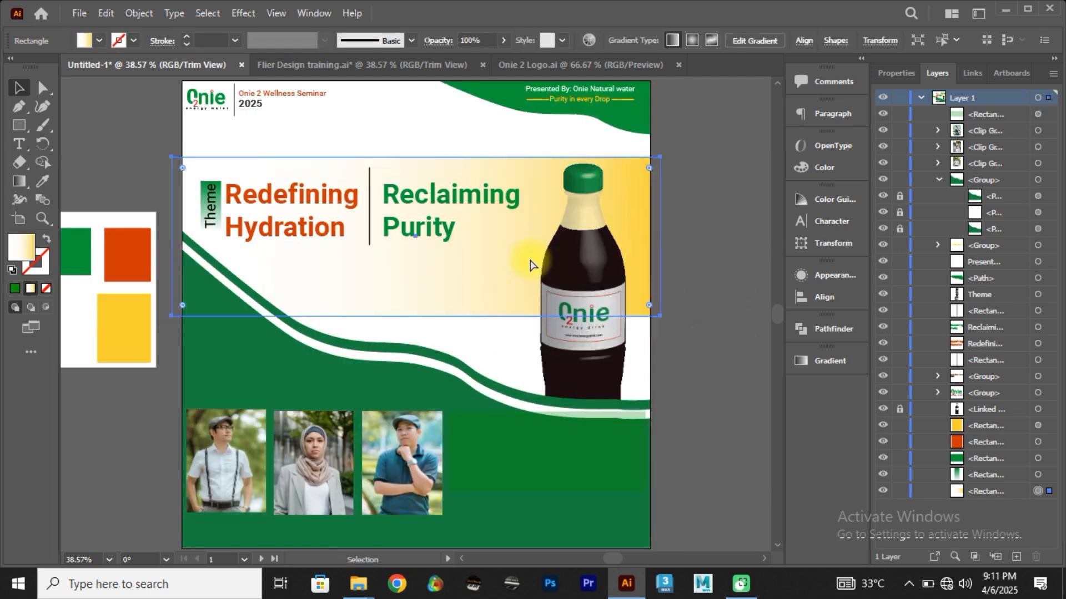
click(571, 475)
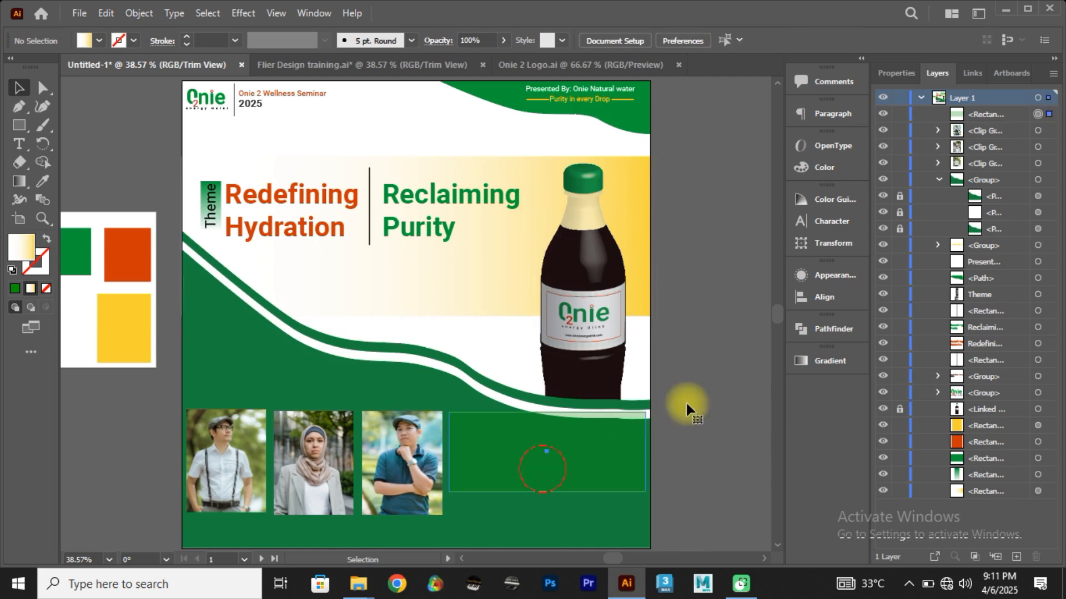
click(710, 374)
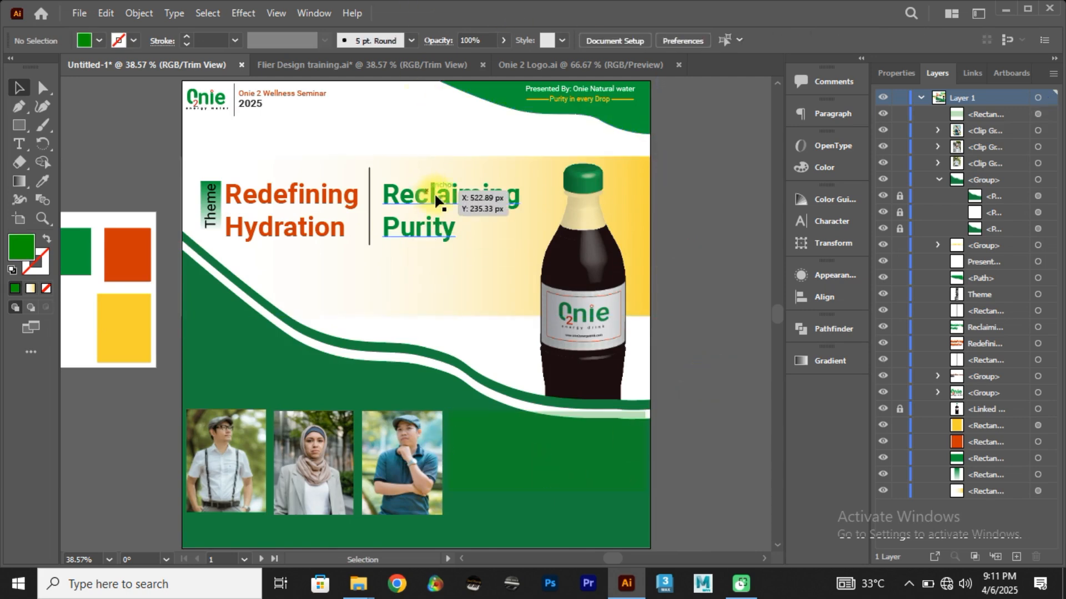
Step: Check the speaker captions in the Flier Design training reference and add the first speaker's name as text below the first photo
click(315, 65)
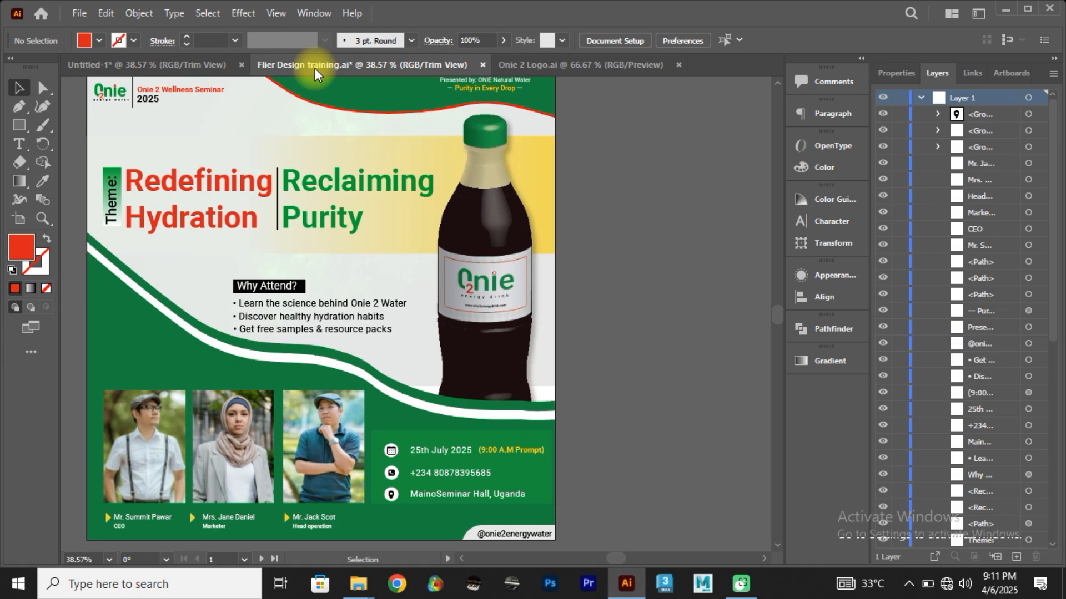
click(115, 63)
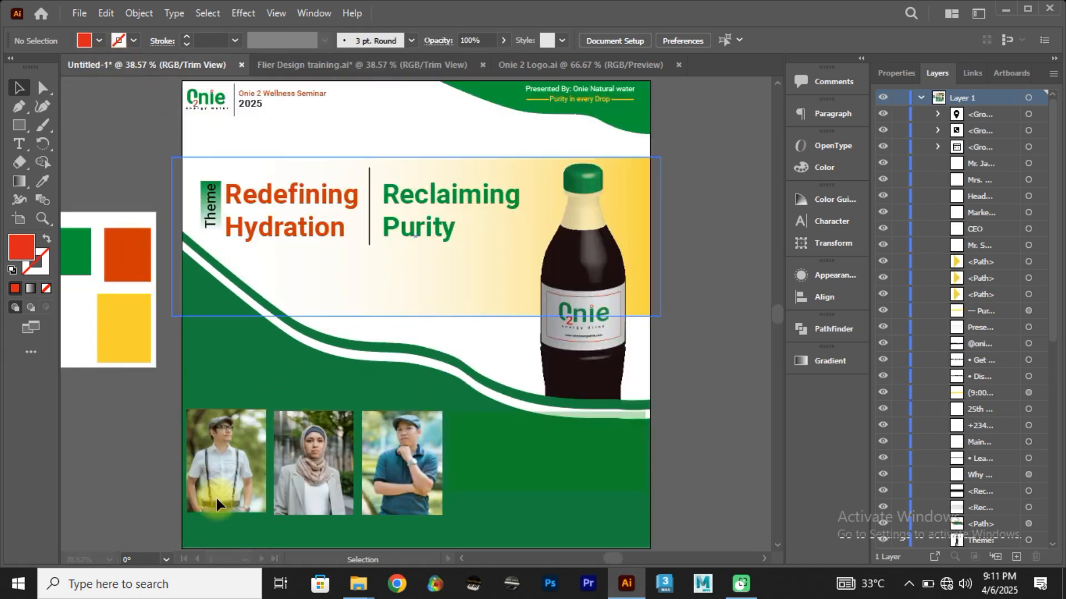
scroll(247, 533, up, 3)
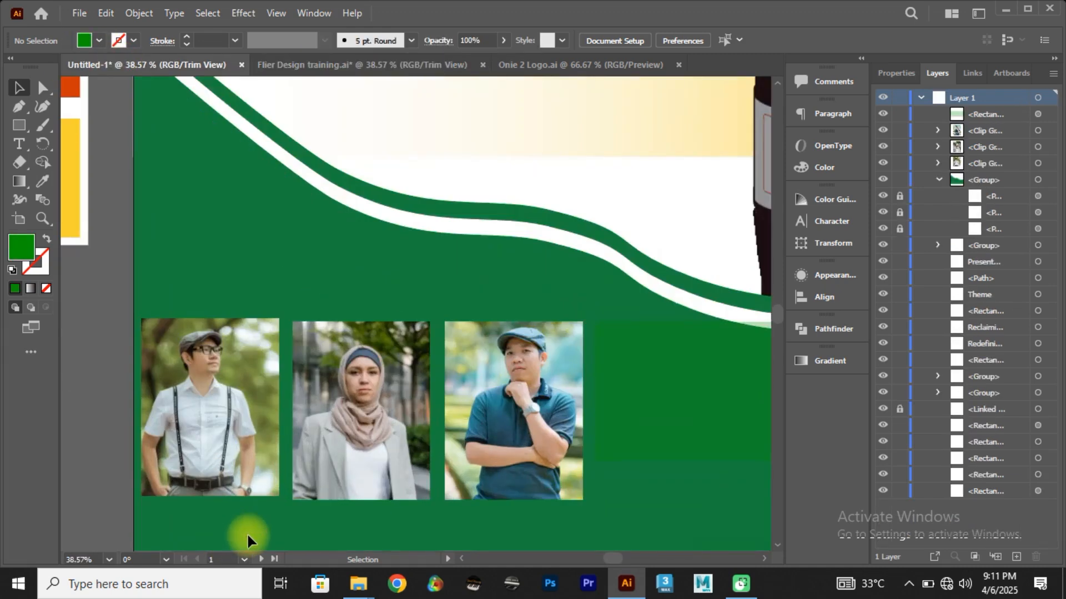
scroll(247, 533, down, 1)
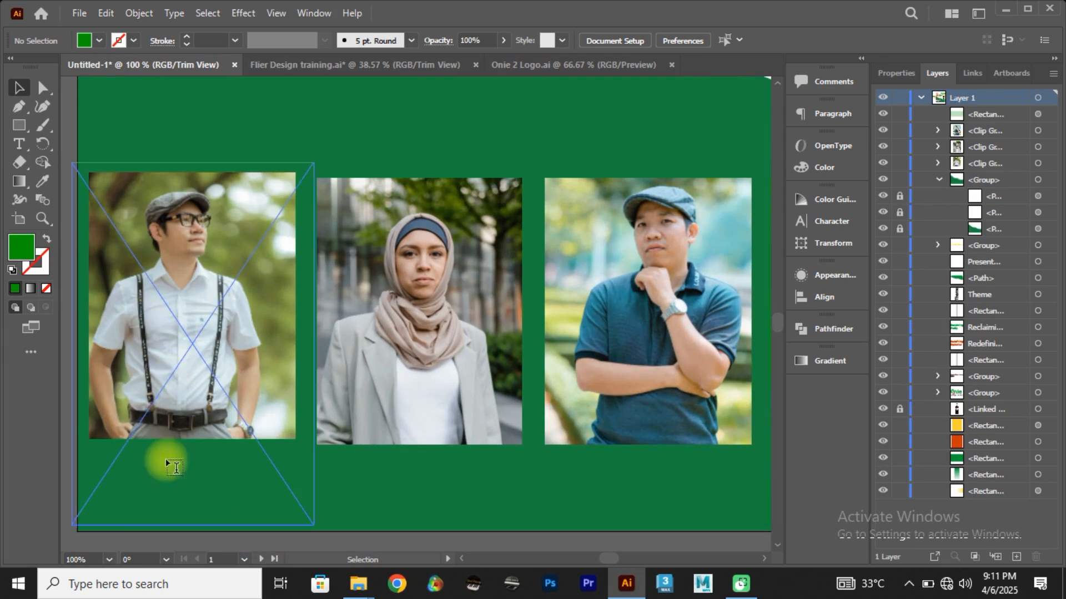
key(t)
click(185, 483)
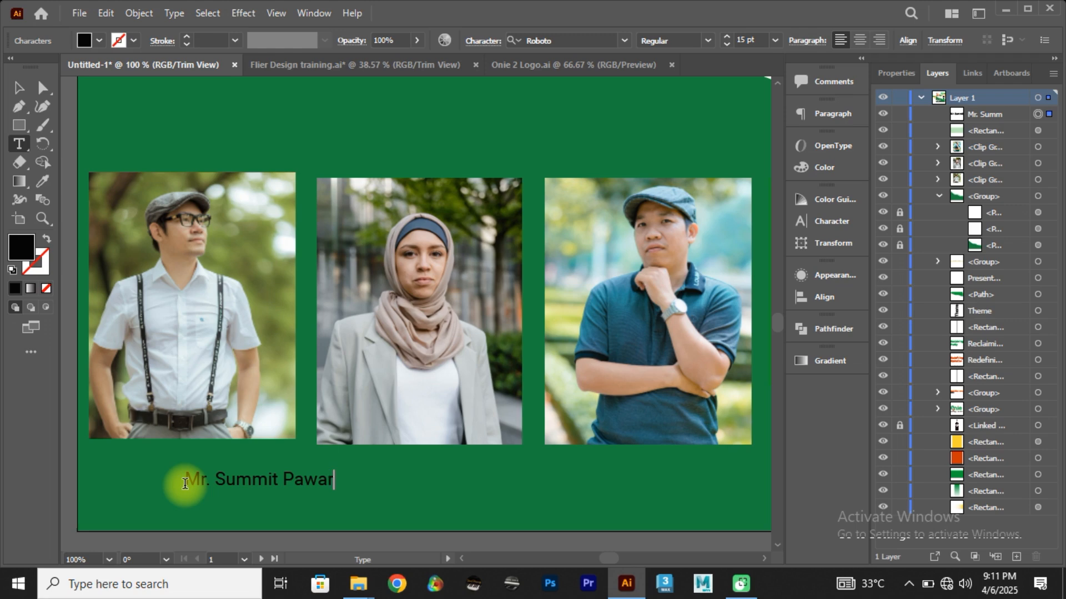
click(18, 87)
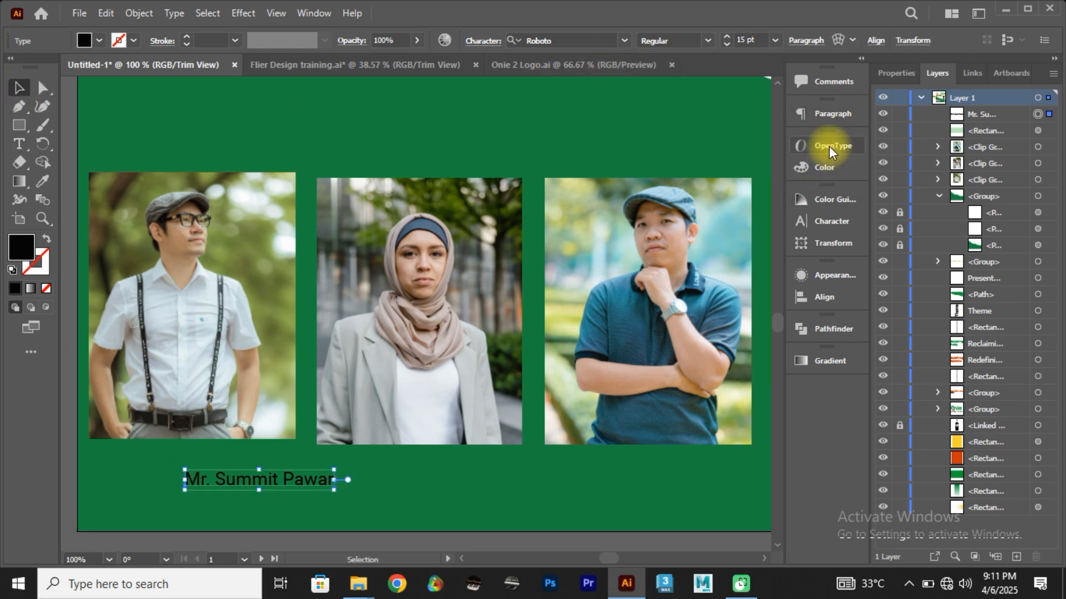
Step: Change the first speaker's name text to a white fill
click(99, 40)
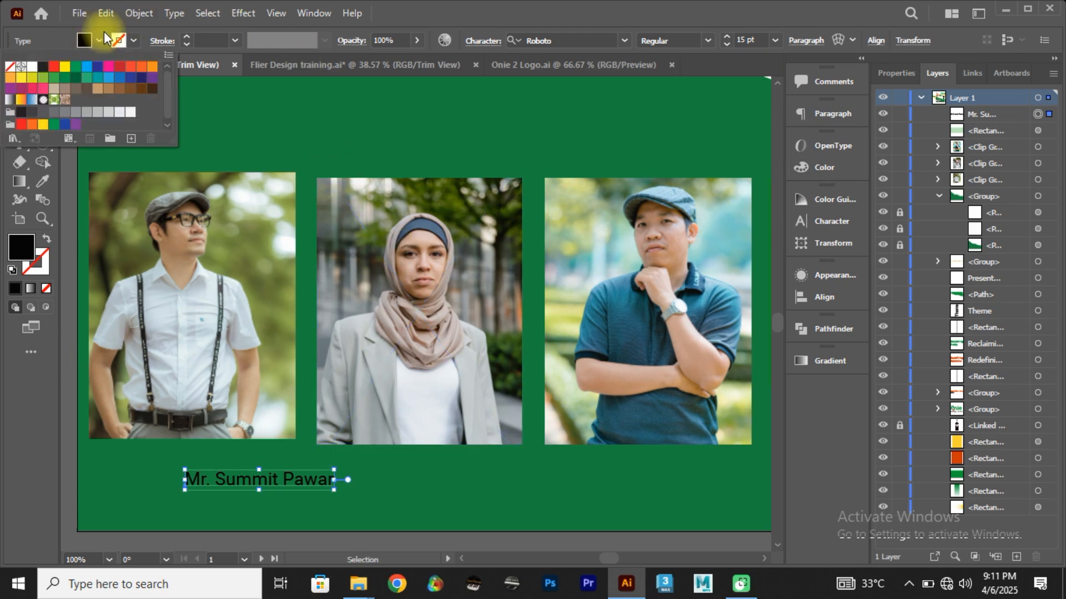
click(33, 67)
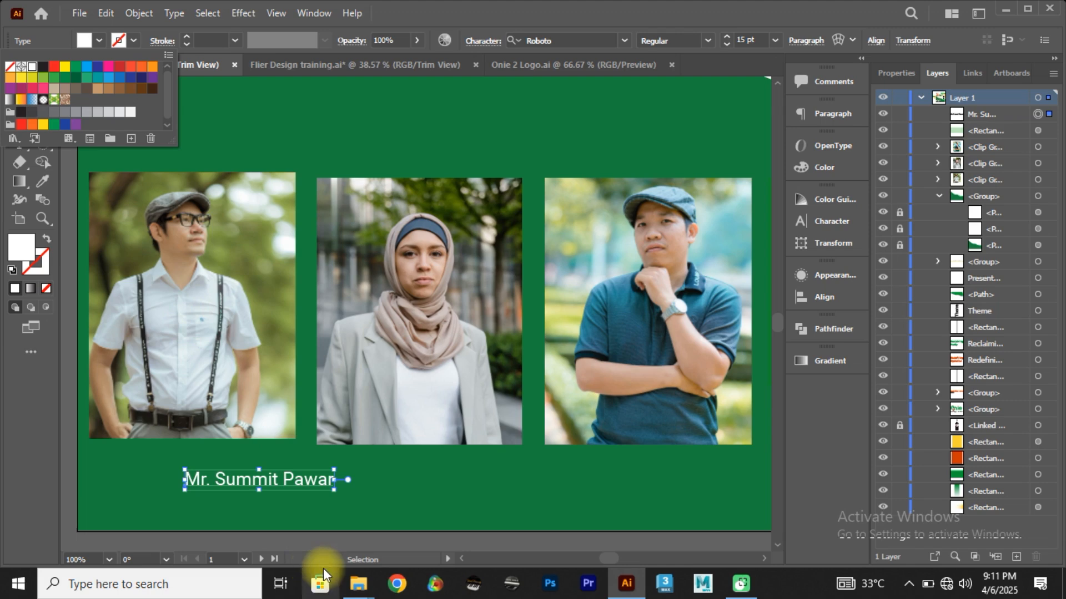
click(323, 527)
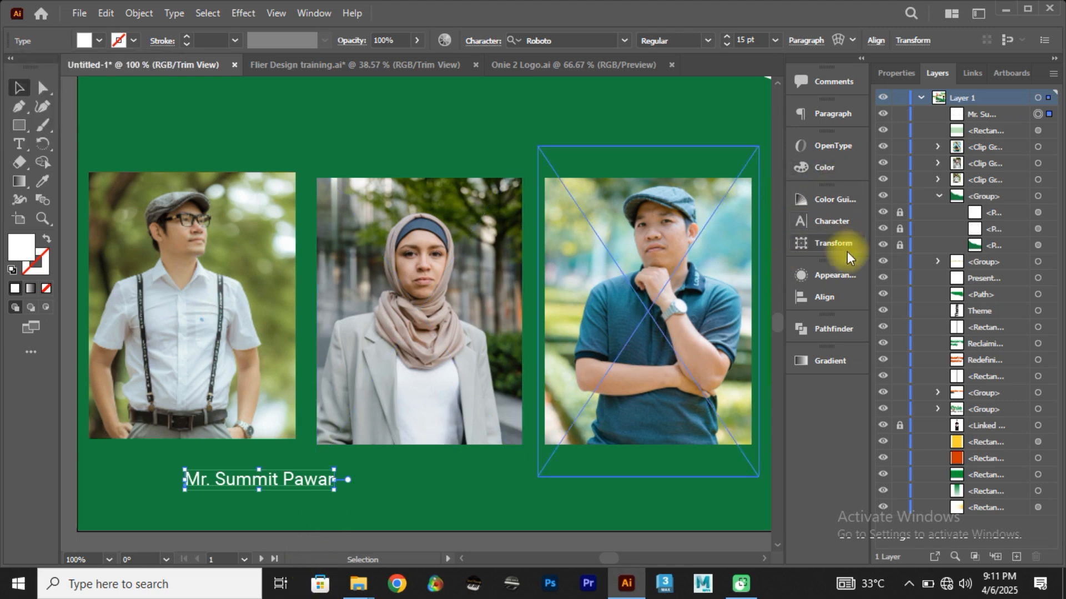
Step: Reduce the first speaker's name to 12 pt and move it directly beneath the first photo
click(831, 220)
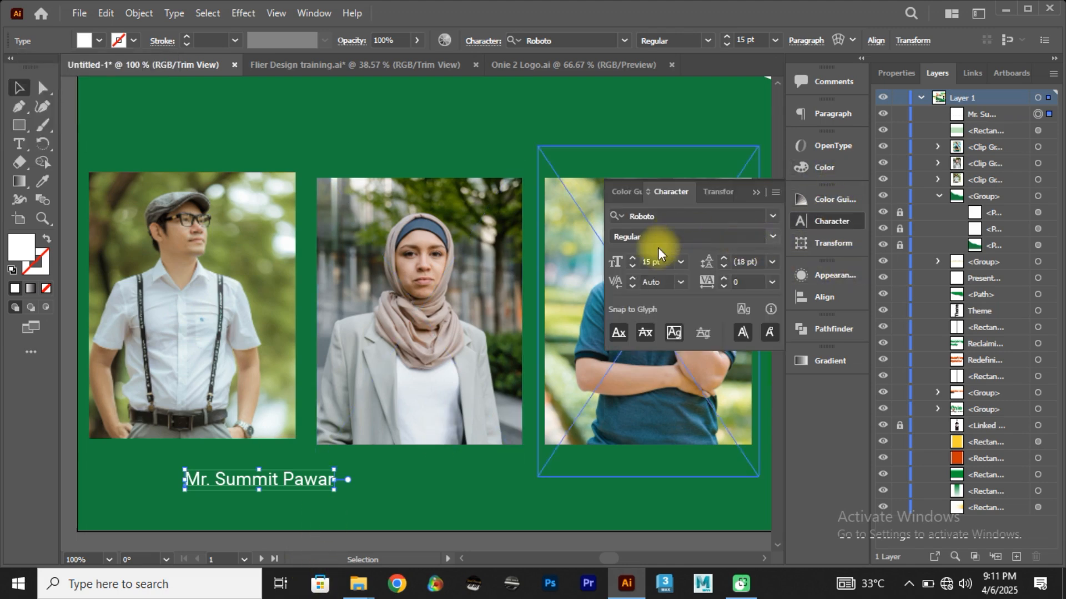
click(663, 262)
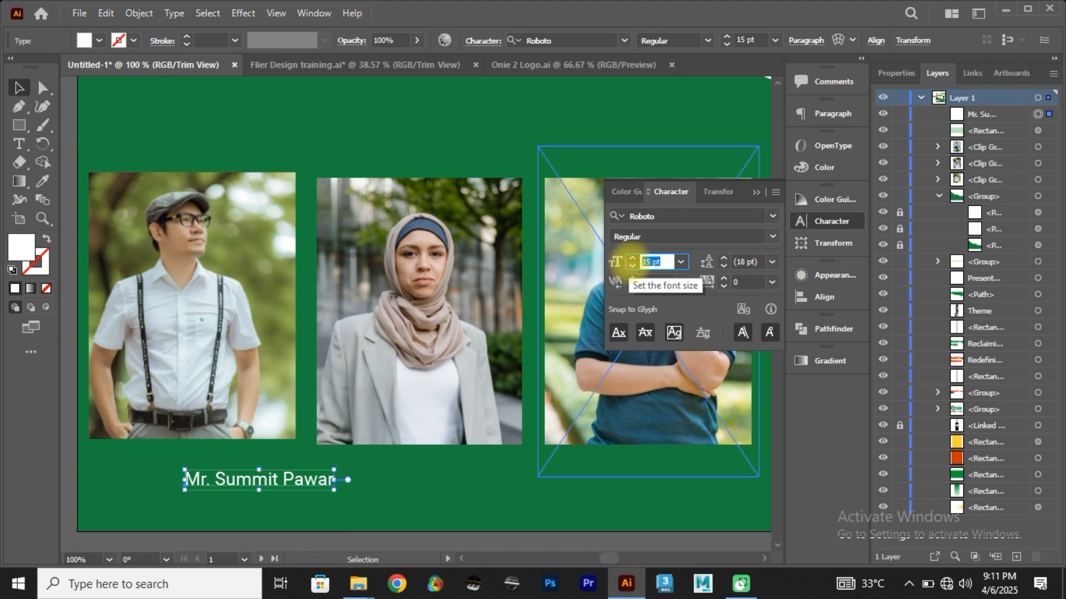
click(631, 266)
click(631, 267)
click(631, 266)
drag(184, 491, 142, 461)
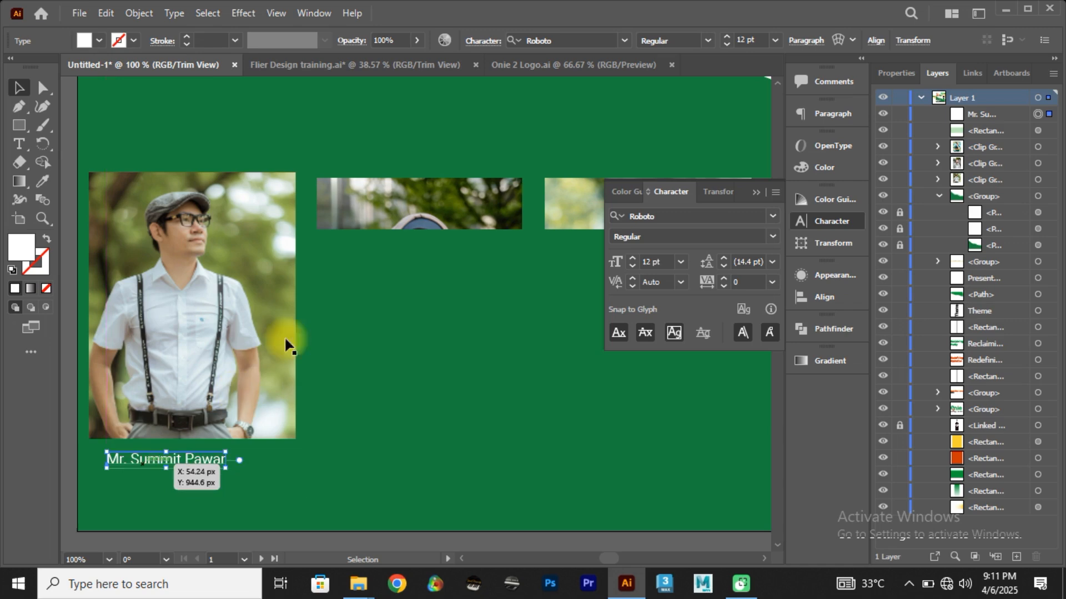
drag(366, 317, 384, 322)
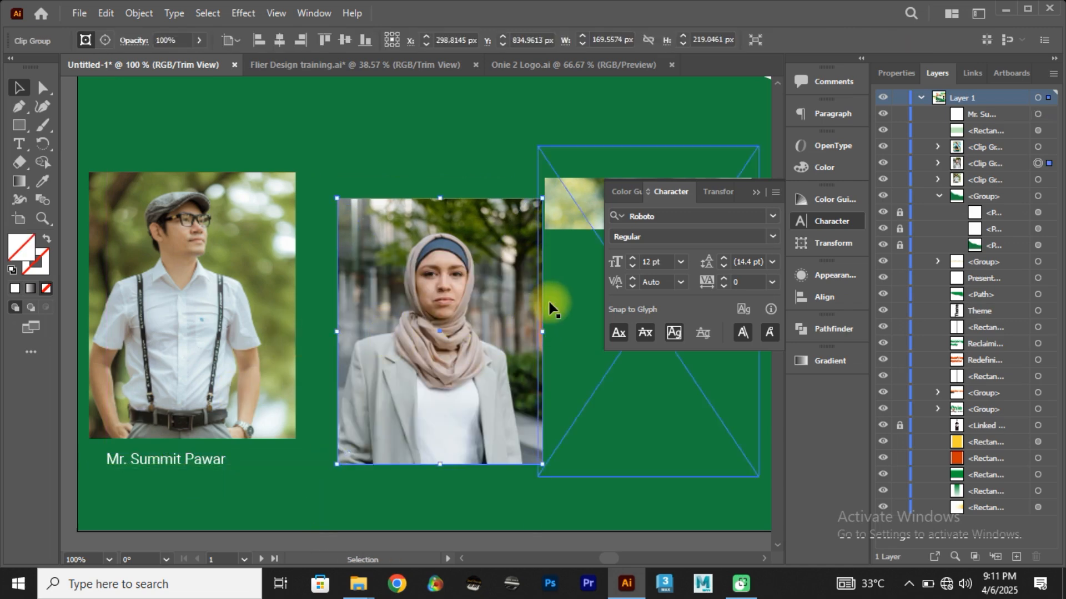
key(ctrl)
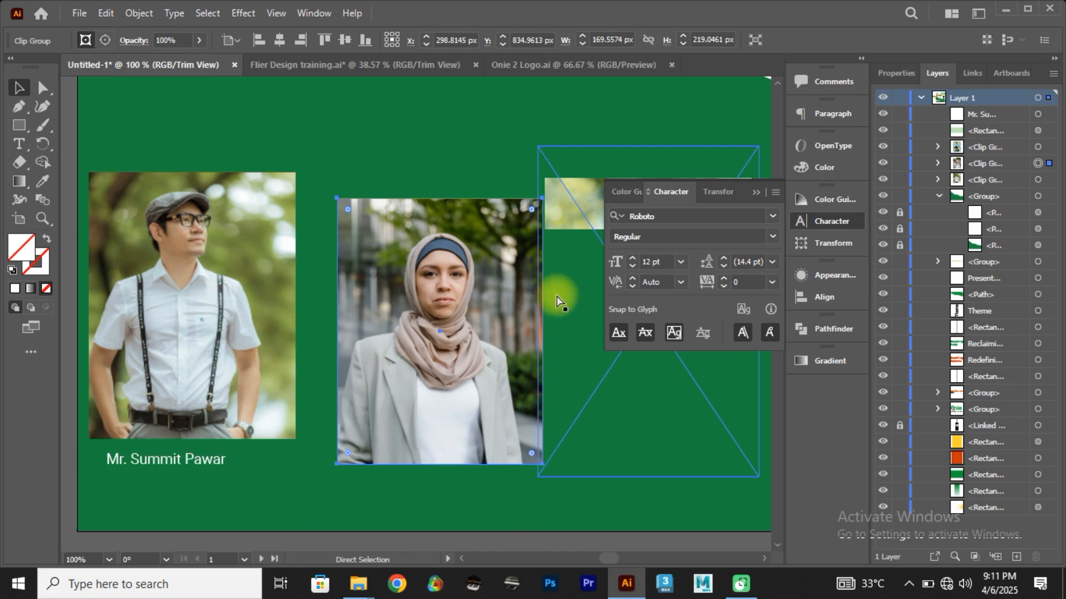
key(ctrl+z)
drag(557, 297, 572, 315)
key(ctrl+z)
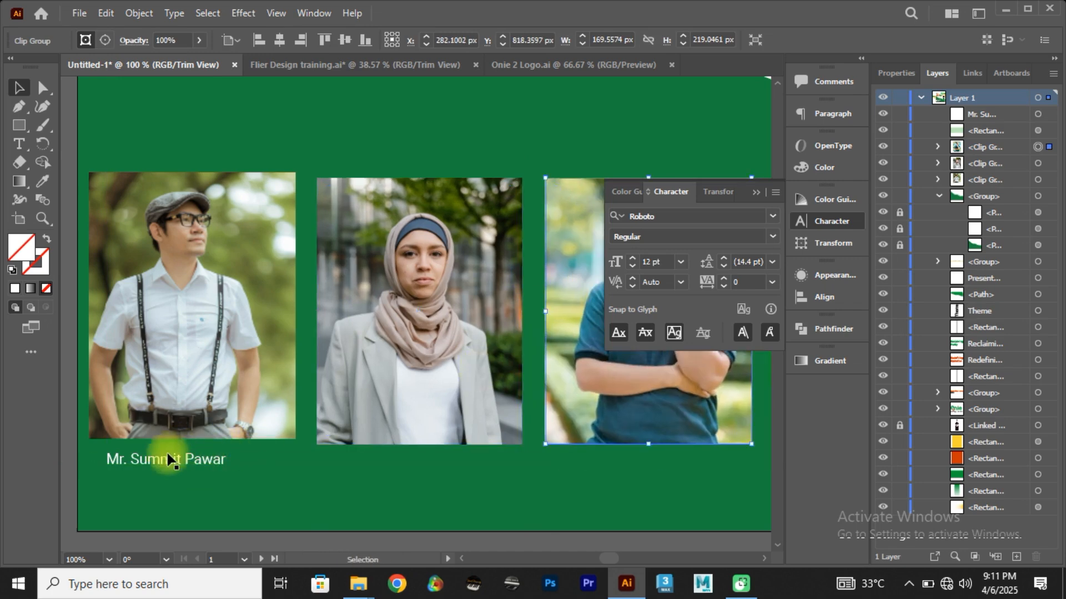
Step: Compare the speaker photos and first caption with the Flier Design training reference, on the whole flyer and close up
click(282, 67)
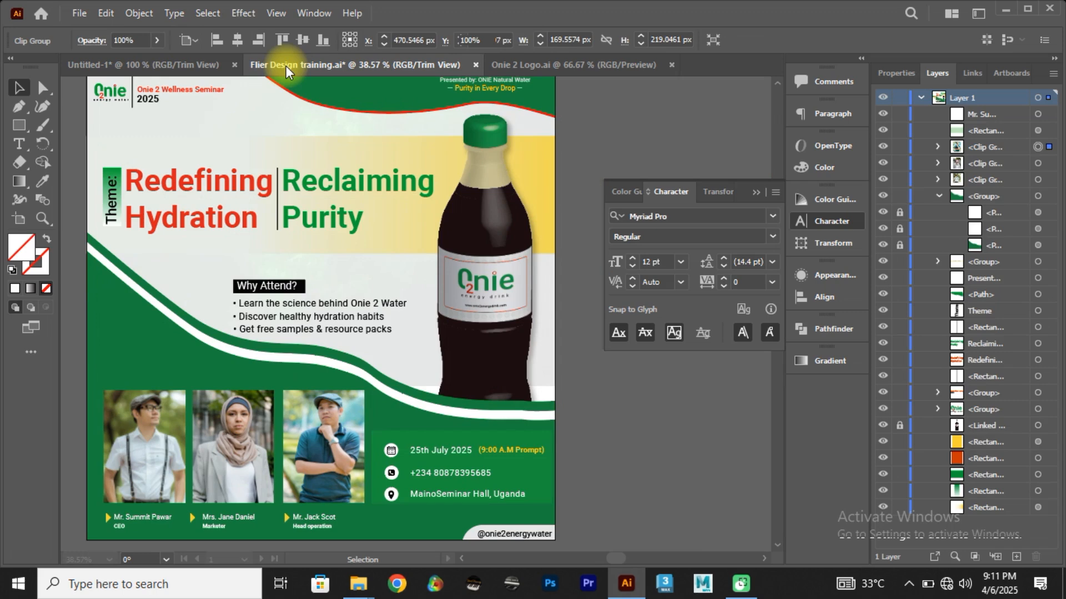
click(151, 63)
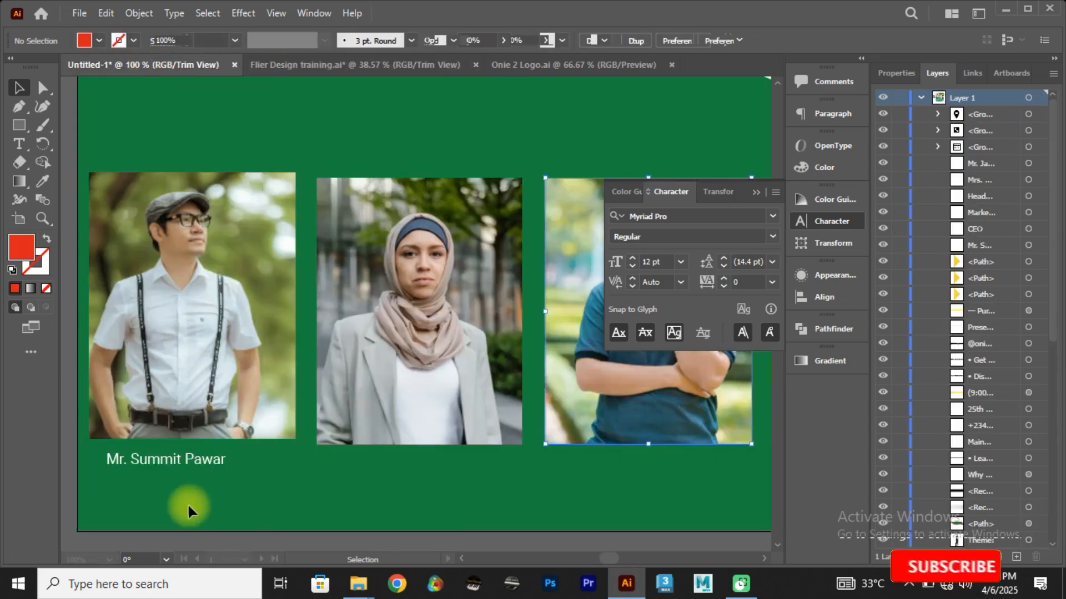
click(161, 461)
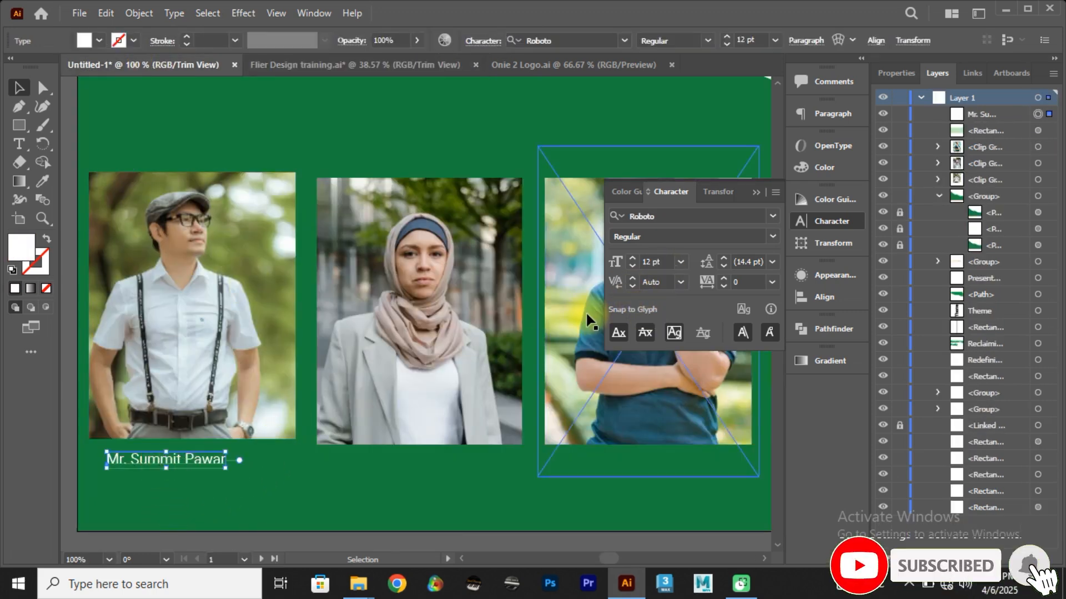
key(ctrl+shift+a)
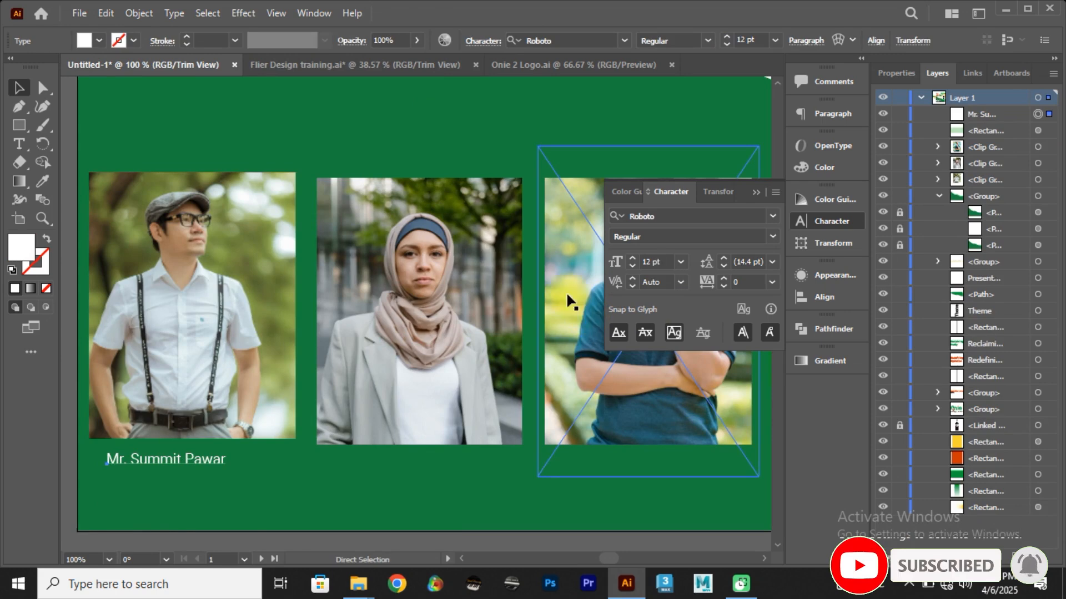
key(ctrl+0)
click(116, 396)
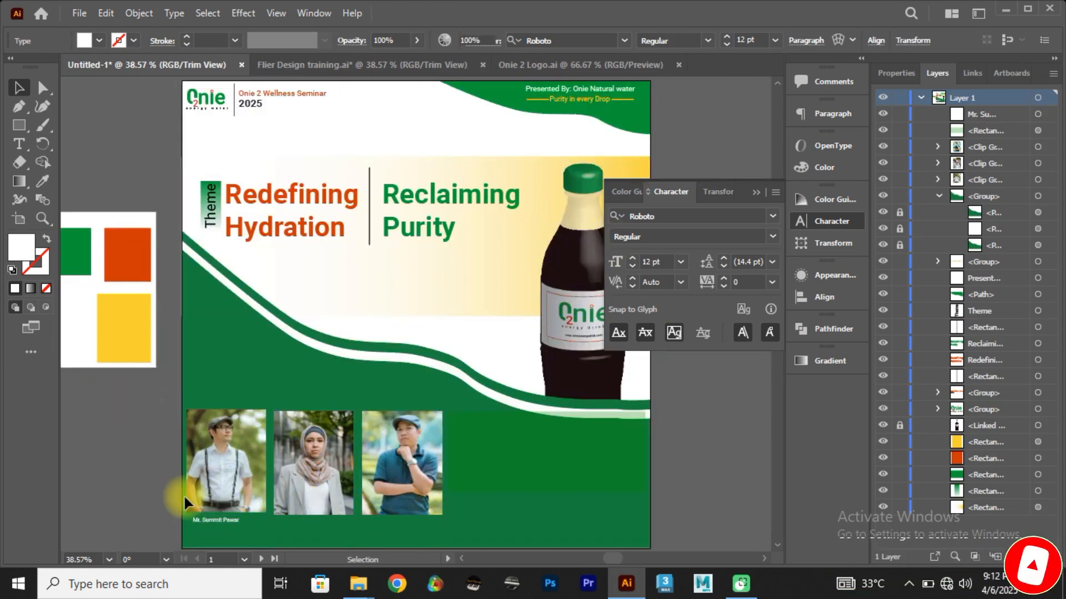
click(210, 518)
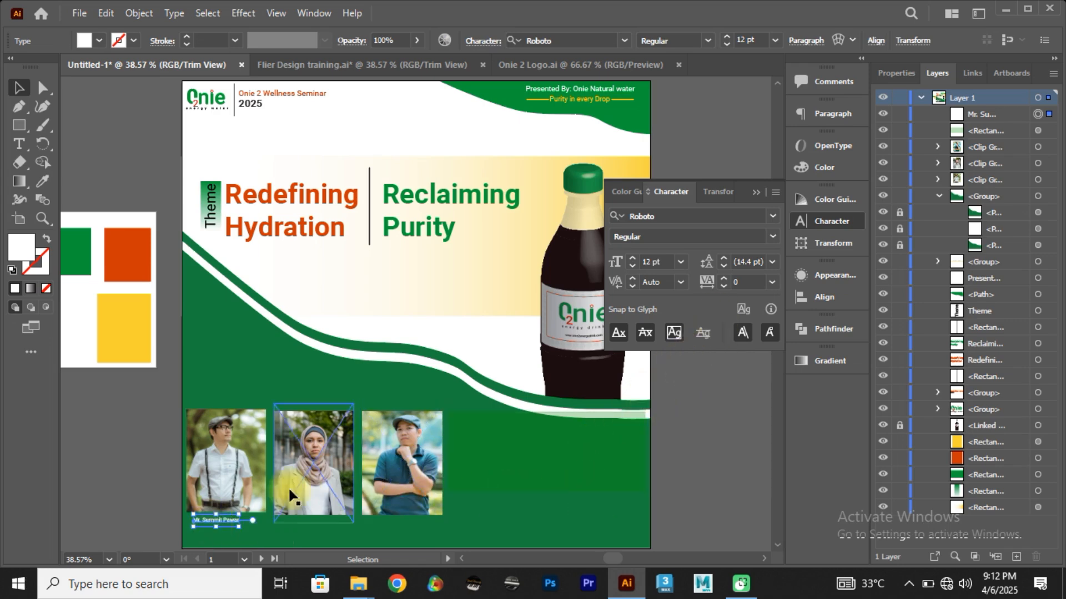
scroll(239, 529, up, 3)
scroll(241, 527, up, 6)
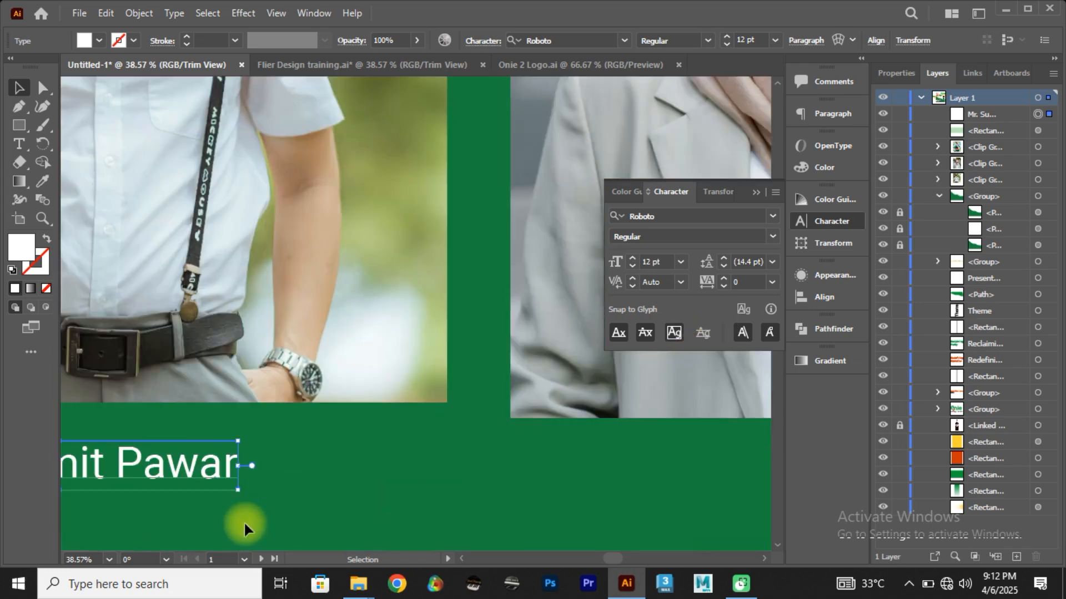
scroll(246, 510, down, 2)
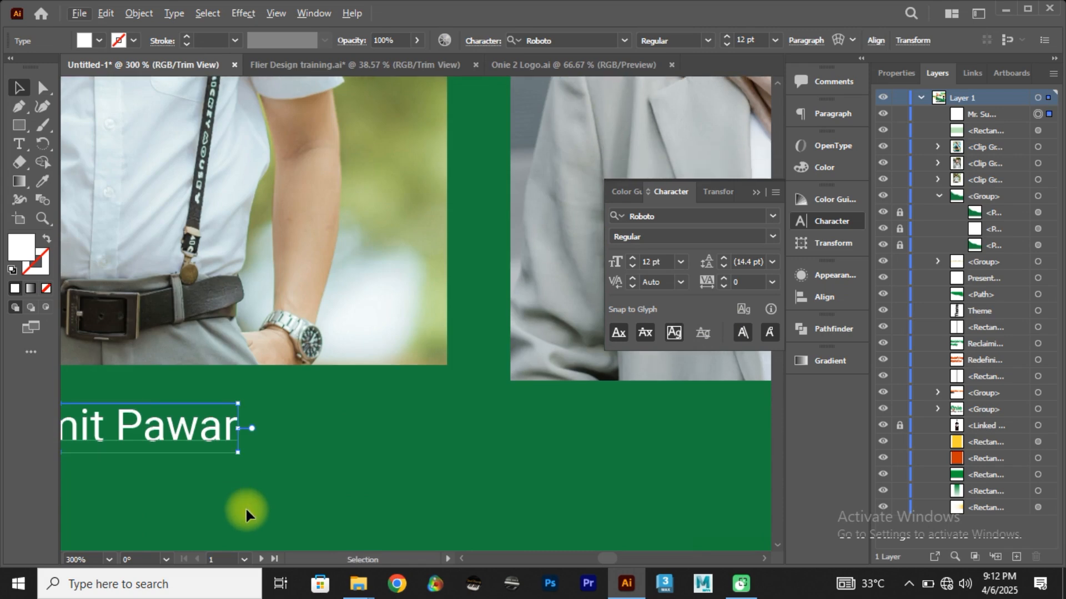
scroll(245, 506, down, 4)
drag(246, 507, 313, 506)
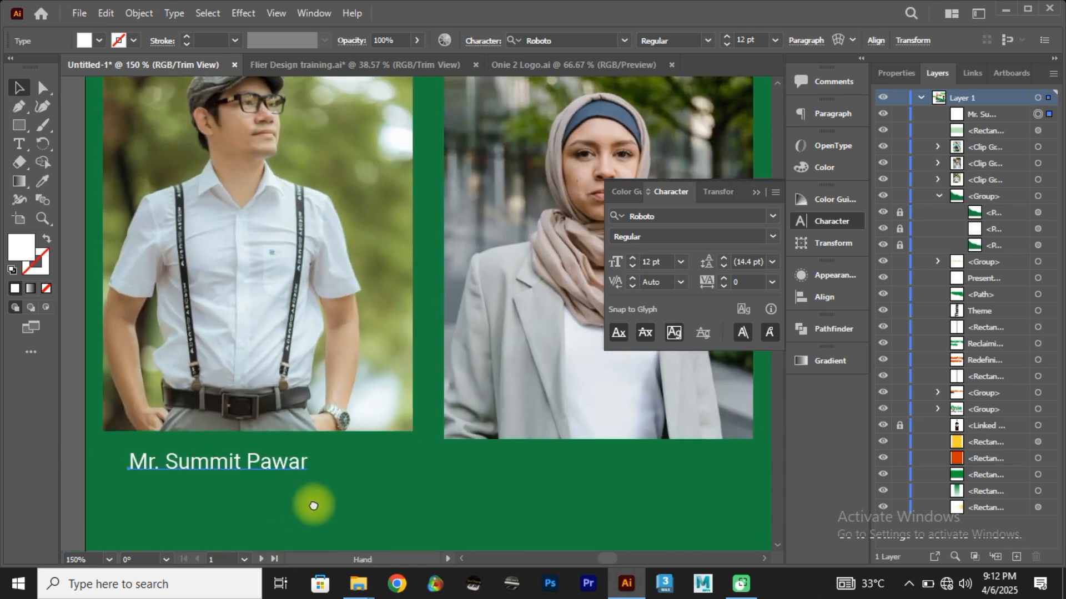
Step: Check the caption placement in the Flier Design training reference and shift the first speaker's name slightly right beneath the first photo
click(334, 65)
click(167, 65)
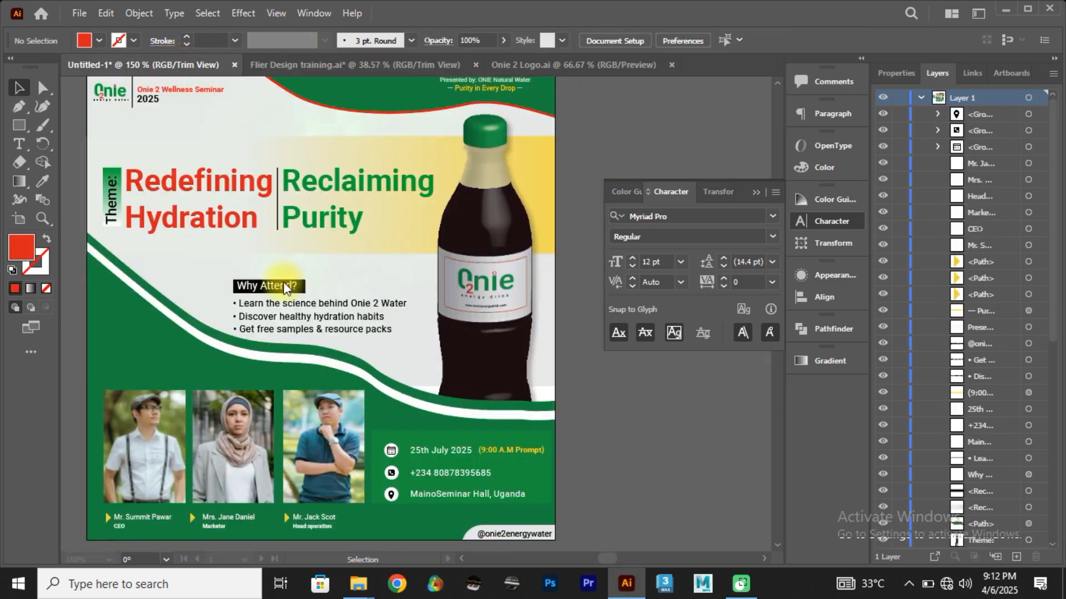
drag(199, 464, 244, 473)
mouse_move(546, 311)
mouse_down()
mouse_move(572, 348)
mouse_move(507, 314)
mouse_move(538, 321)
mouse_up()
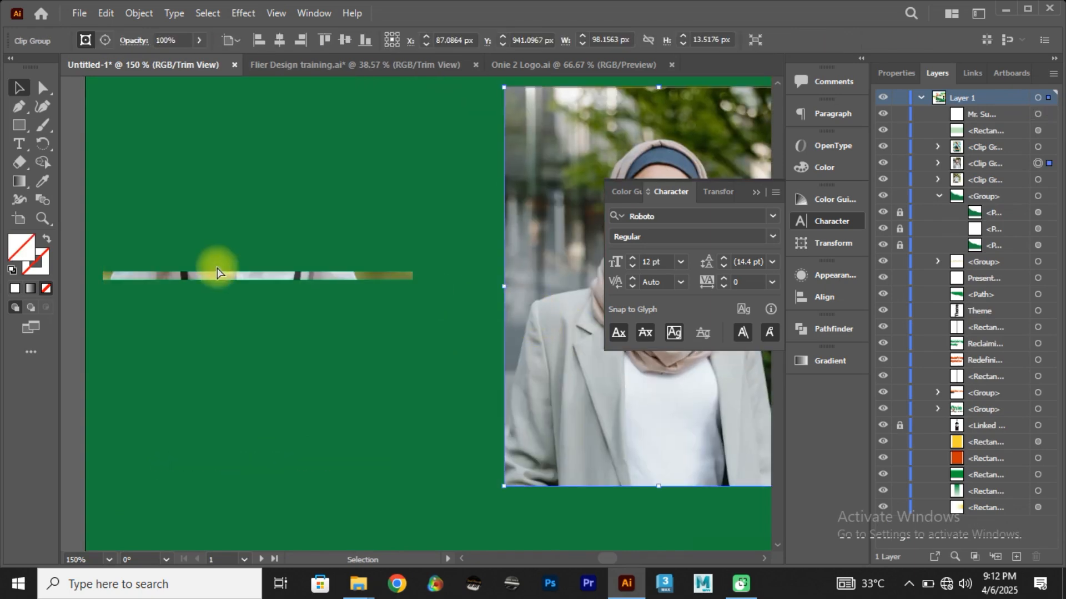
key(ctrl+z)
drag(196, 276, 201, 258)
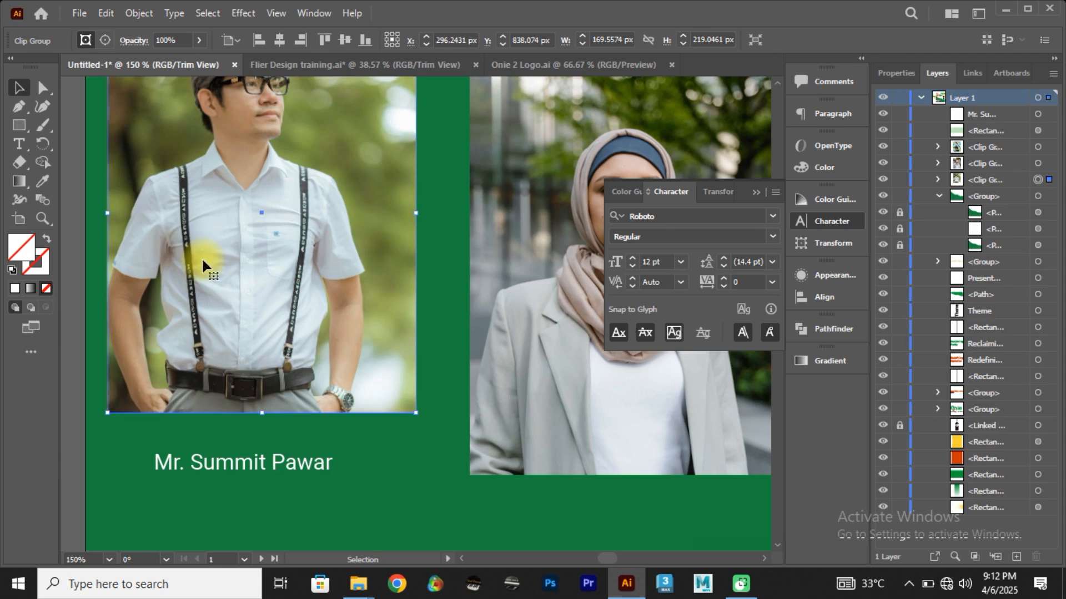
key(ctrl+z)
key(ctrl+z)
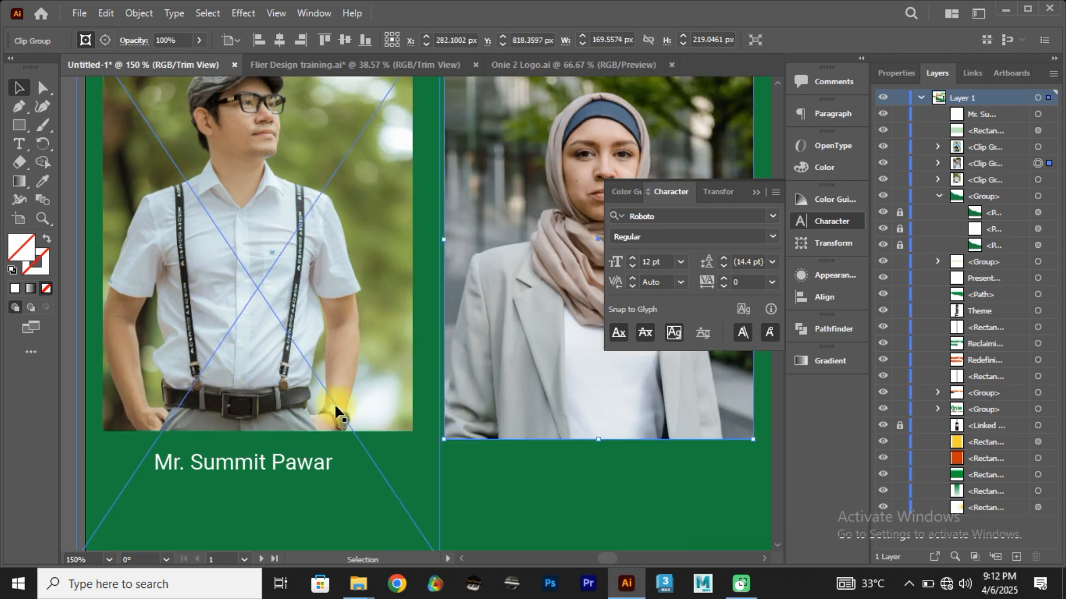
Step: Duplicate the first speaker's name text to sit beneath the second speaker photo
click(526, 507)
drag(528, 433, 418, 403)
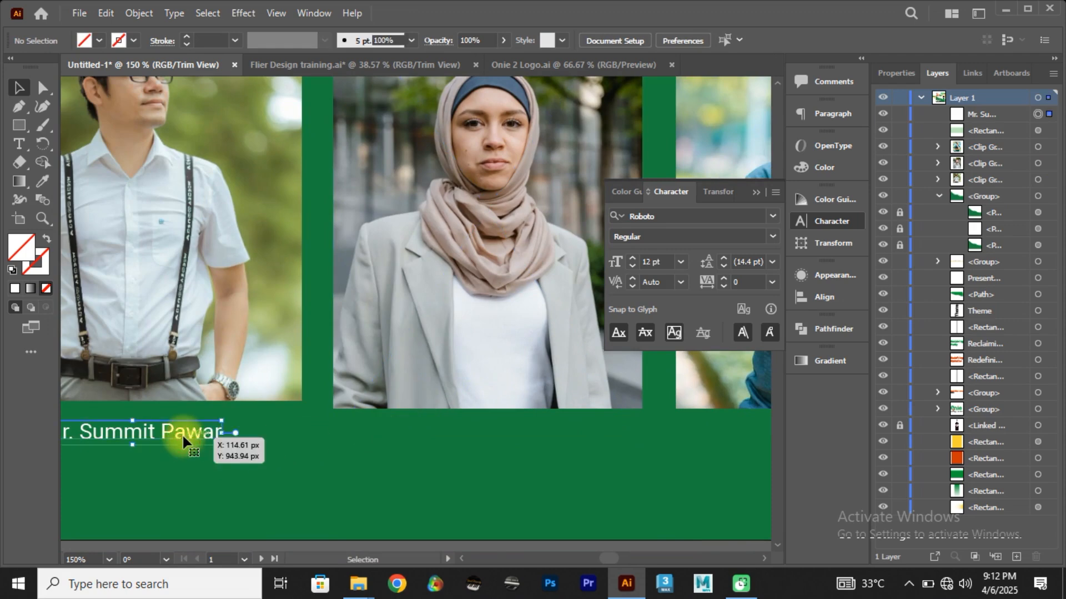
drag(182, 435, 510, 434)
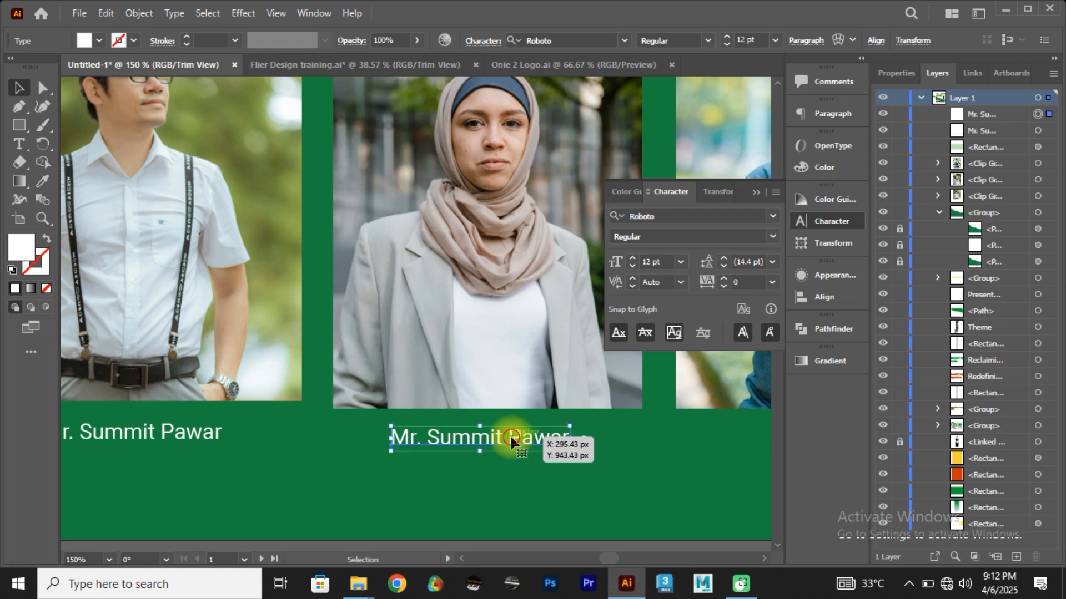
Step: Replace the text beneath the second photo with the second speaker's title and full name
key(t)
click(511, 434)
key(ctrl+a)
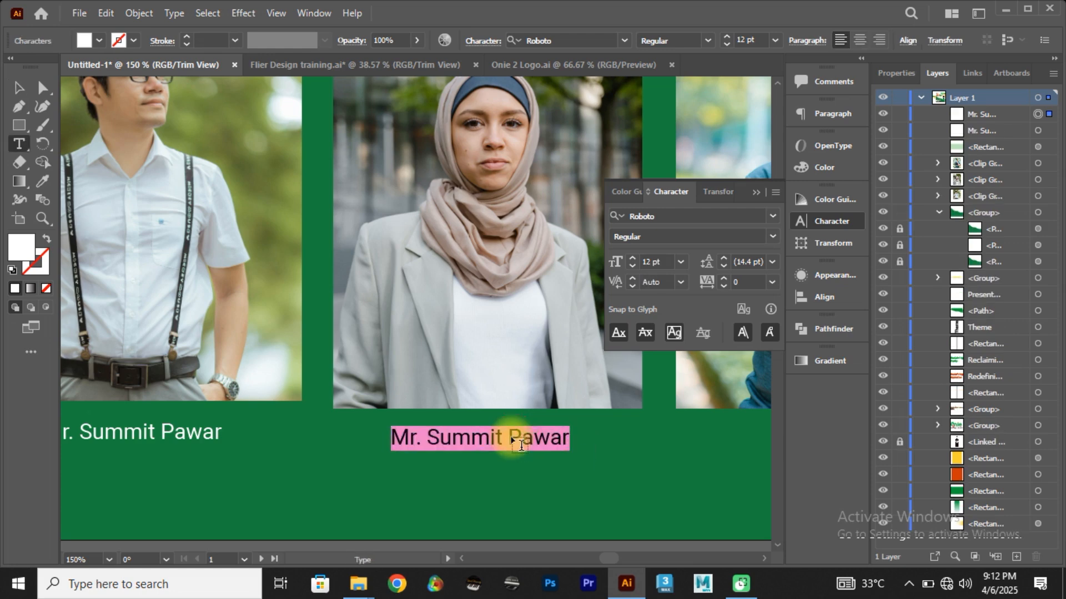
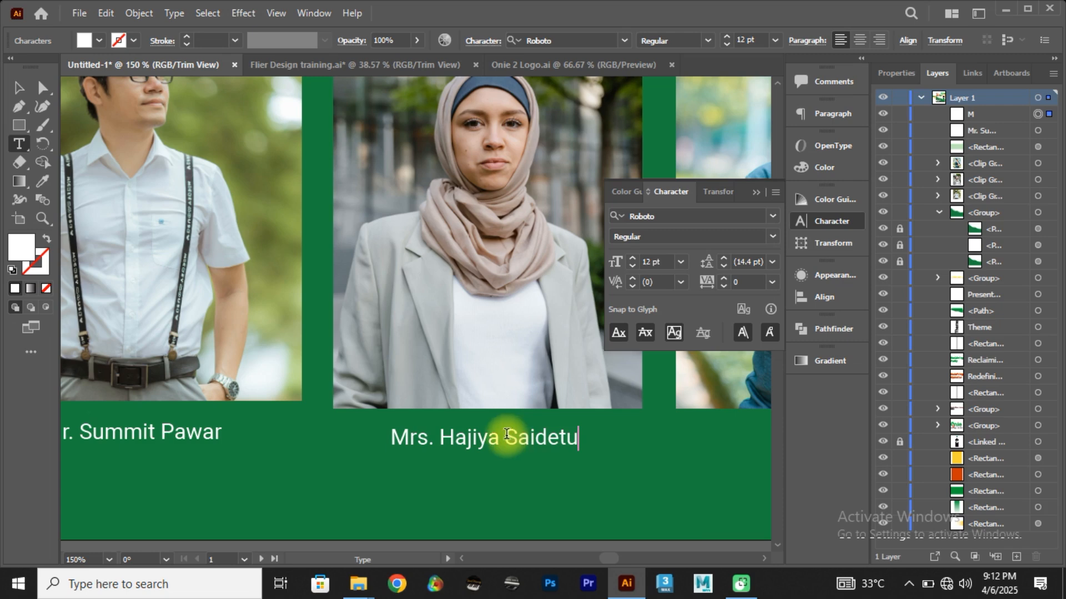
click(18, 87)
click(489, 437)
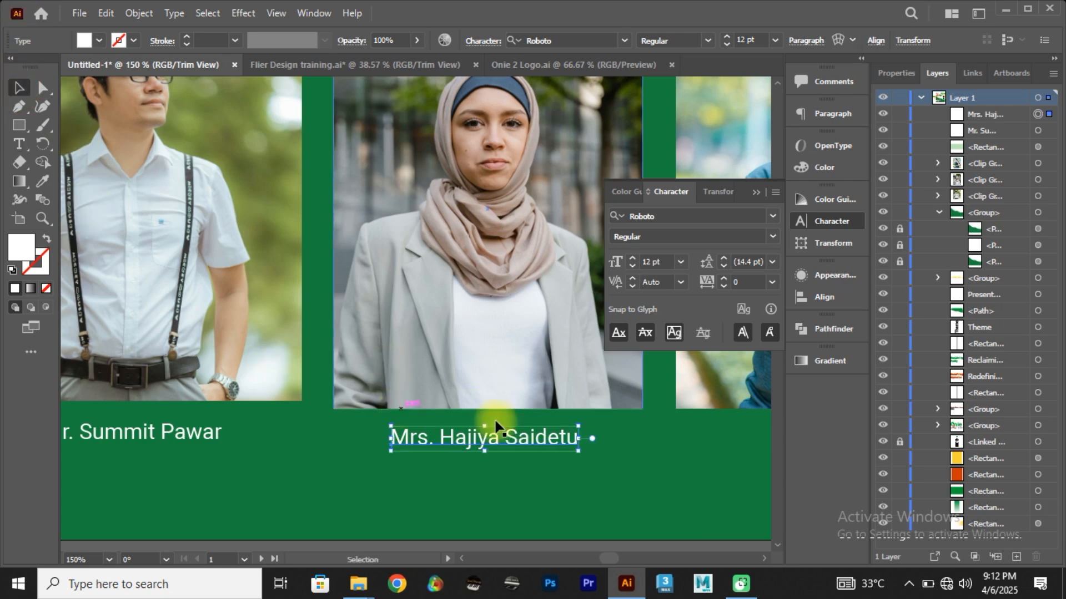
Step: Duplicate the second speaker's name text to sit beneath the third speaker photo
drag(523, 441, 293, 399)
key(ctrl+z)
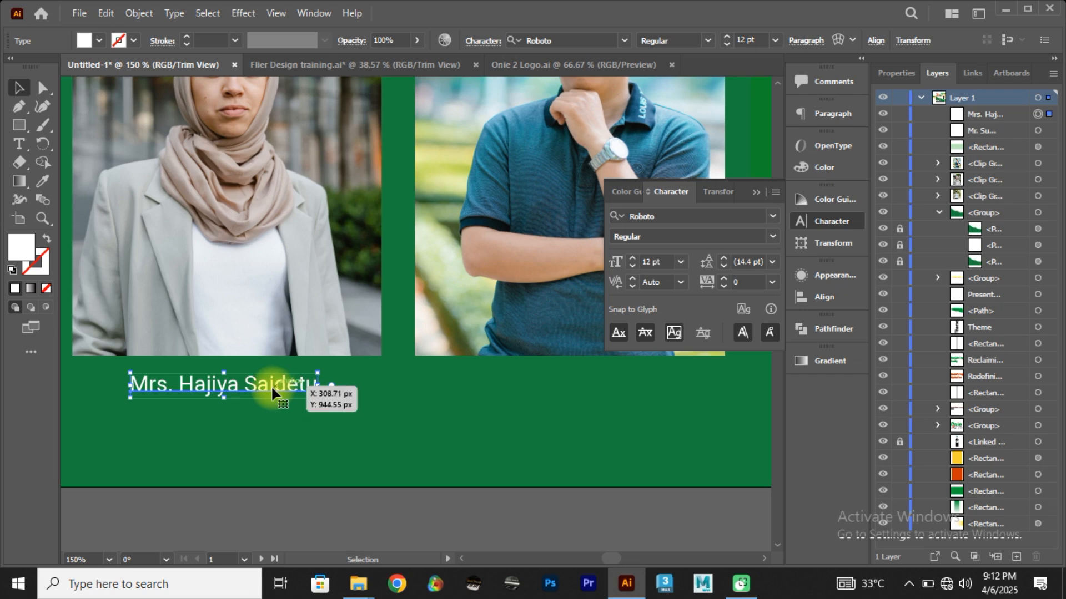
drag(222, 387, 591, 392)
Step: Replace the text beneath the third photo with the third speaker's title and full name, and collapse the Character settings
double_click(593, 392)
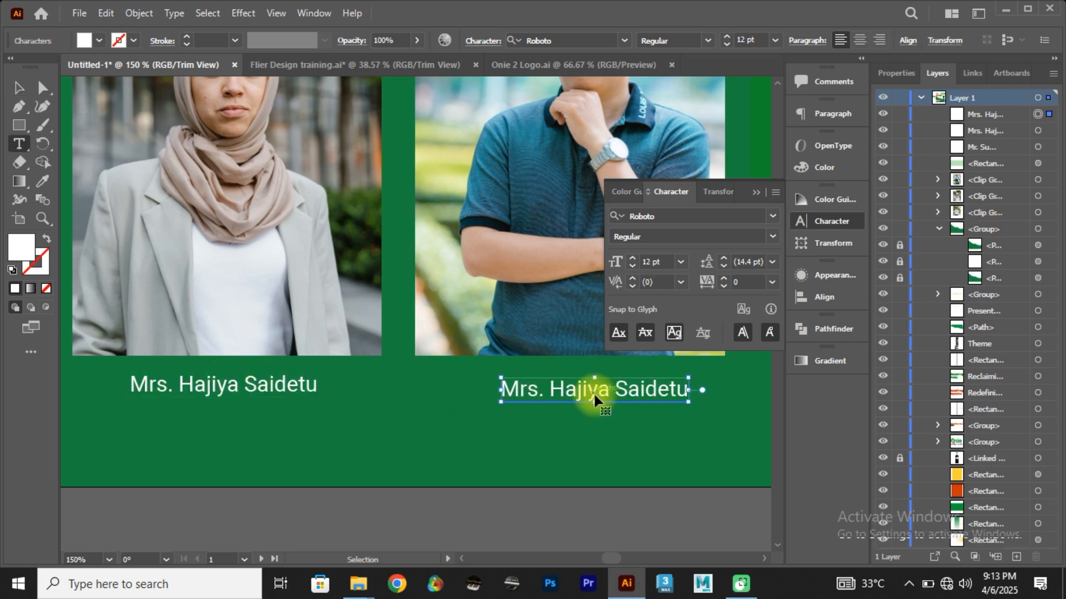
triple_click(594, 392)
text(Mr)
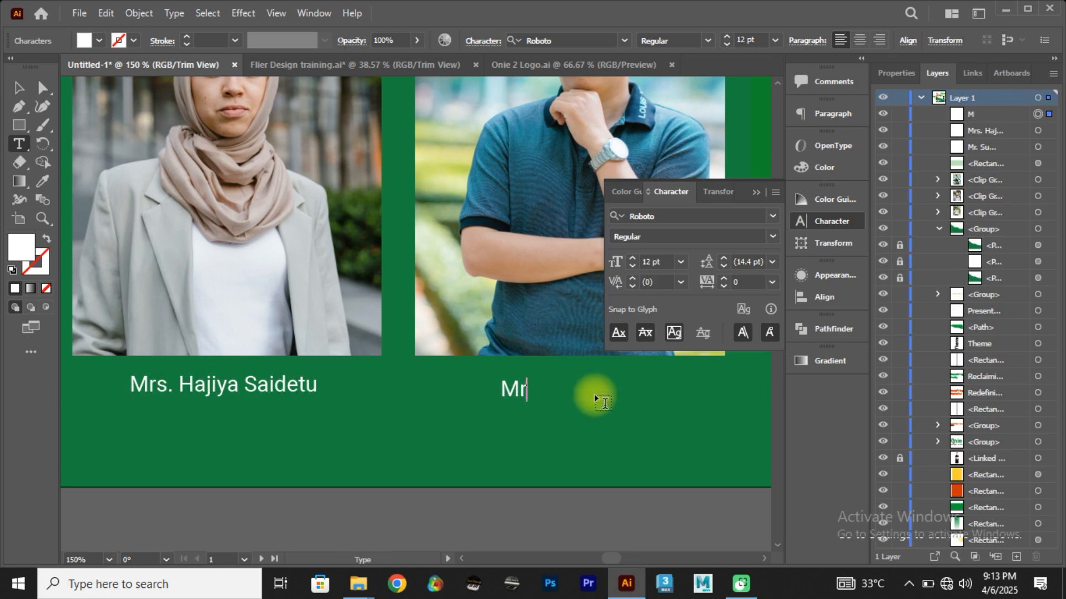
text(. DAn)
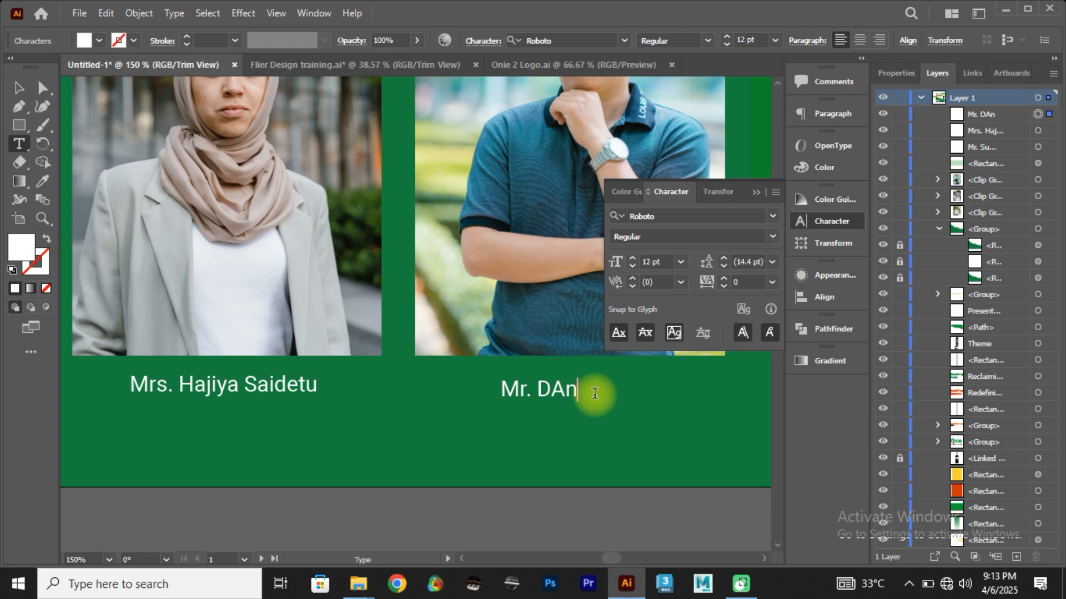
key(BackSpace)
key(BackSpace)
key(BackSpace)
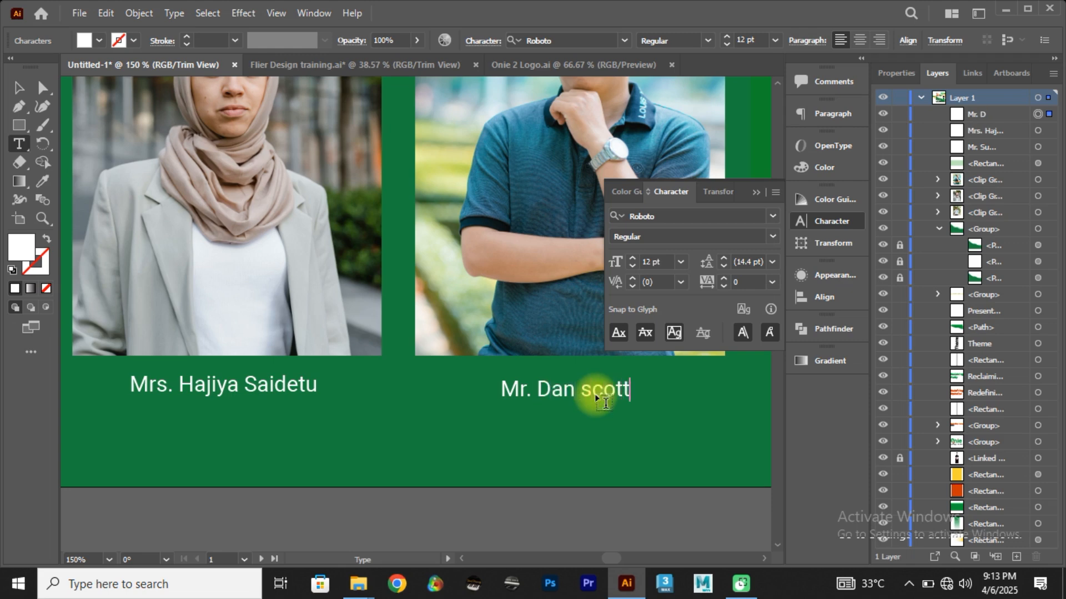
click(756, 193)
click(18, 88)
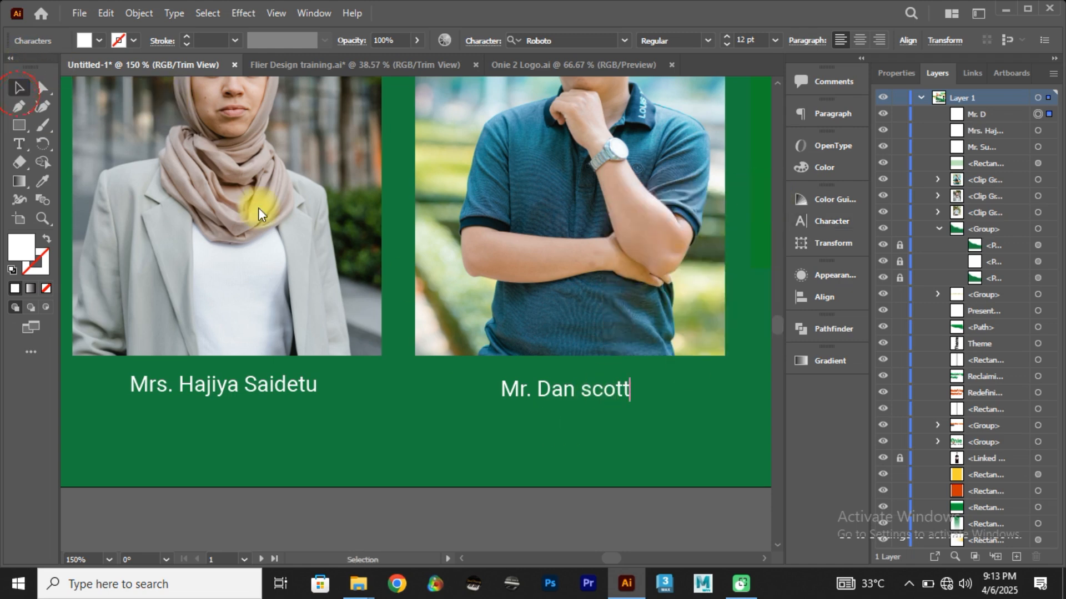
Step: Duplicate the third speaker's name directly below it and change the copy's text to "Operations Manager"
click(527, 391)
drag(528, 391, 531, 427)
key(t)
click(533, 425)
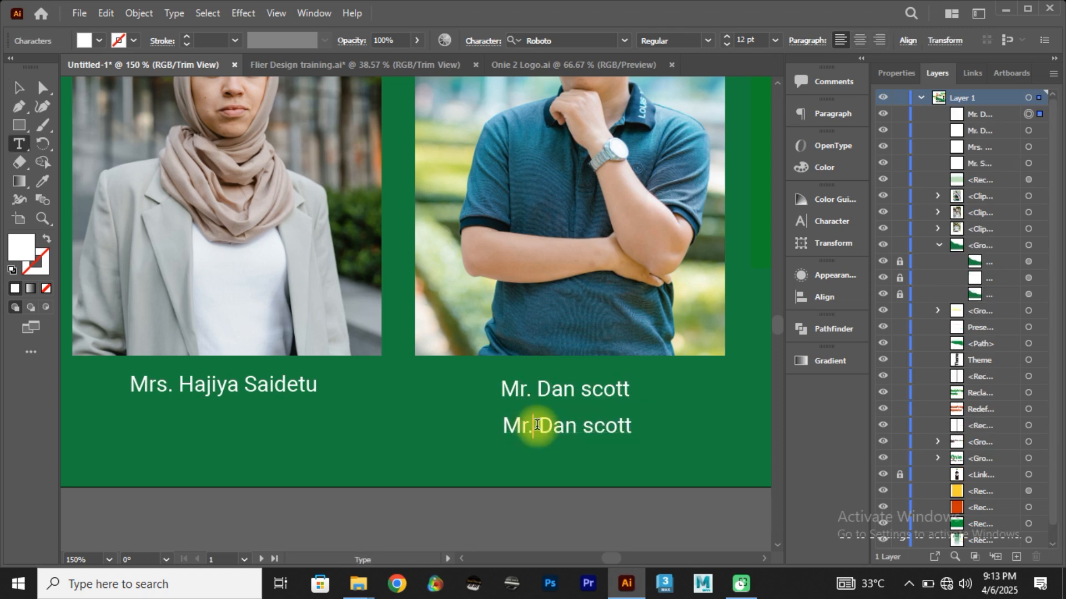
key(ctrl+a)
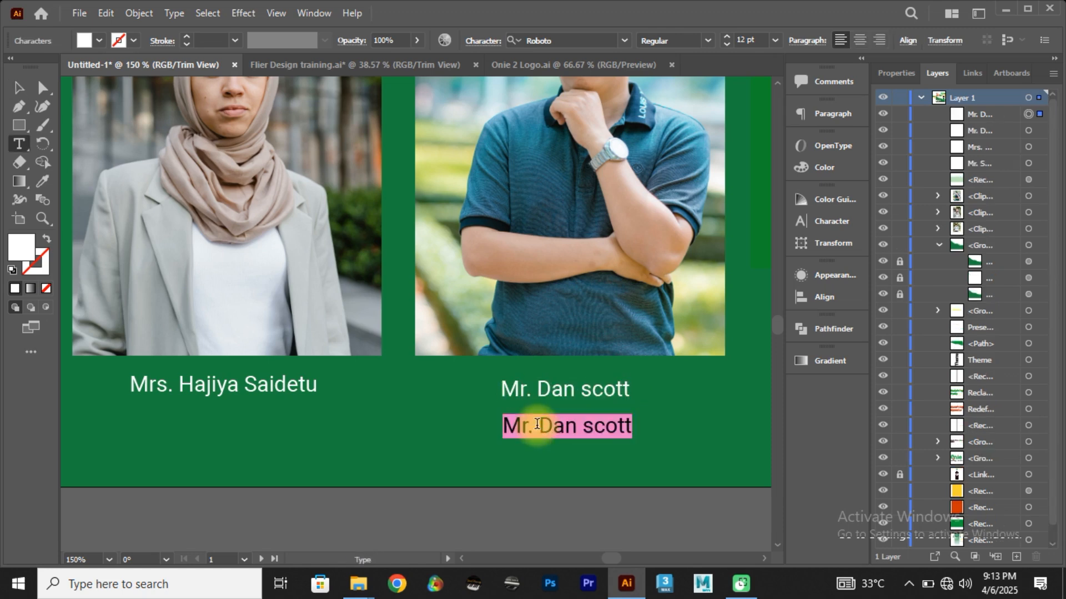
text(Fac)
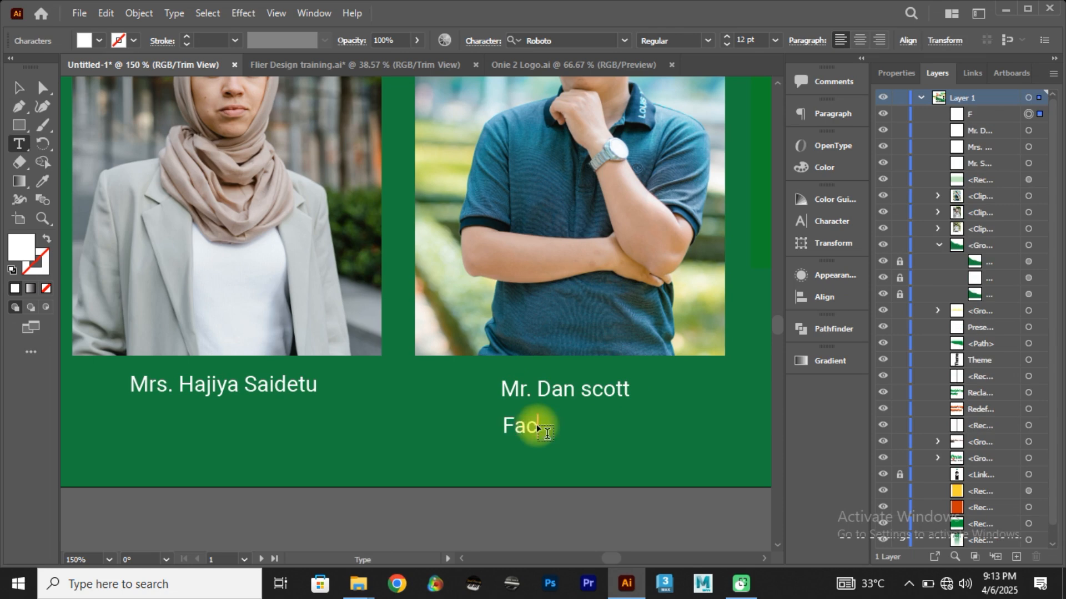
key(BackSpace)
key(BackSpace)
text(Operations Manager)
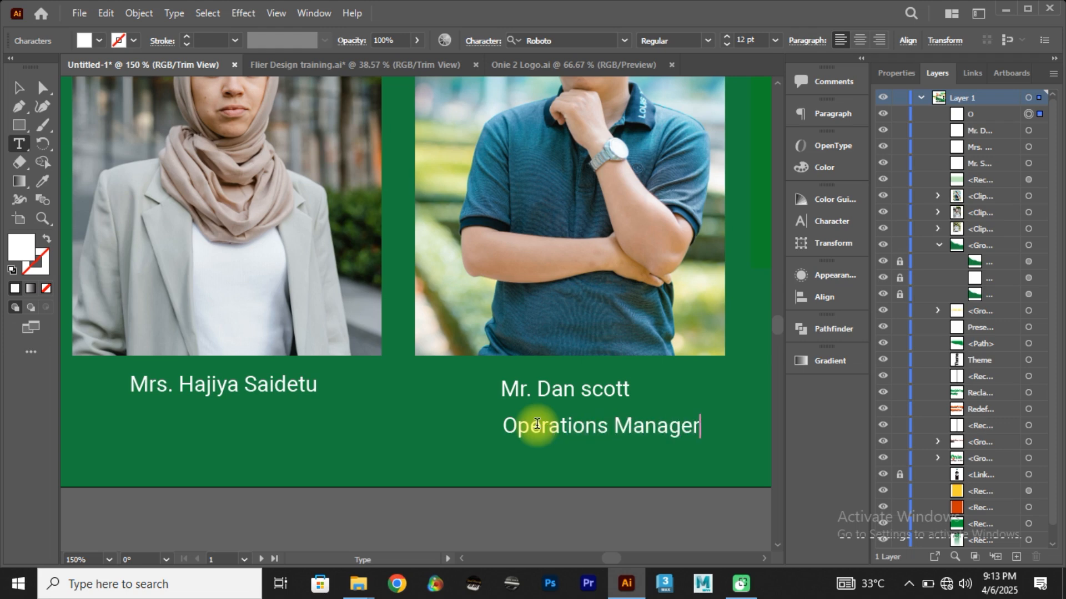
Step: Reduce the "Operations Manager" text to 10 pt
click(14, 91)
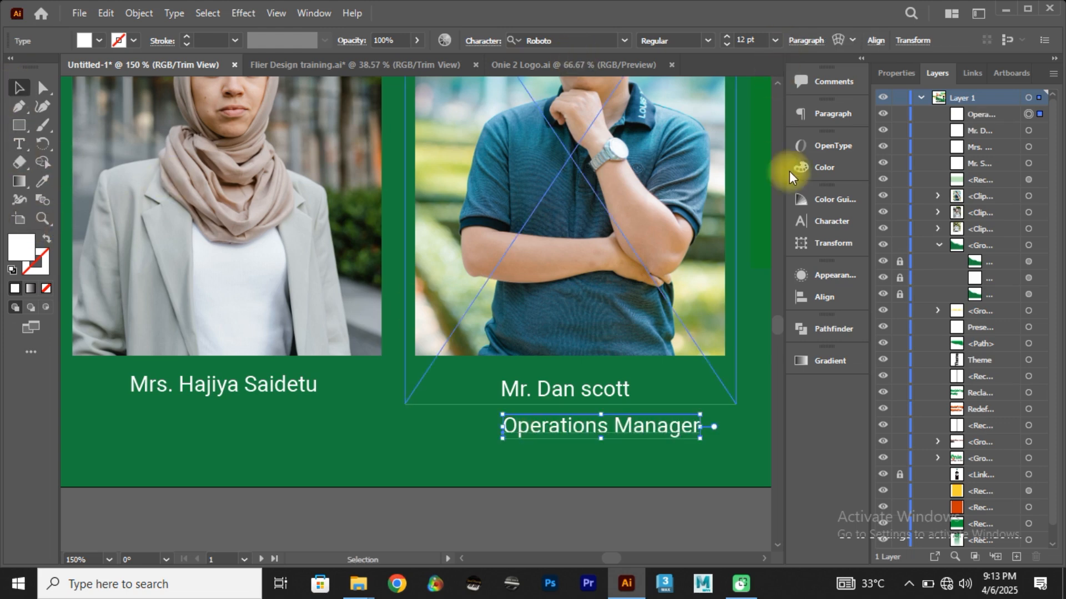
click(827, 223)
click(632, 258)
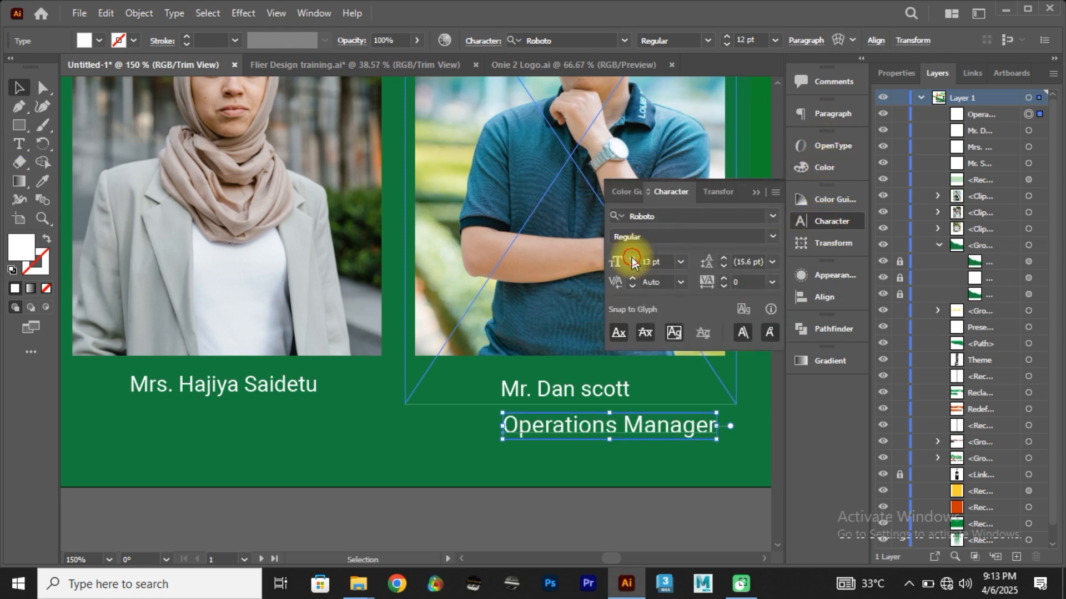
click(633, 258)
click(632, 266)
click(632, 266)
Step: Set the "Operations Manager" text to 9 pt in the Bold style, and deselect it
click(632, 266)
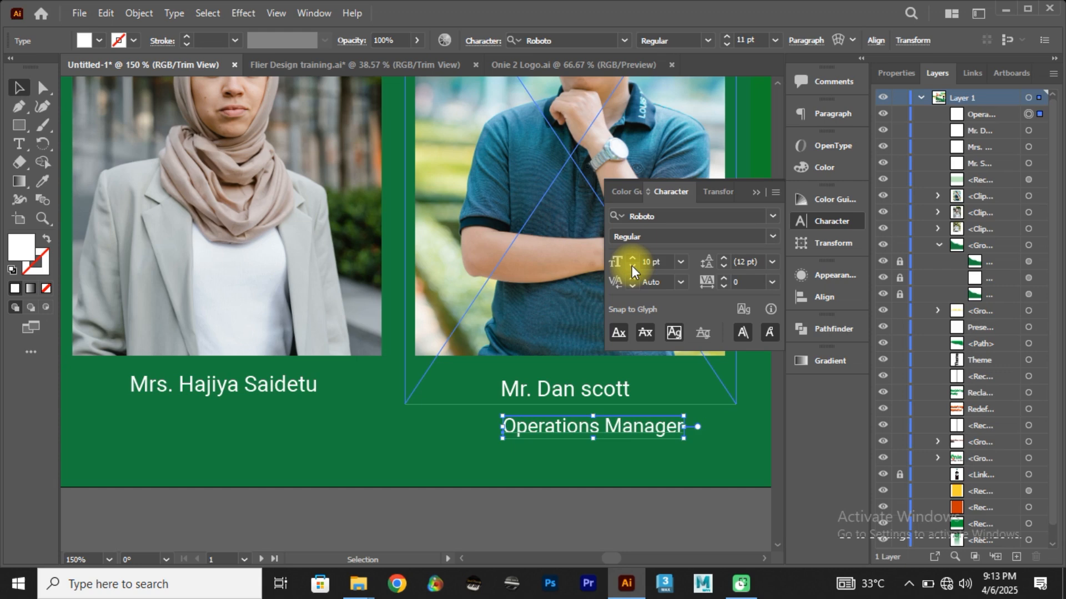
click(632, 266)
click(631, 265)
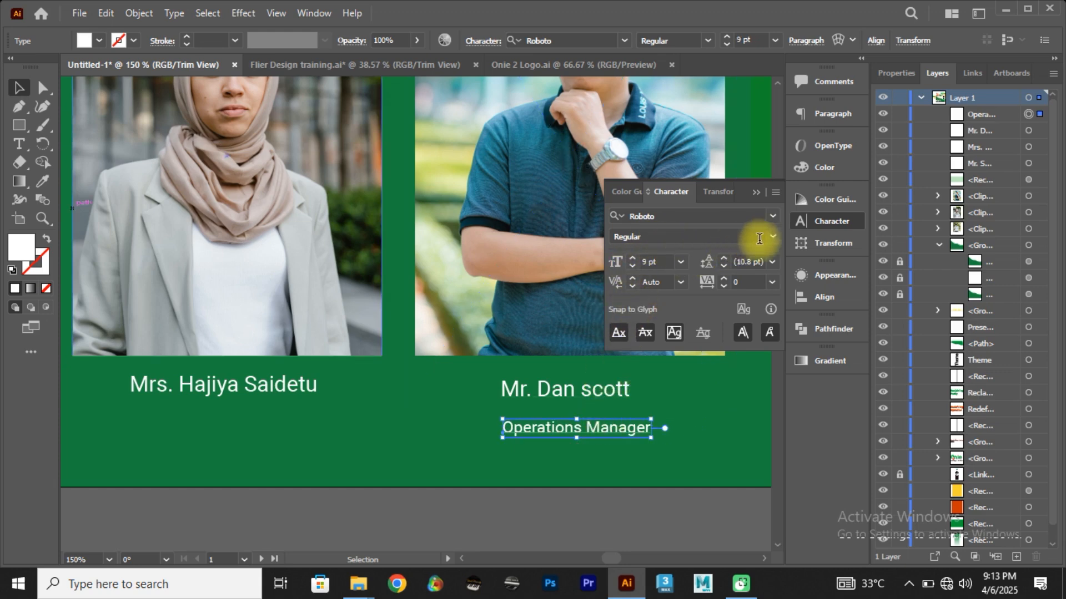
click(776, 235)
click(651, 335)
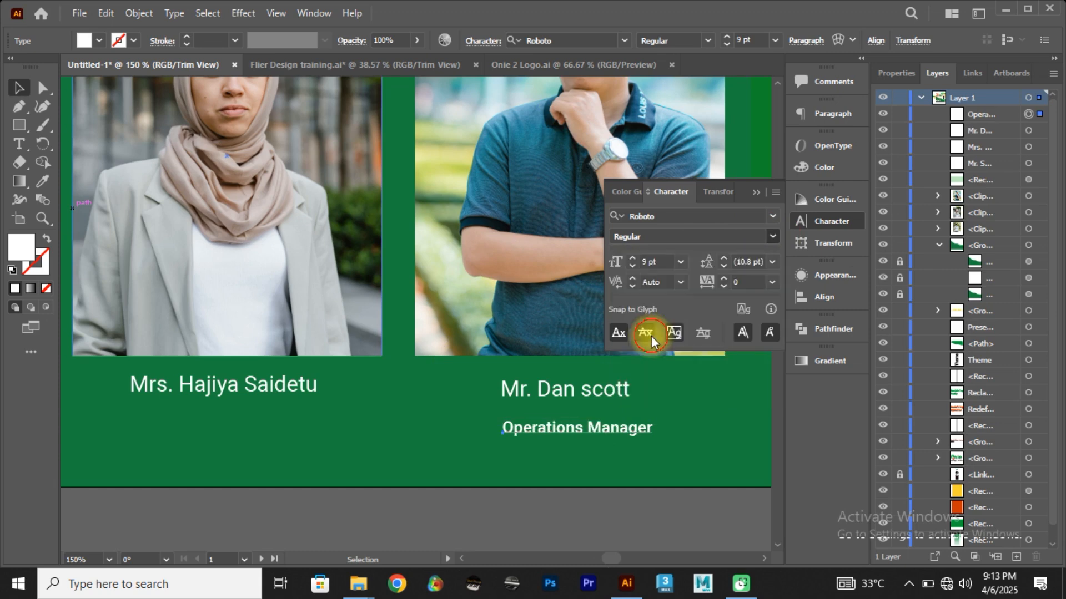
click(554, 475)
Step: Duplicate the "Operations Manager" text beneath the second speaker's name and select all the text in the copy
click(555, 432)
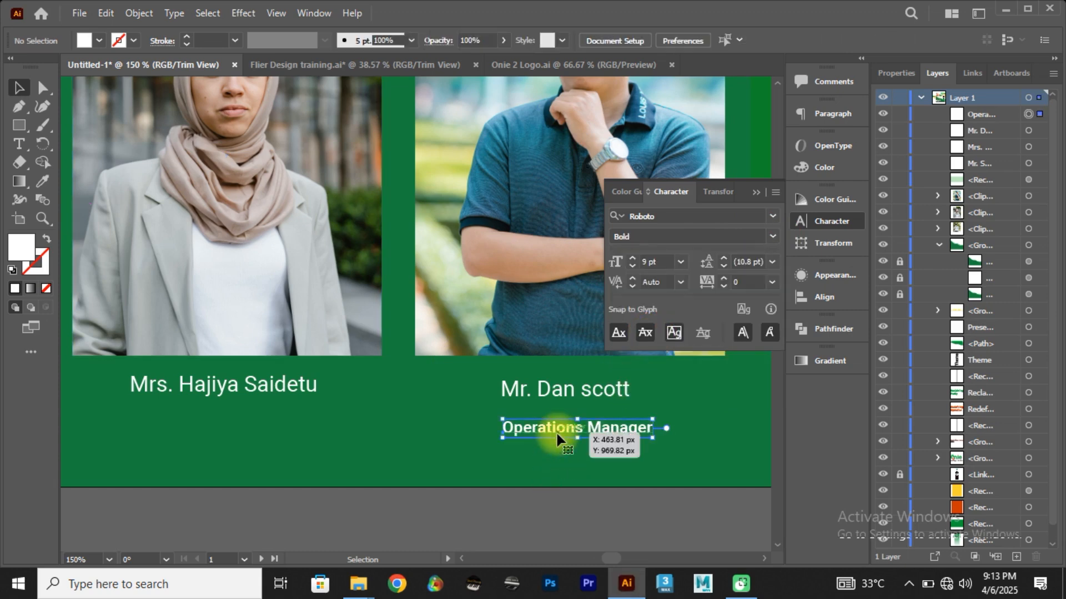
drag(555, 431, 190, 430)
double_click(190, 429)
key(ctrl+a)
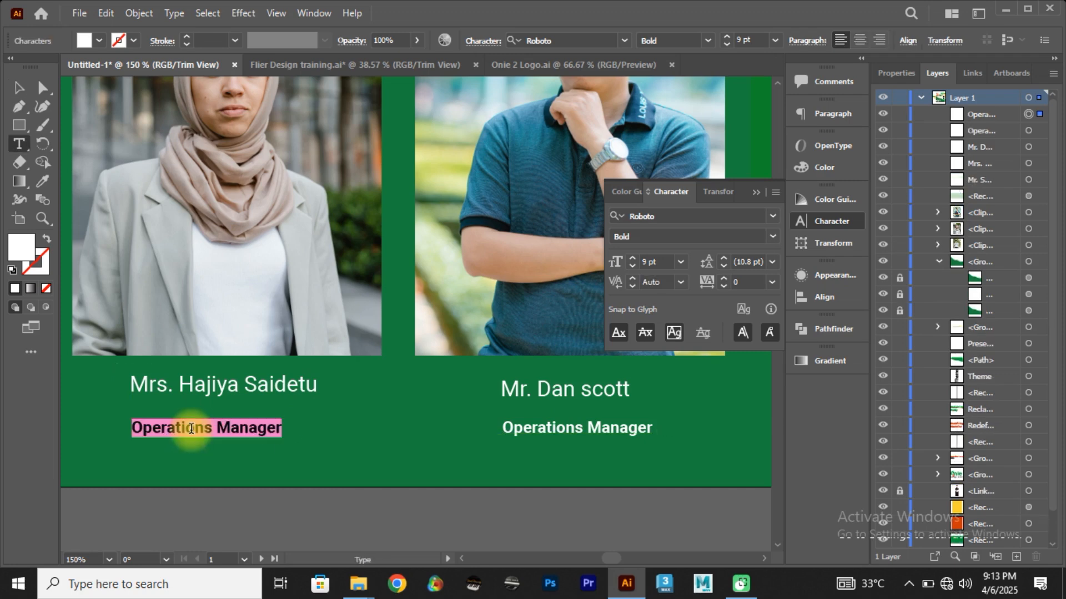
text(Mark)
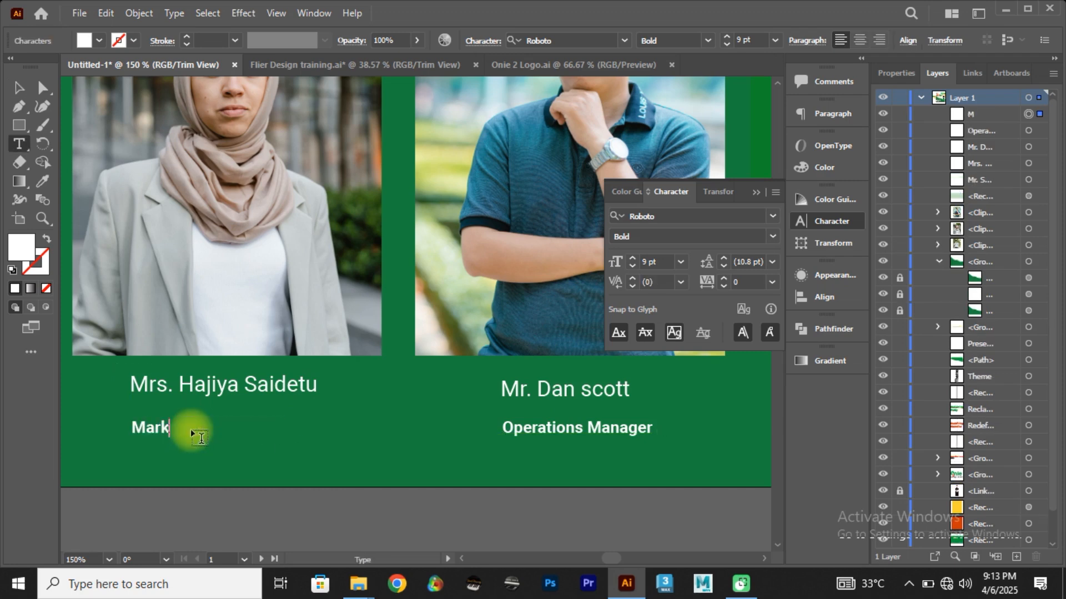
text(eter)
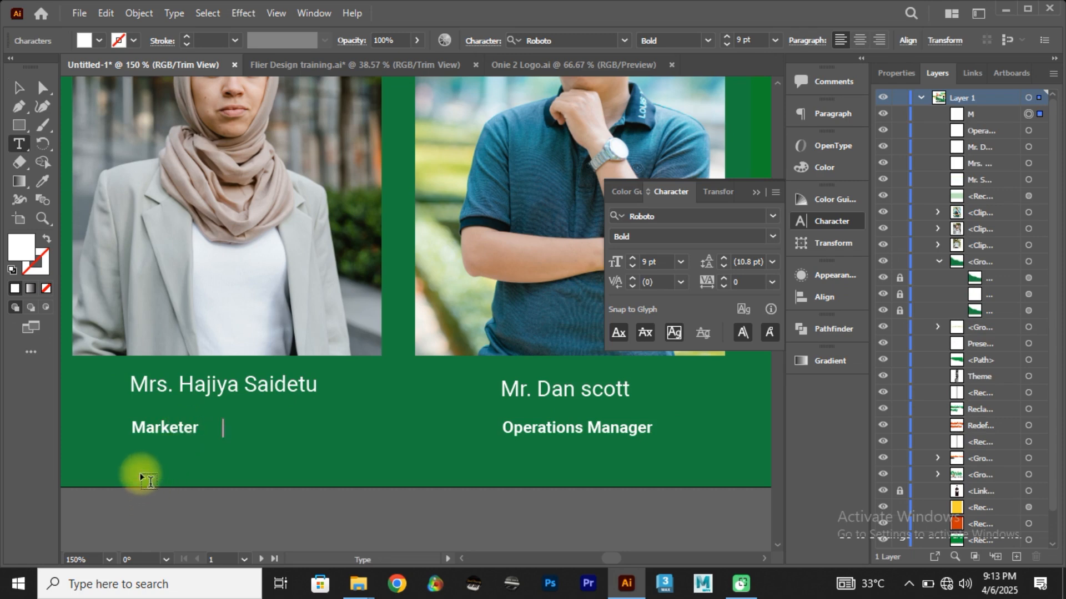
key(ctrl+z)
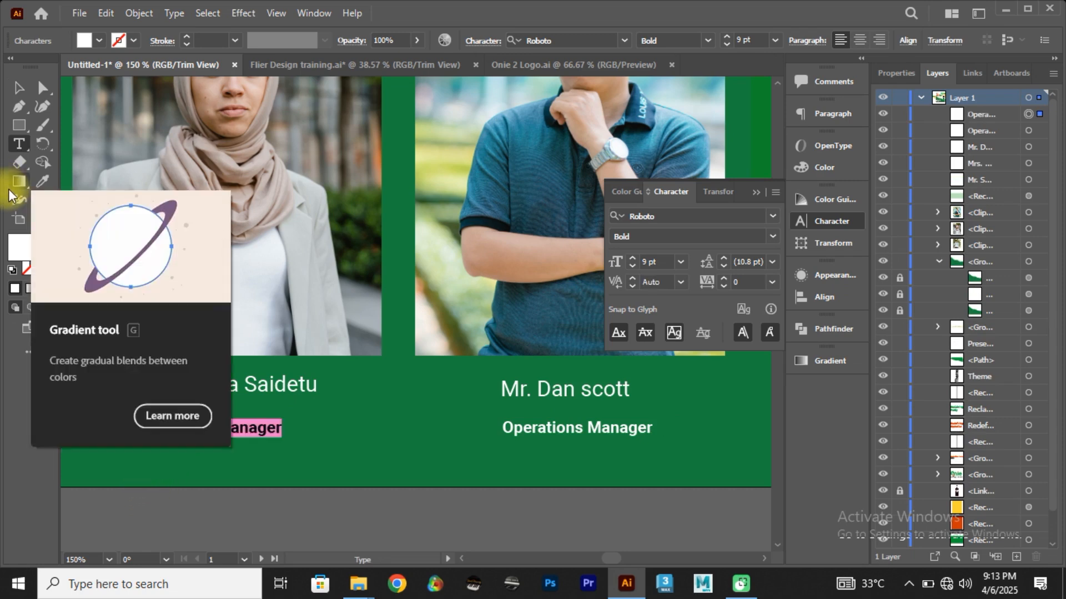
Step: Replace the copied job title beneath the second speaker's name with "Marketer"
text(m)
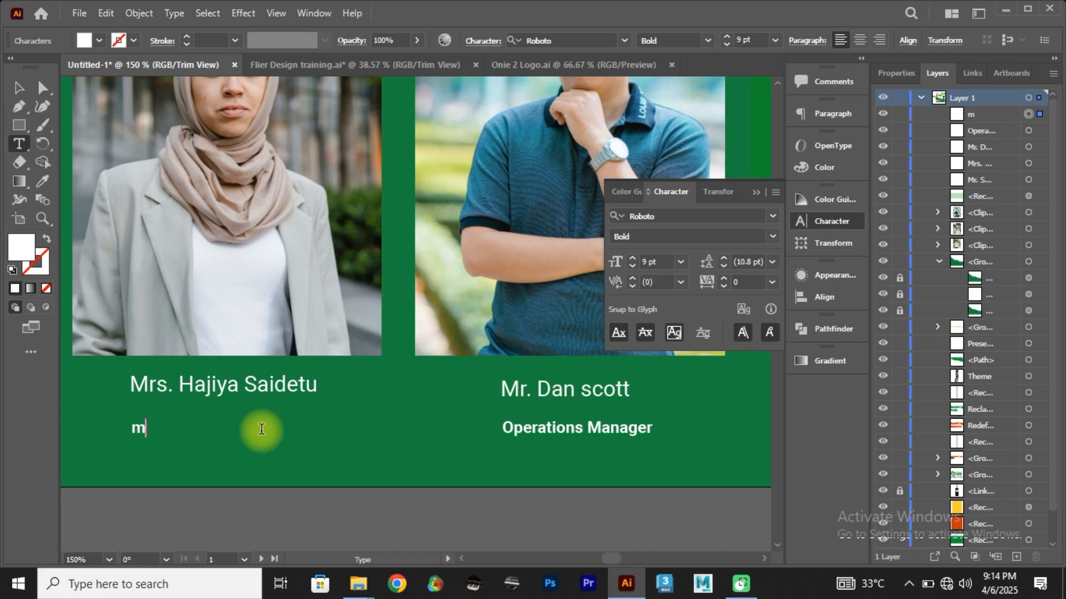
key(BackSpace)
text(Marketer)
click(18, 88)
Step: Duplicate the "Marketer" text beneath the first speaker's name and change the copy's text to "CEO"
drag(181, 385, 557, 411)
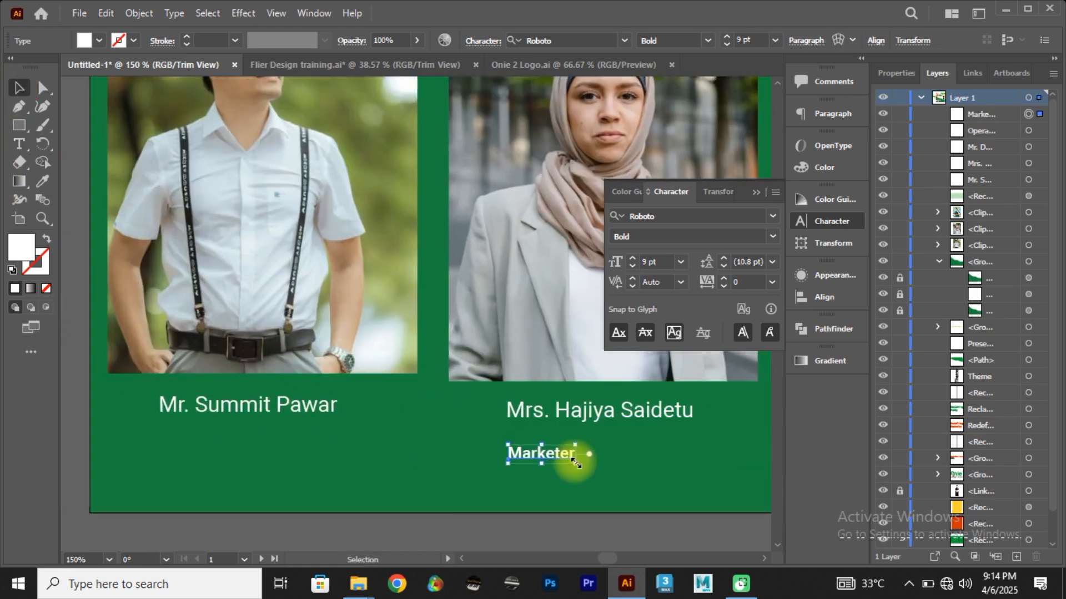
click(544, 451)
drag(364, 446, 194, 451)
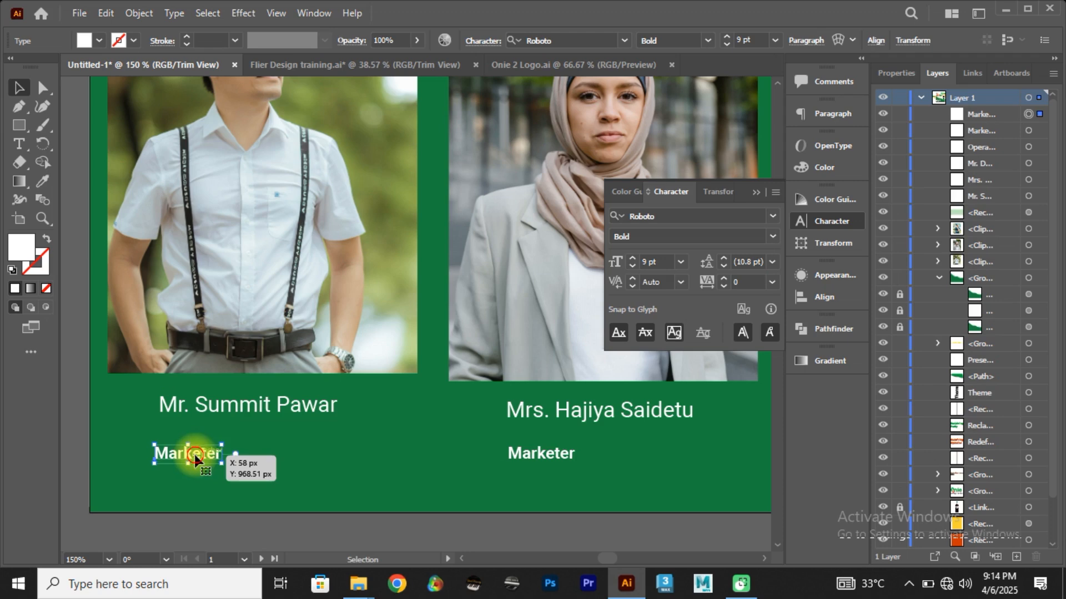
double_click(195, 452)
double_click(195, 451)
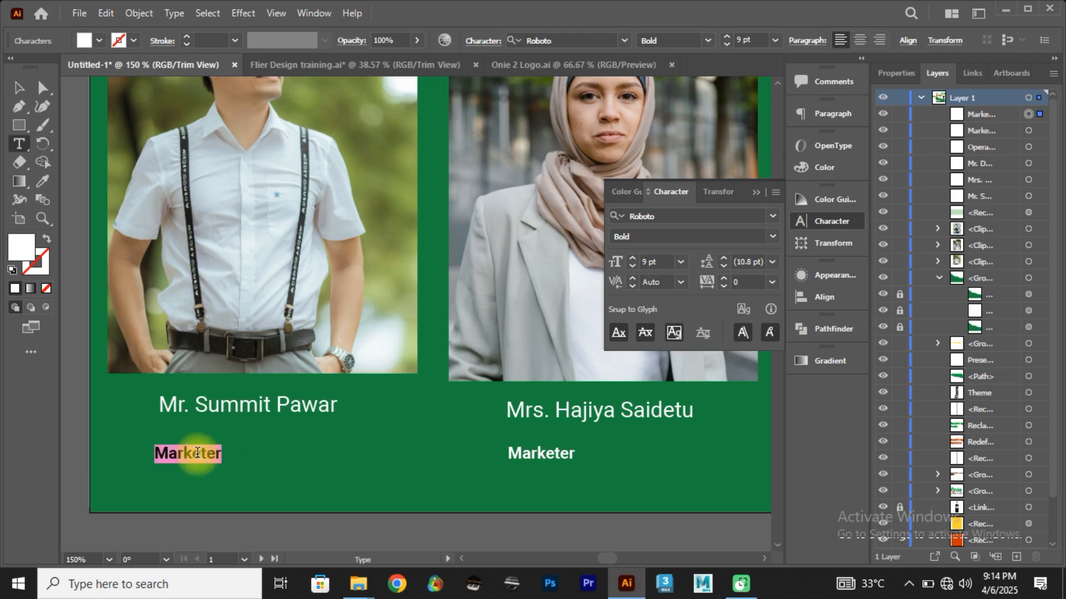
text(CEO)
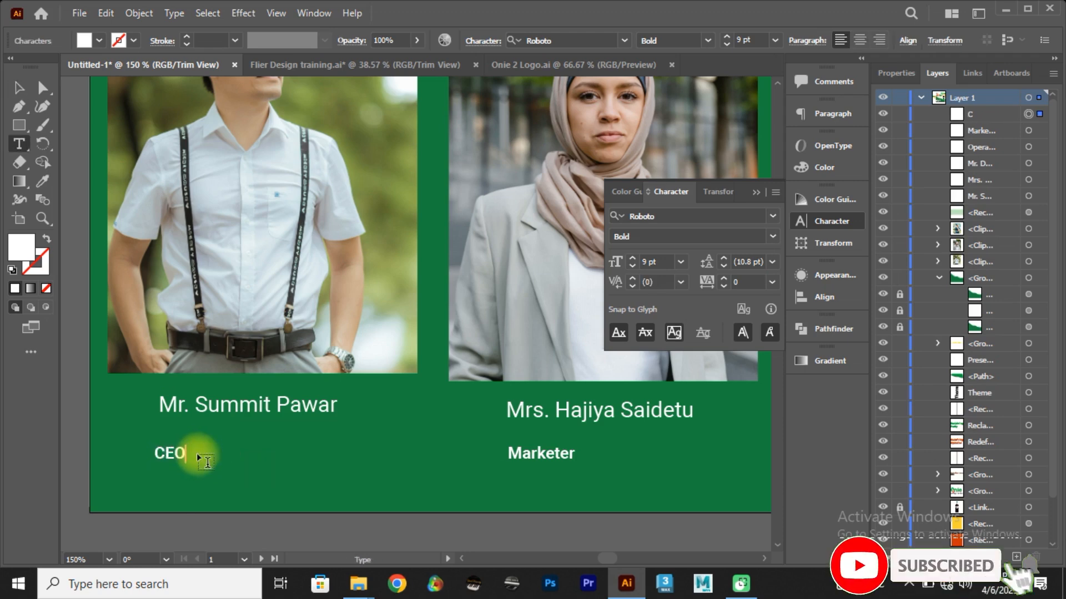
click(19, 88)
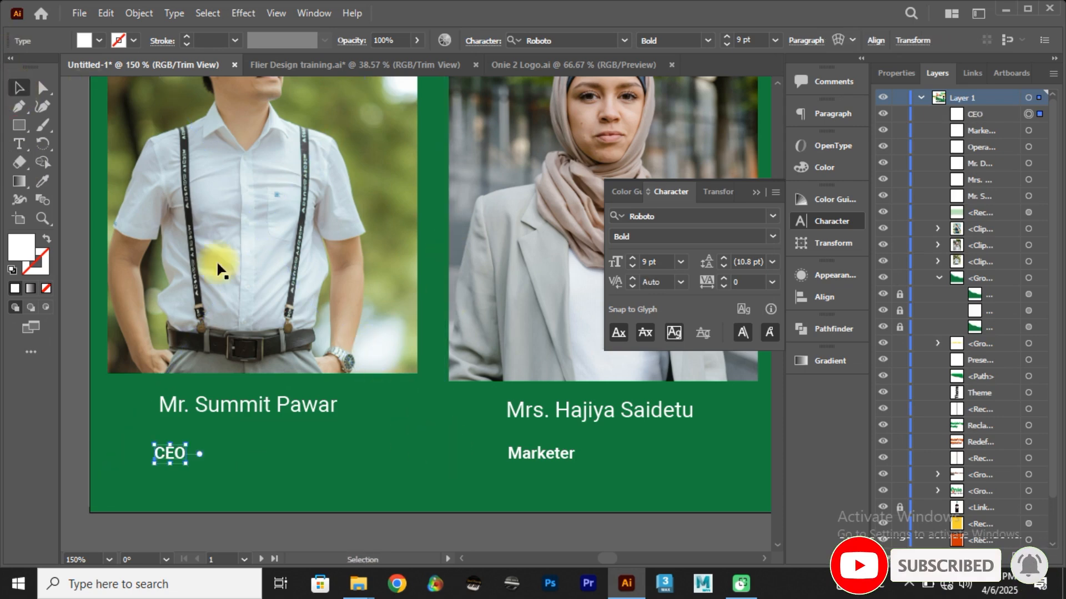
click(21, 130)
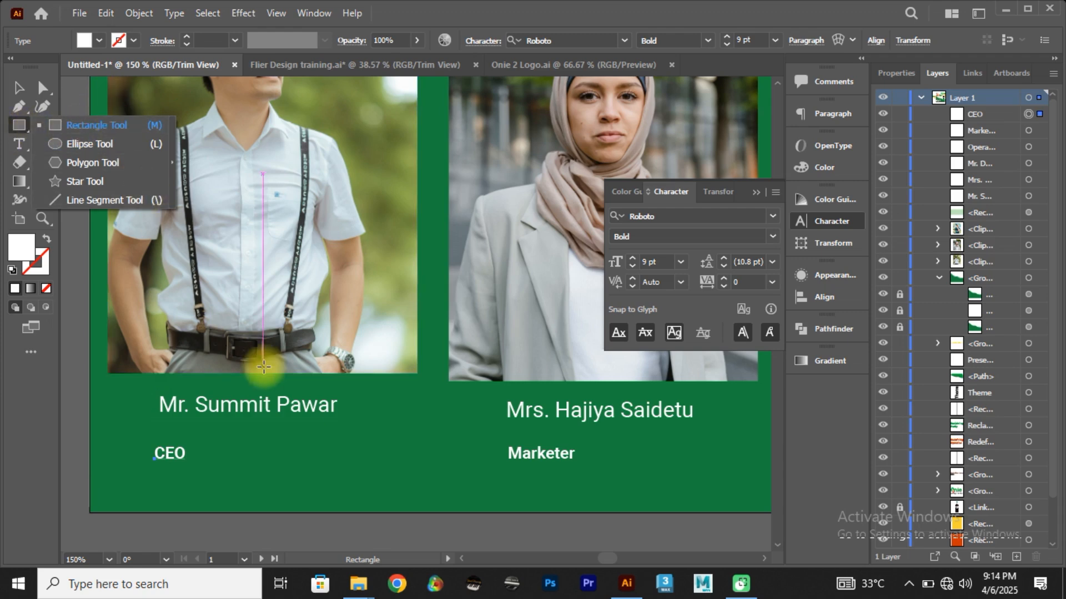
click(82, 162)
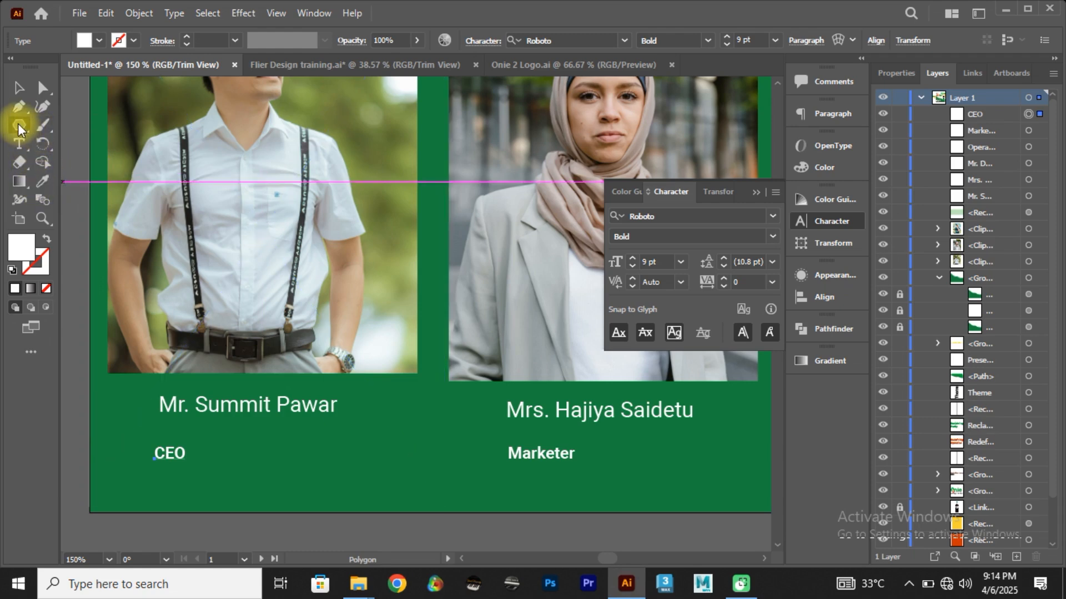
click(19, 123)
click(88, 161)
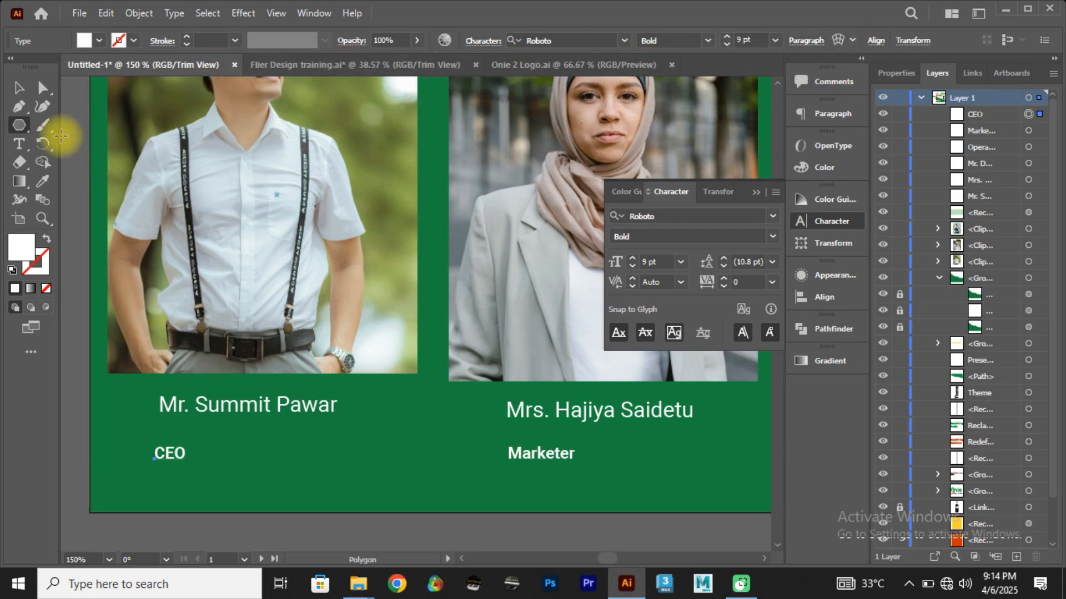
Step: Draw a small rectangle beside the "CEO" text and fill it with the yellow sampled from the palette swatch
drag(23, 129, 74, 131)
drag(248, 444, 274, 466)
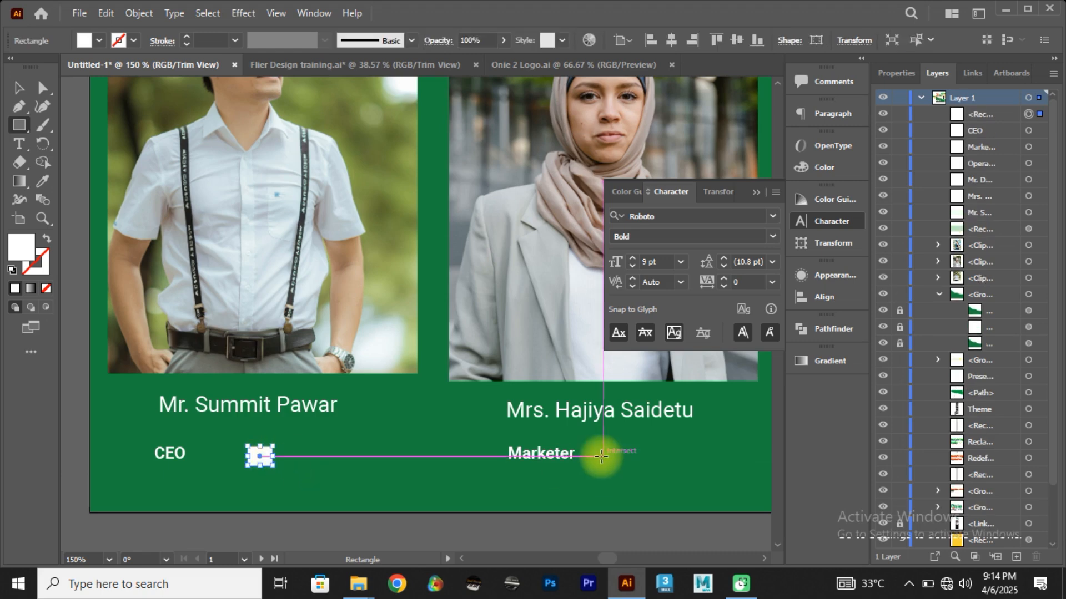
key(i)
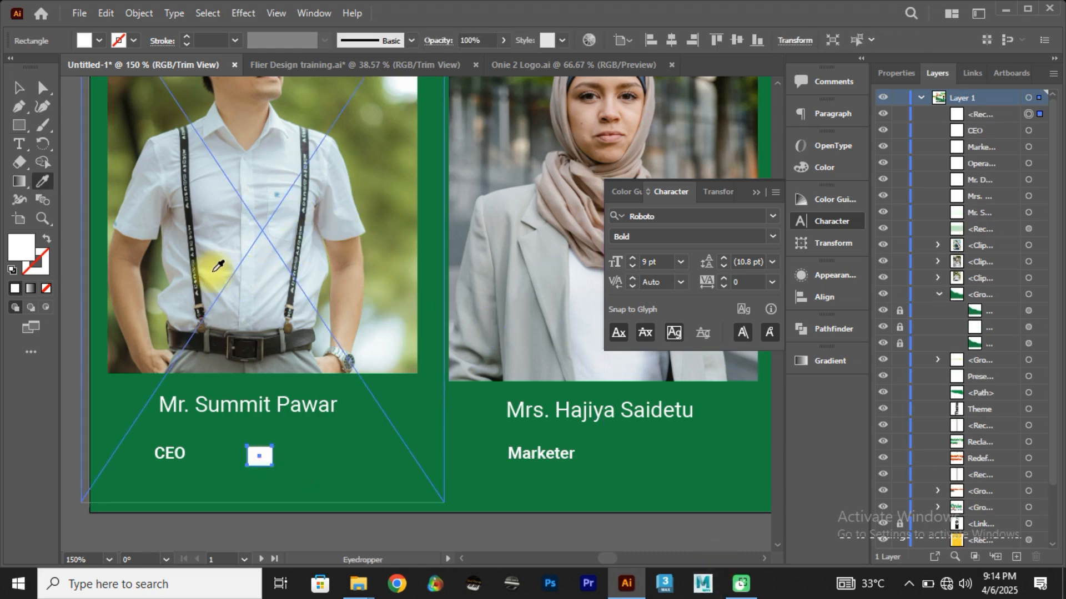
key(ctrl+0)
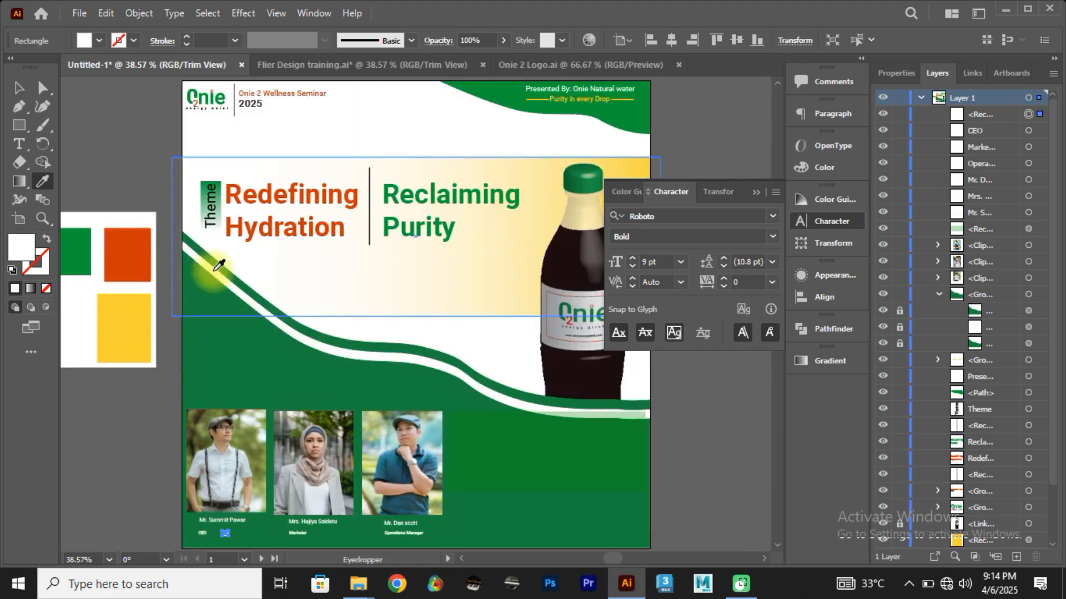
click(130, 331)
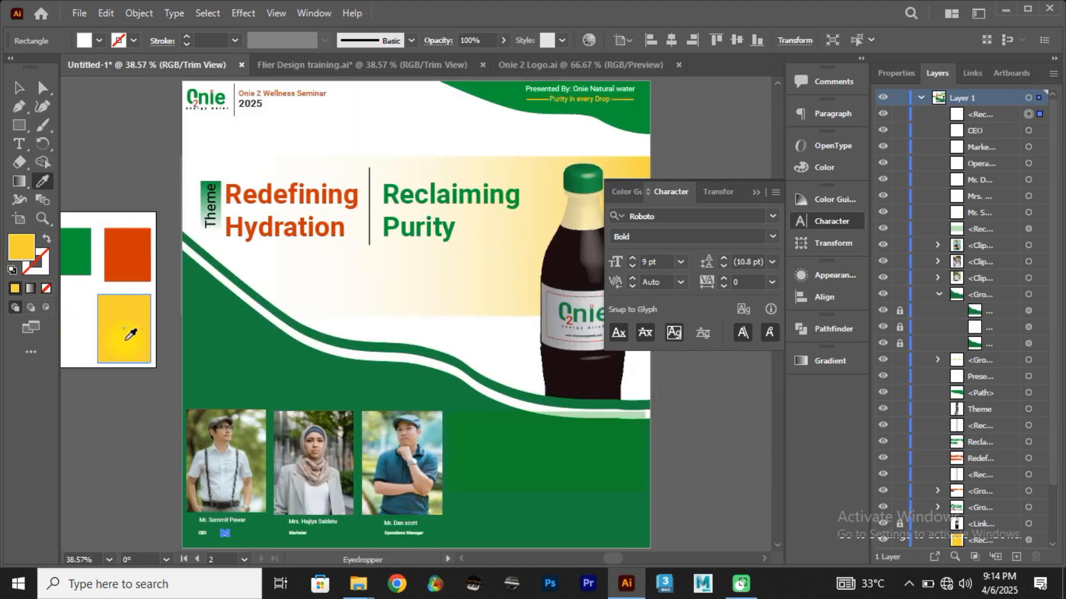
click(18, 88)
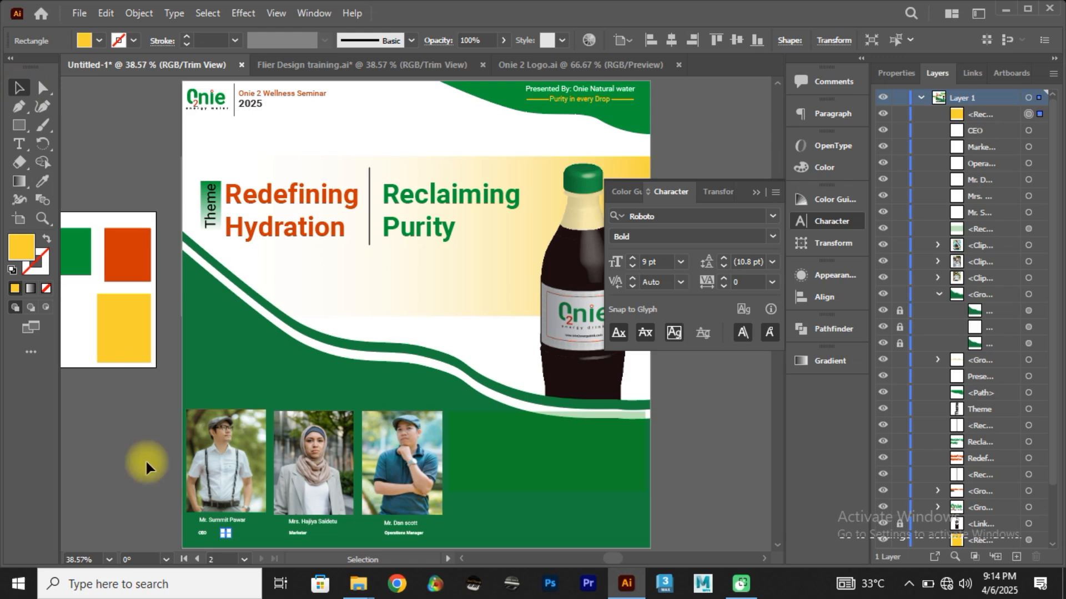
click(166, 494)
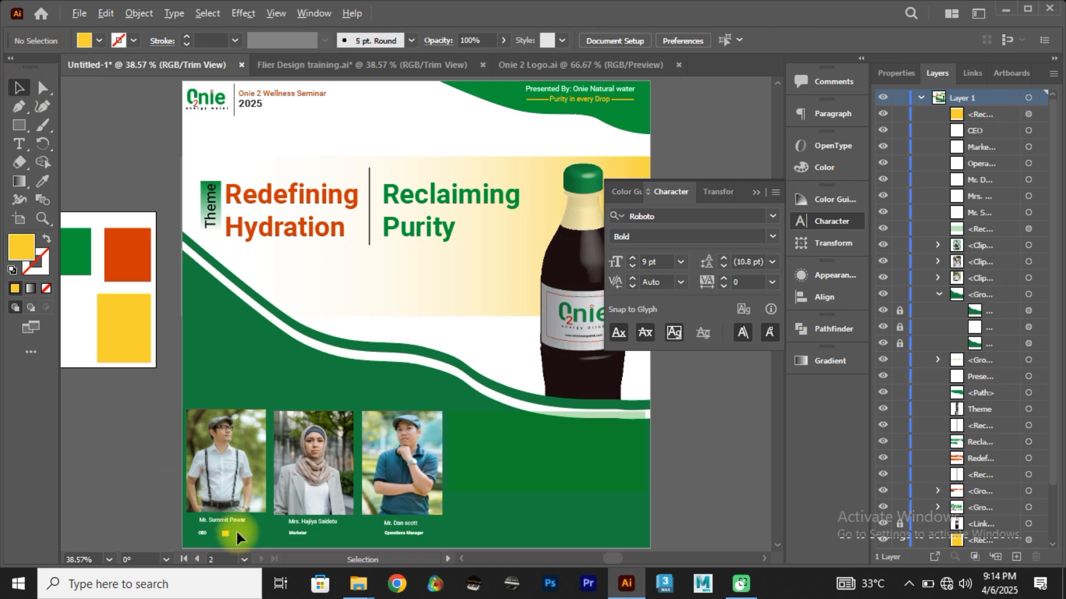
Step: Select the small yellow rectangle beside "CEO" for editing with the Direct Selection tool
scroll(235, 529, up, 4)
scroll(236, 529, up, 3)
scroll(238, 538, down, 1)
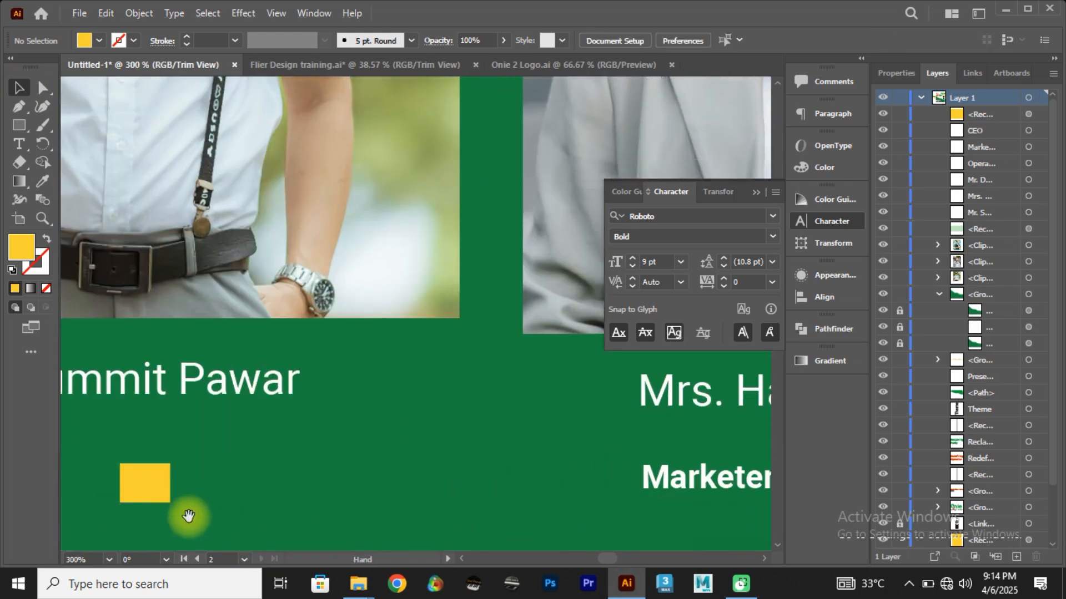
drag(183, 516, 299, 506)
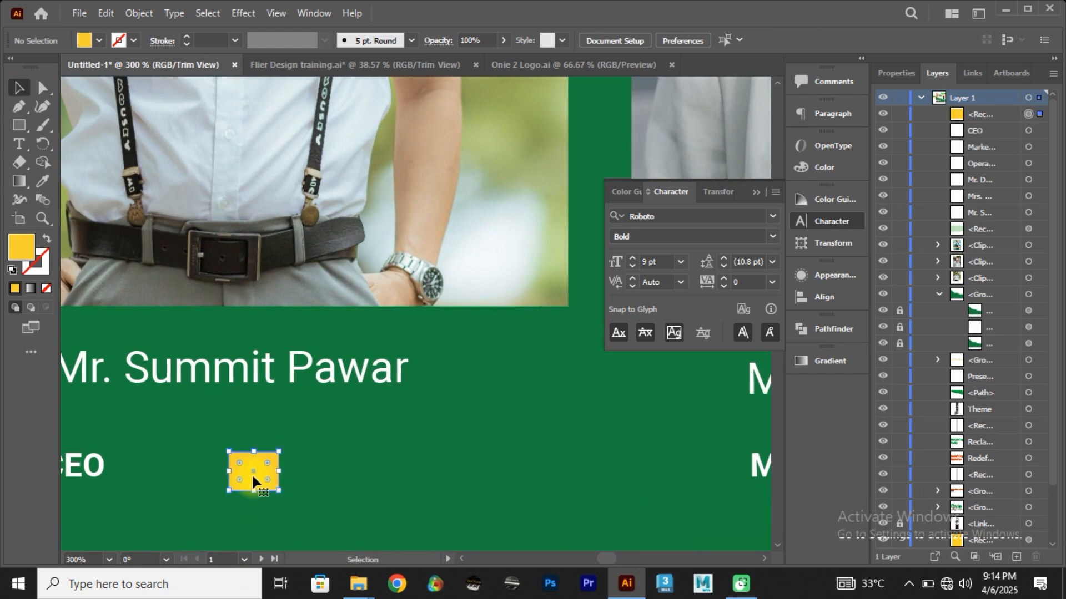
click(253, 476)
key(a)
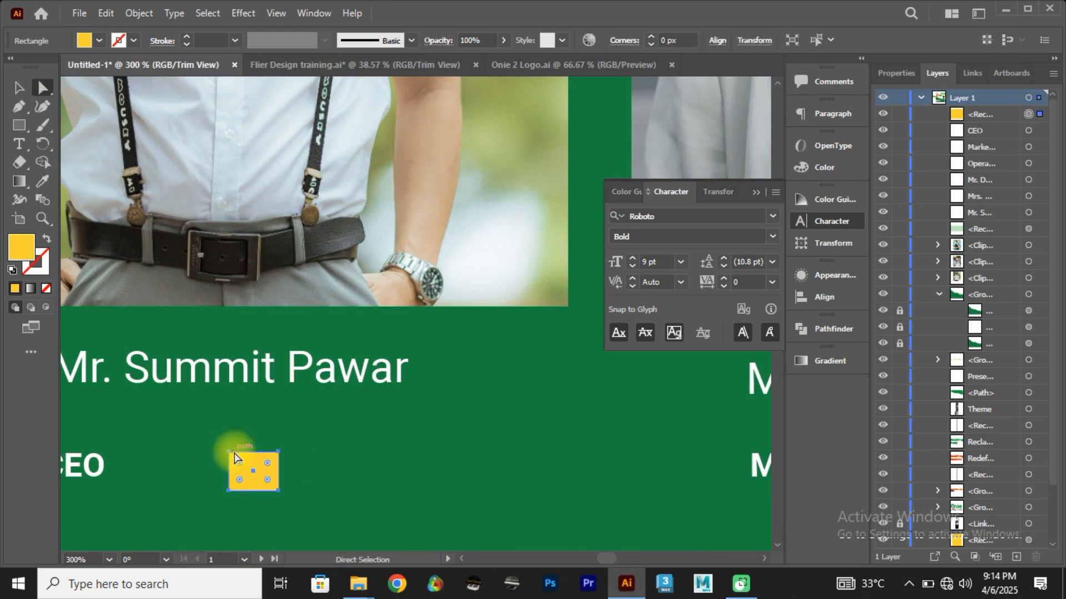
scroll(235, 455, up, 2)
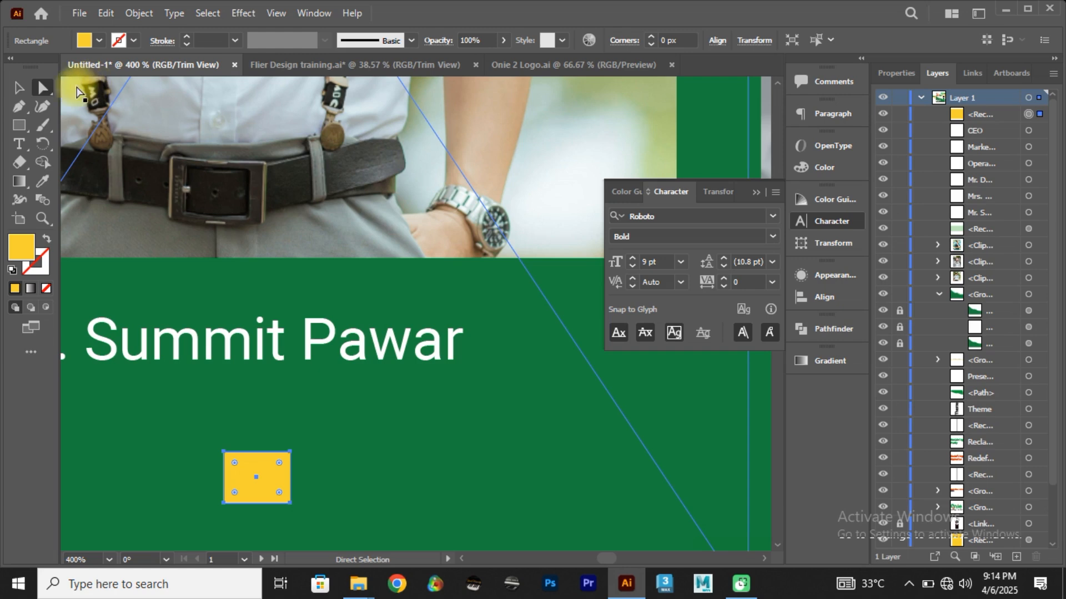
click(19, 109)
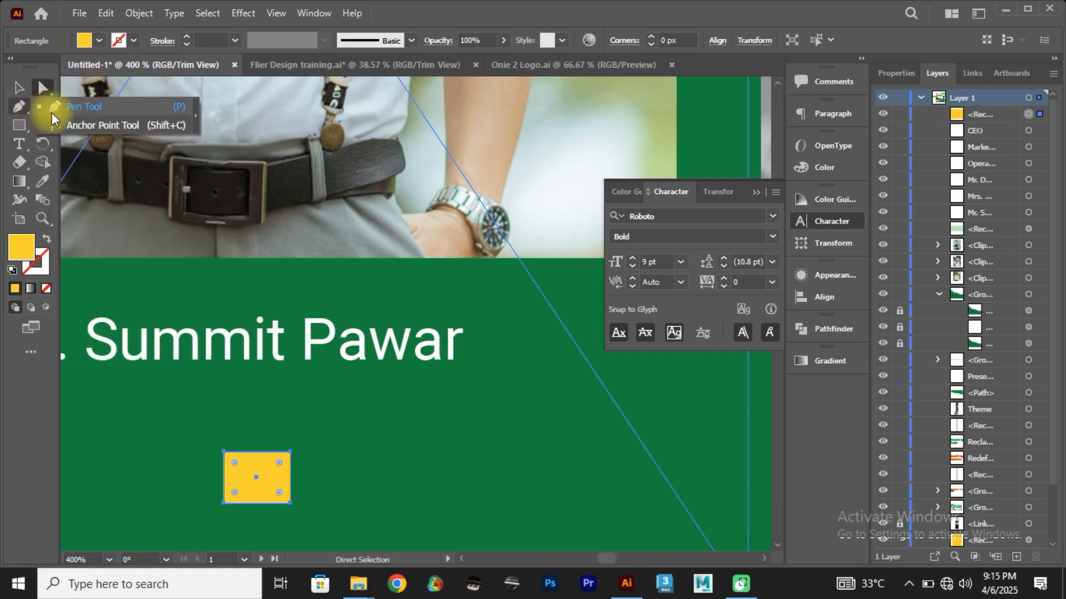
click(68, 126)
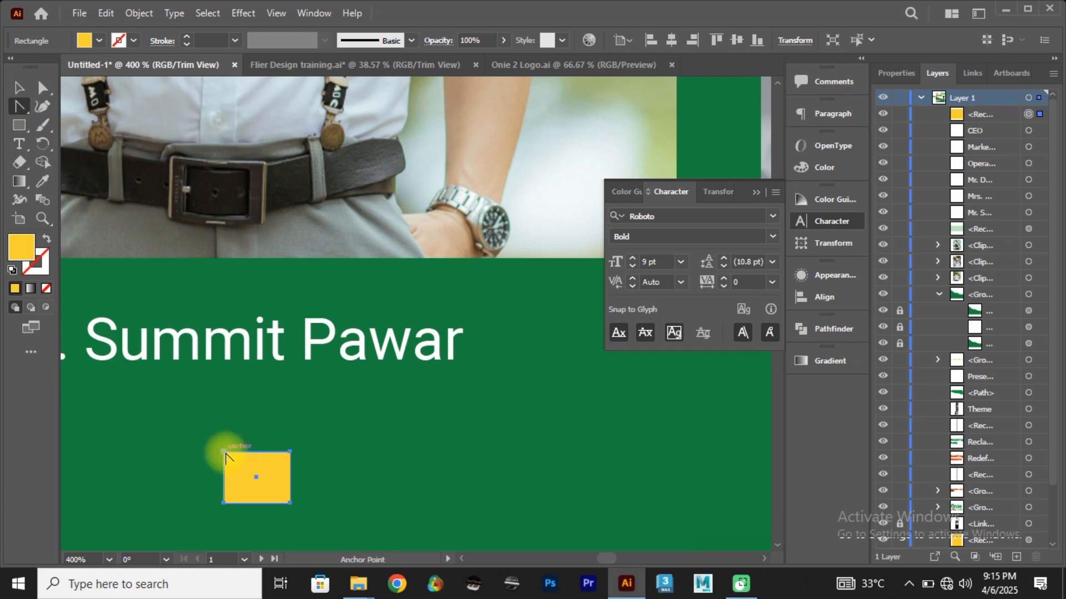
click(228, 454)
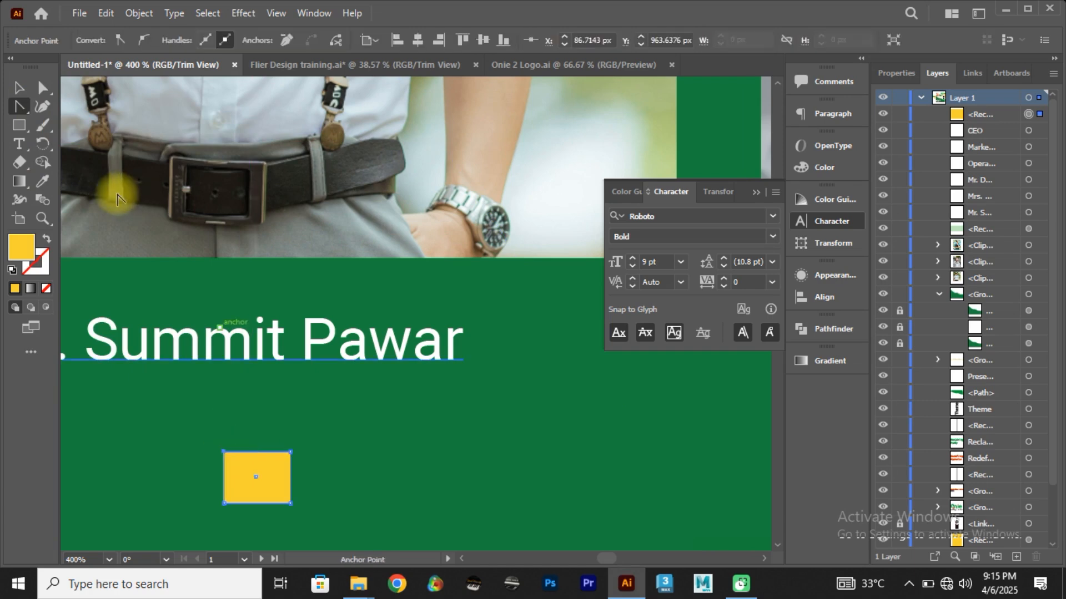
click(24, 107)
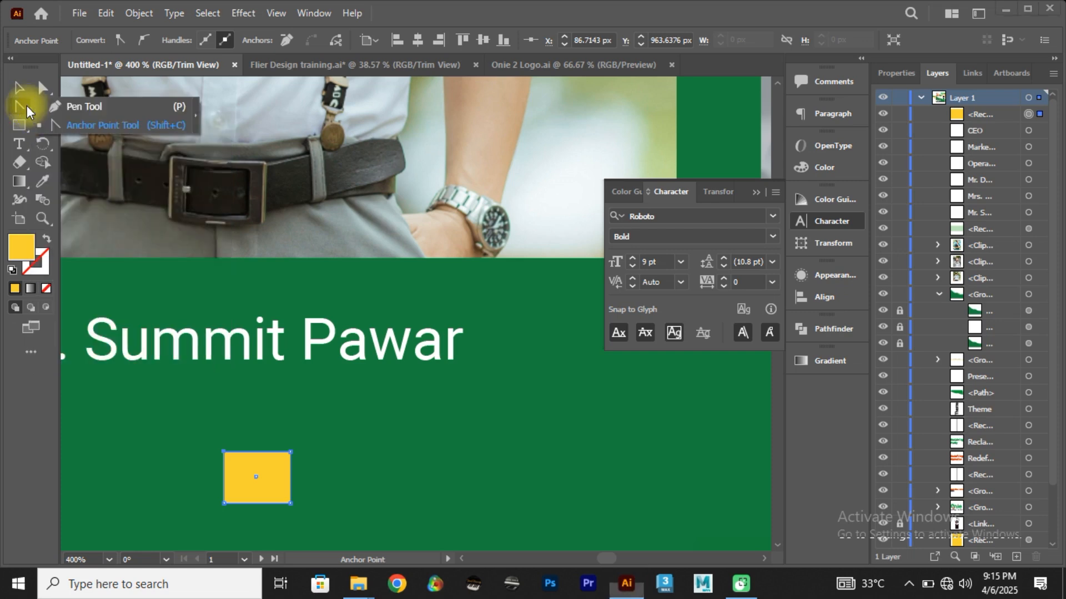
click(66, 110)
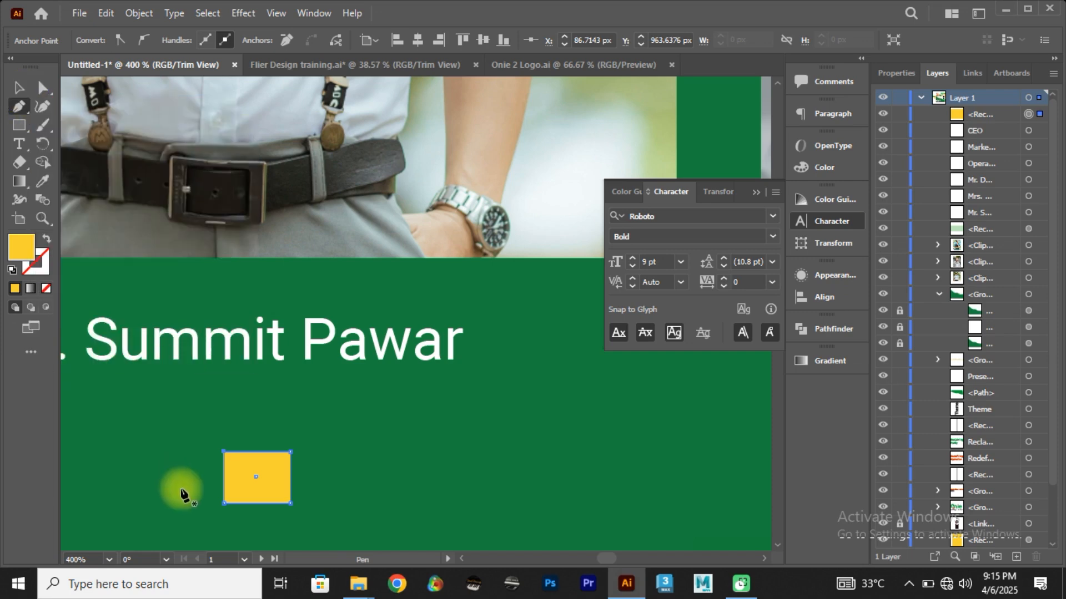
key(a)
drag(226, 457, 249, 480)
key(ctrl+z)
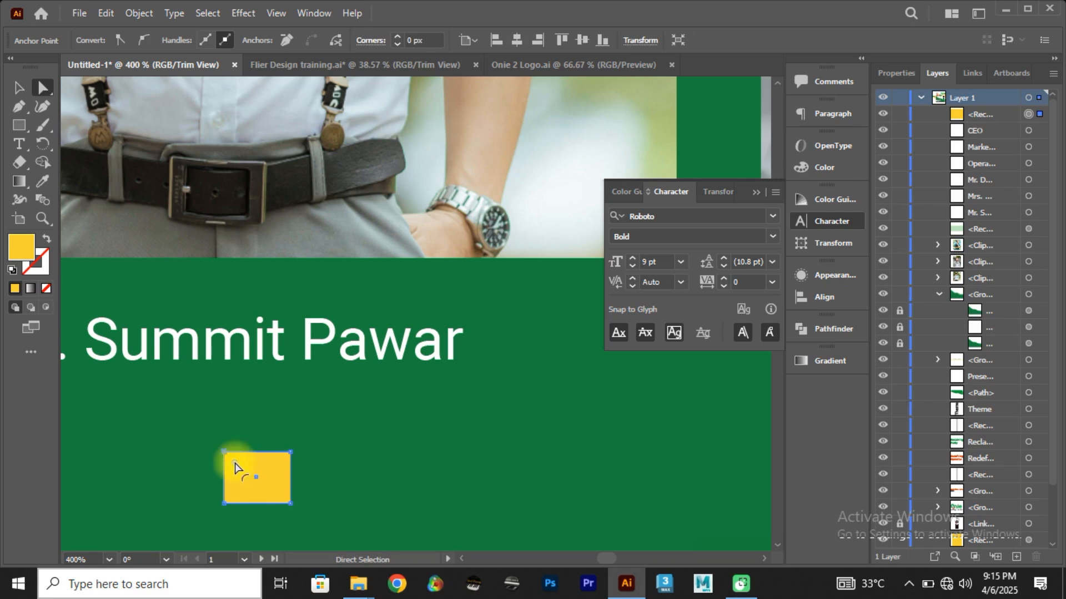
Step: Move the yellow rectangle's upper-left anchor point inward onto its diagonal, at about X 91 px, Y 970 px, forming a right triangle
click(223, 456)
drag(223, 456, 246, 485)
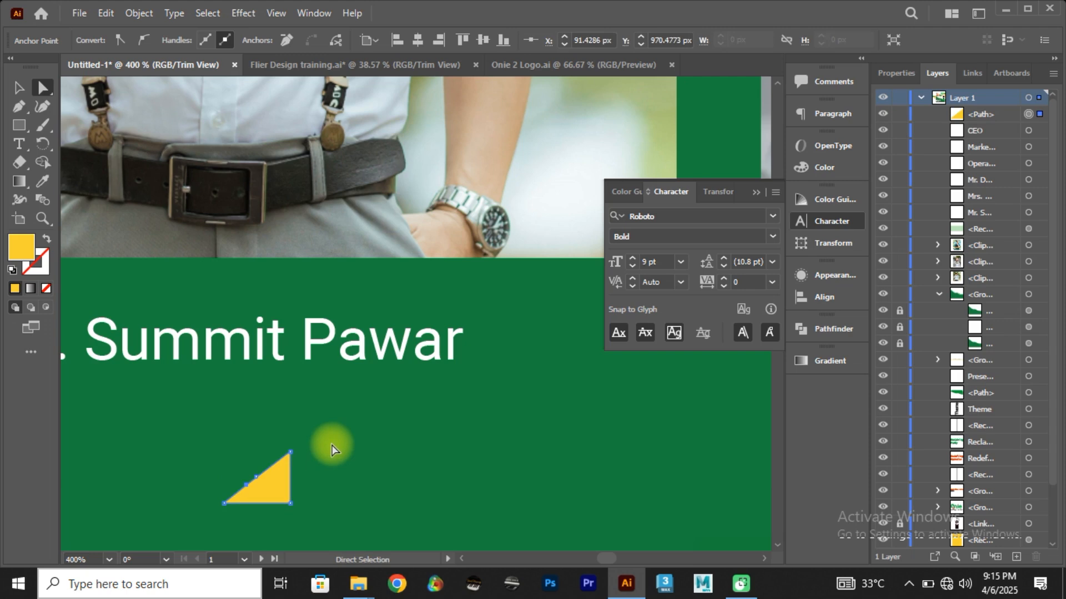
click(21, 90)
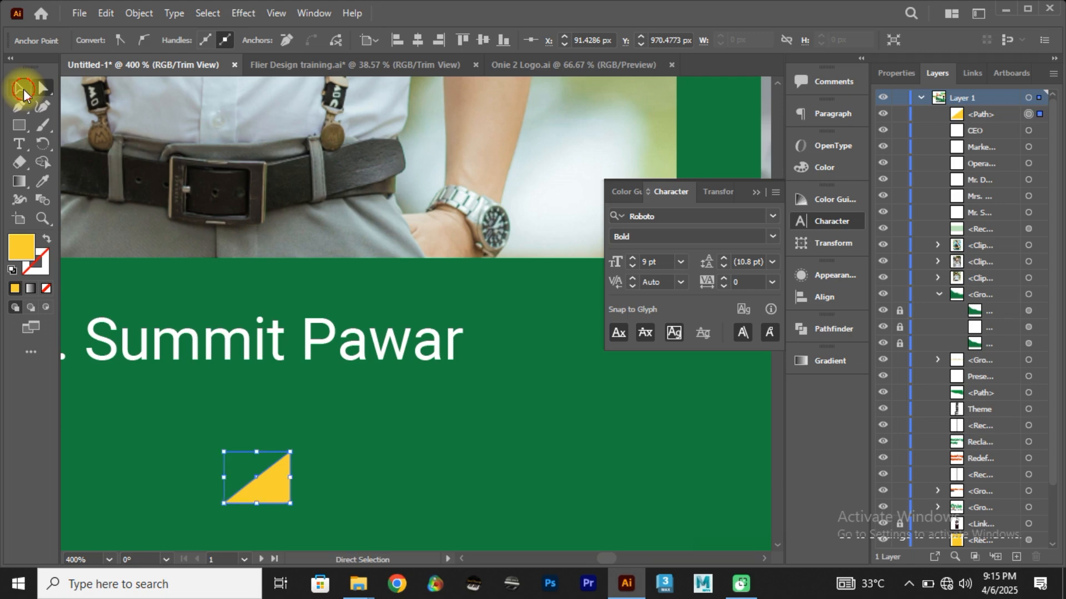
Step: Undo the corner-anchor edit on the small yellow triangle to restore the rectangle
drag(293, 506, 310, 478)
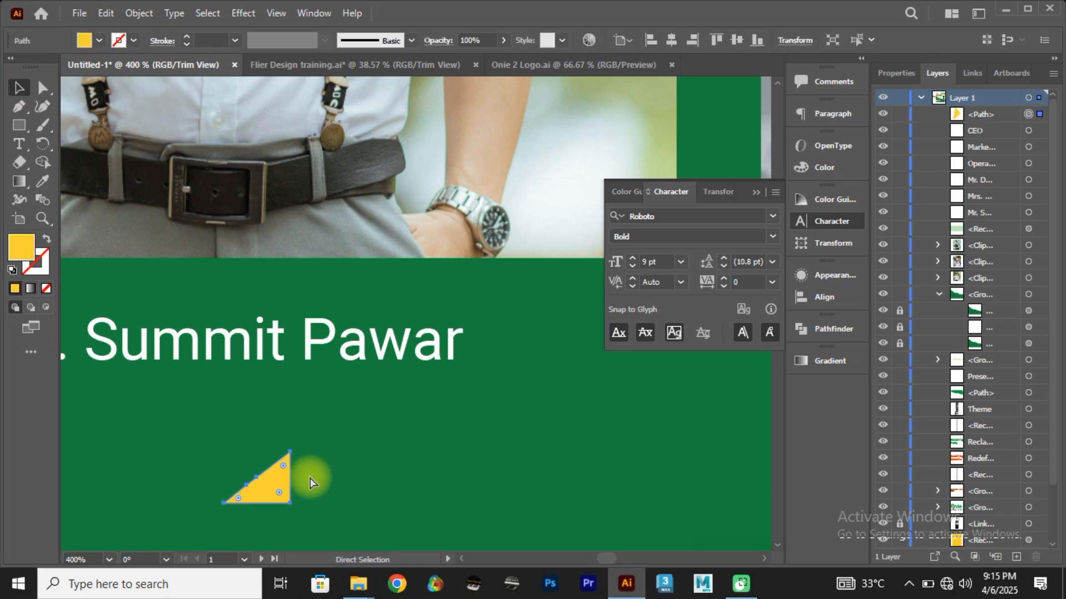
key(ctrl+z)
click(15, 93)
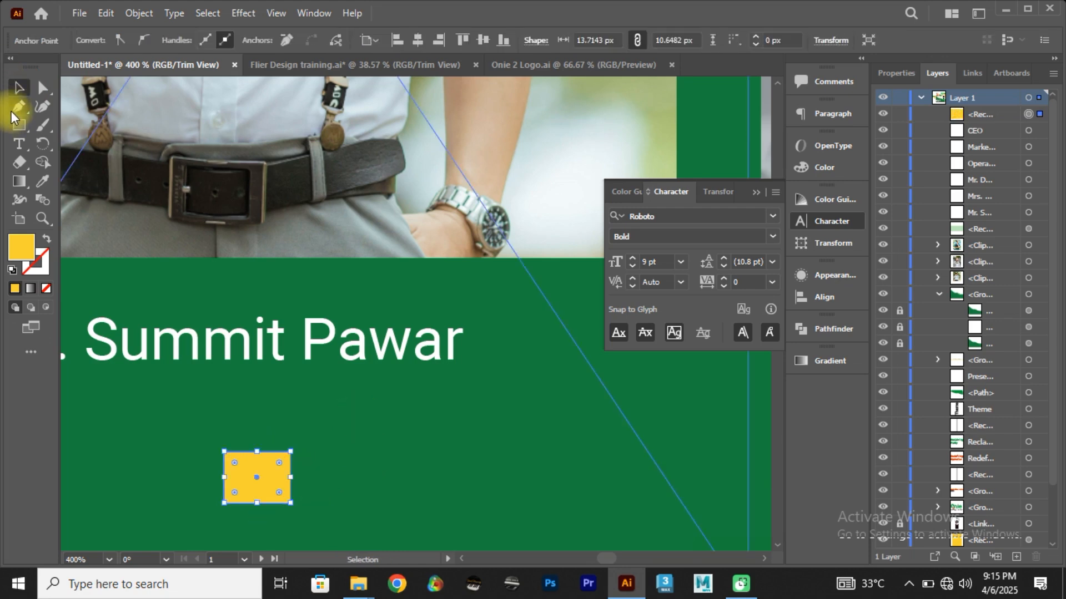
Step: Try resizing the small yellow rectangle from its upper-left corner, and undo the resize
click(22, 108)
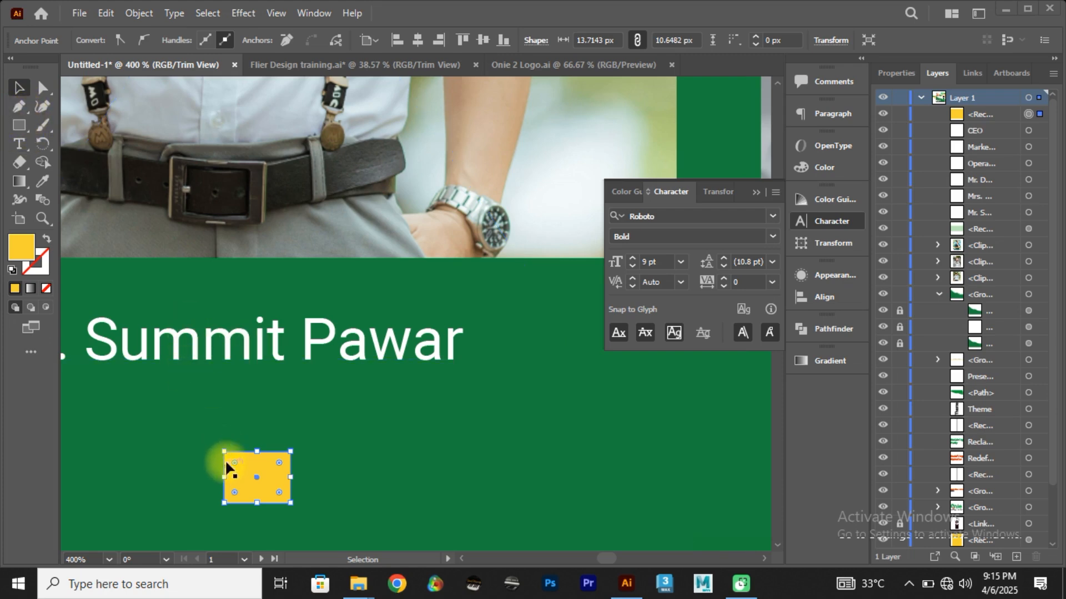
drag(227, 454, 236, 463)
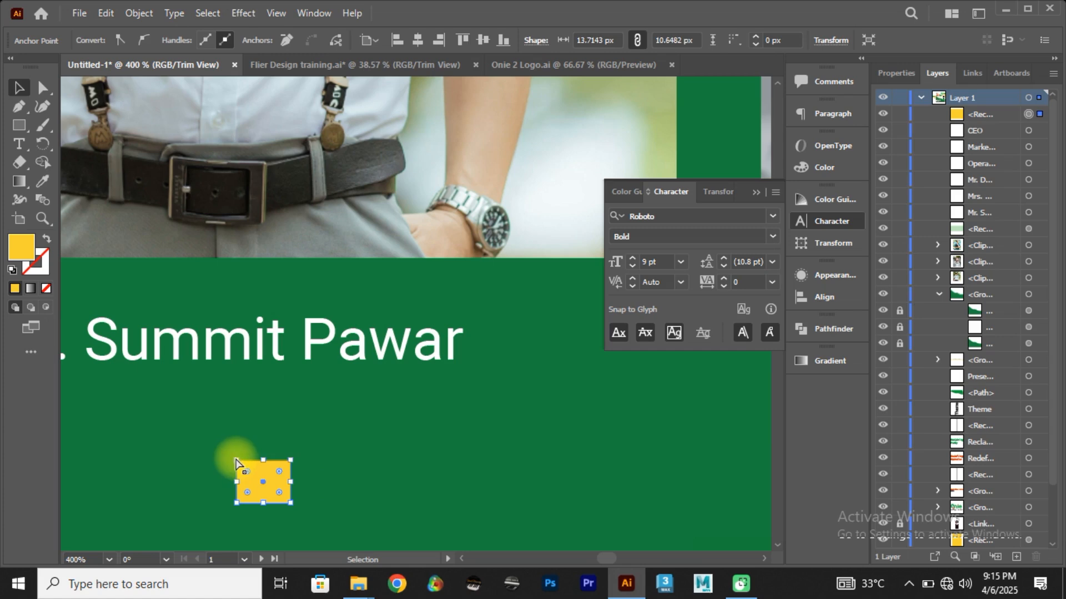
key(ctrl+z)
click(234, 455)
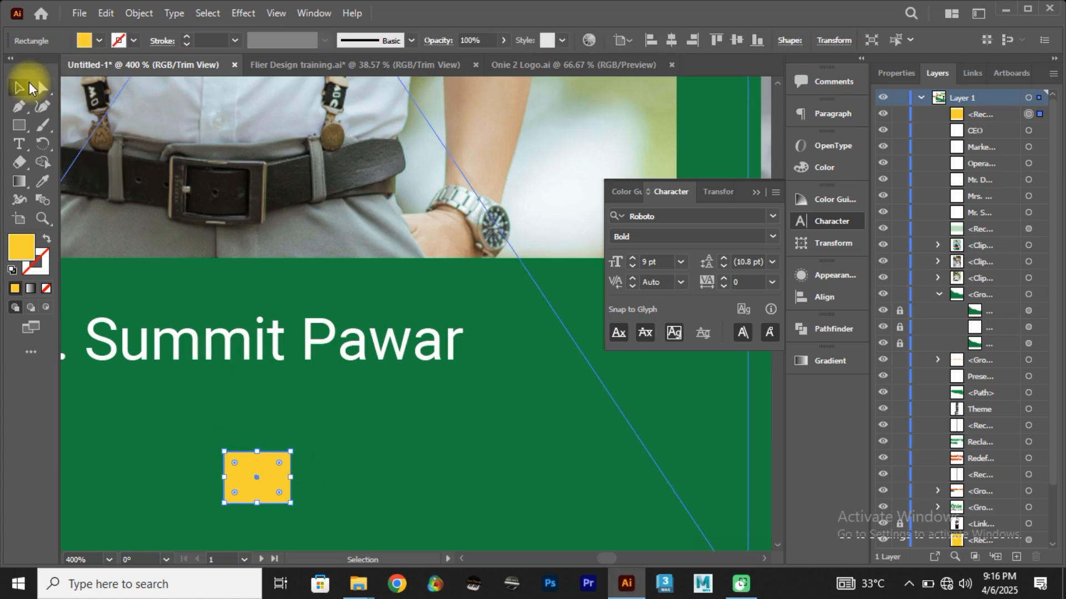
Step: Reshape the small yellow rectangle into a right triangle by moving its upper-left anchor point inward onto the diagonal
click(43, 87)
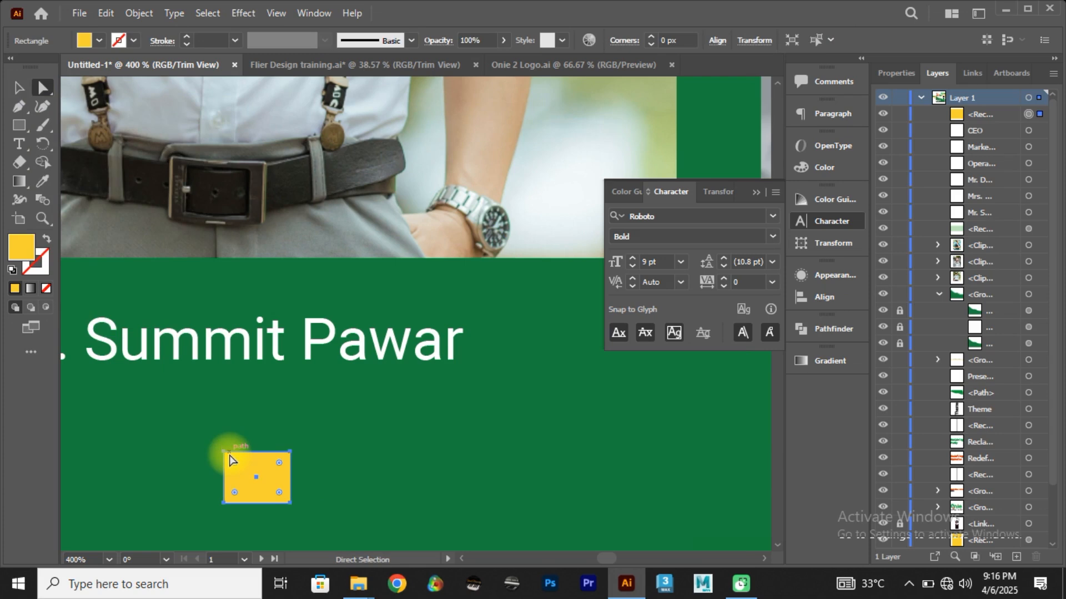
drag(228, 457, 271, 485)
click(324, 507)
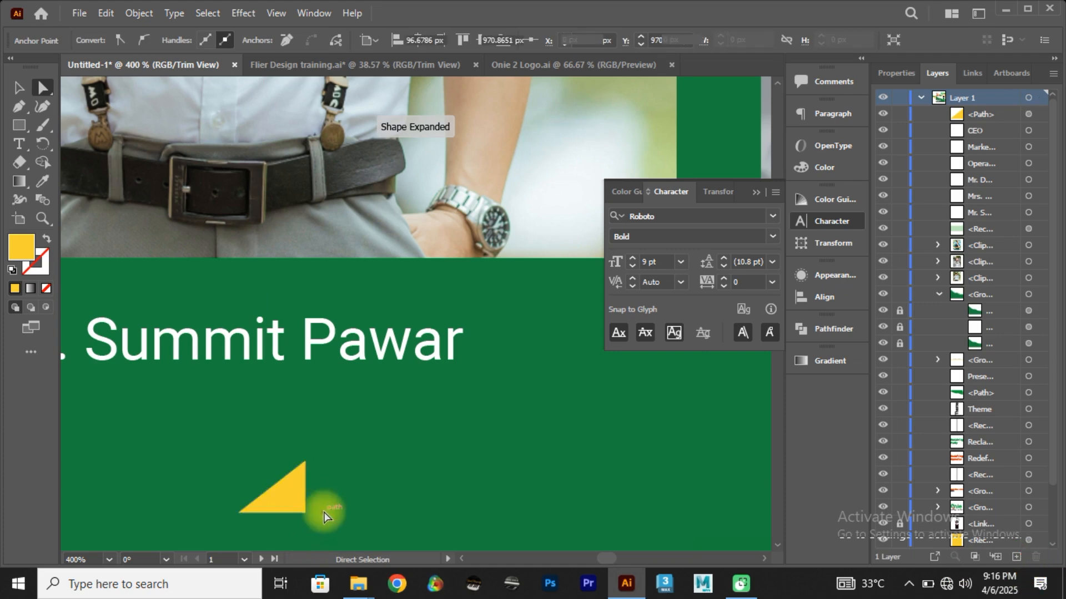
Step: Rotate the yellow triangle freehand so that its narrow tip points downward
key(v)
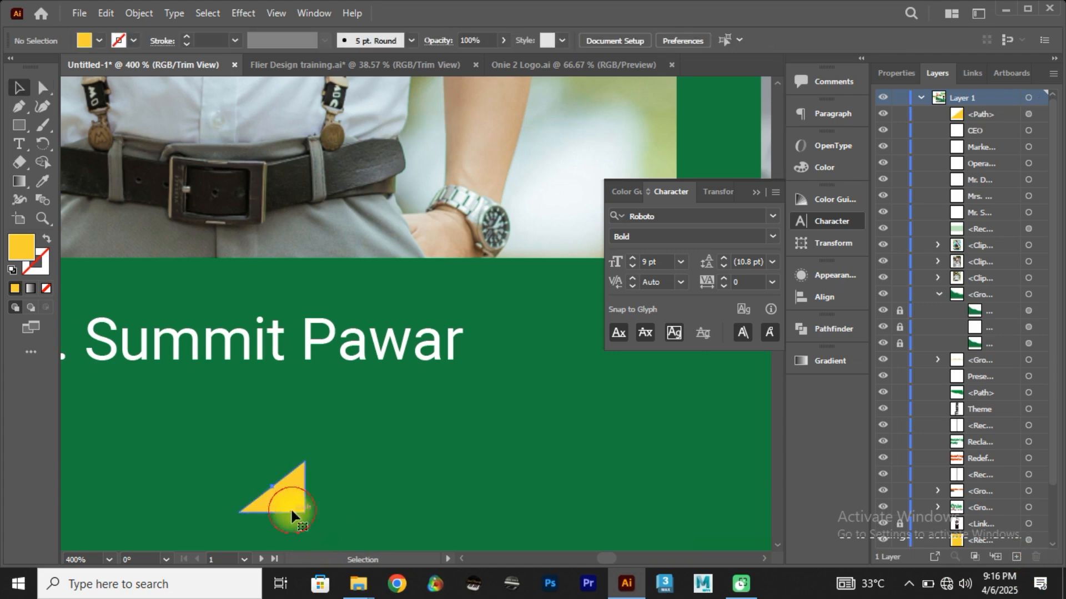
click(291, 508)
drag(309, 520, 322, 473)
click(342, 515)
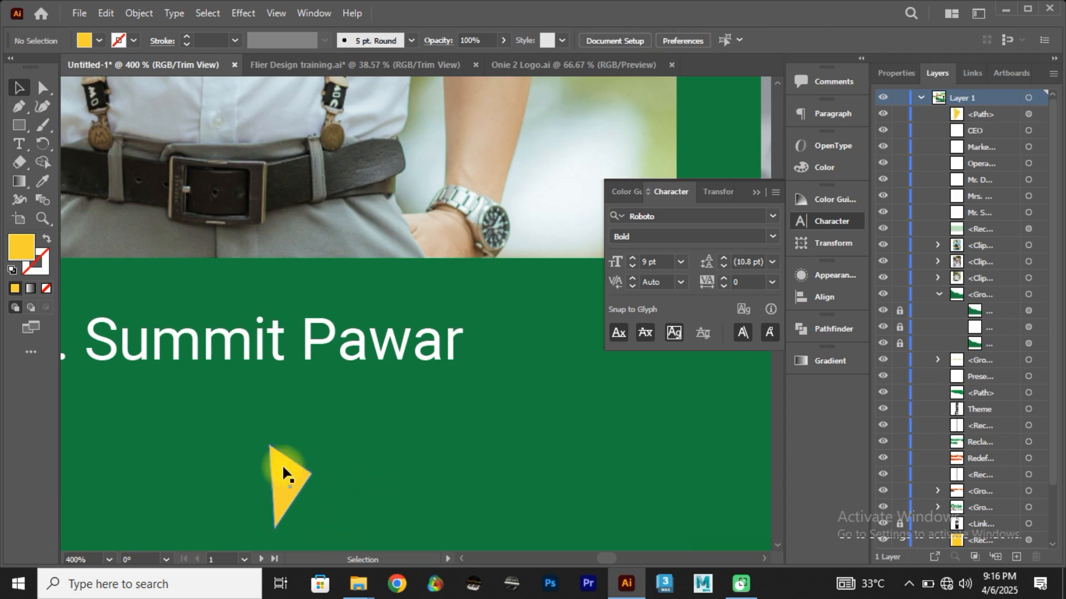
click(287, 470)
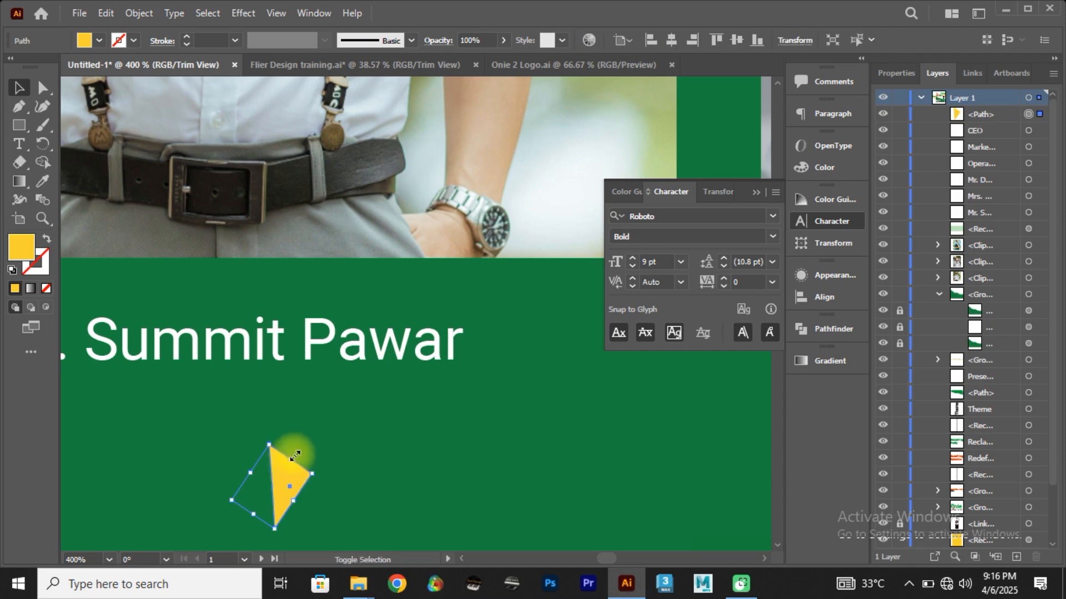
drag(274, 444, 209, 436)
click(303, 508)
Step: Try moving the rotated yellow triangle to the start of the first speaker's name, and undo the change
scroll(209, 436, down, 3)
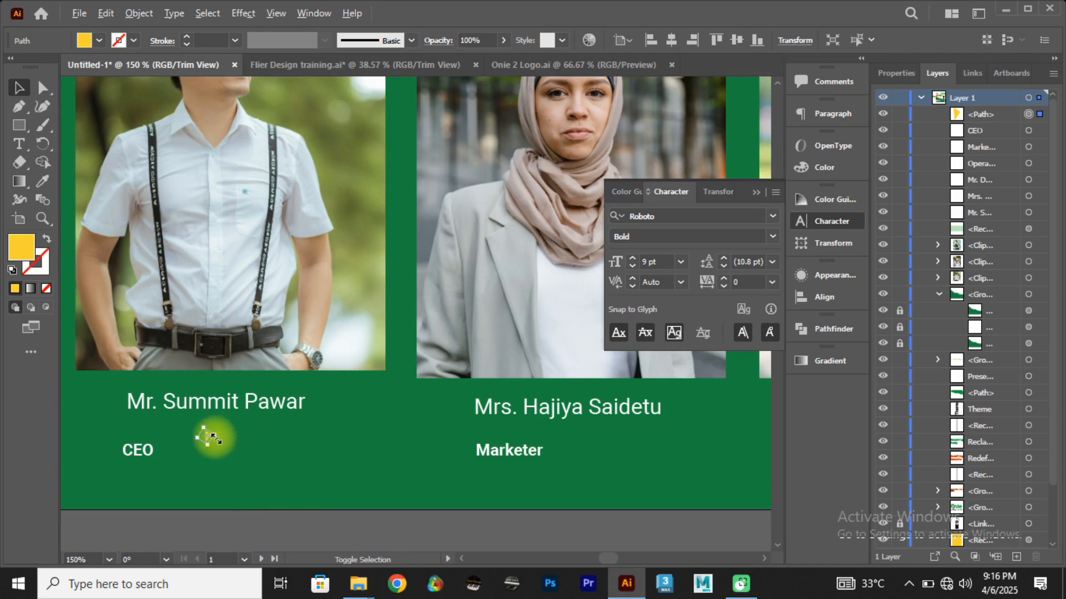
drag(217, 439, 348, 472)
key(space)
click(318, 481)
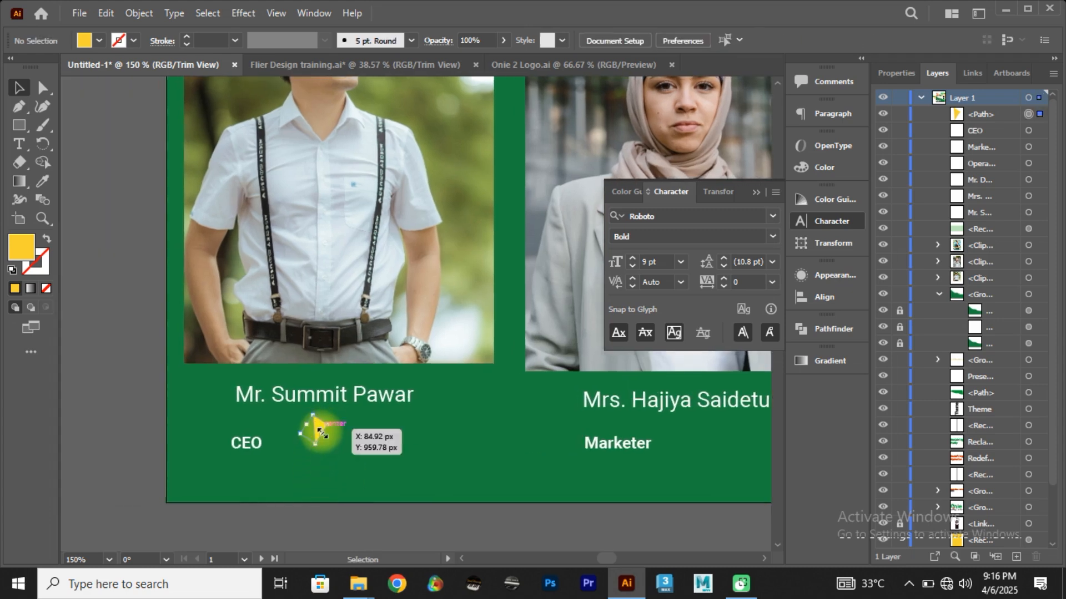
drag(322, 433, 249, 407)
key(ctrl+z)
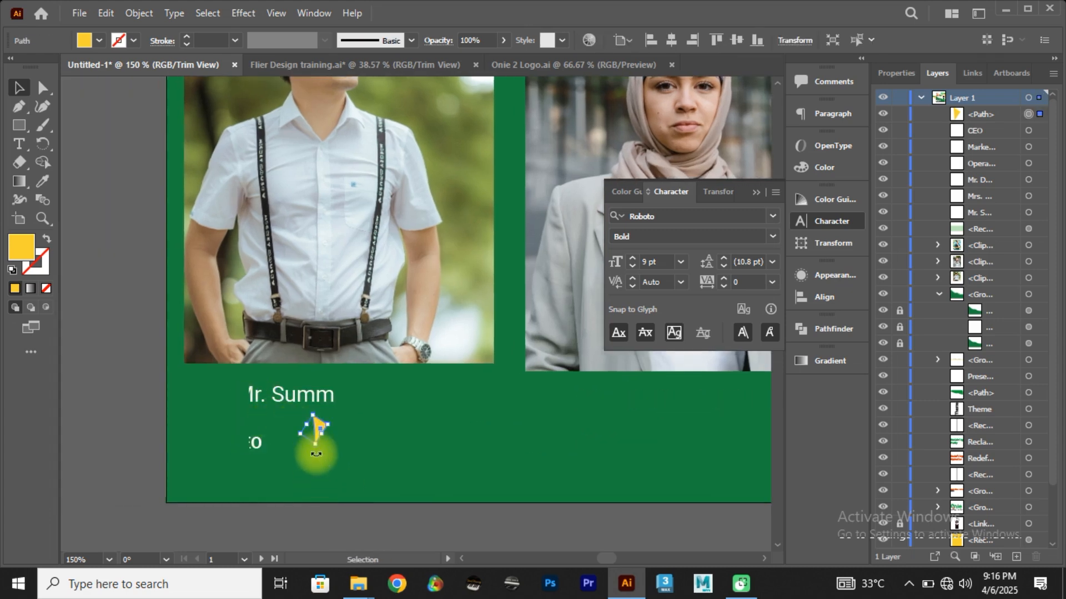
click(322, 465)
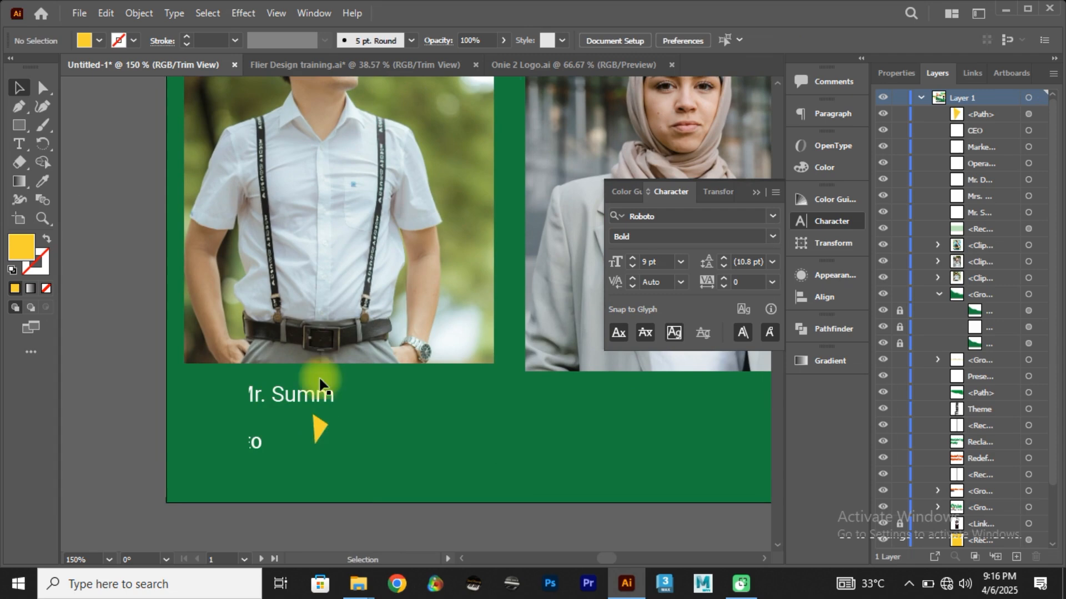
Step: Draw a closed yellow rectangle about 24 by 19 px with the Pen tool, beside the yellow triangle below the first speaker's photo
click(22, 105)
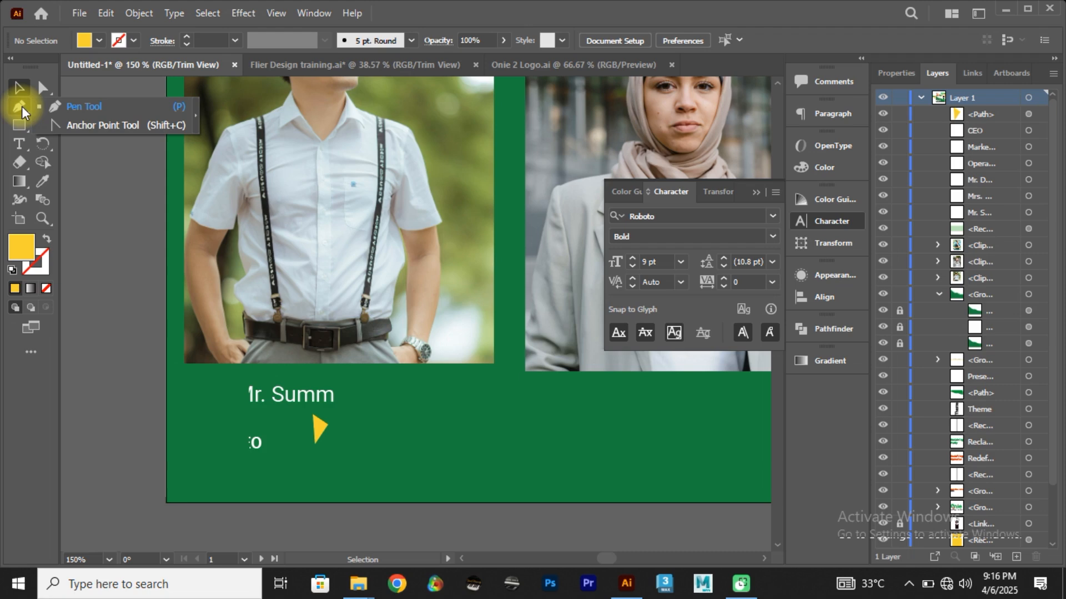
click(20, 108)
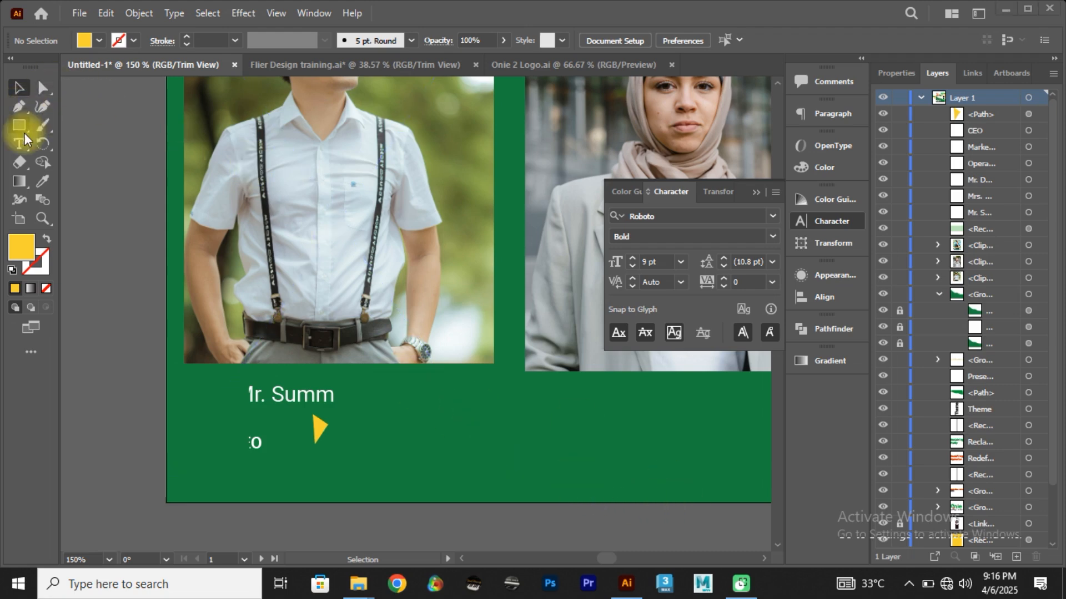
click(19, 109)
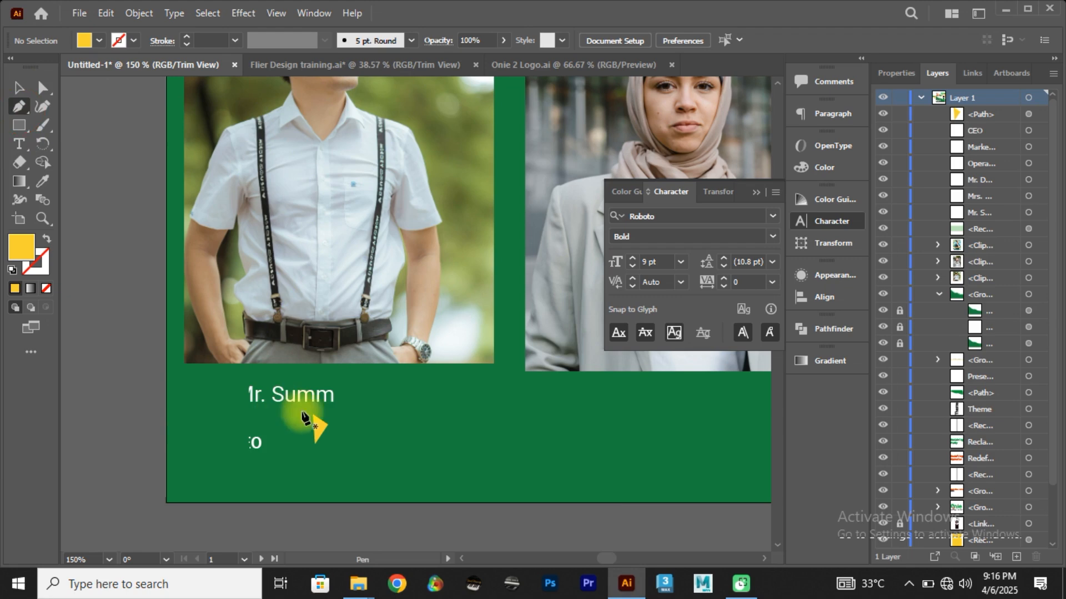
click(418, 425)
shift+click(461, 425)
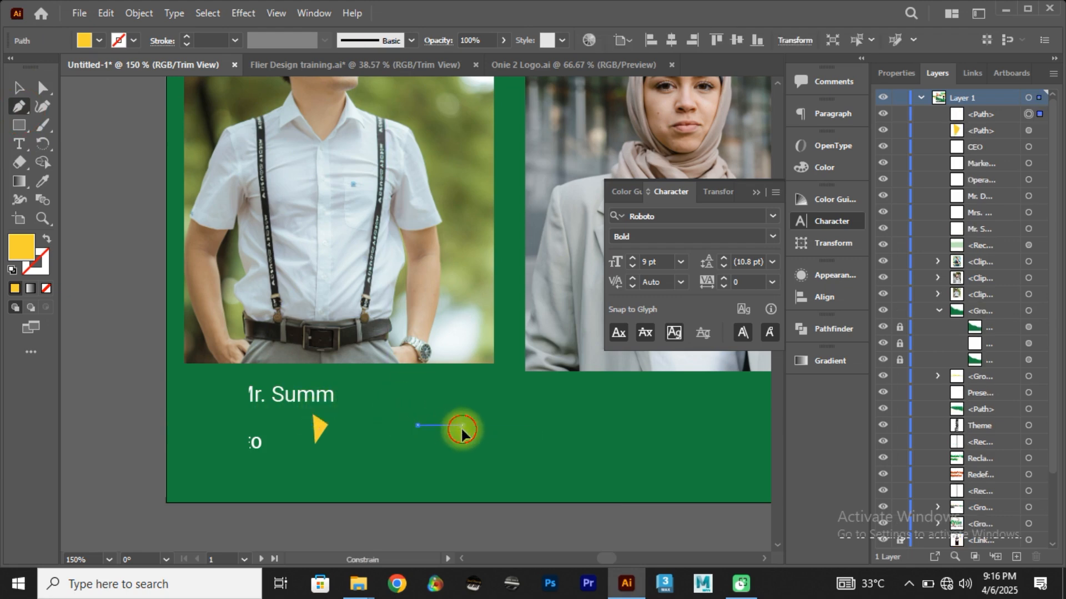
shift+click(461, 459)
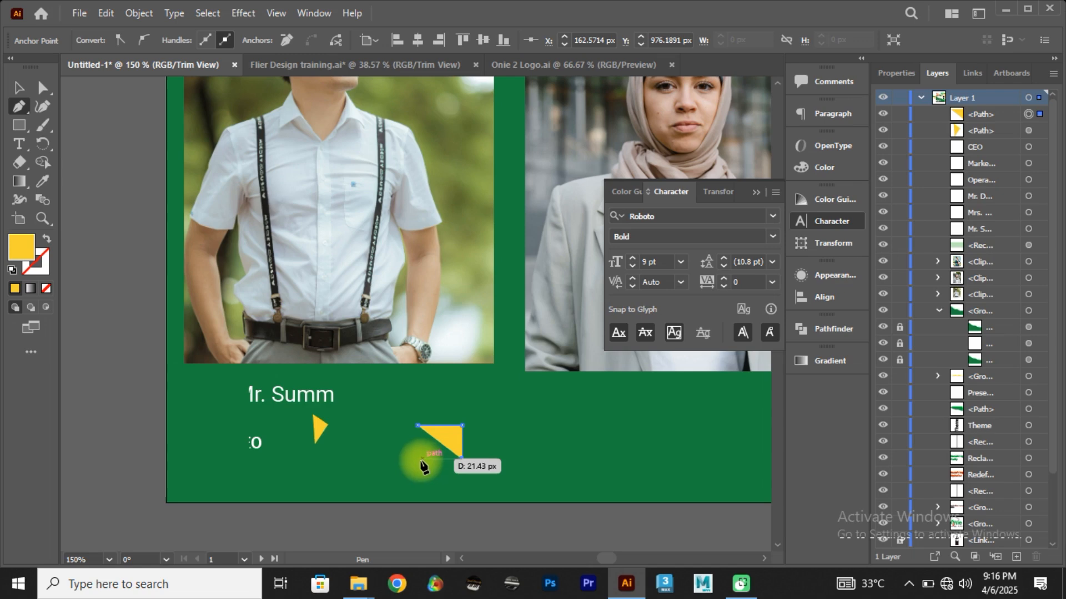
click(417, 459)
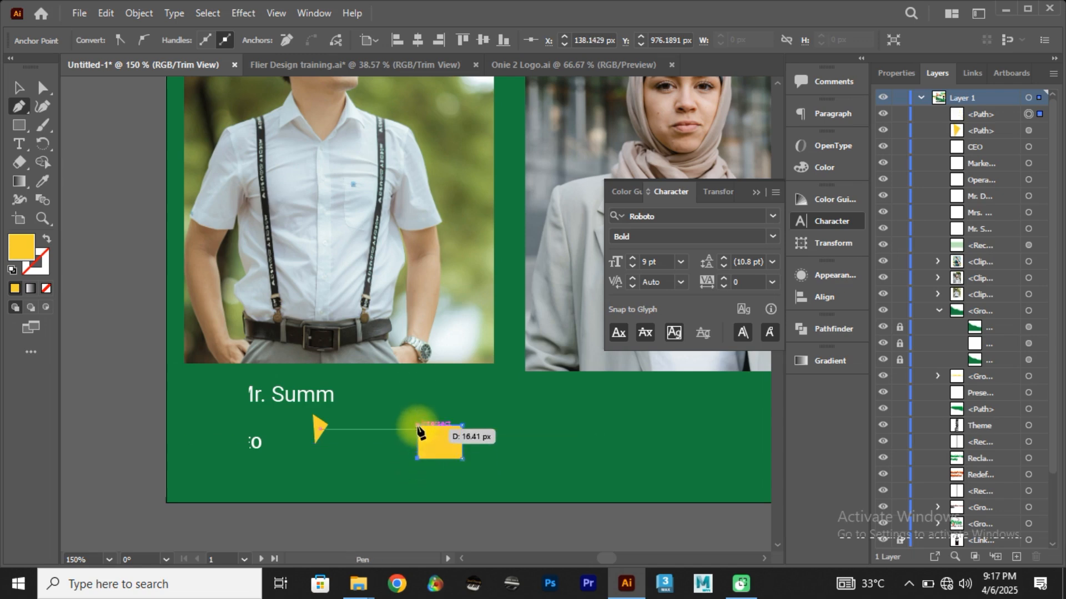
click(418, 428)
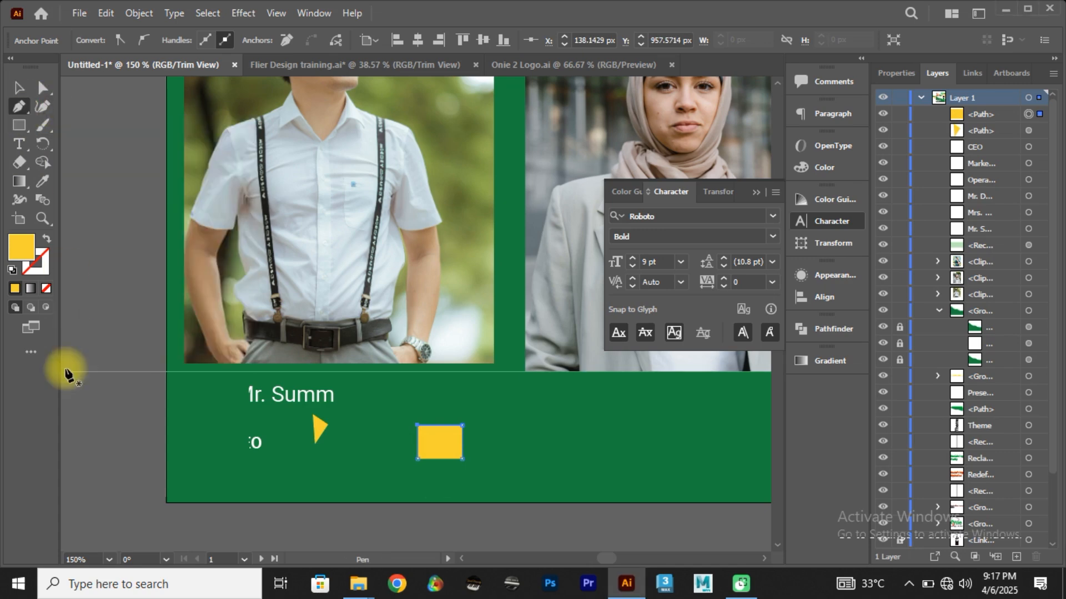
Step: Add the Add Anchor Point and Delete Anchor Point tools to the toolbar
click(28, 353)
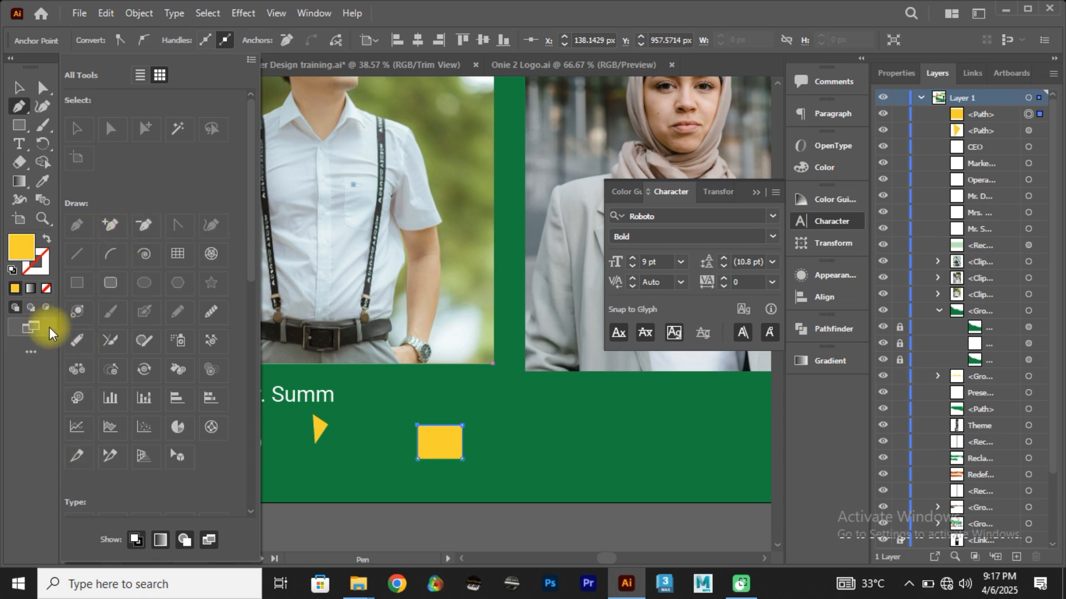
click(21, 397)
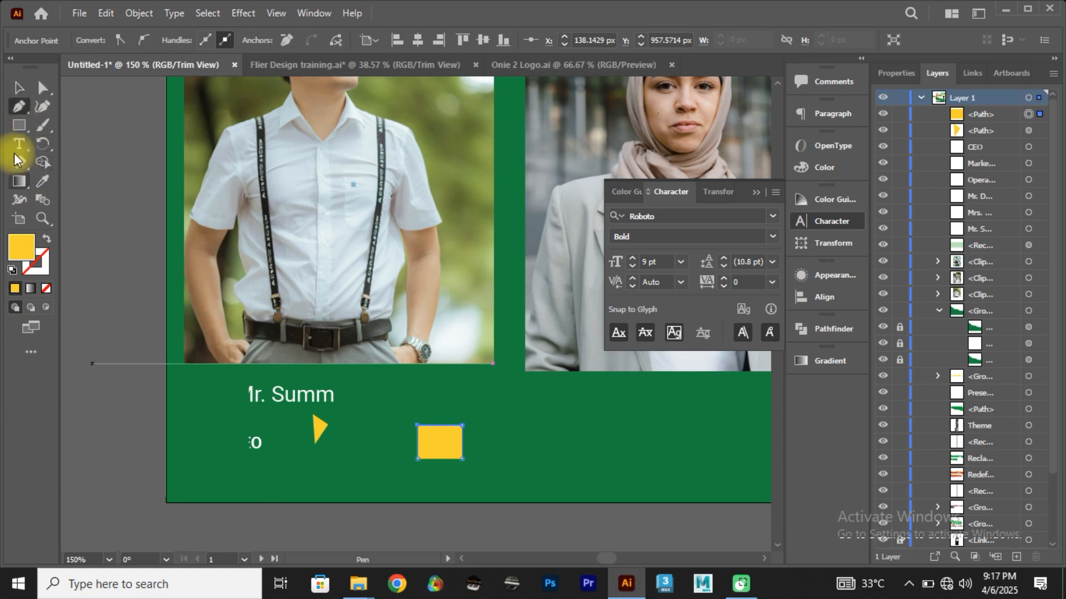
click(31, 354)
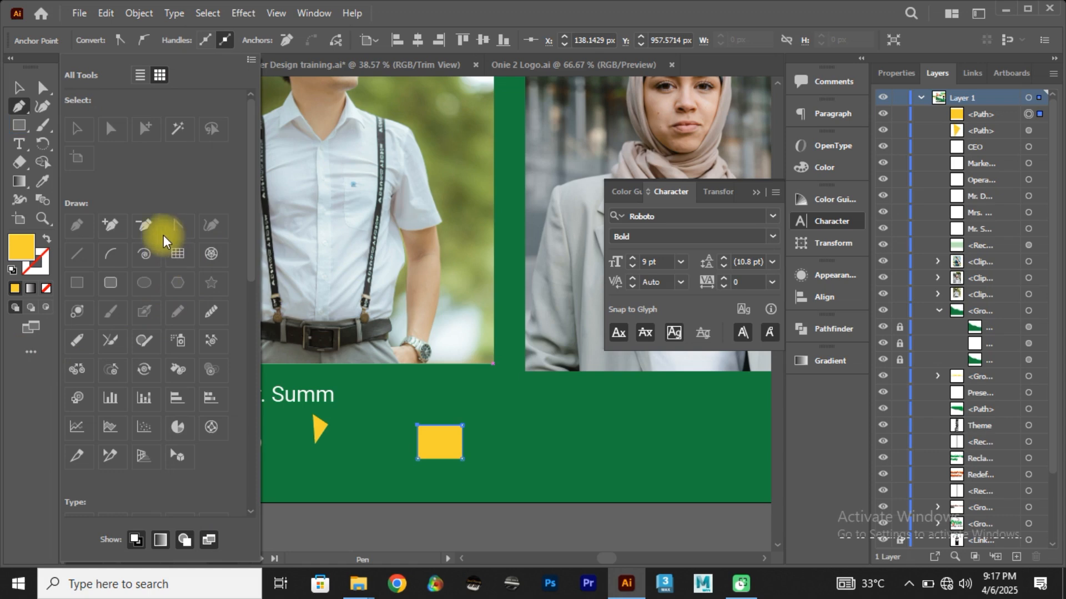
drag(111, 225, 20, 123)
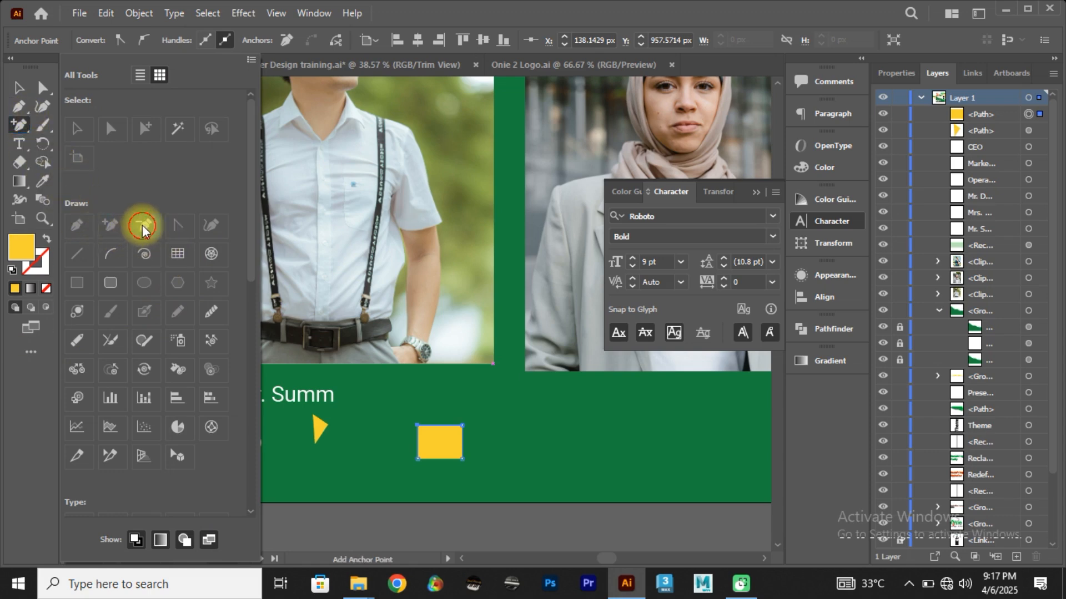
drag(144, 229, 21, 144)
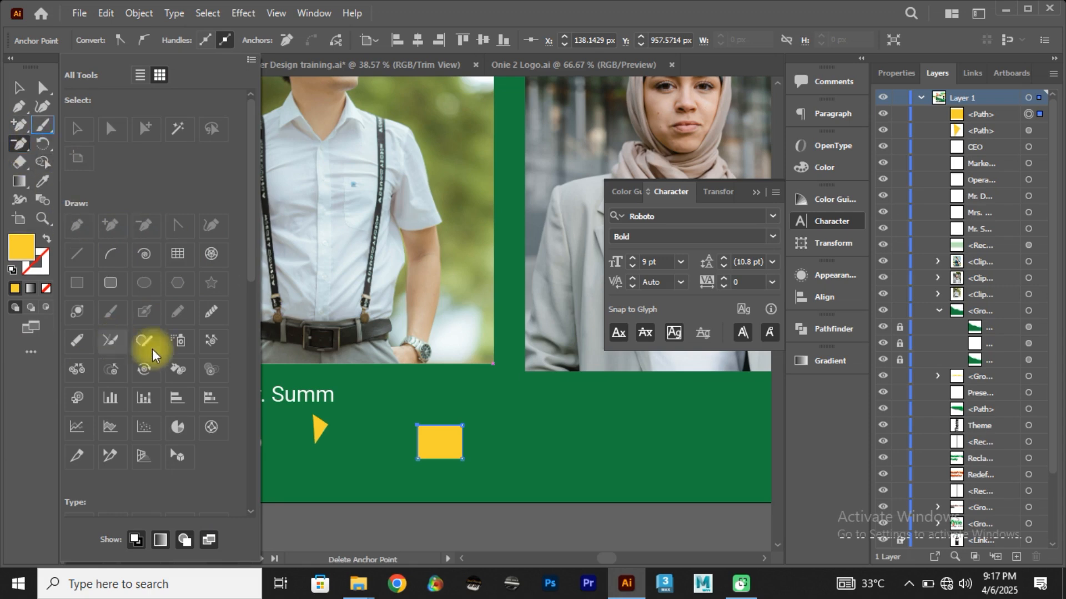
click(331, 481)
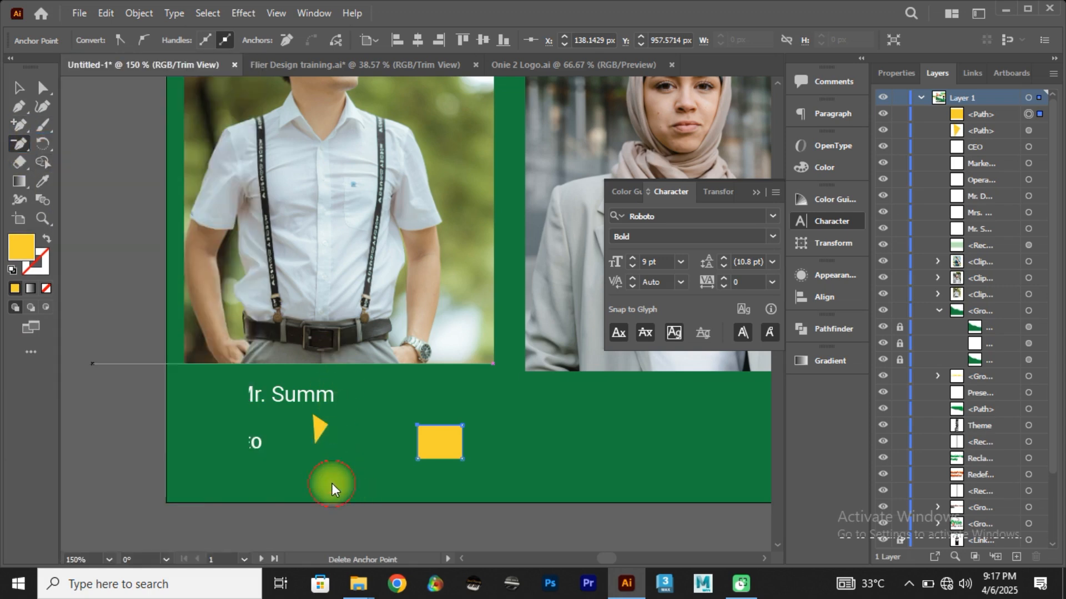
Step: Try the Delete Anchor Point tool on the small yellow triangle
click(319, 430)
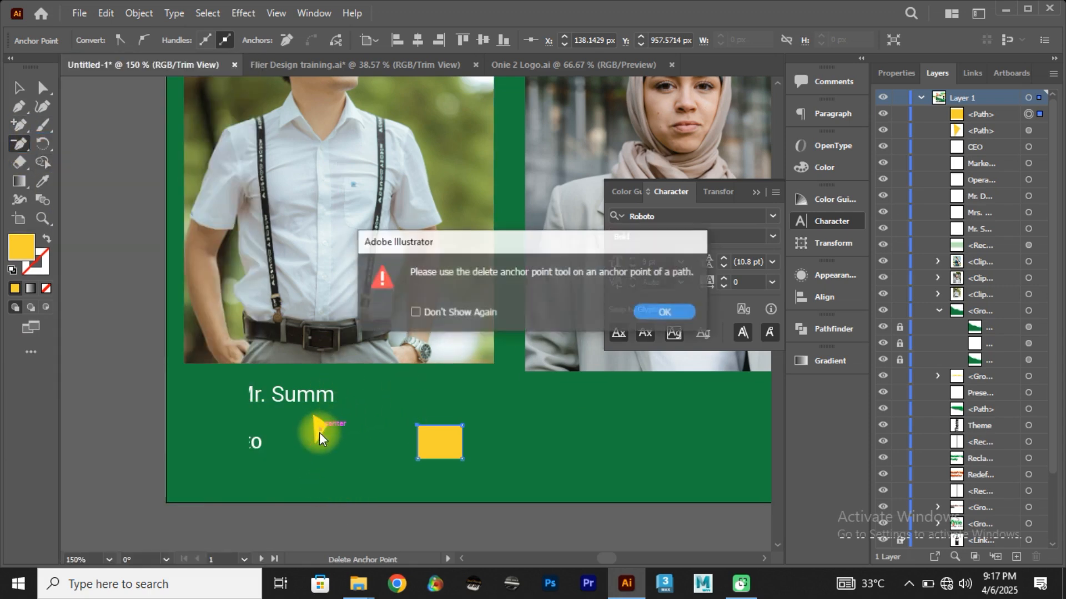
click(688, 318)
click(17, 88)
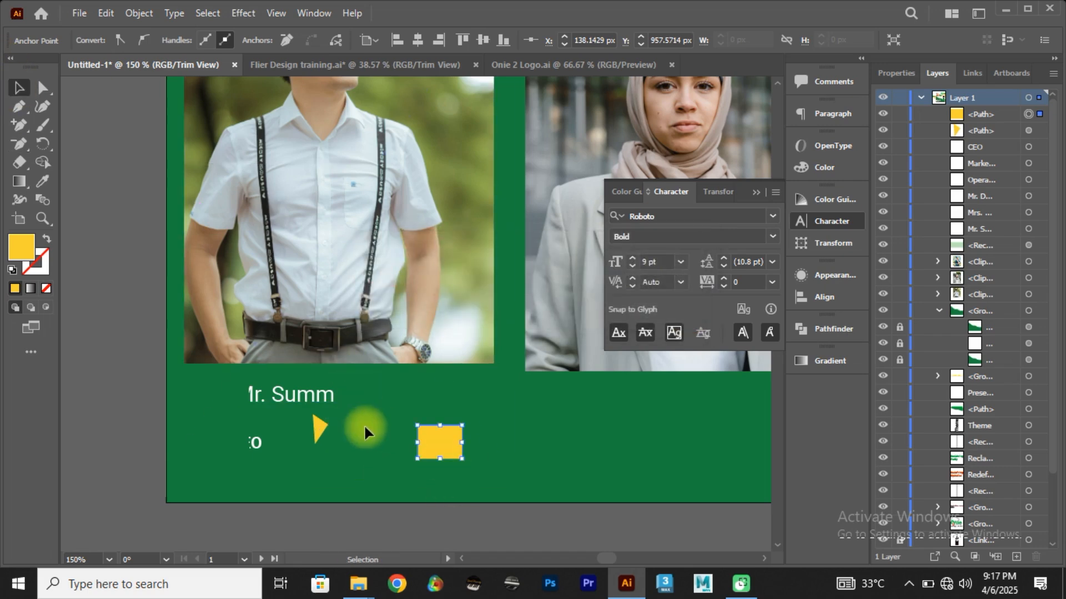
Step: Delete the pen-drawn yellow rectangle and the small rotated yellow triangle below the first speaker's photo
key(Delete)
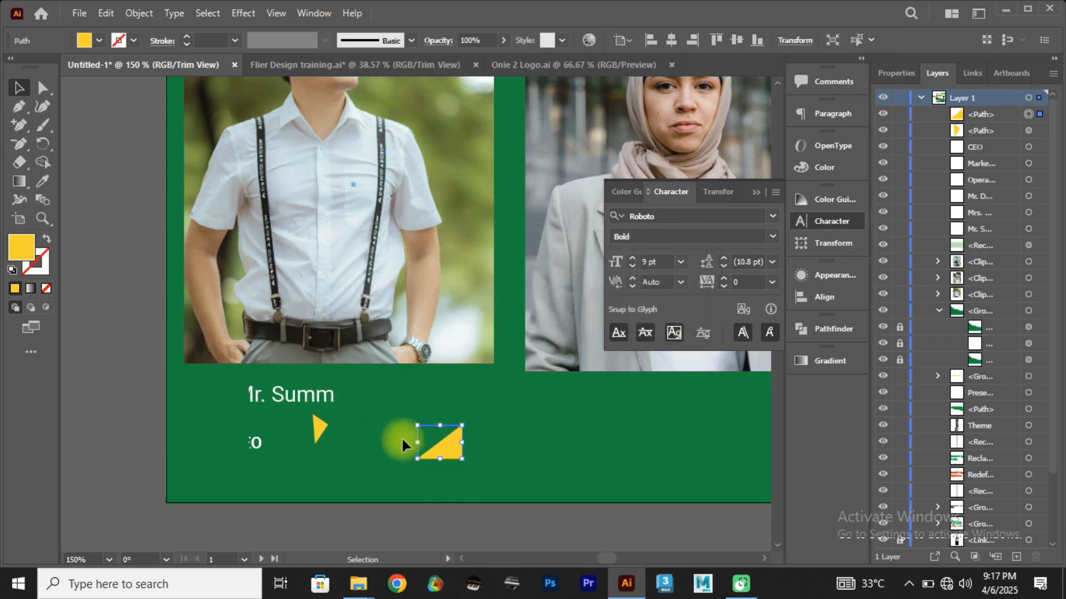
key(Delete)
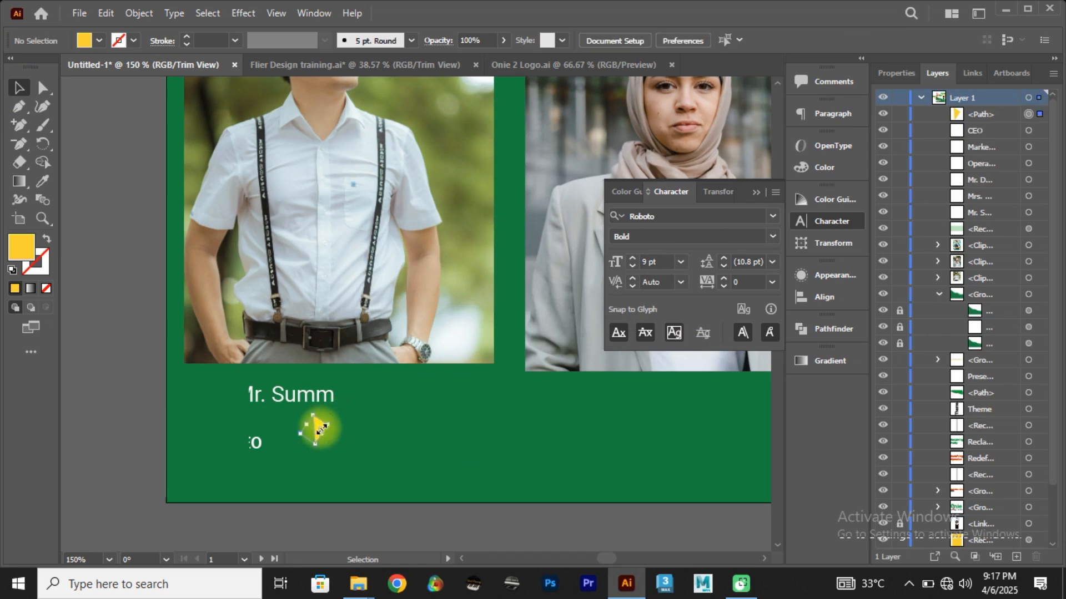
key(Delete)
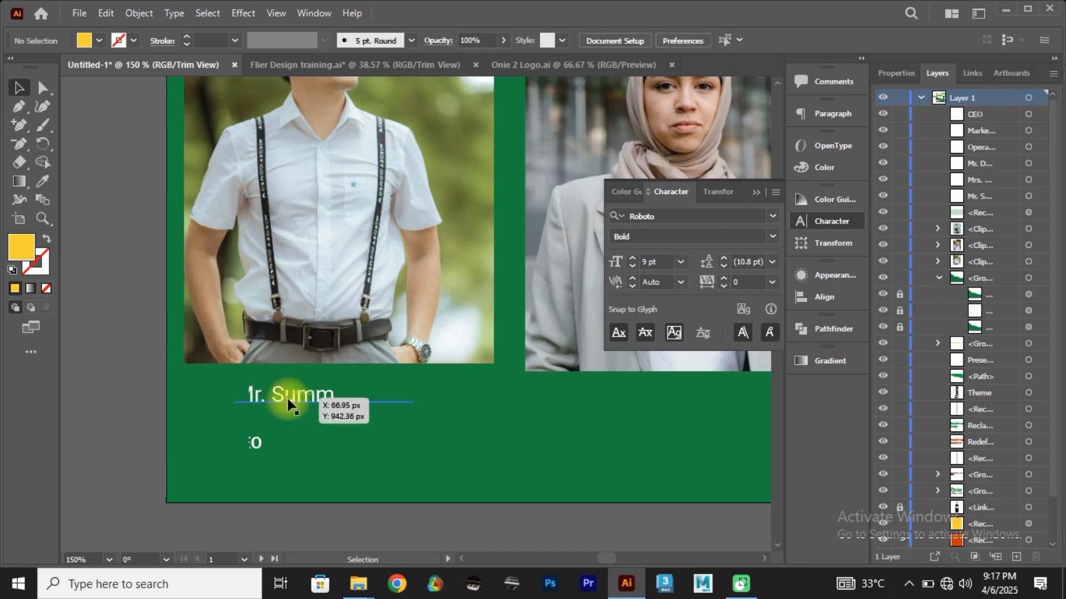
Step: Try moving the first speaker's name text slightly downward, and undo the move
click(287, 404)
double_click(305, 398)
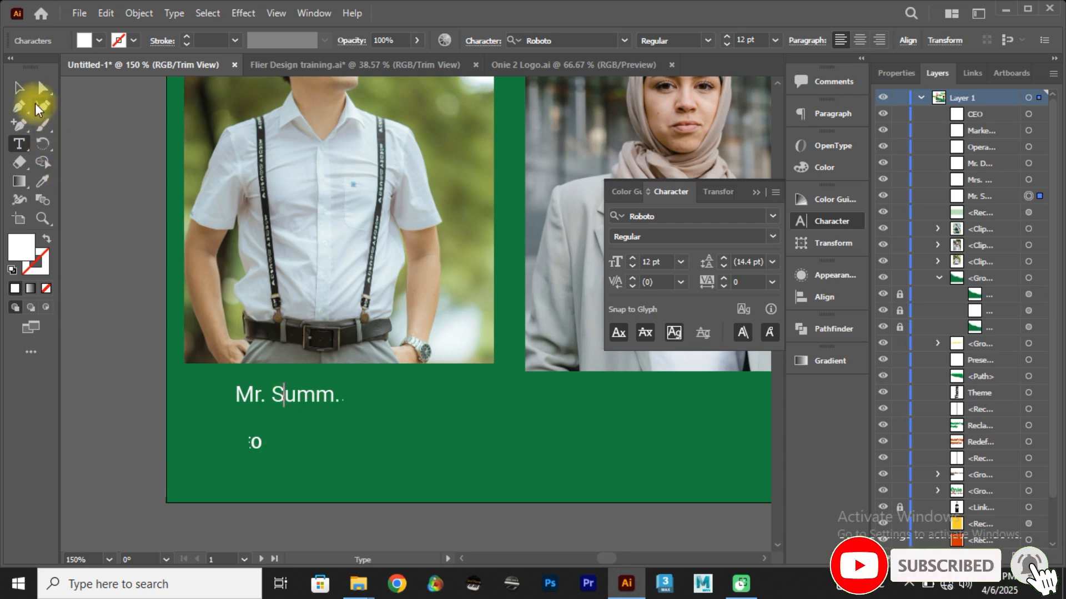
click(27, 92)
click(167, 341)
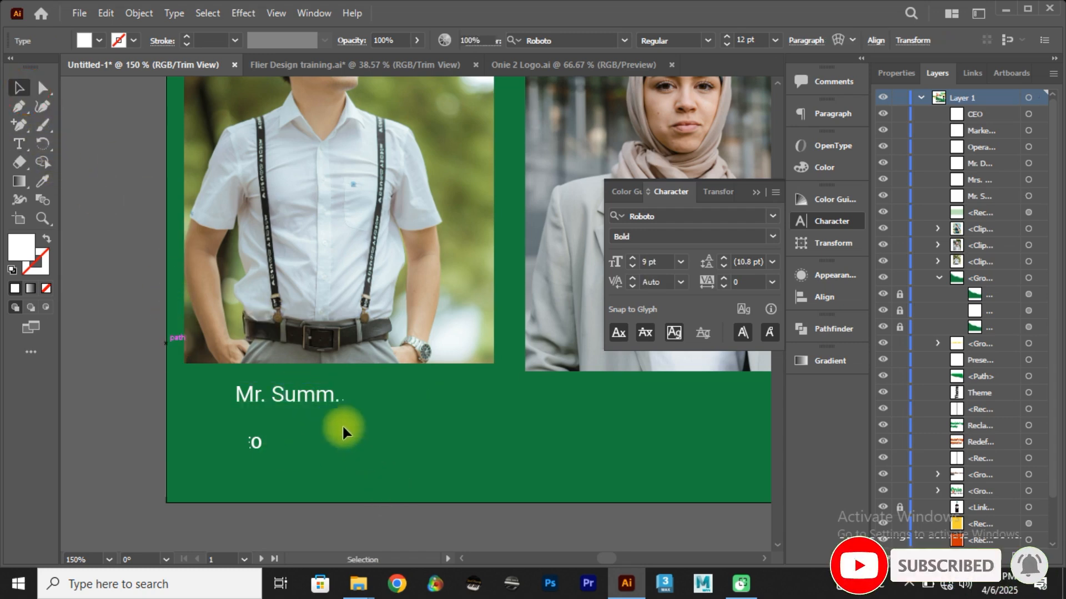
drag(324, 400, 339, 422)
key(ctrl+z)
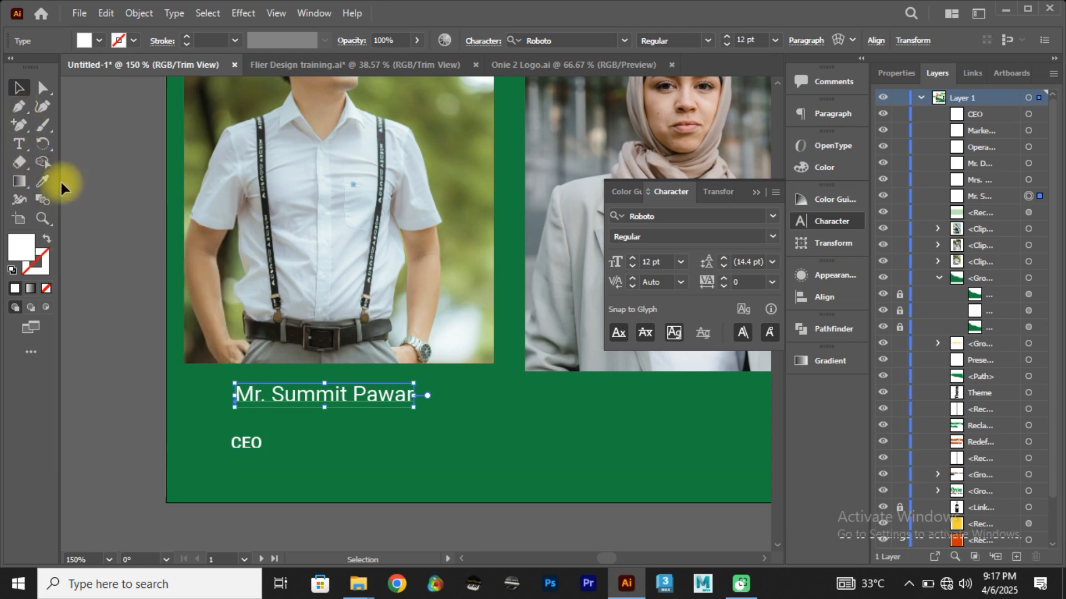
Step: Draw a small square with the Rectangle tool beside the CEO title, below the first speaker's name
key(u)
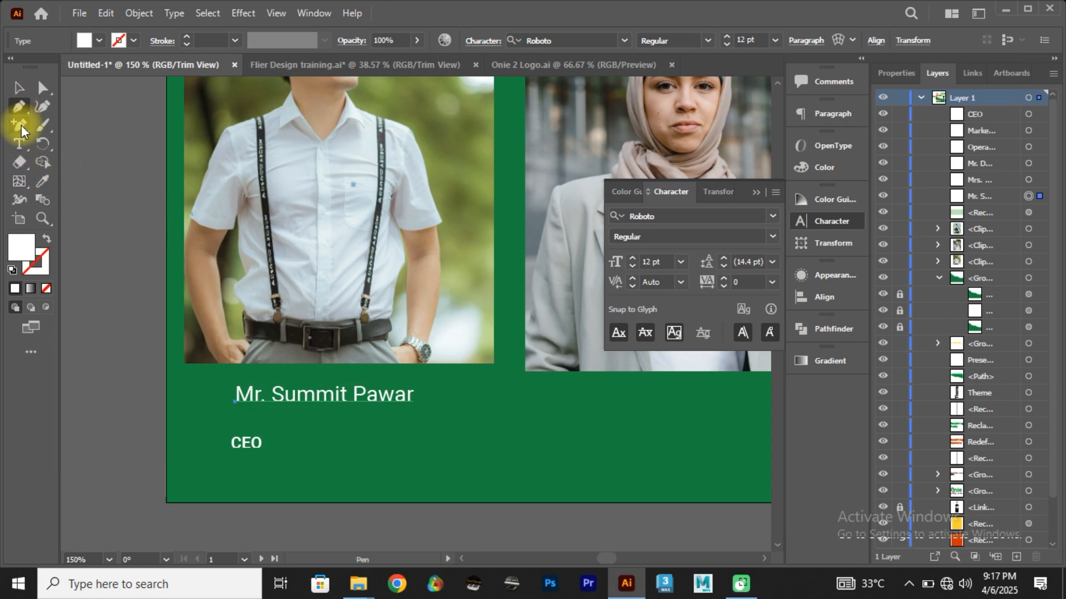
click(21, 127)
drag(22, 127, 75, 122)
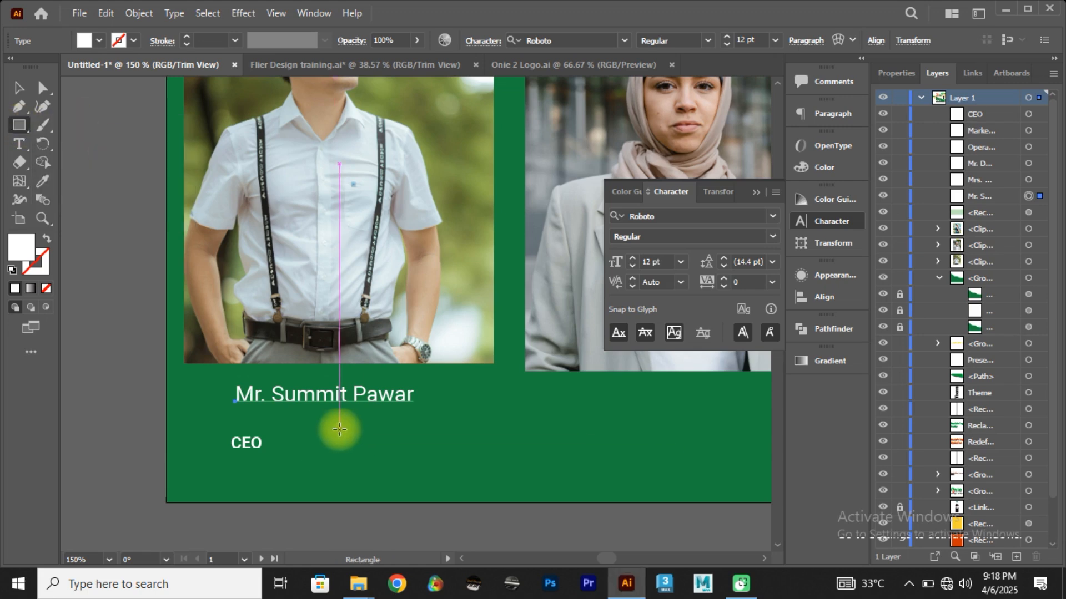
drag(339, 428, 371, 460)
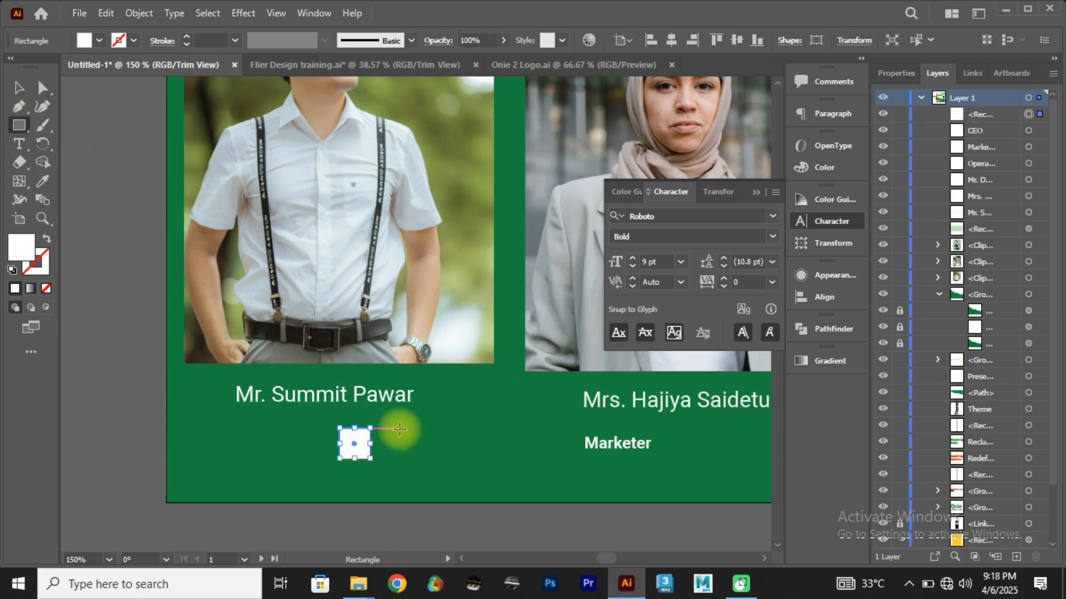
Step: Fill the small square with the yellow sampled from the colour palette beside the flyer
key(i)
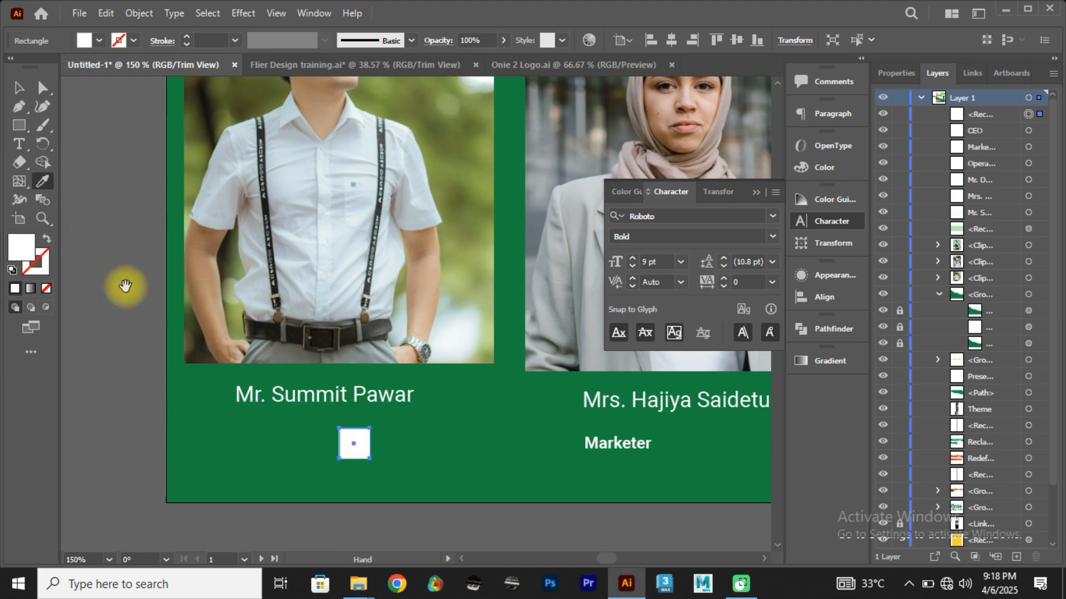
drag(125, 285, 455, 350)
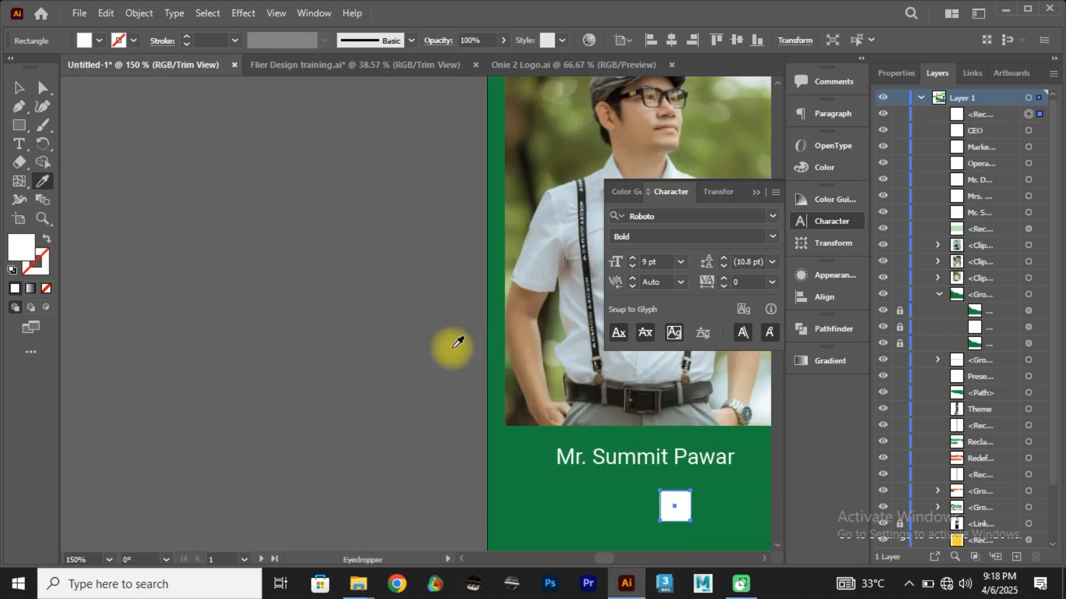
key(ctrl+0)
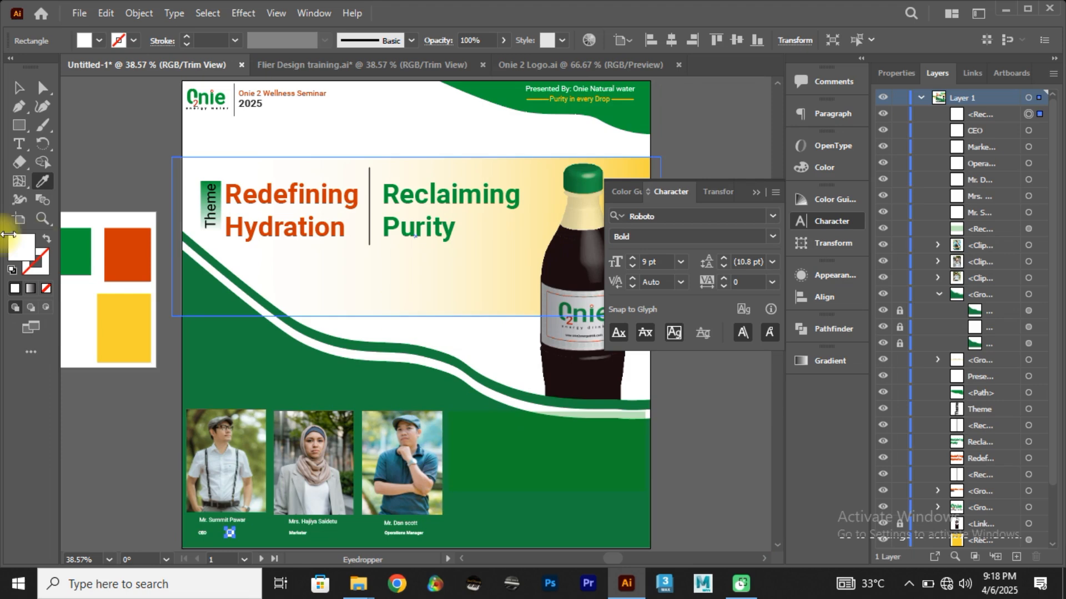
click(127, 314)
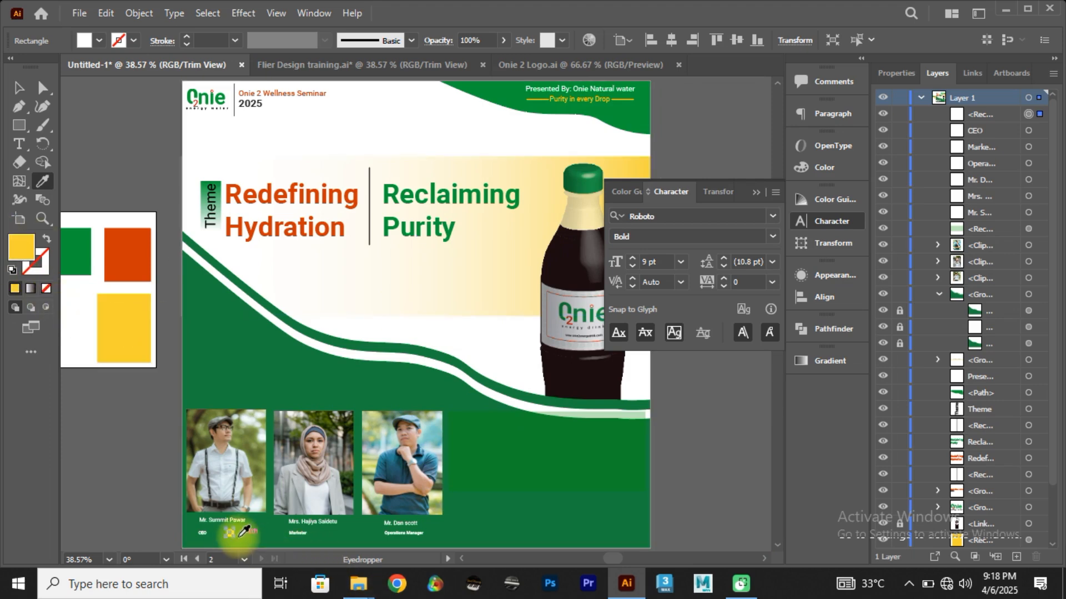
scroll(227, 533, up, 2)
scroll(227, 532, up, 4)
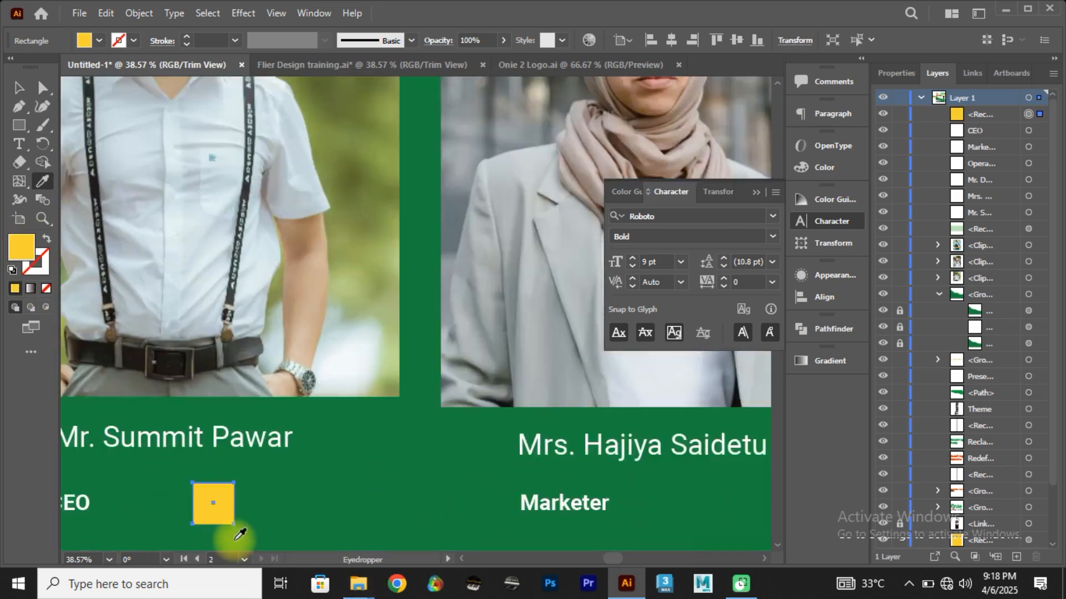
scroll(233, 536, down, 2)
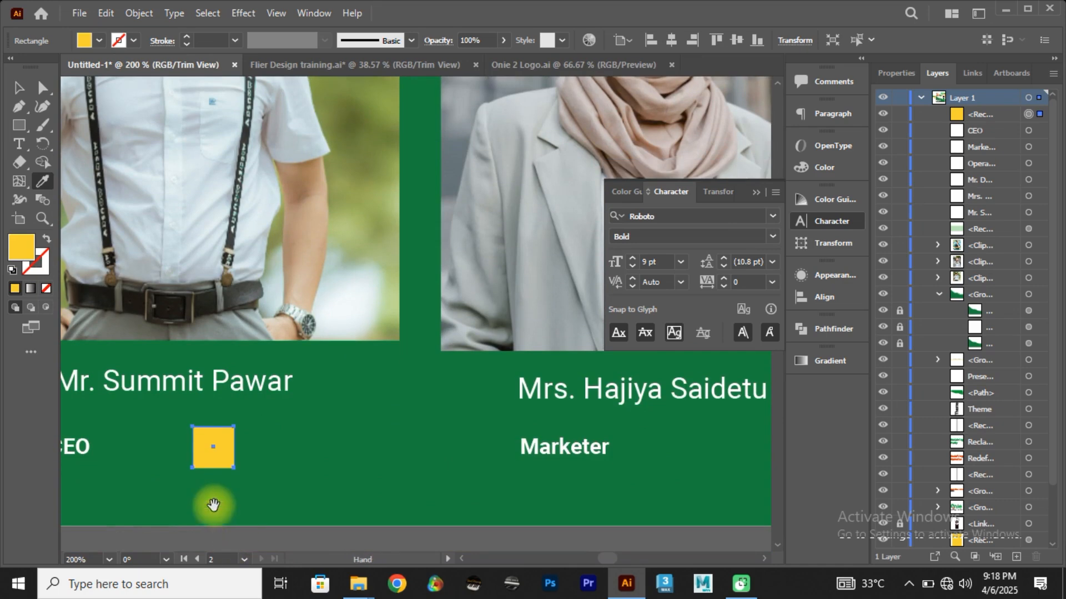
drag(212, 503, 380, 501)
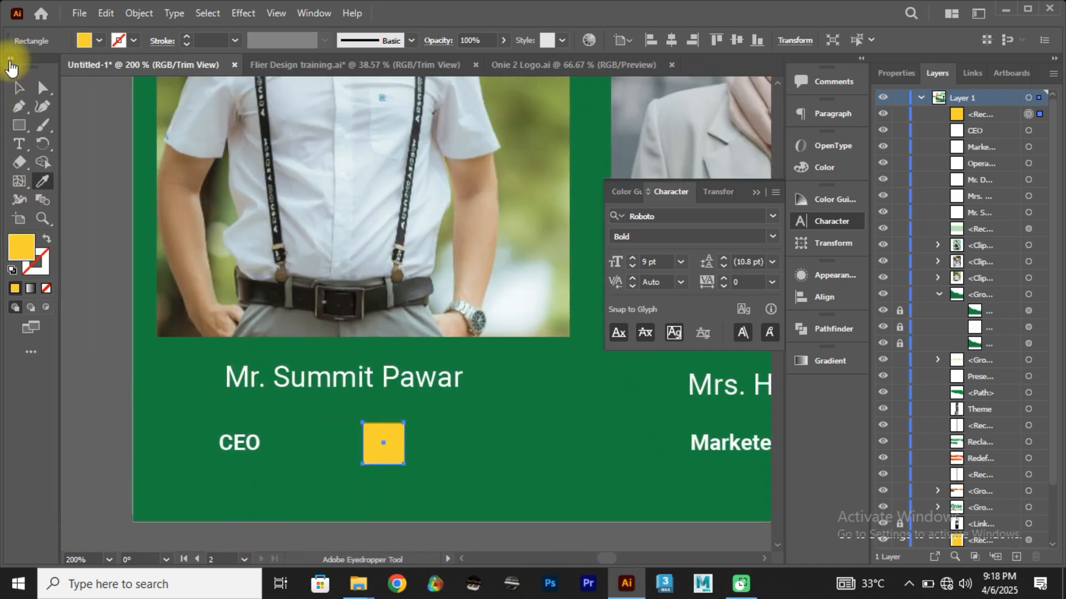
Step: Make the small yellow square's points editable with Direct Selection and show the available shape and anchor point tools
click(17, 89)
click(93, 355)
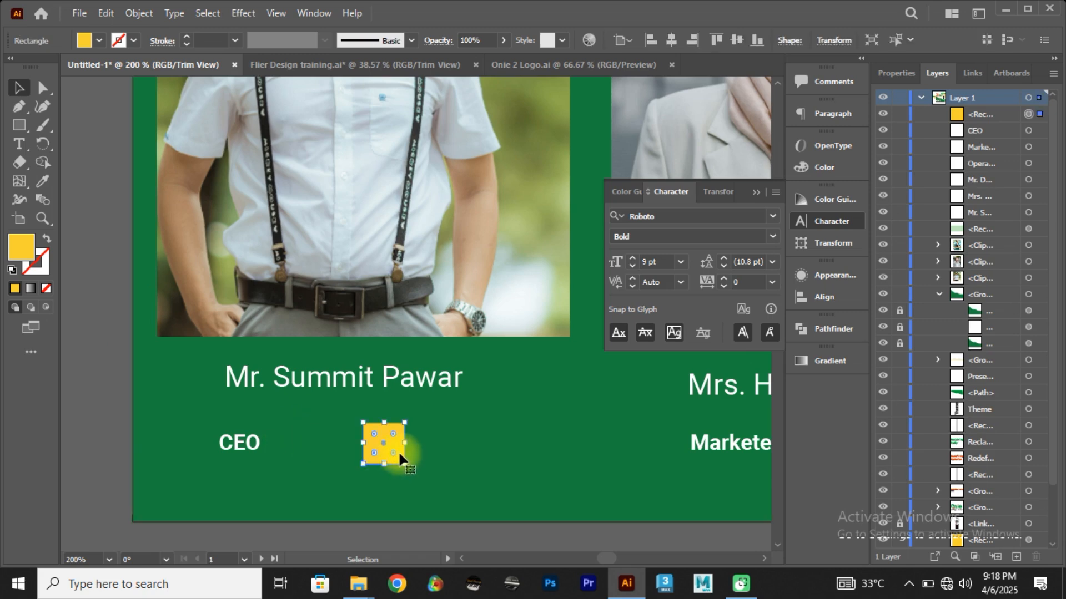
key(a)
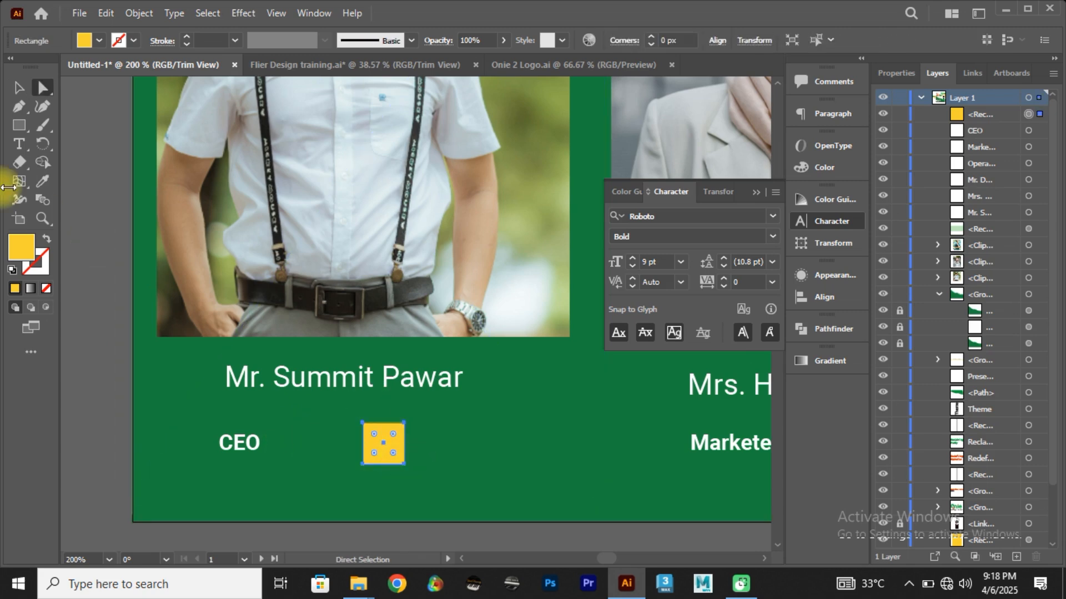
click(12, 129)
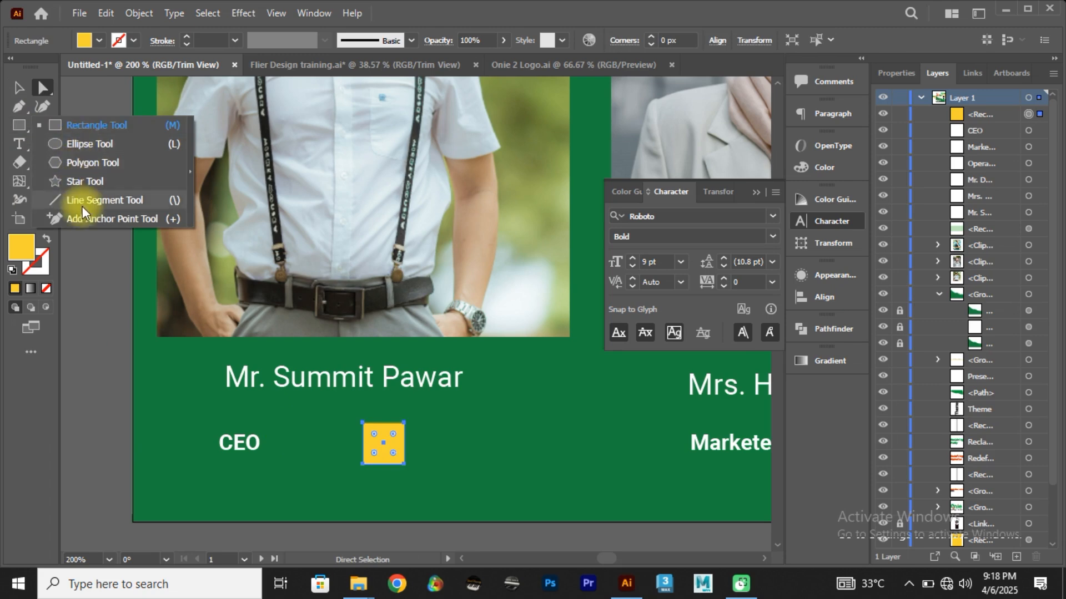
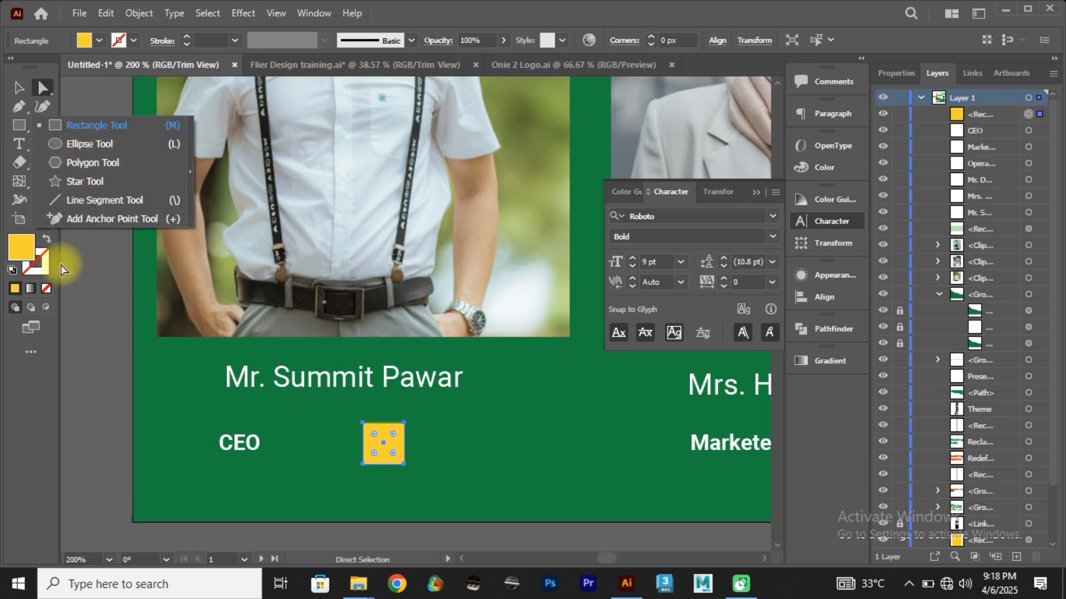
Step: Turn the small yellow square into a right triangle by deleting its upper-left anchor point with the Delete Anchor Point tool
click(20, 140)
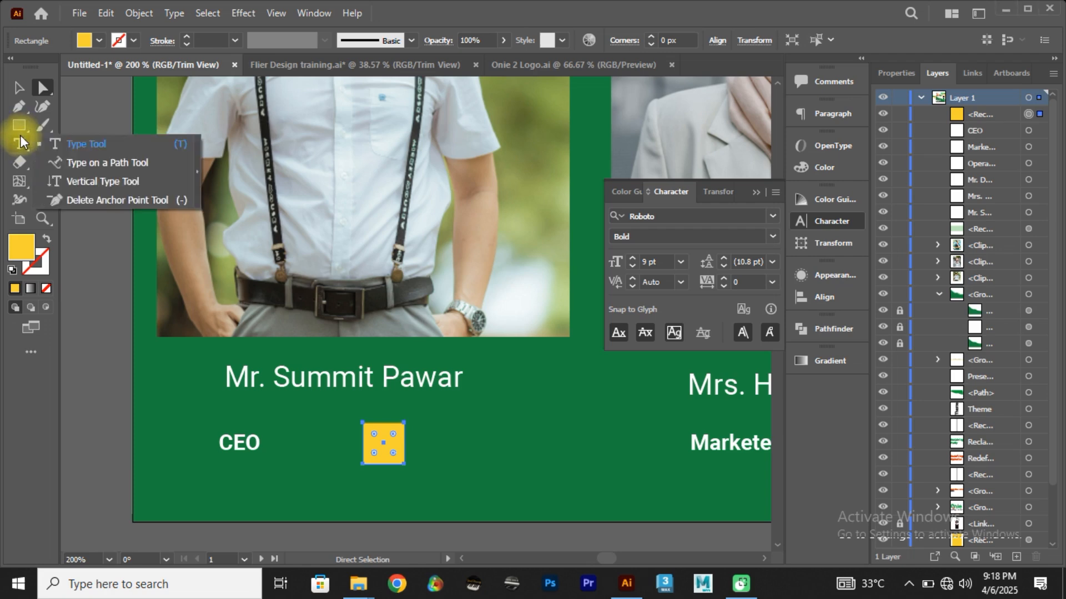
click(83, 200)
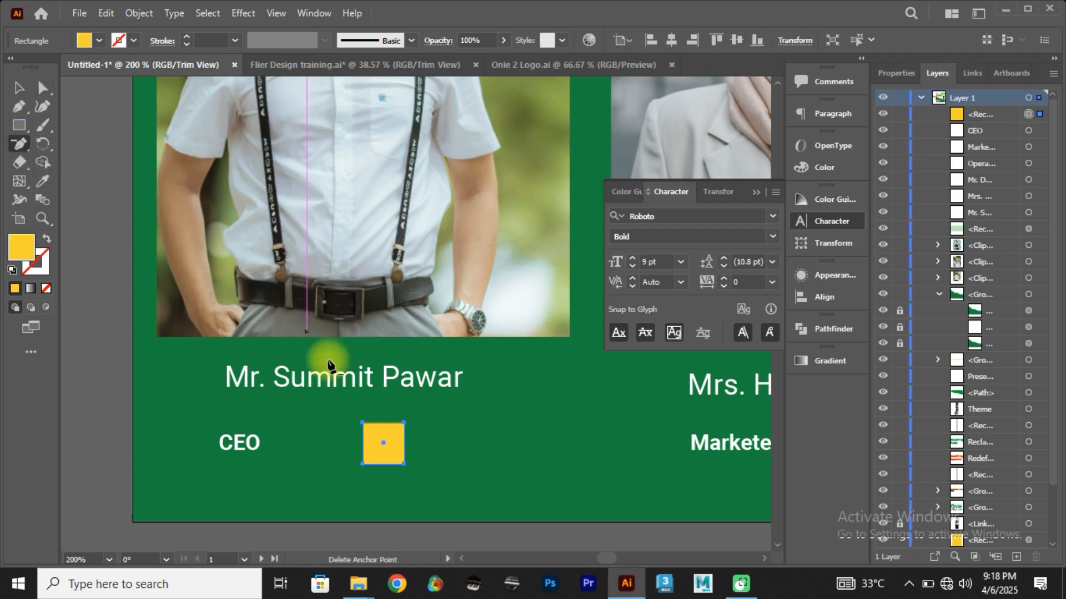
click(362, 424)
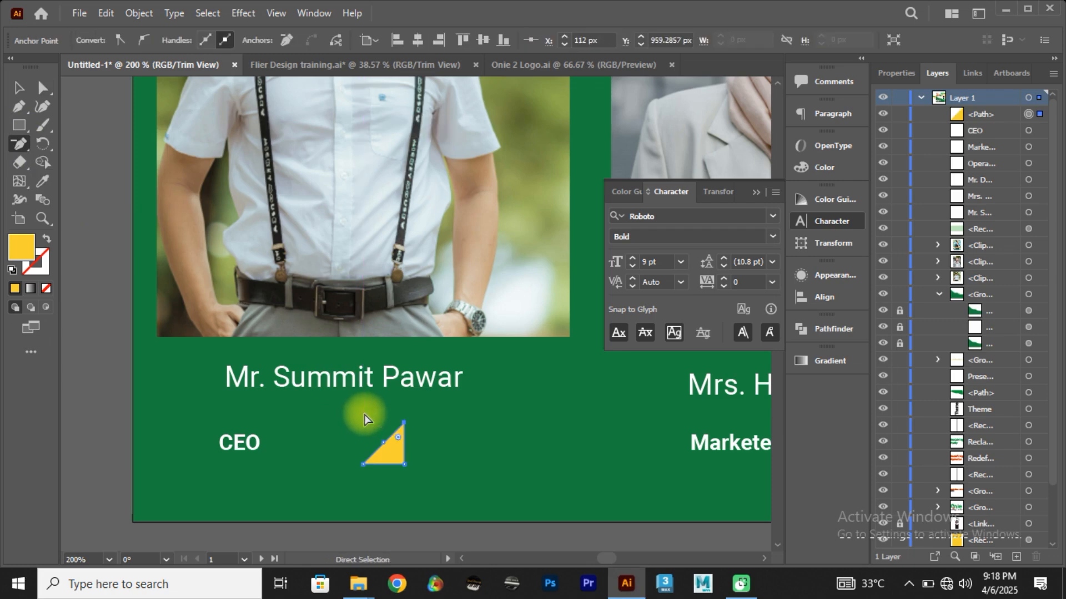
key(ctrl+z)
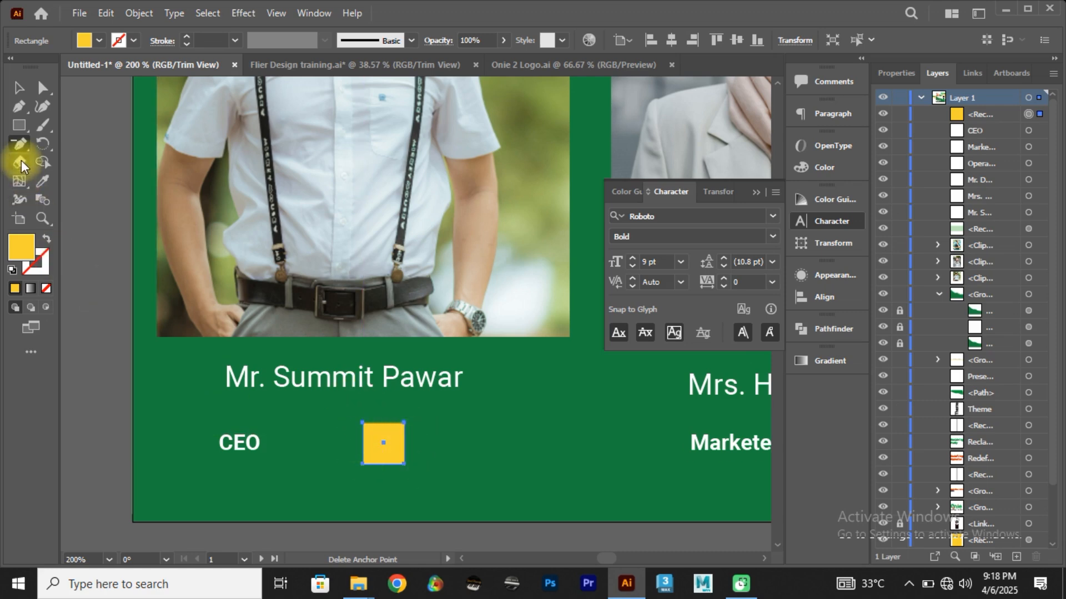
click(364, 425)
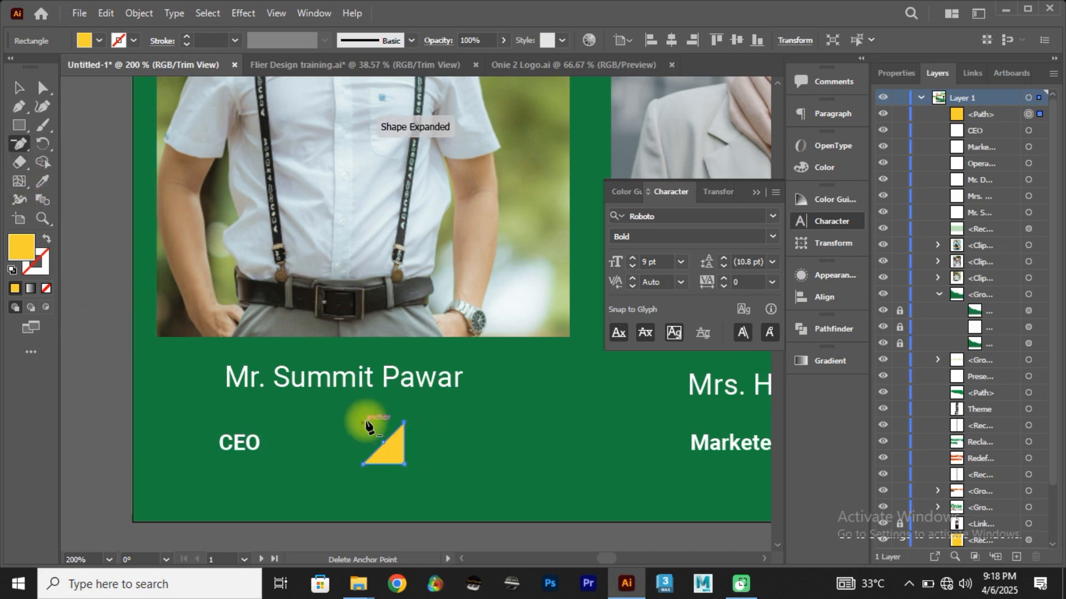
click(18, 88)
click(401, 496)
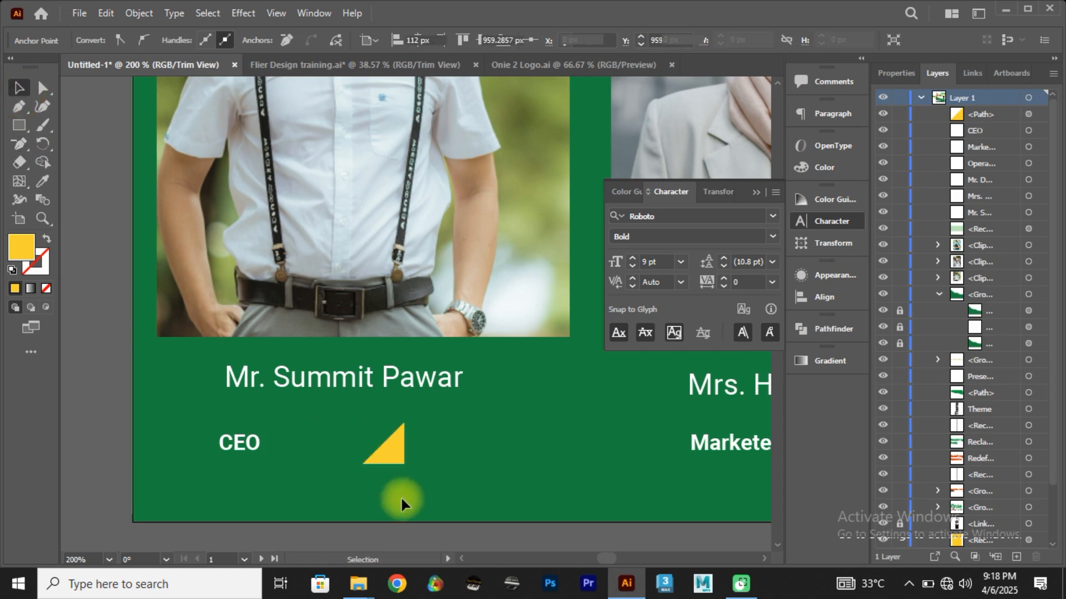
Step: Rotate the yellow triangle 45° so it points right, shrink it, and place it just left of the first speaker's name
click(398, 453)
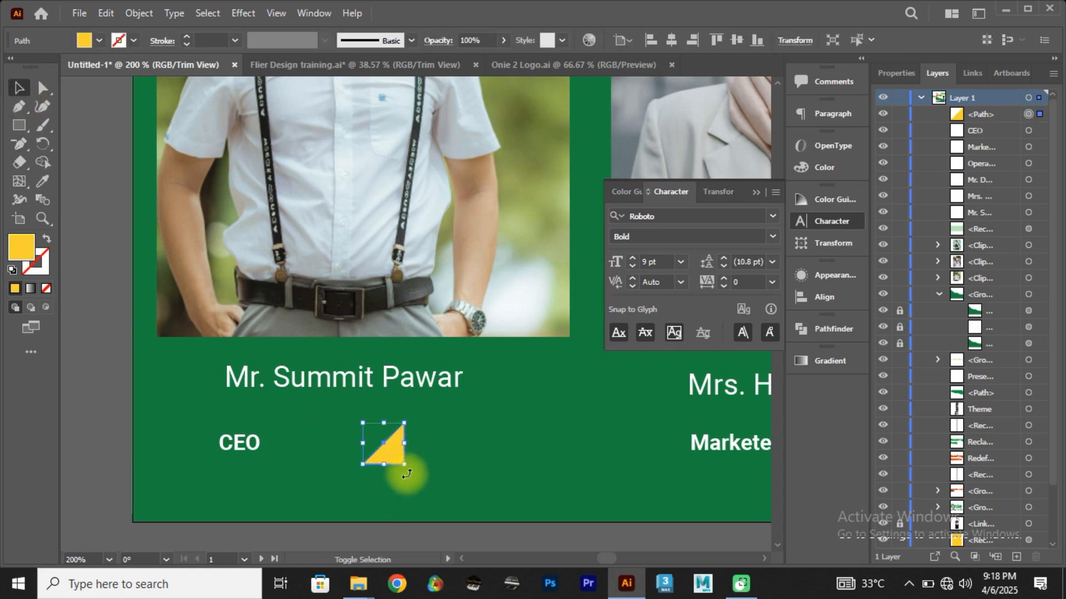
drag(403, 469, 421, 459)
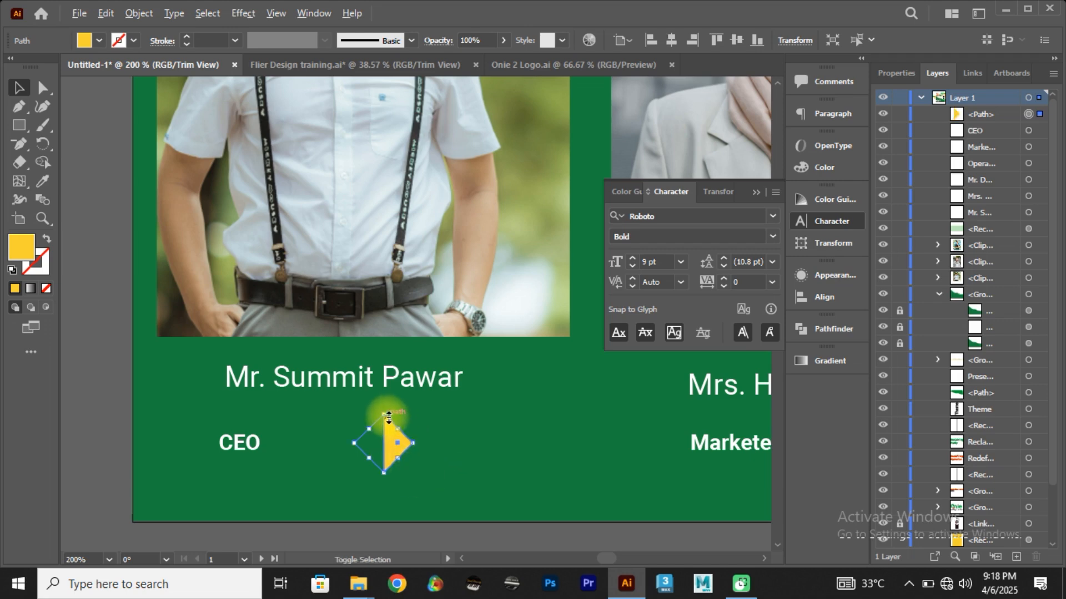
drag(387, 415, 168, 378)
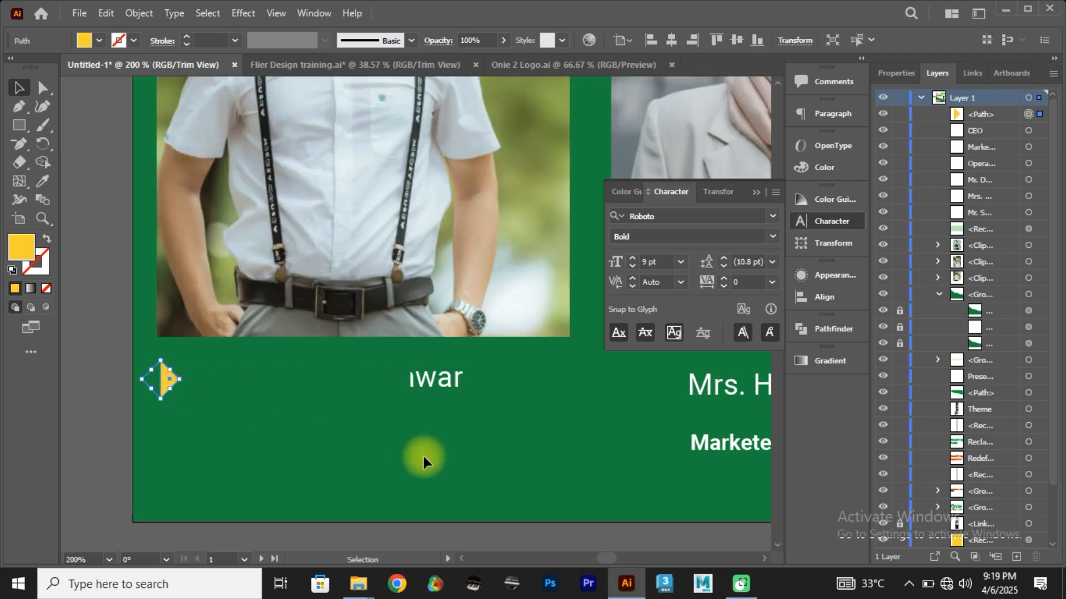
scroll(423, 454, down, 1)
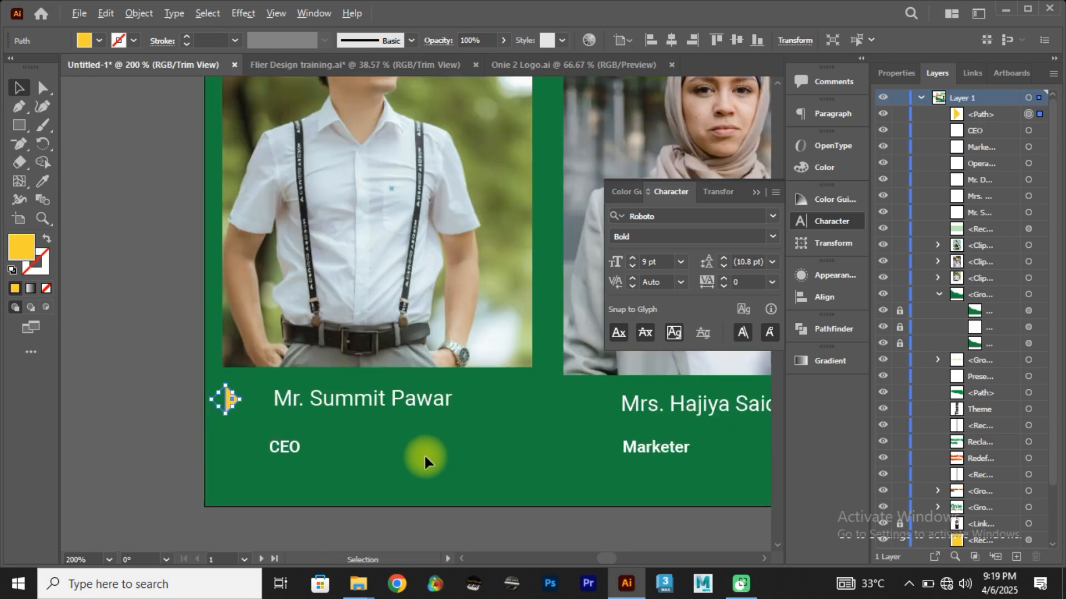
scroll(425, 454, down, 3)
scroll(275, 396, down, 4)
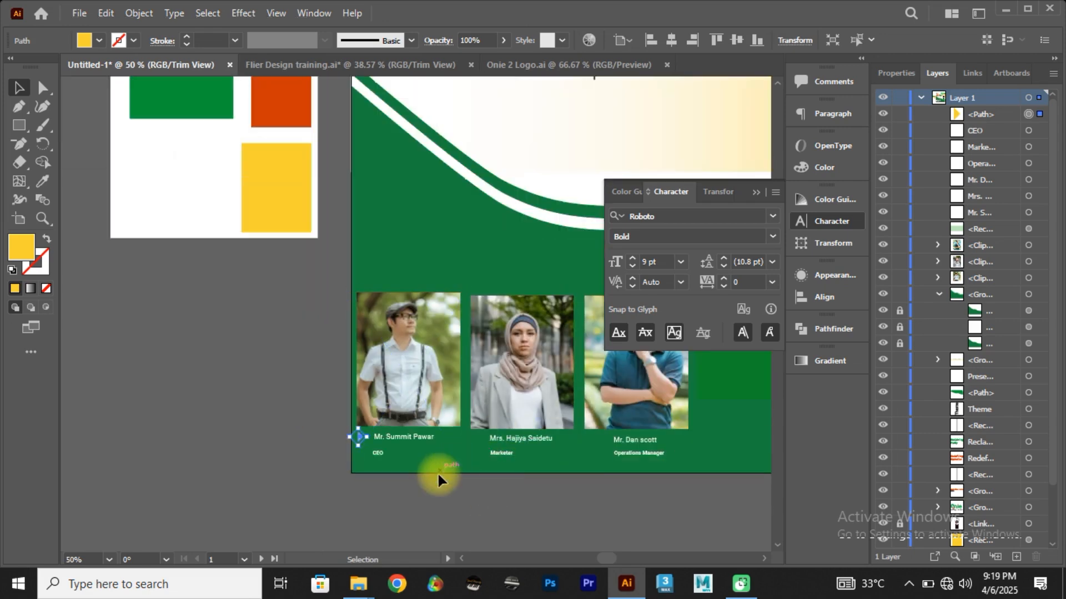
click(454, 481)
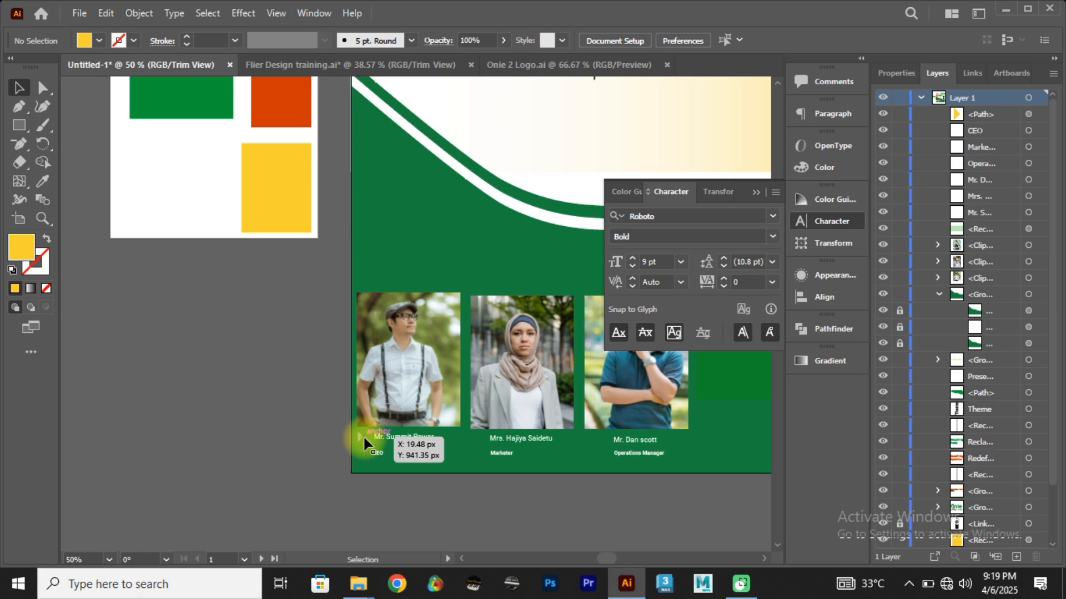
Step: Duplicate the yellow triangle beside the second and third speakers' names, under the left edges of their photos
scroll(364, 440, up, 2)
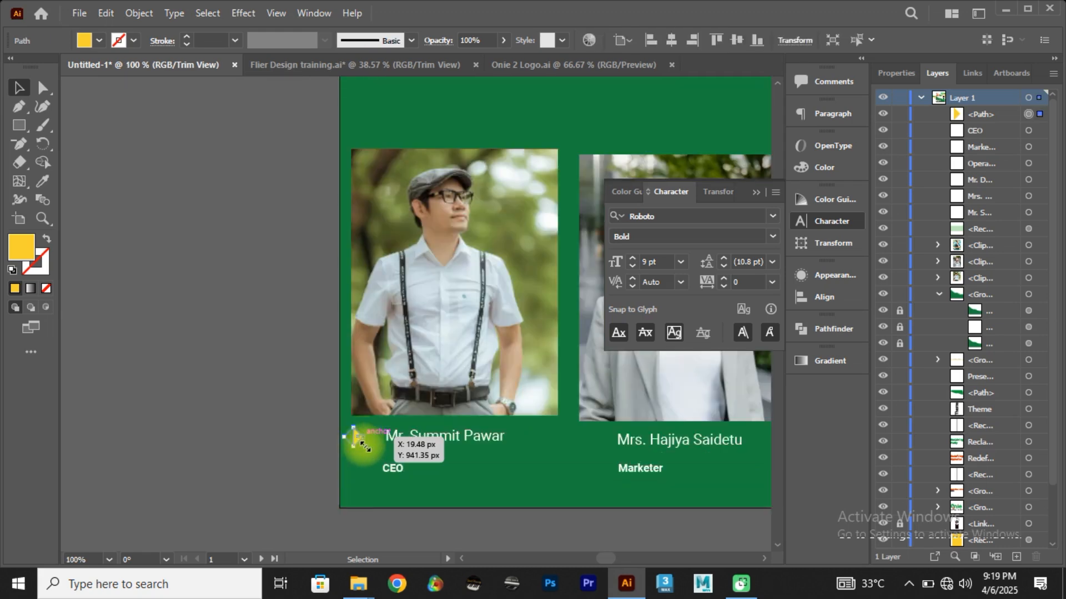
click(360, 439)
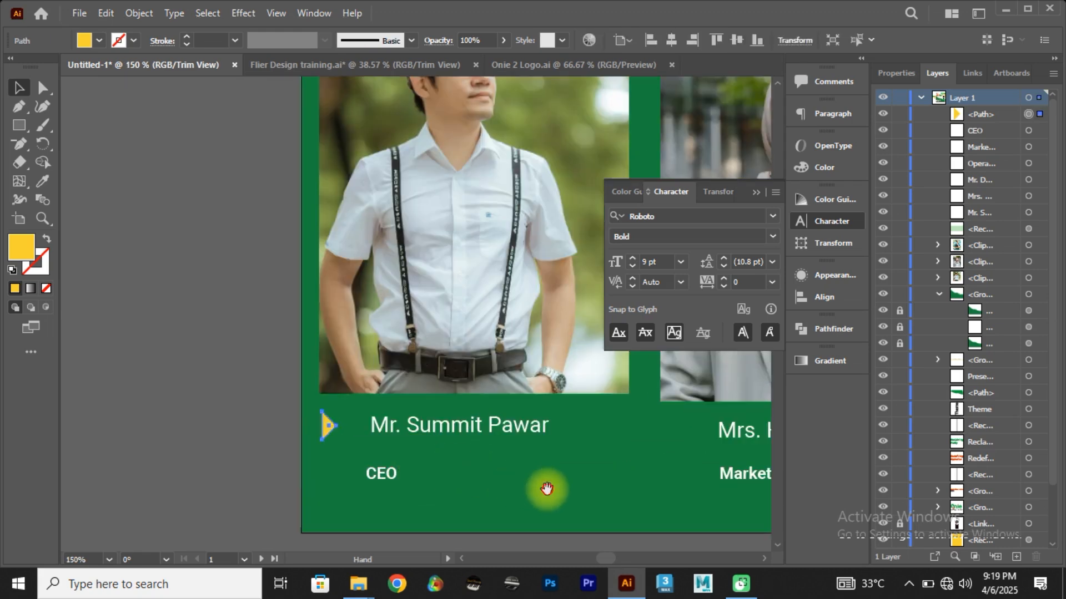
drag(544, 488, 405, 481)
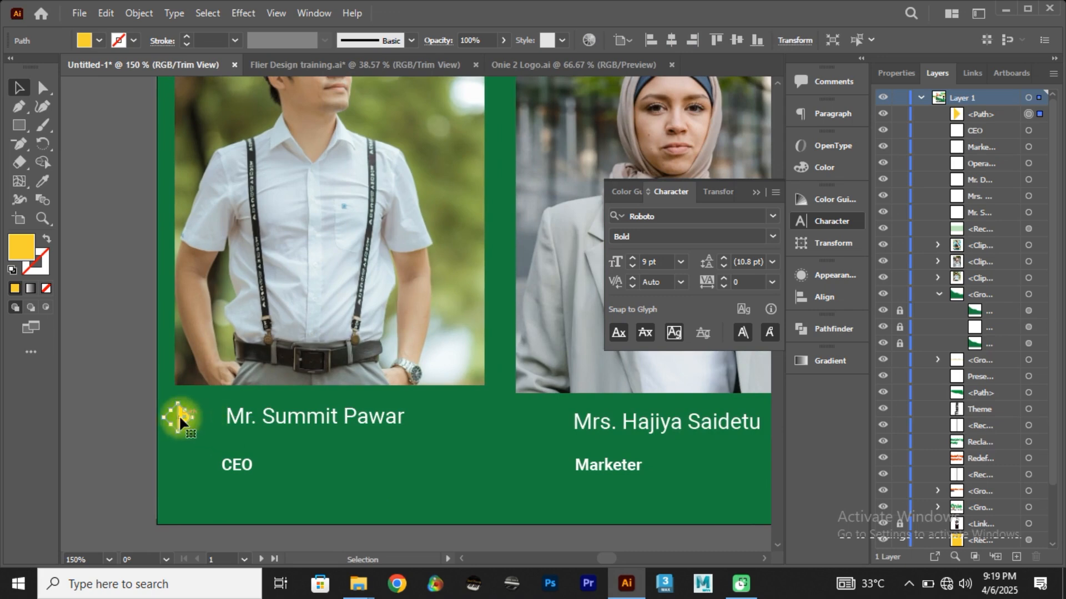
drag(178, 415, 516, 422)
drag(618, 461, 302, 439)
drag(200, 395, 542, 405)
scroll(541, 414, right, 2)
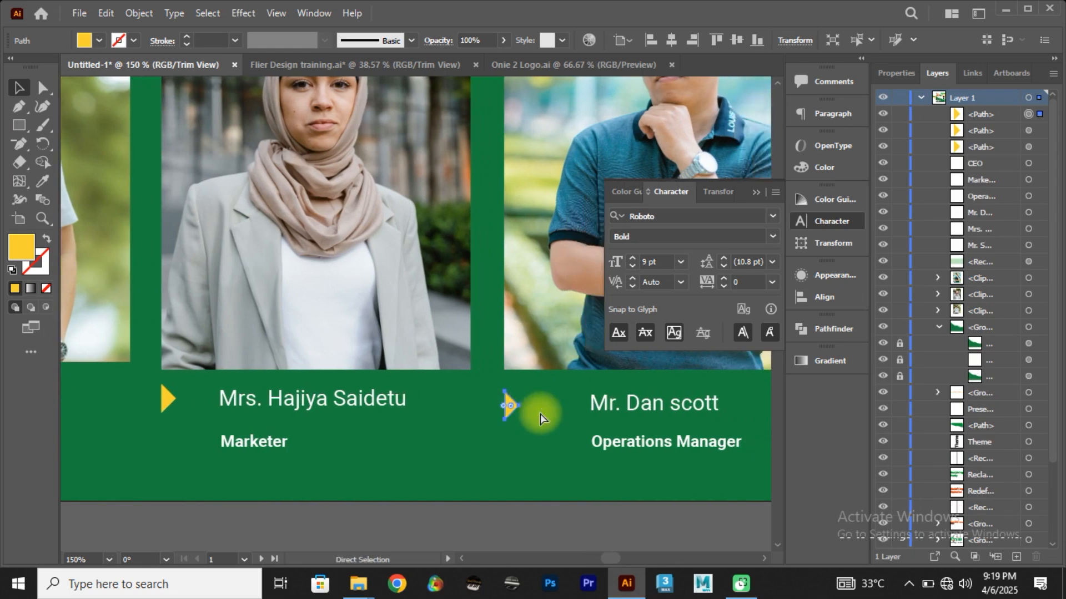
scroll(540, 414, left, 3)
scroll(540, 413, down, 3)
scroll(541, 416, up, 1)
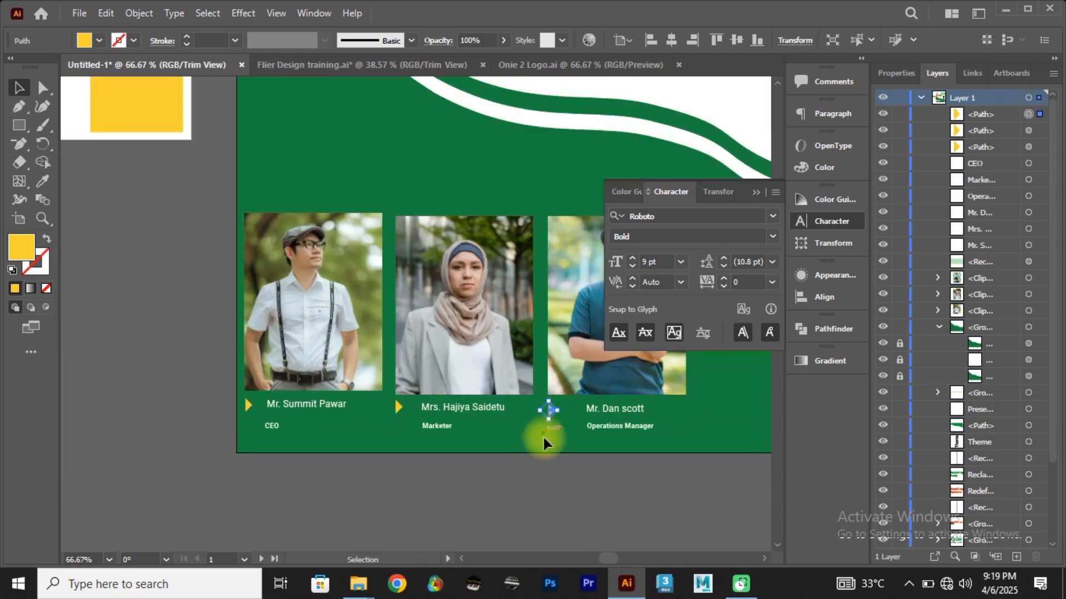
Step: Align the three yellow triangles with one another on their vertical centres
click(550, 481)
click(550, 410)
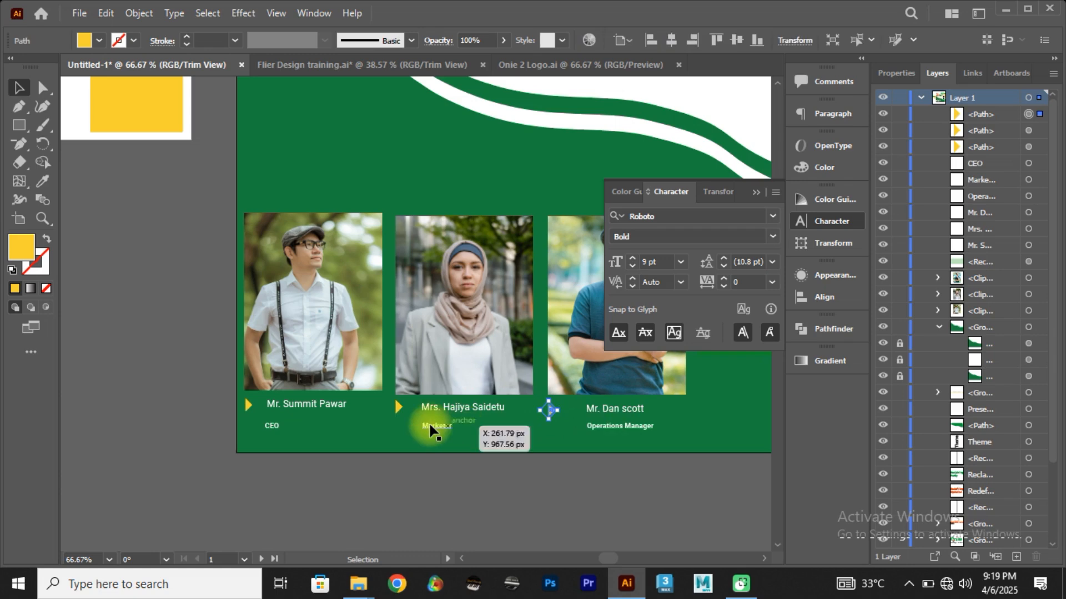
shift+click(397, 406)
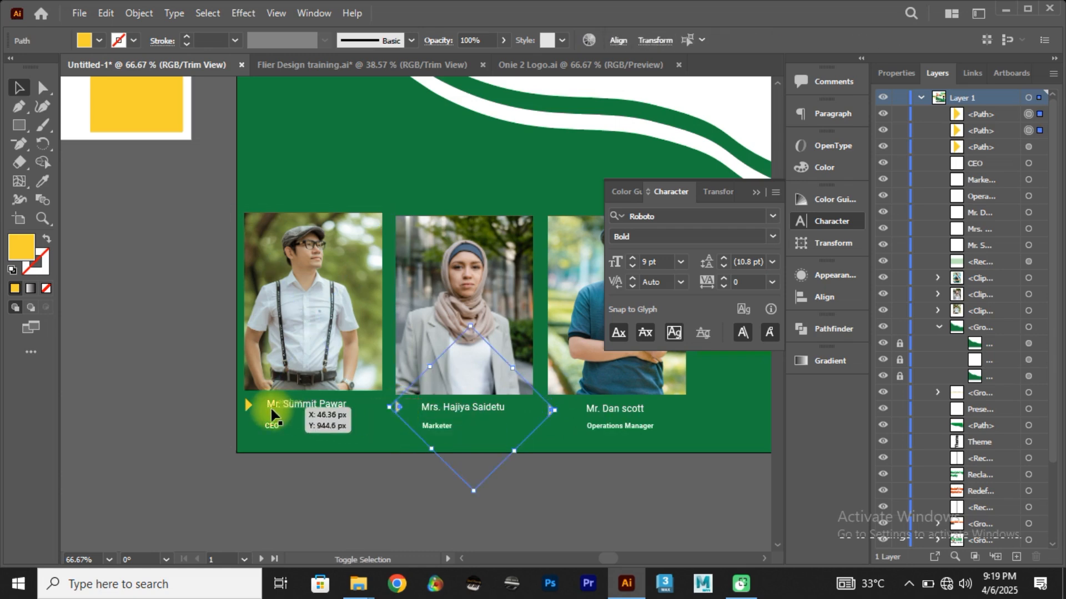
shift+click(245, 404)
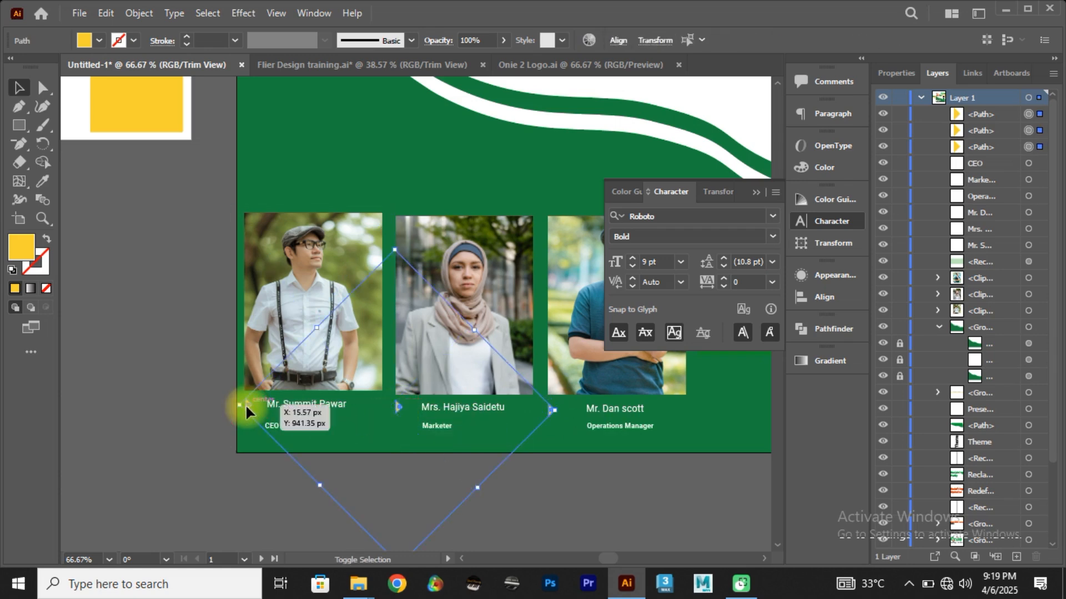
click(903, 74)
click(1006, 380)
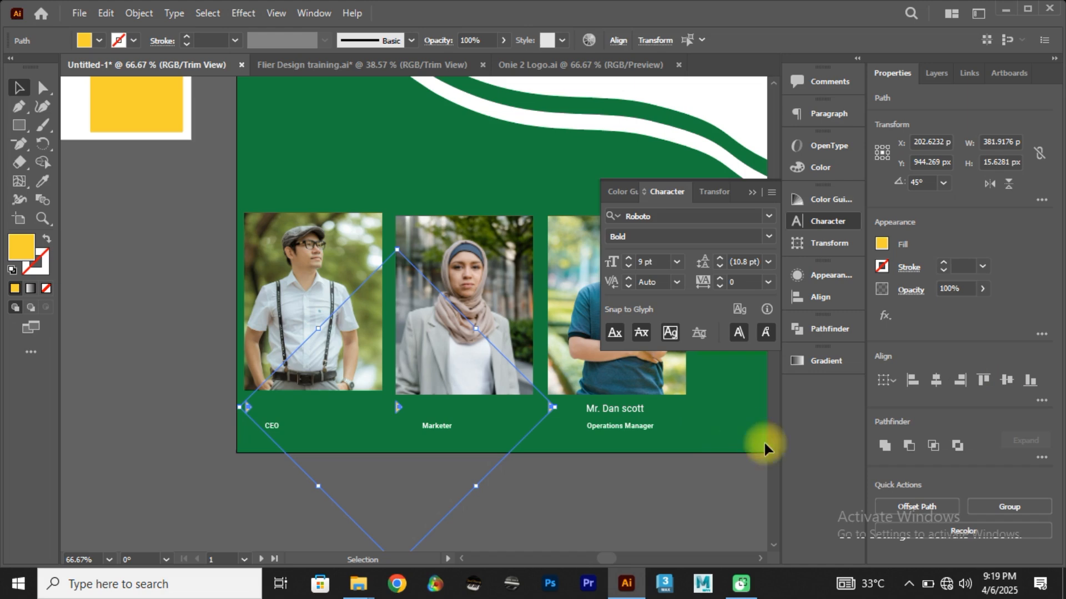
click(639, 497)
Step: Align all three speaker names and their yellow triangles in one row with Vertical Align Center
click(248, 409)
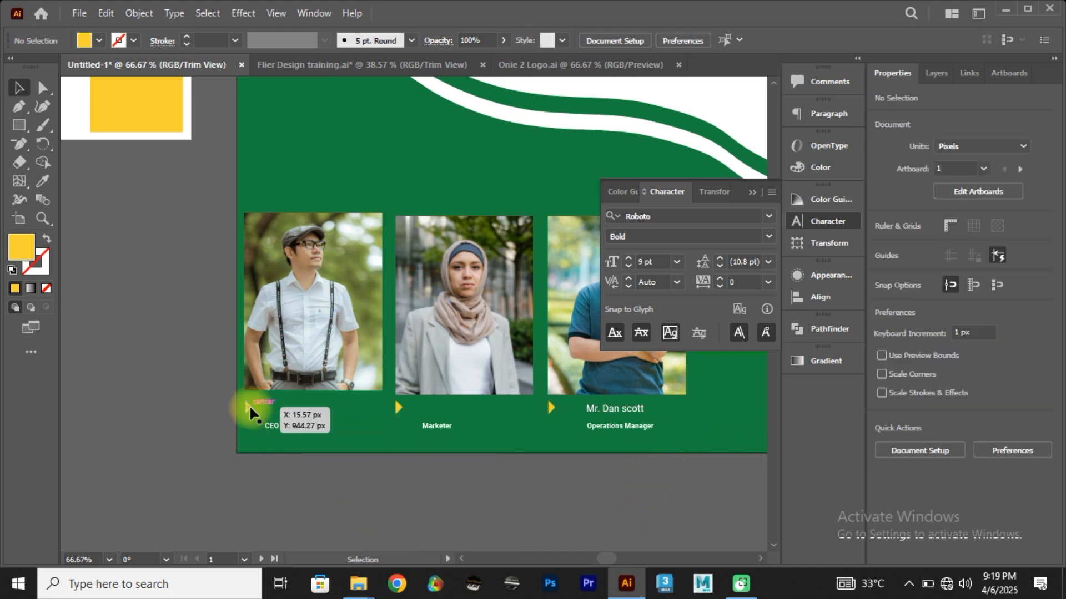
click(281, 477)
click(281, 405)
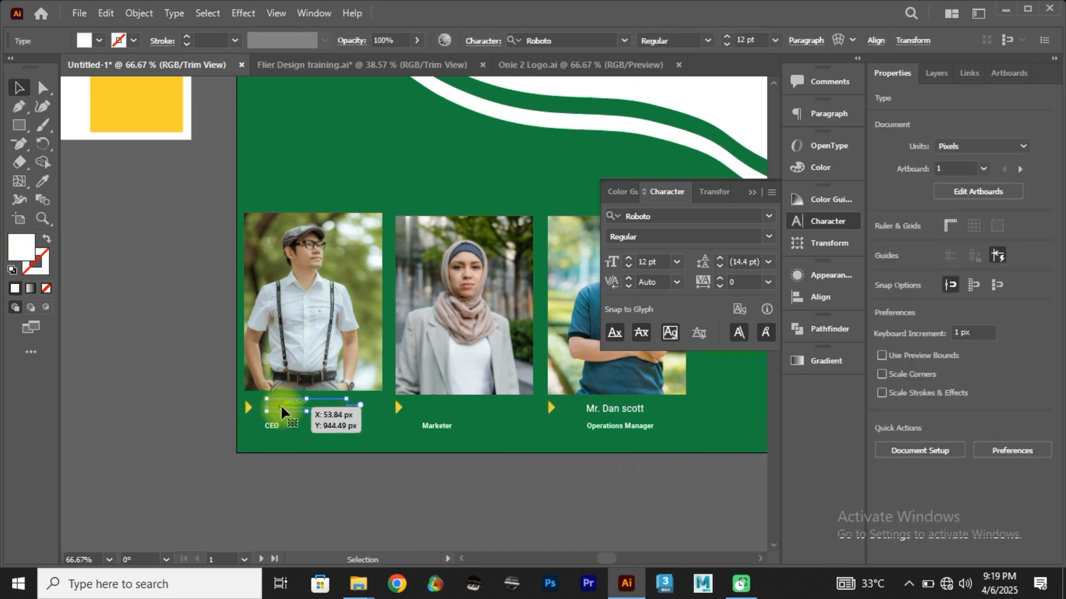
drag(282, 405, 290, 408)
click(247, 408)
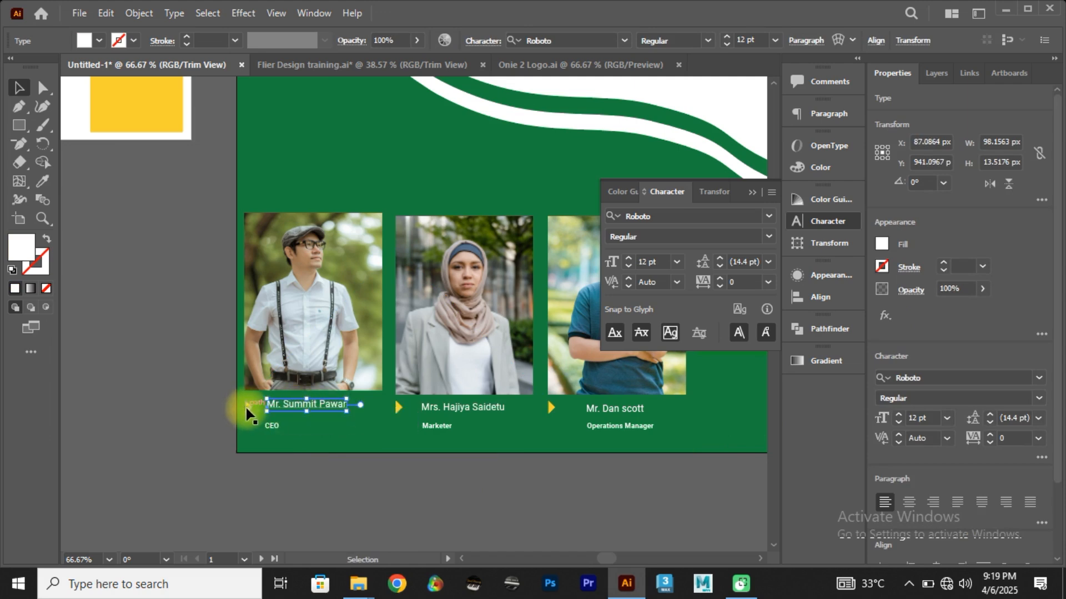
shift+click(282, 407)
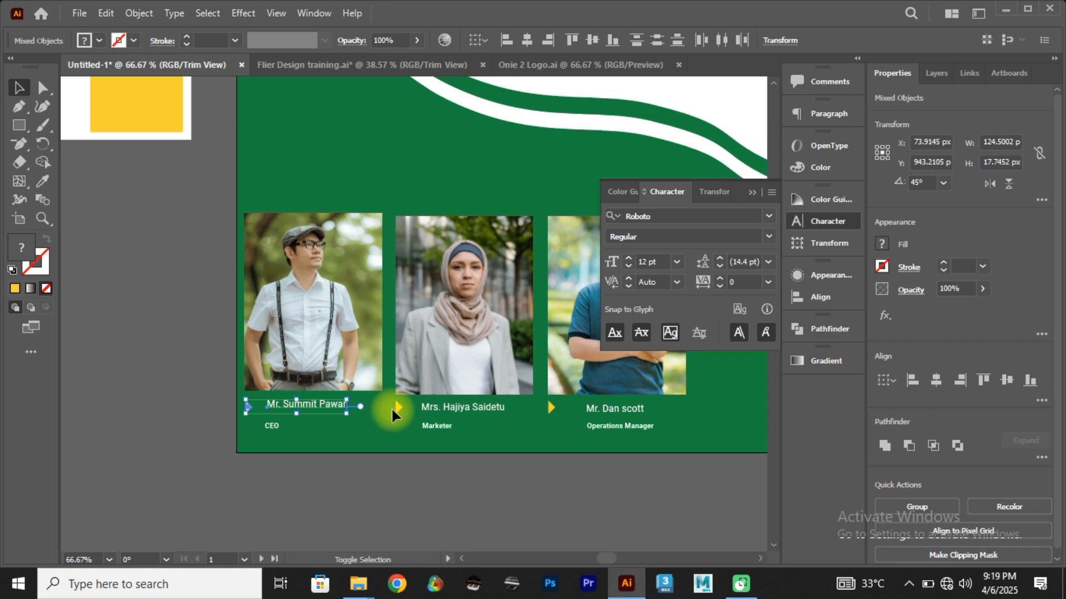
shift+click(395, 407)
shift+click(436, 408)
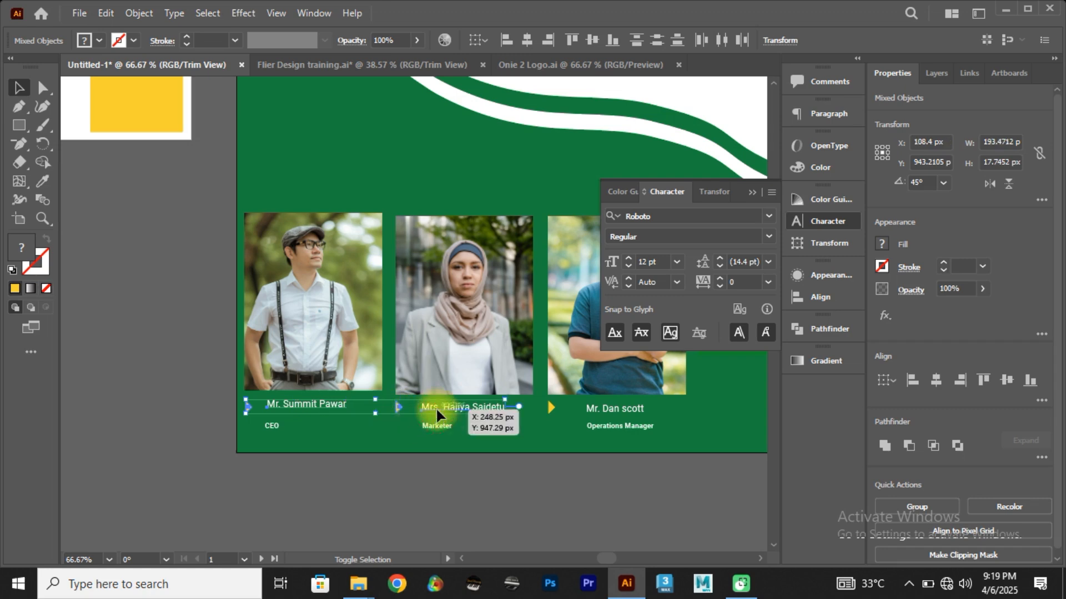
shift+click(552, 410)
shift+click(598, 408)
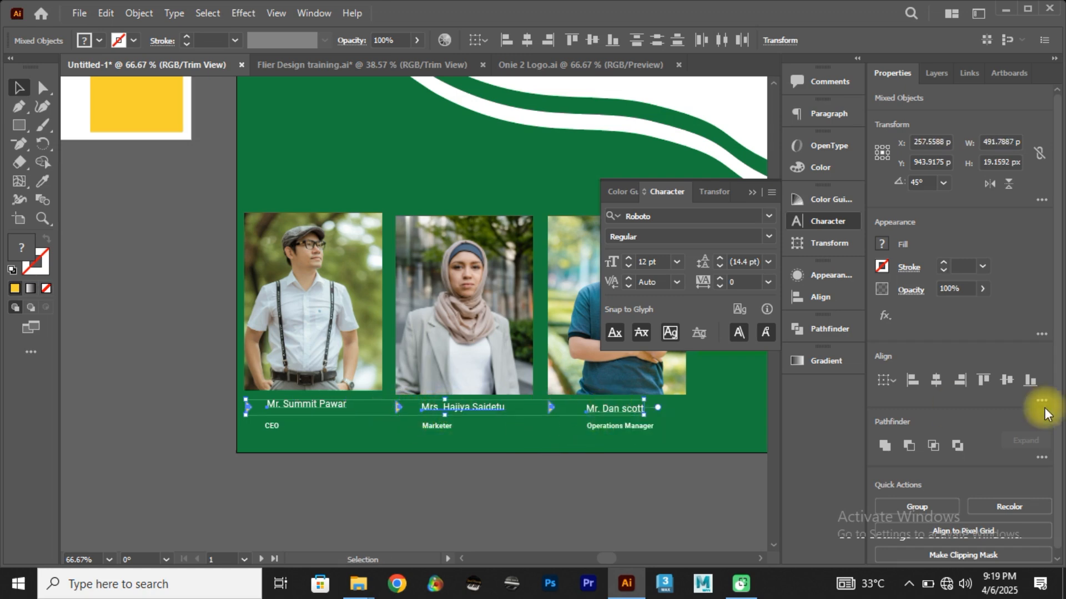
click(1009, 380)
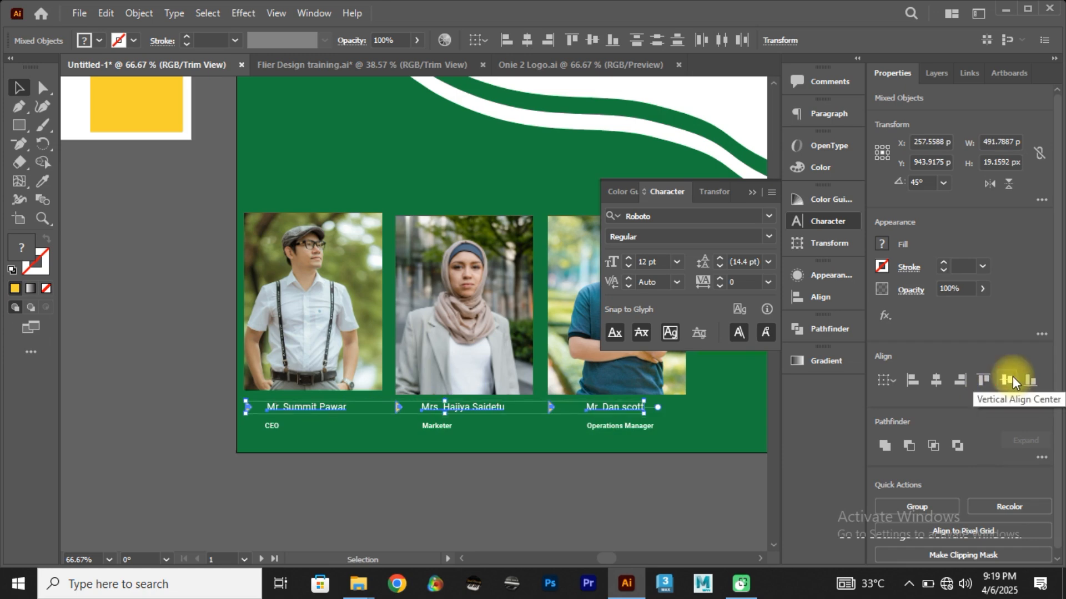
click(638, 477)
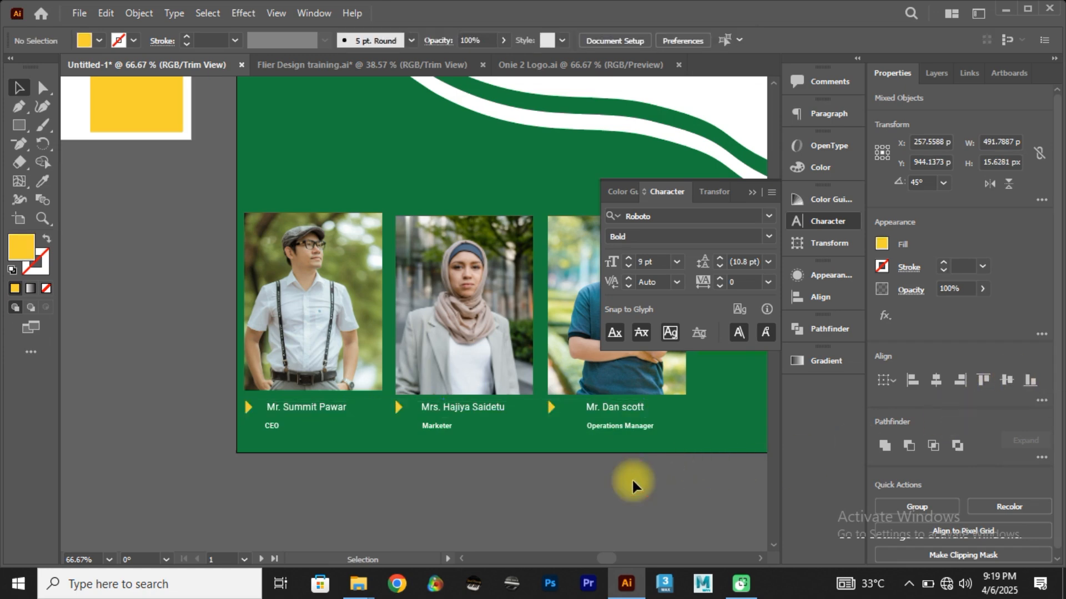
Step: Centre the first speaker's name horizontally with his photo
drag(272, 407, 281, 406)
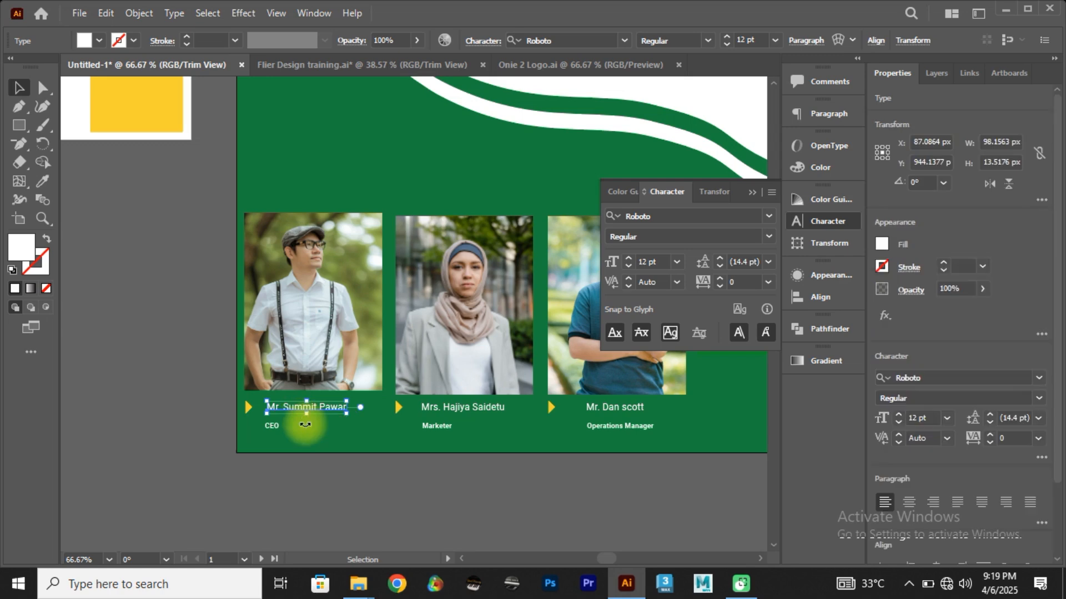
click(301, 425)
click(305, 352)
shift+click(333, 410)
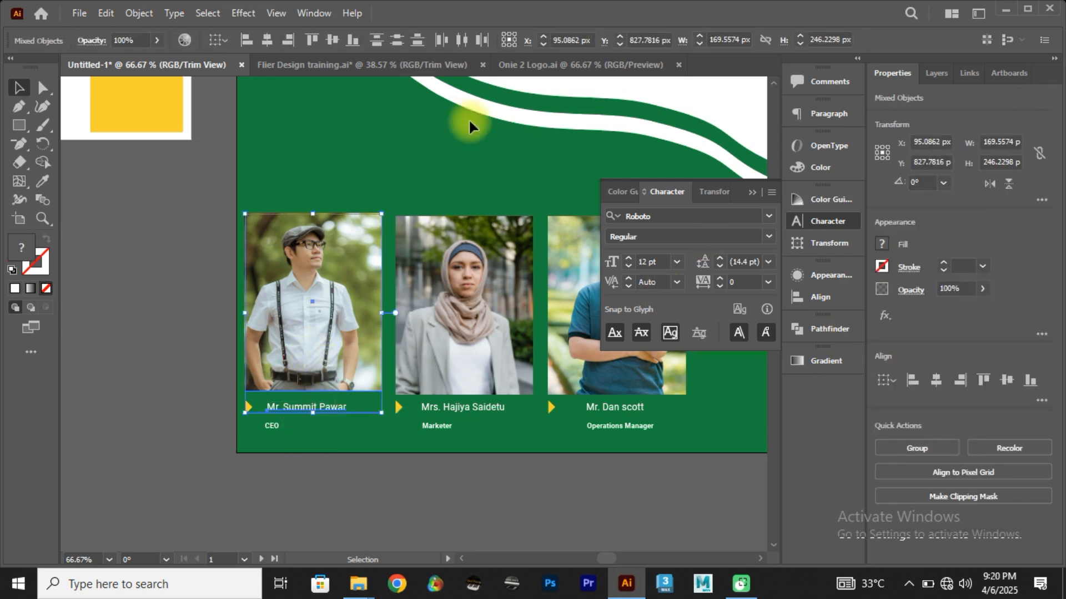
click(271, 37)
Step: Shift the first speaker's photo and name together so the photo's left edge lines up with the yellow triangle
drag(316, 254, 318, 262)
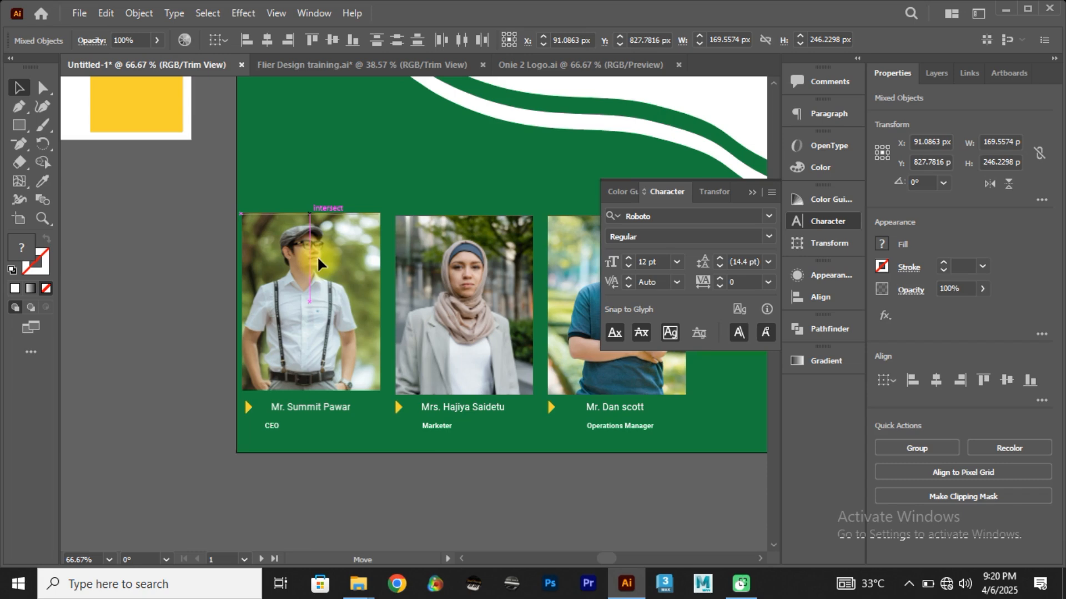
click(429, 490)
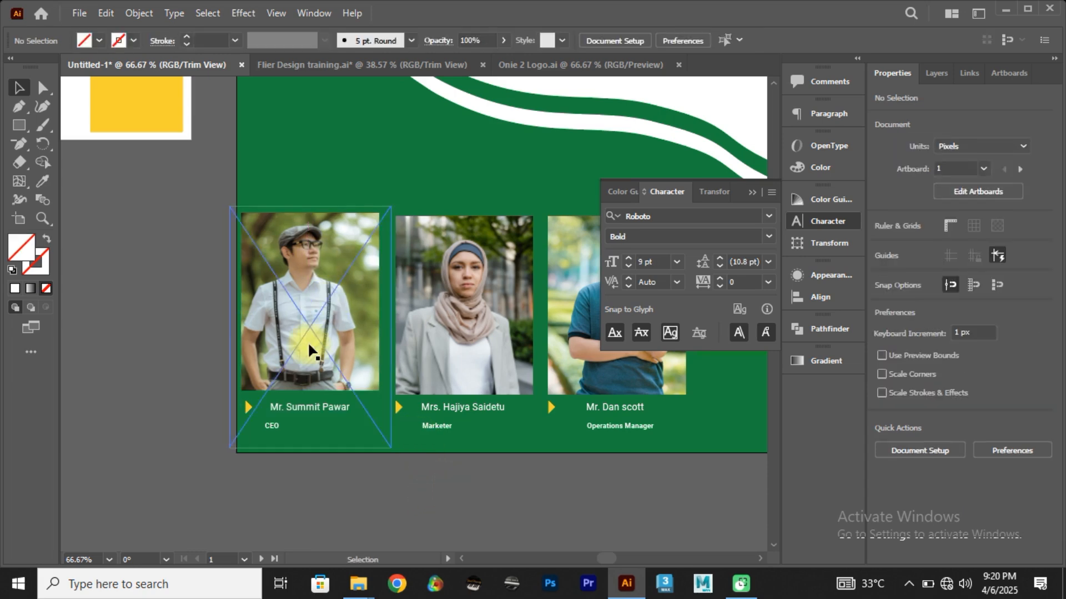
drag(308, 354, 306, 351)
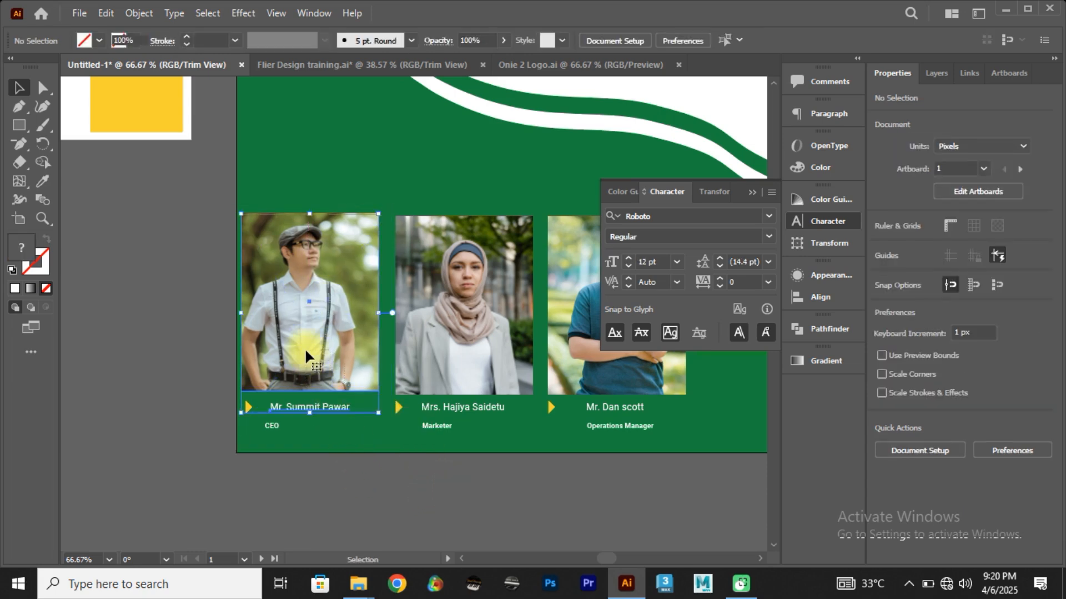
drag(360, 443, 299, 382)
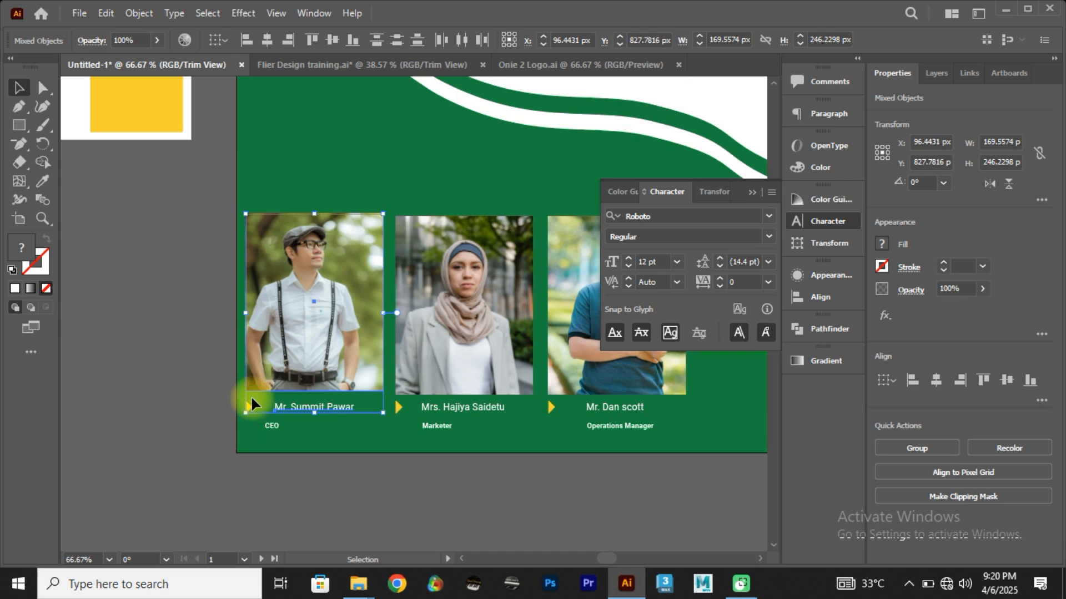
Step: Centre the second speaker's name horizontally with her photo
click(474, 466)
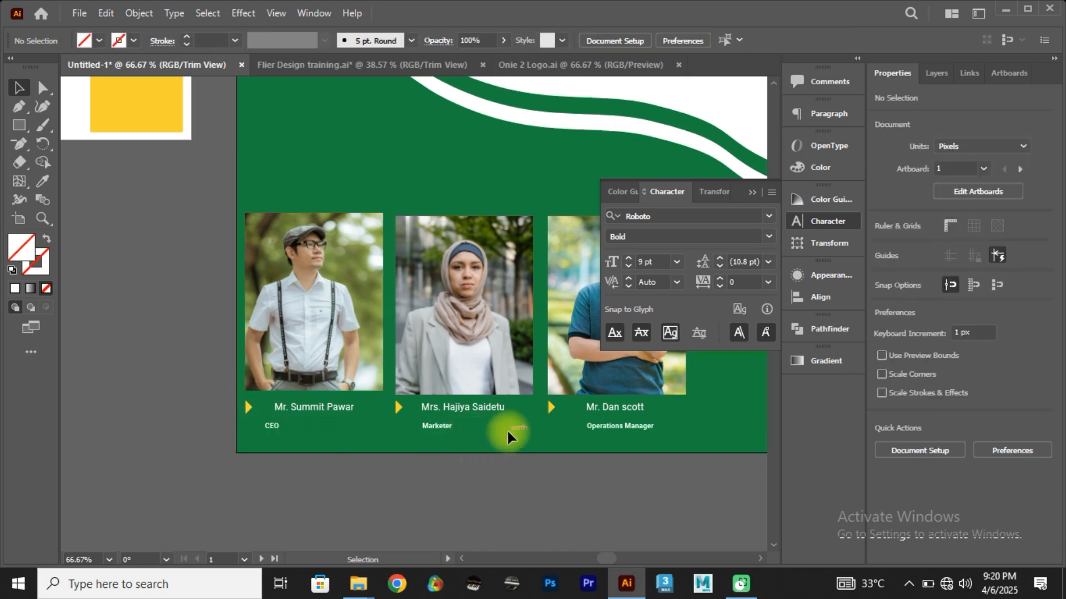
click(461, 333)
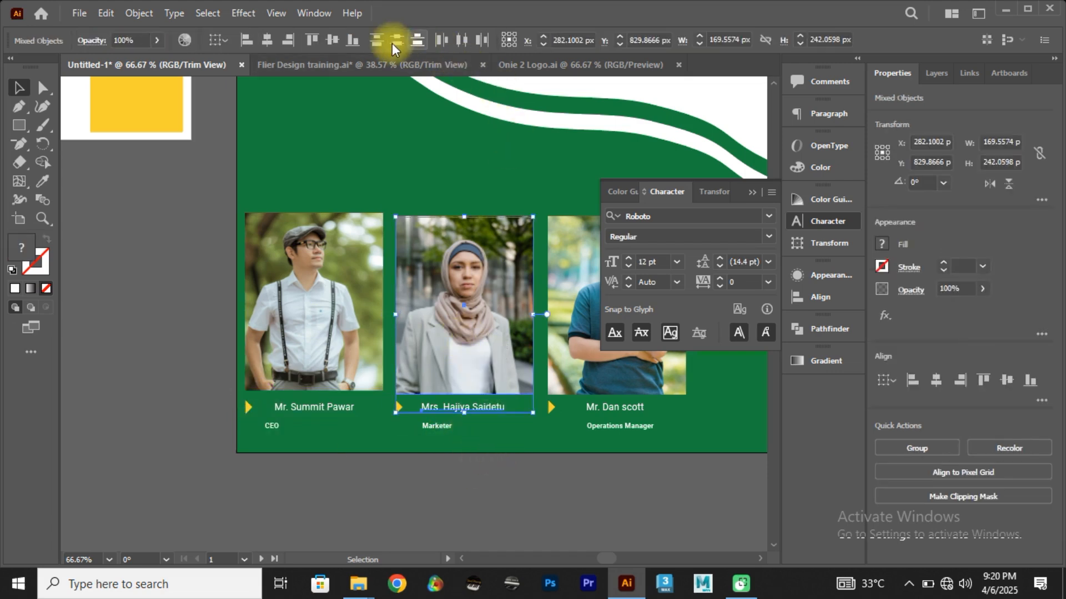
click(262, 38)
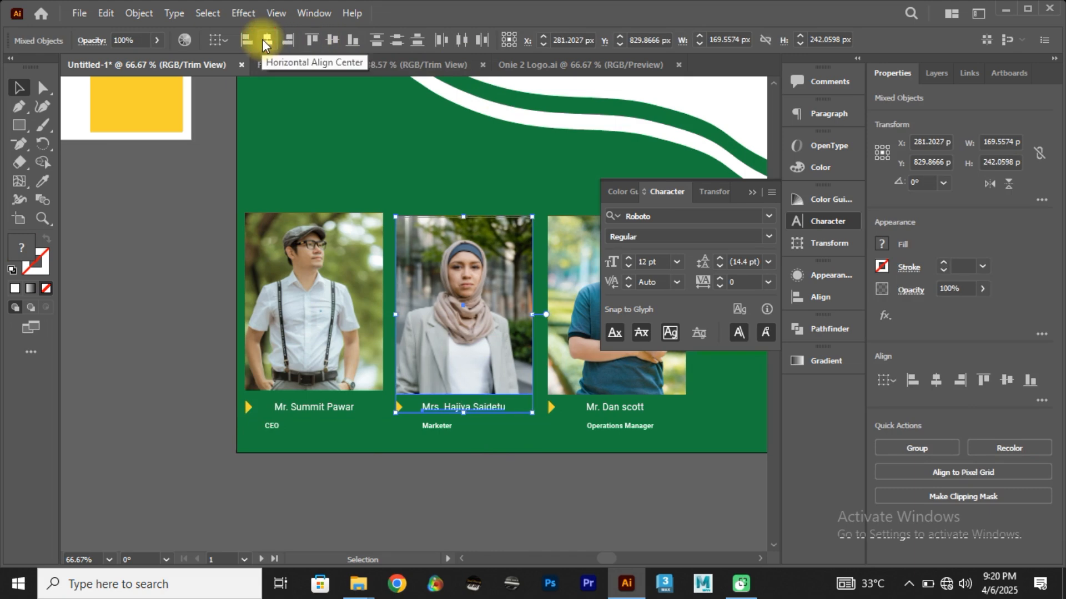
click(494, 464)
Step: Close the floating Character panel and move the Operations Manager title down and left, clear below the third speaker's name
click(750, 198)
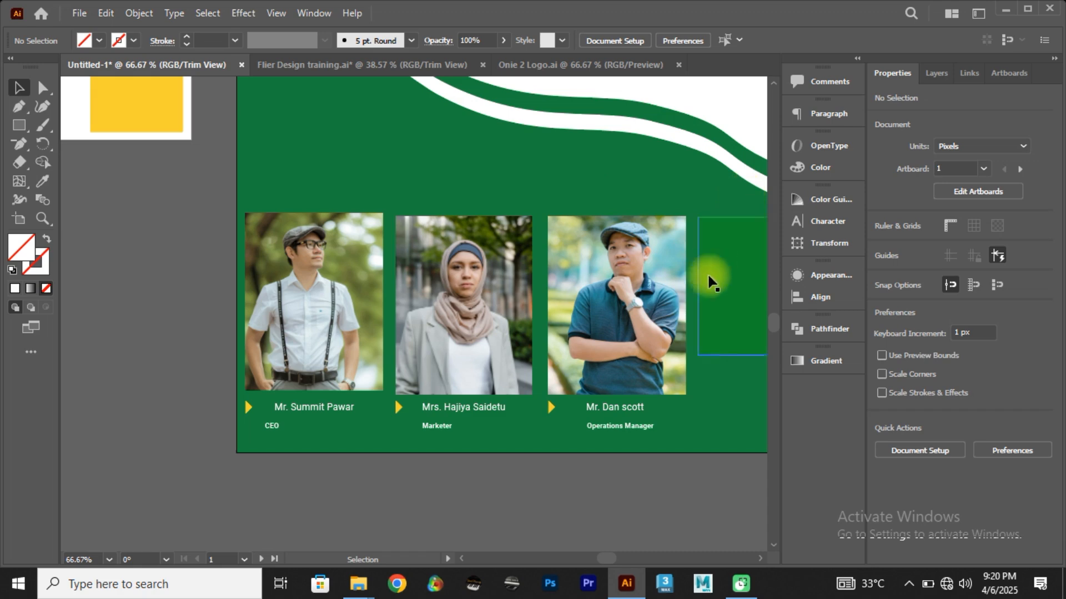
drag(646, 428, 610, 445)
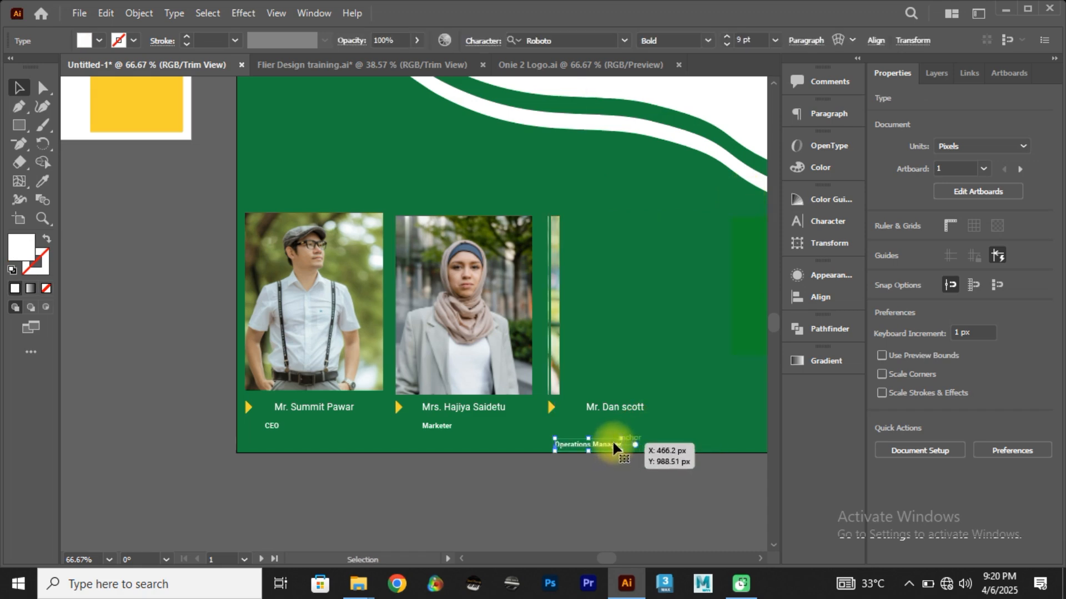
double_click(563, 316)
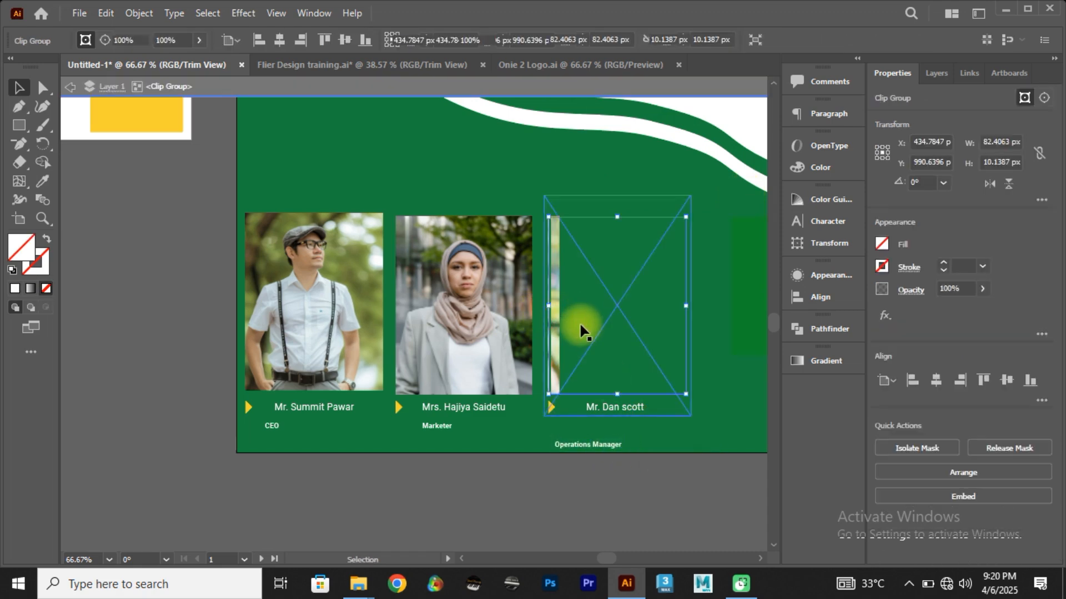
click(69, 89)
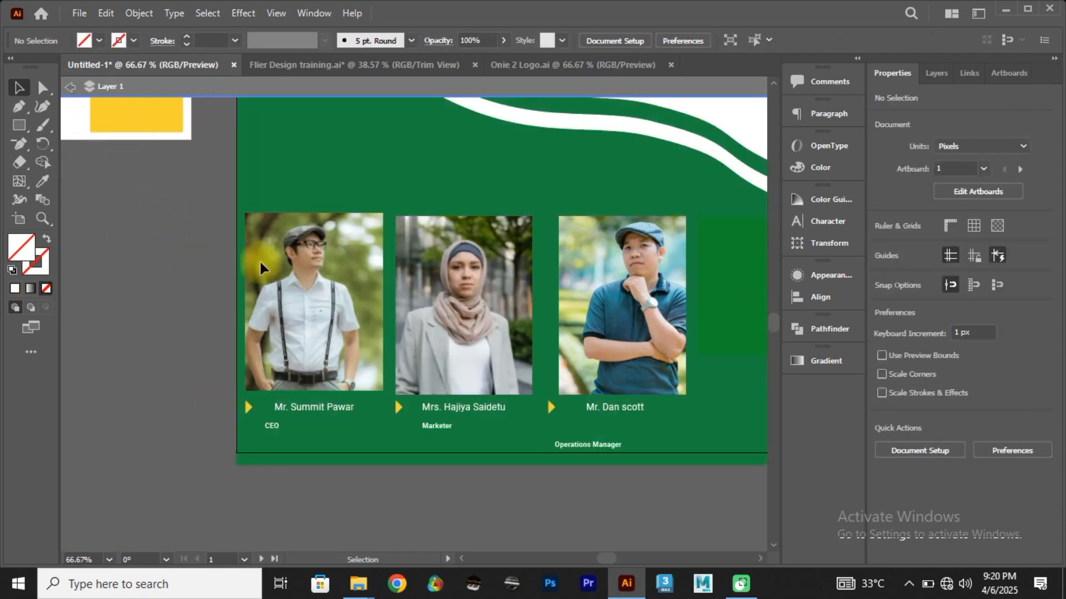
key(a)
key(ctrl+z)
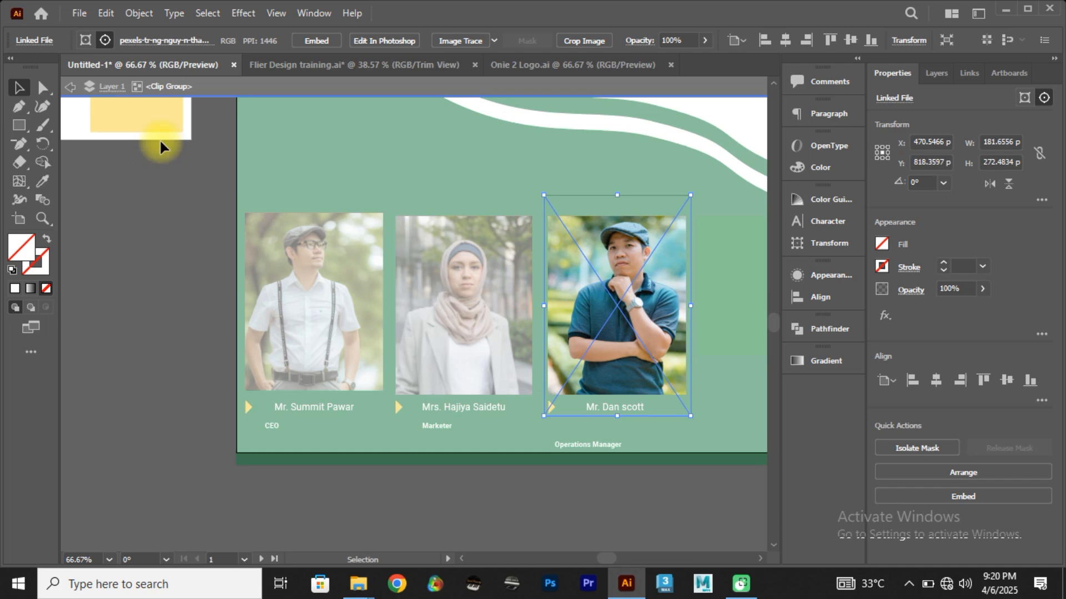
click(71, 89)
click(71, 89)
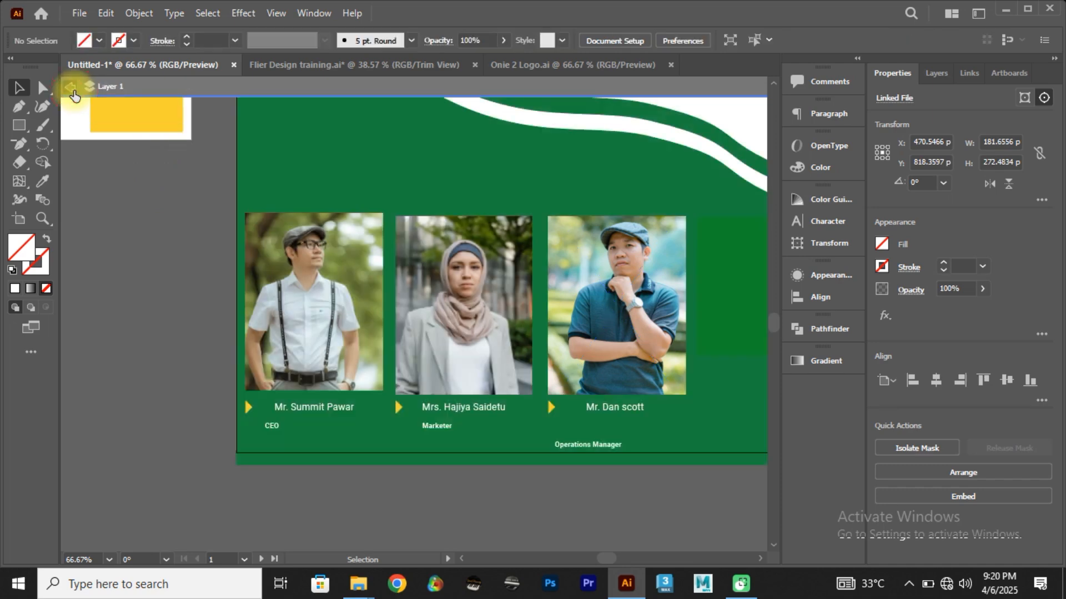
Step: Centre the third speaker's name horizontally with his photo and shift both slightly left together
click(616, 371)
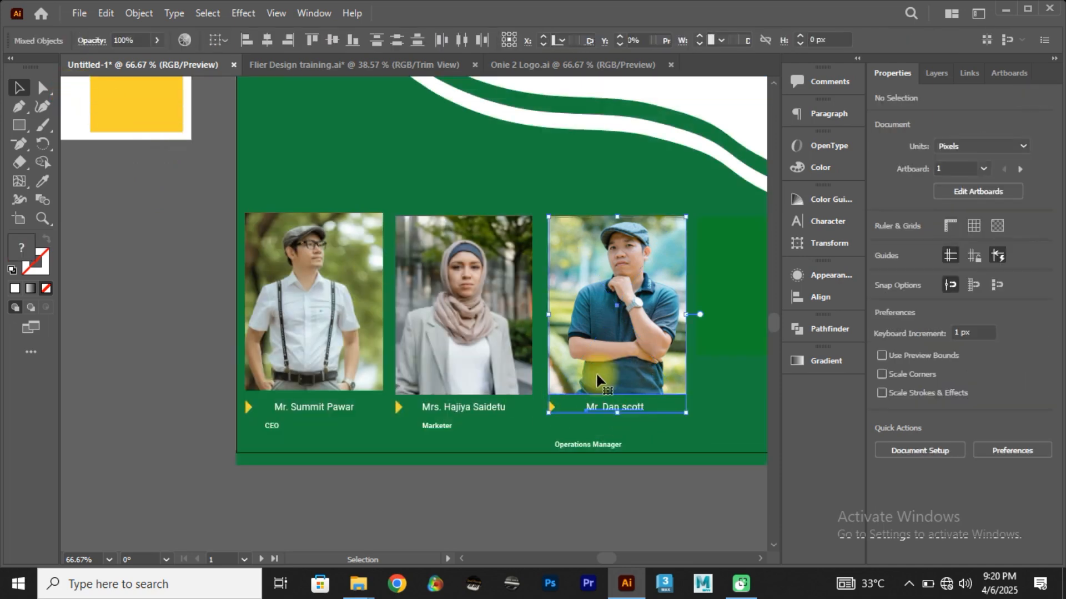
click(271, 40)
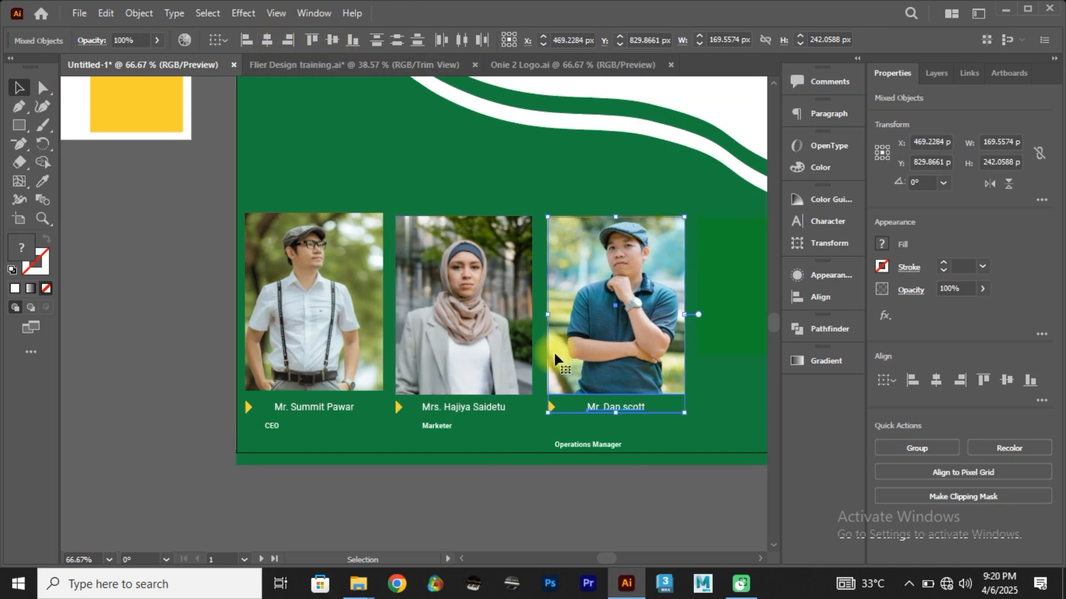
drag(565, 358, 557, 354)
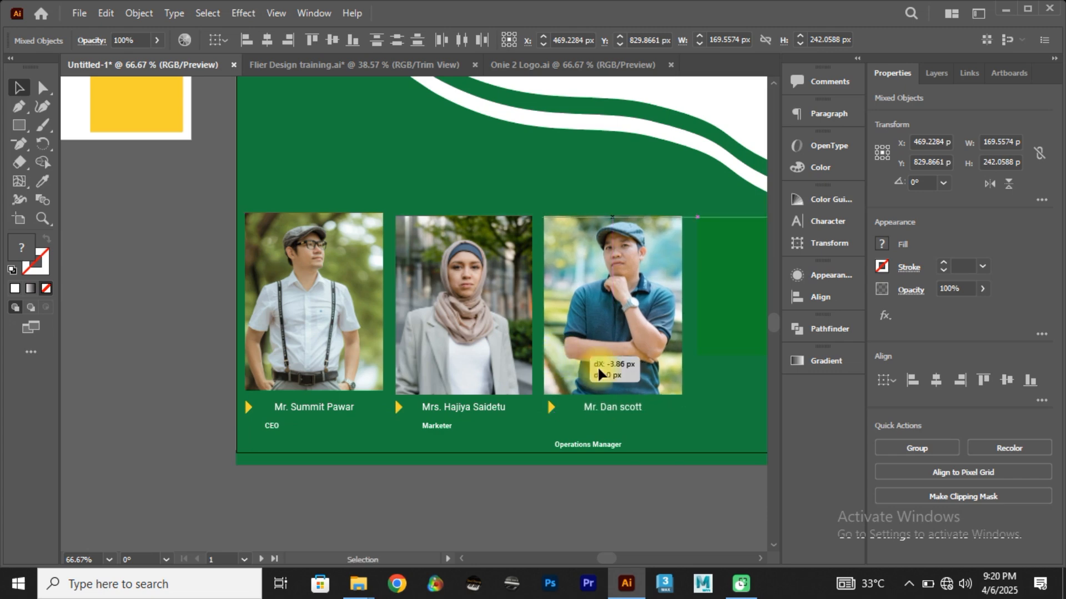
click(732, 355)
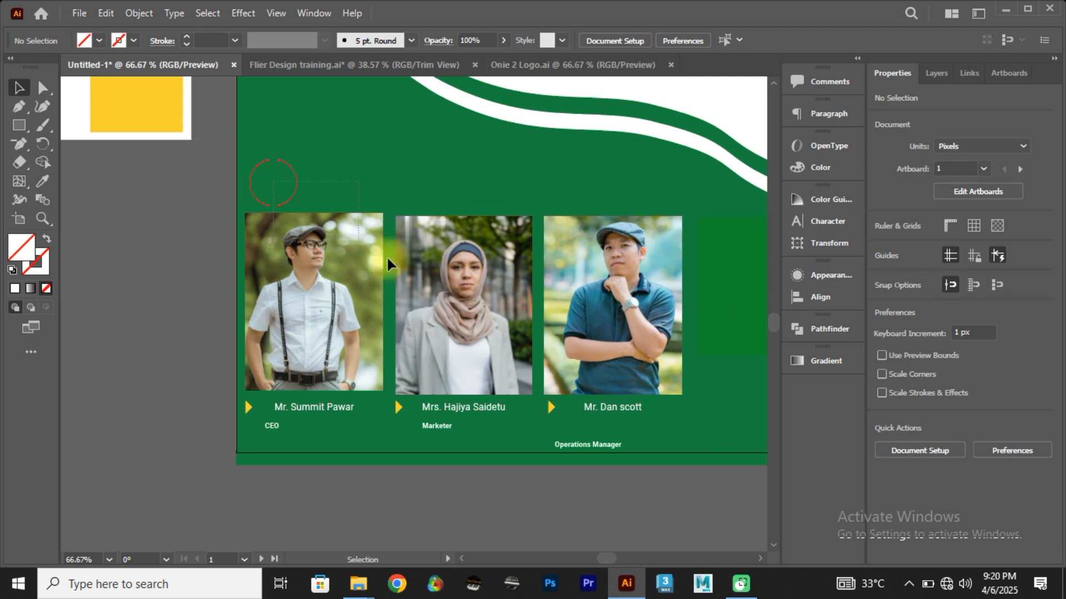
Step: Align the three speaker photos with one another on their vertical centres
click(568, 312)
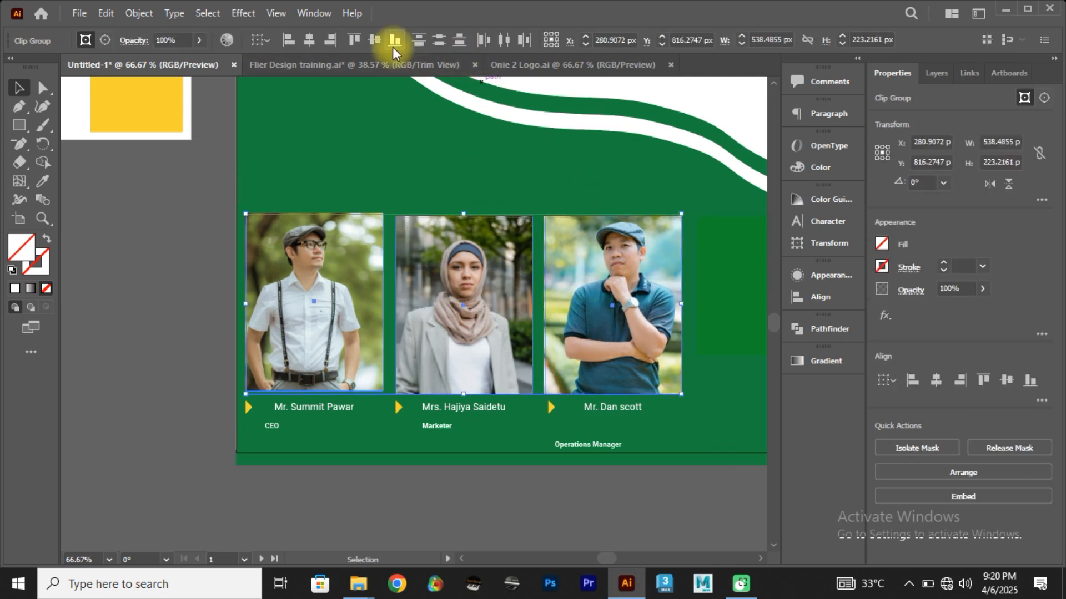
click(375, 38)
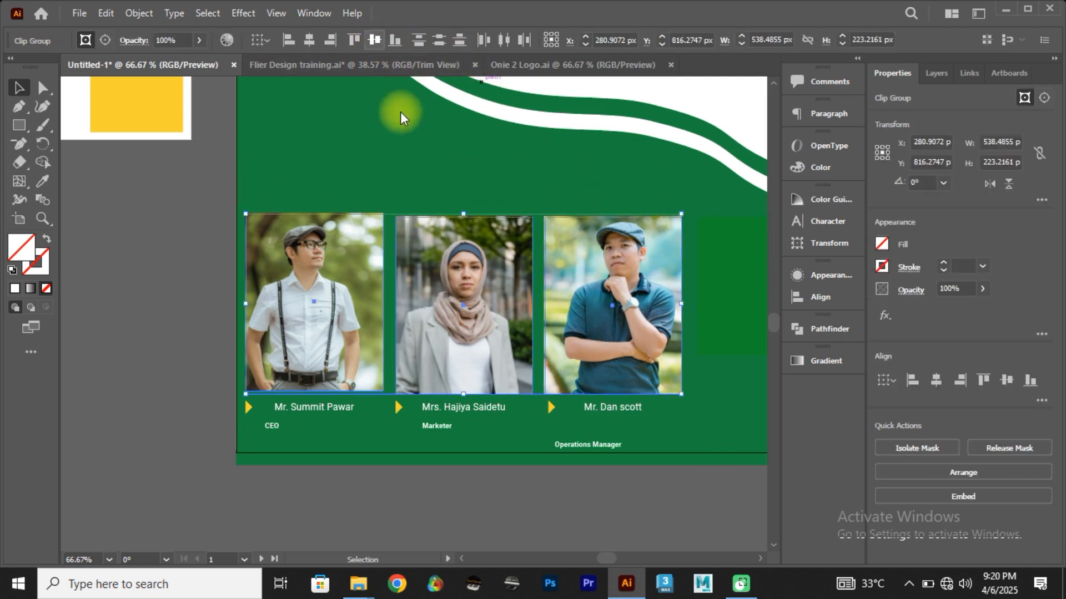
click(363, 164)
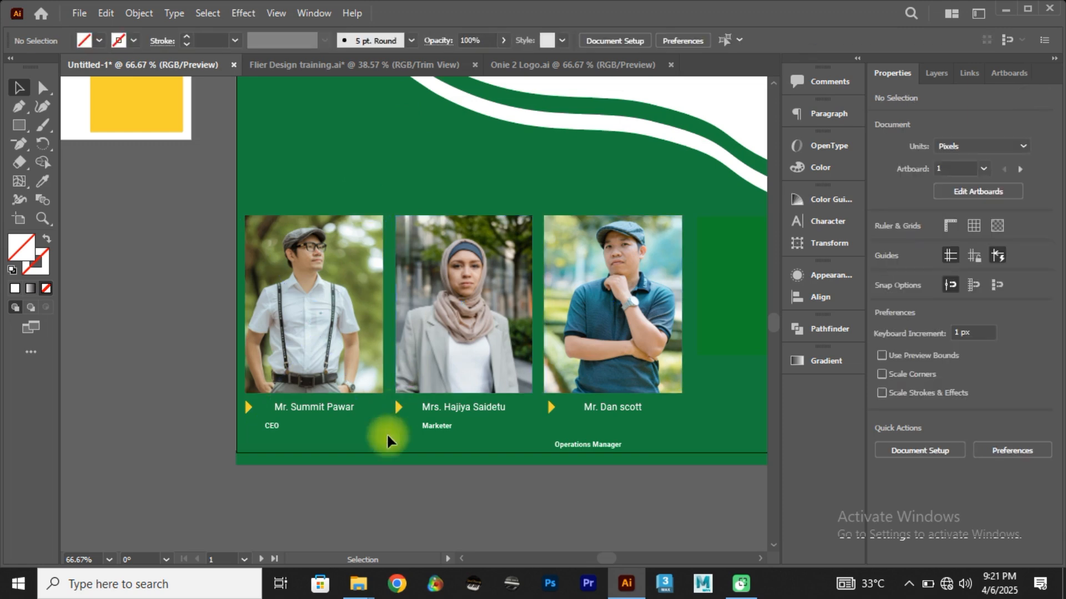
Step: Move the CEO title right so it starts beneath the beginning of the first speaker's name
click(270, 425)
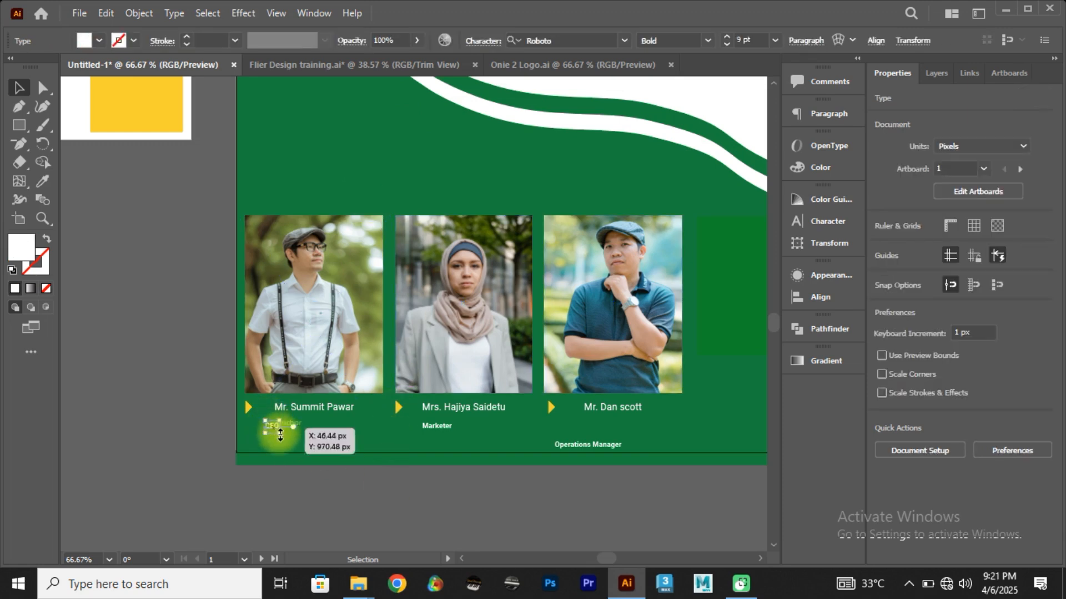
click(341, 483)
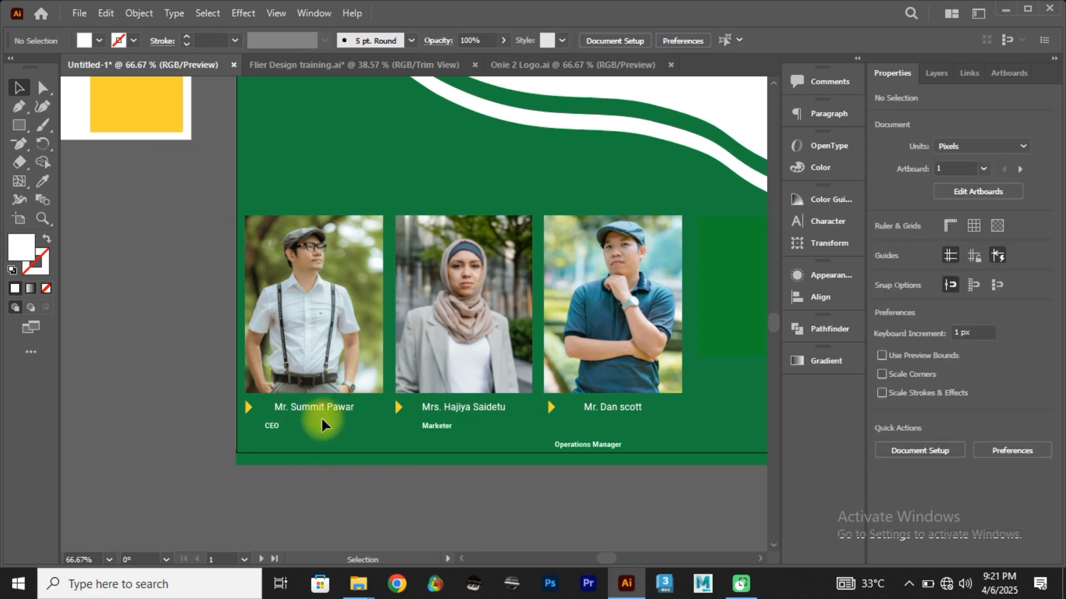
click(276, 430)
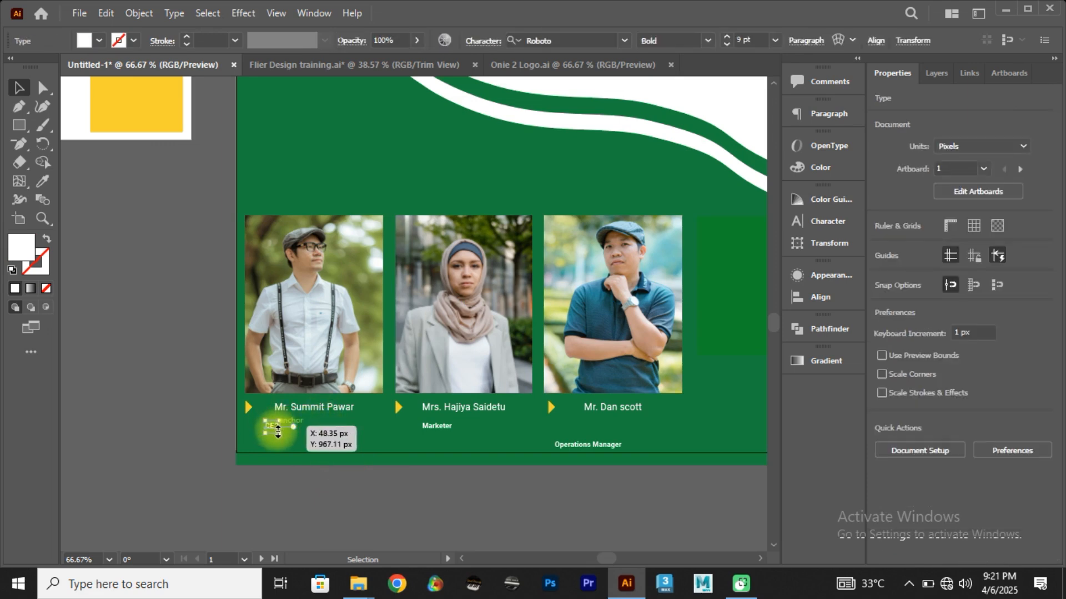
drag(270, 431, 284, 429)
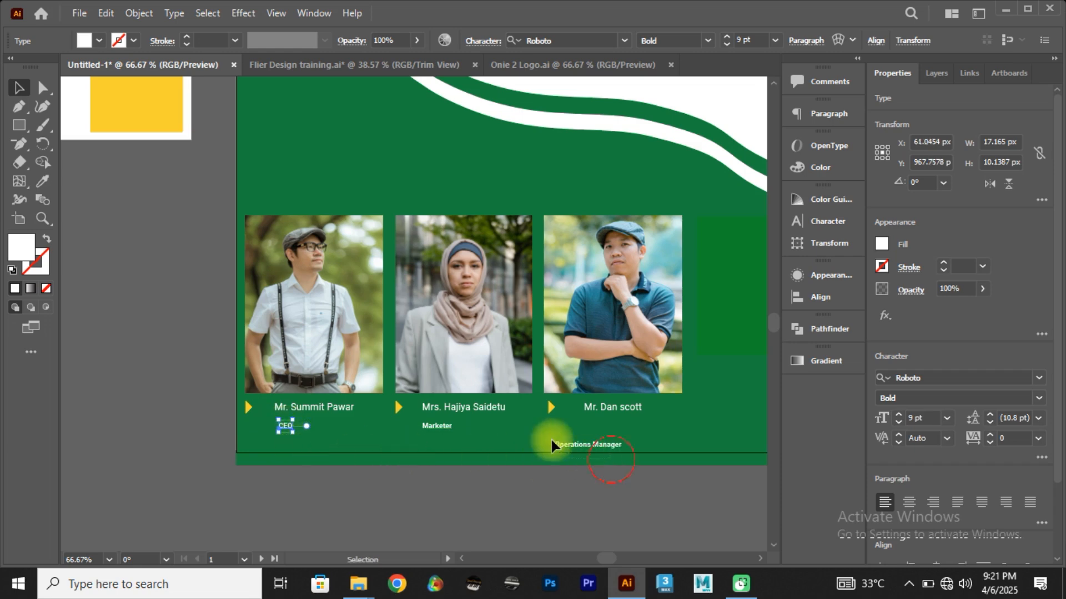
Step: Align the three job titles in one row with Vertical Align Center and move the row up closer to the names
drag(280, 425, 277, 422)
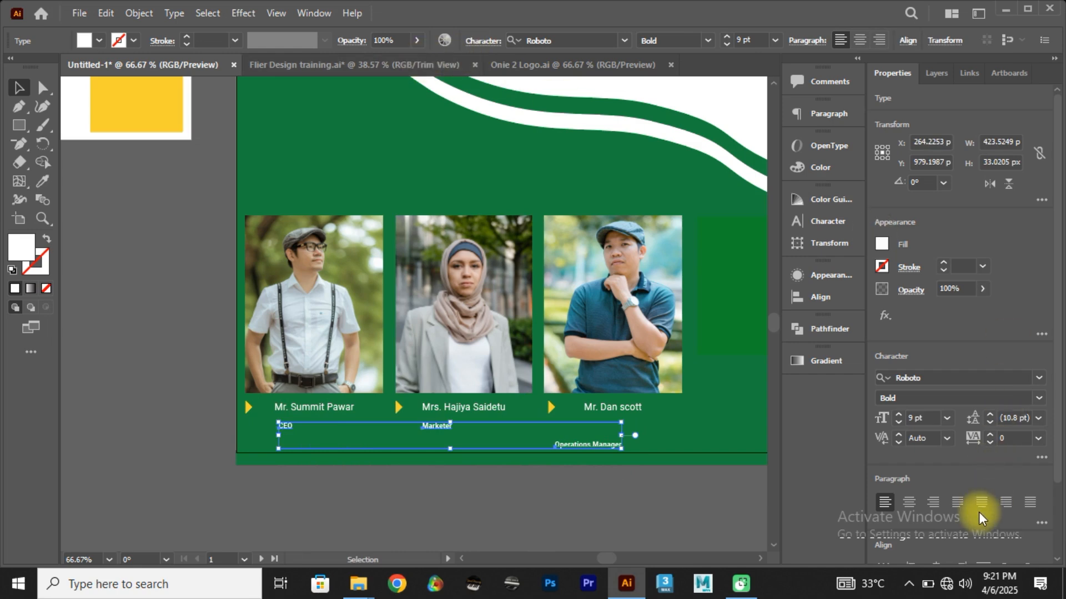
scroll(969, 446, down, 3)
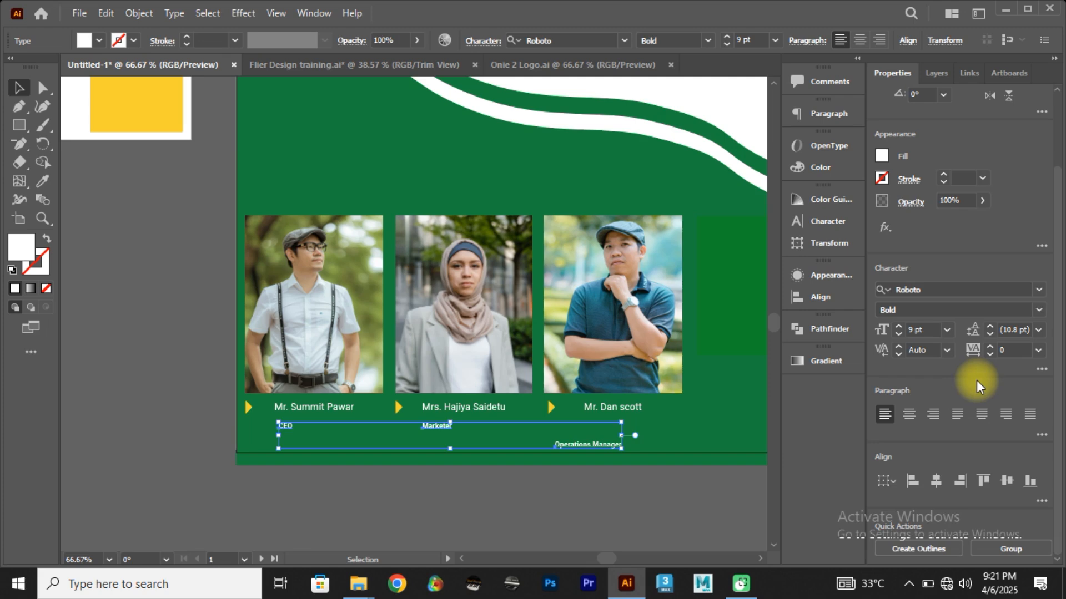
click(1005, 482)
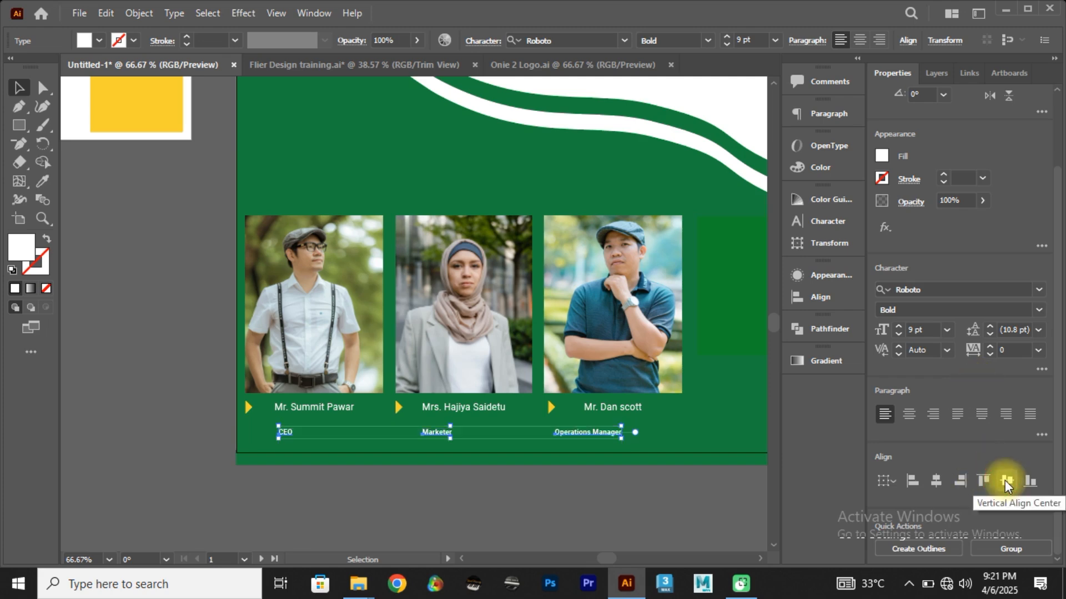
drag(602, 431, 599, 424)
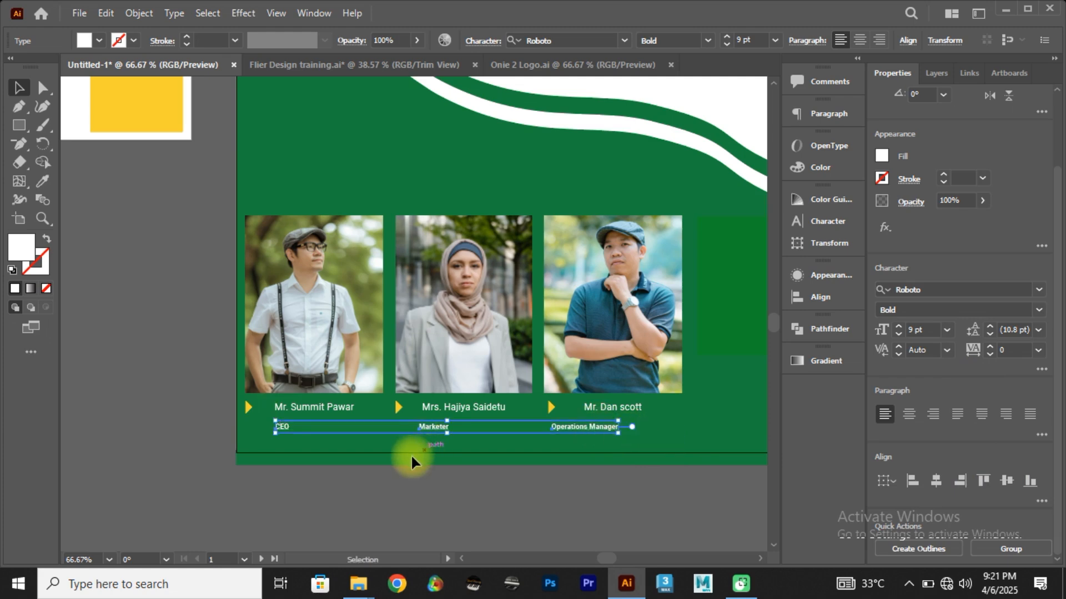
click(388, 445)
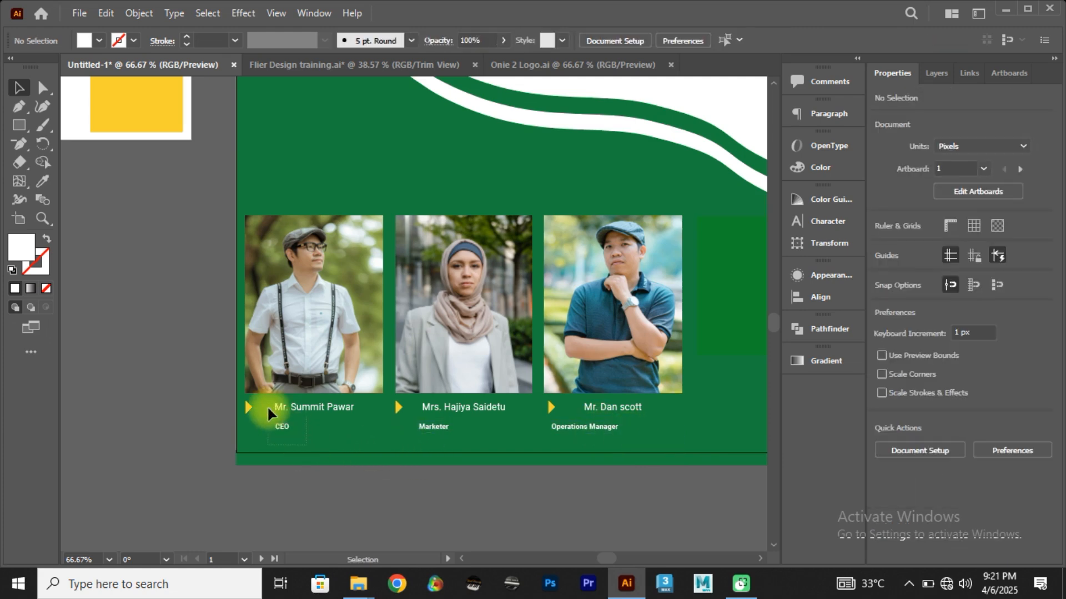
Step: Centre the first speaker's name and CEO title horizontally with his photo, then shift all three right, clear of the artboard edge
click(275, 375)
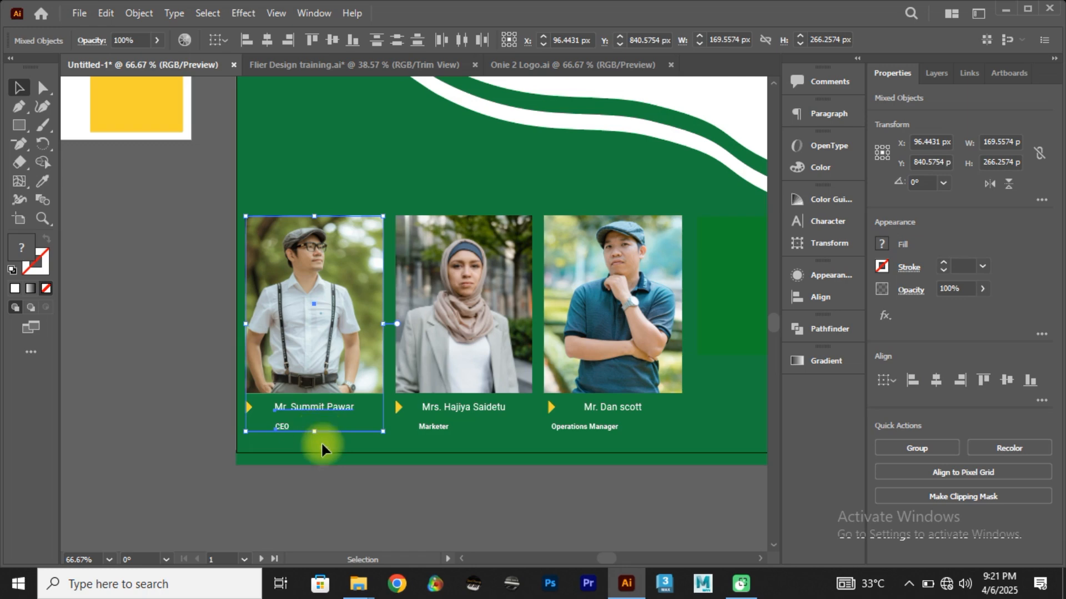
drag(336, 449, 278, 307)
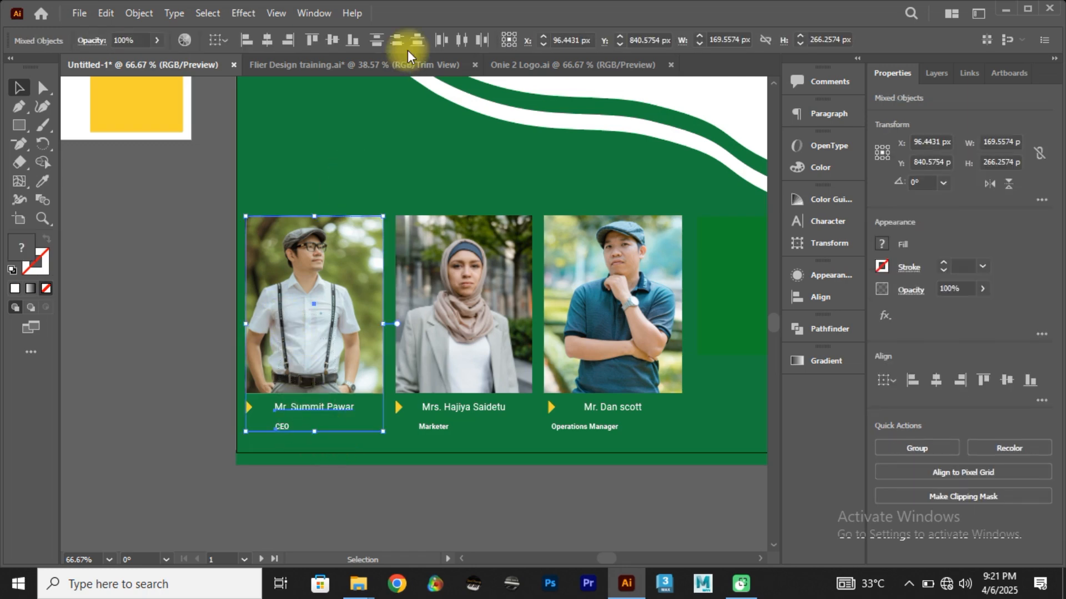
click(273, 33)
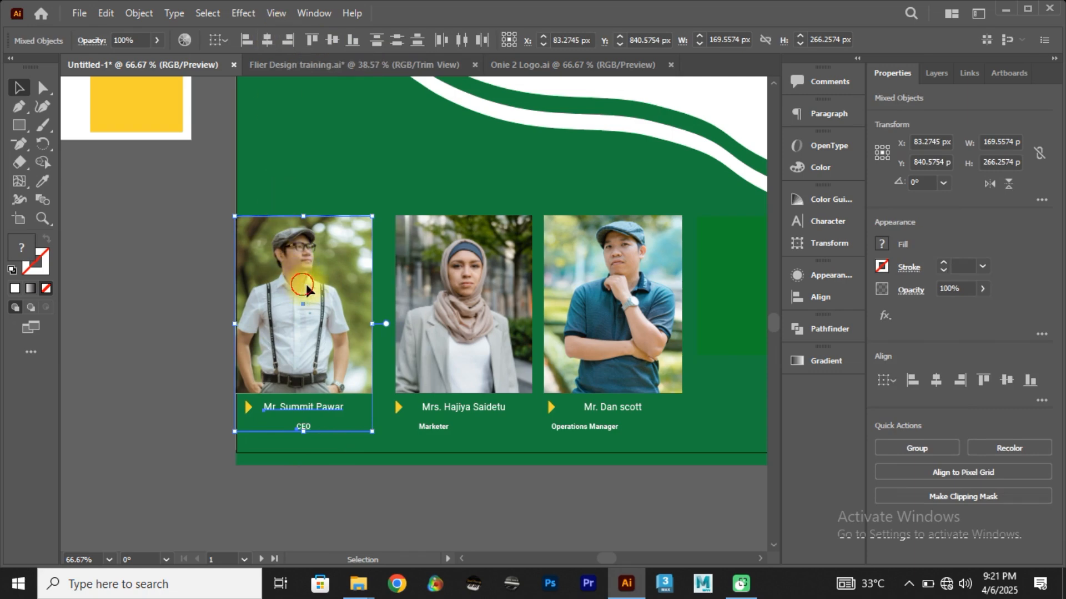
drag(304, 281, 314, 283)
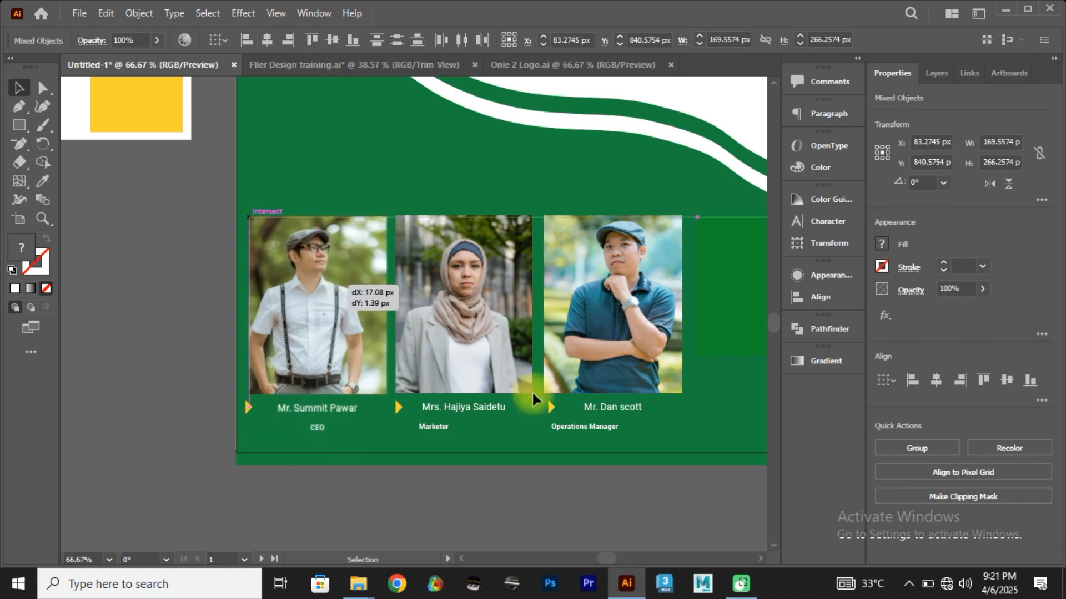
click(494, 435)
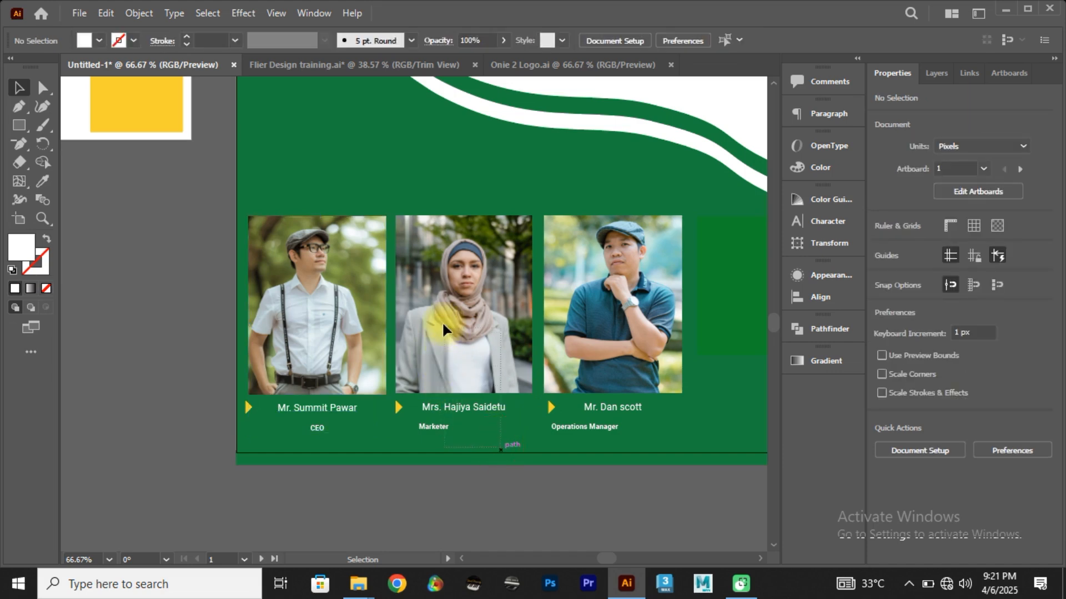
Step: Centre the second speaker's name and Marketer title horizontally with her photo and shift them right to restore the gap between photos
click(424, 314)
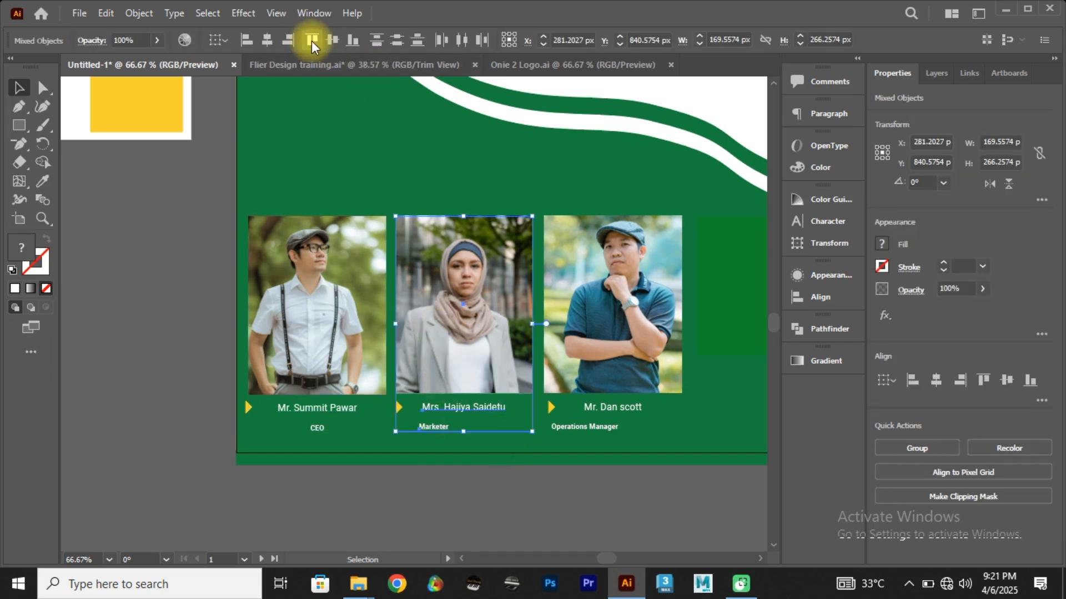
click(267, 42)
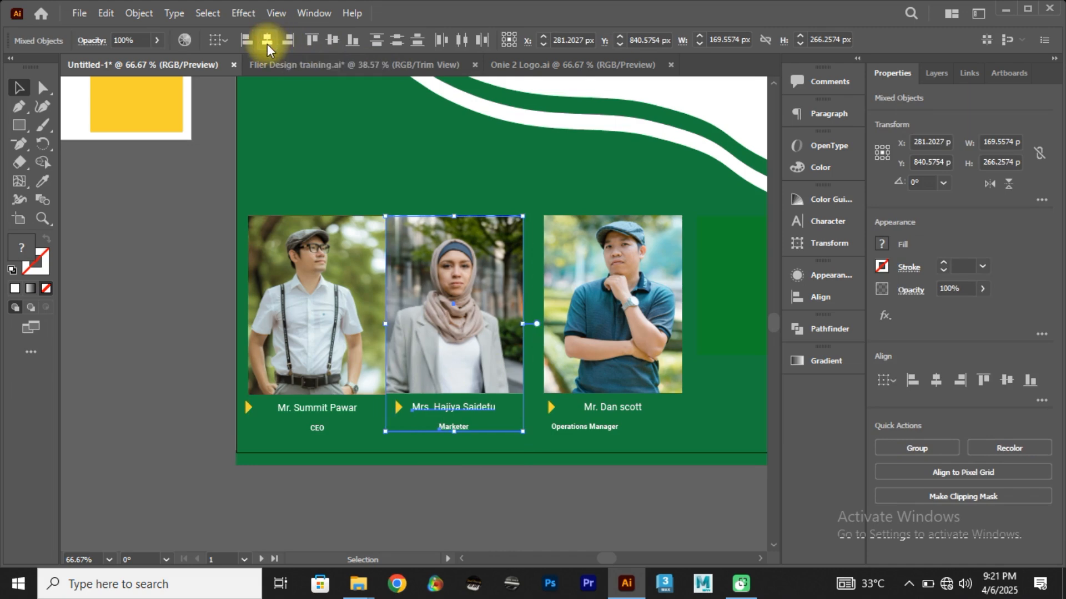
drag(434, 275, 541, 361)
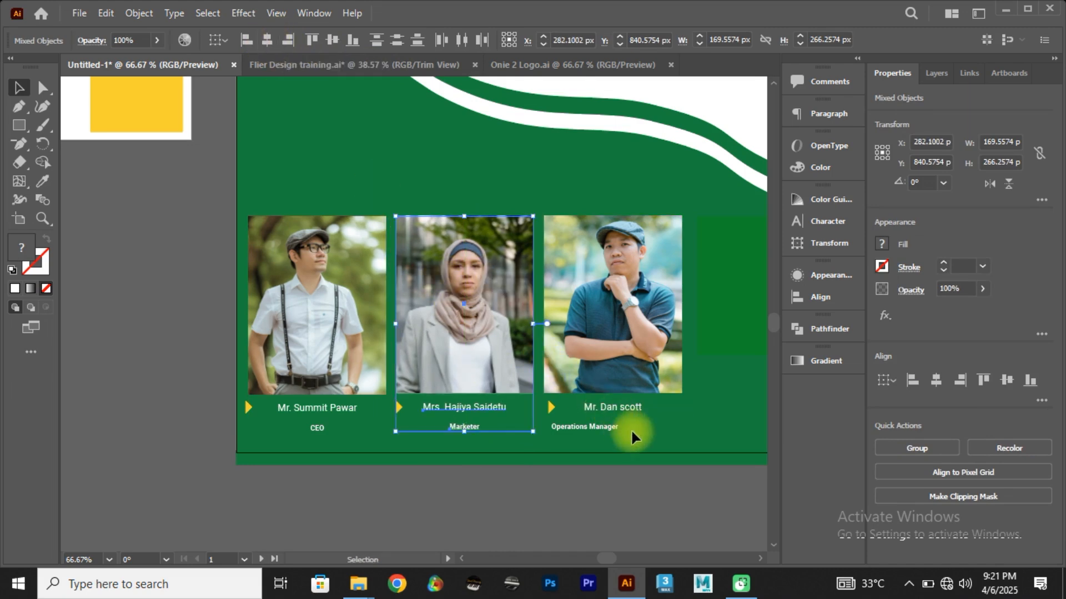
Step: Centre the third speaker's name and Operations Manager title horizontally with his photo and shift them right to restore the gap between photos
click(602, 337)
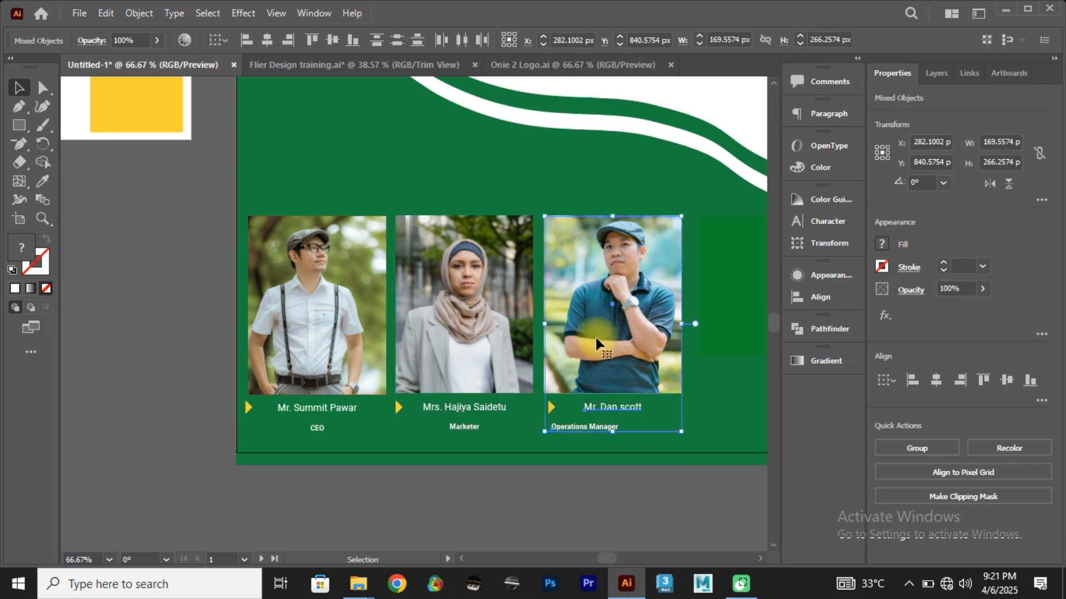
click(268, 40)
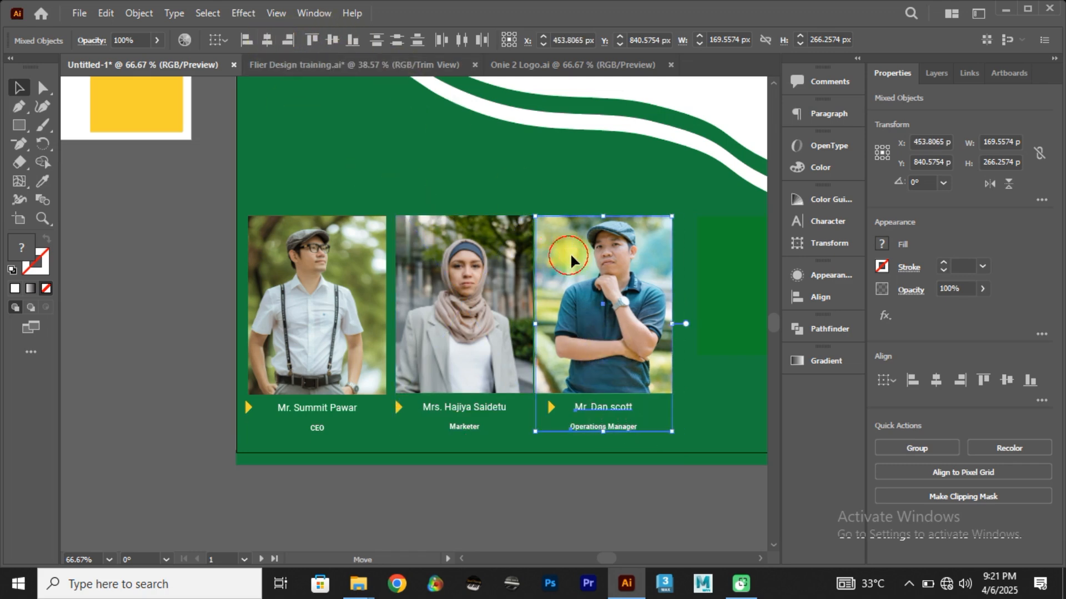
drag(570, 255, 581, 260)
click(394, 448)
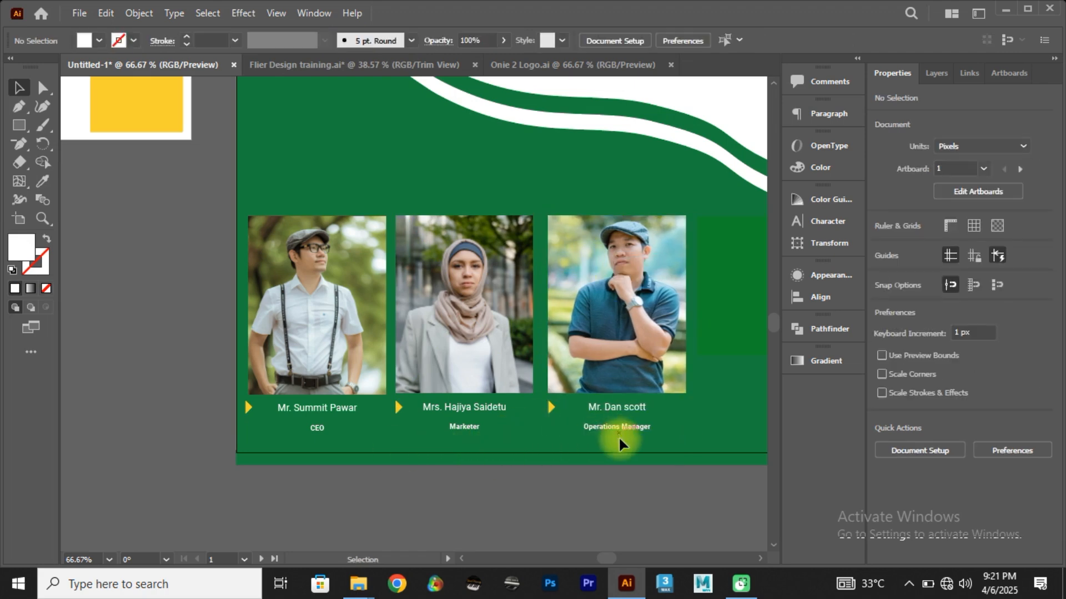
Step: Nudge the row of three job titles up a few pixels, closer to the speakers' names
click(306, 429)
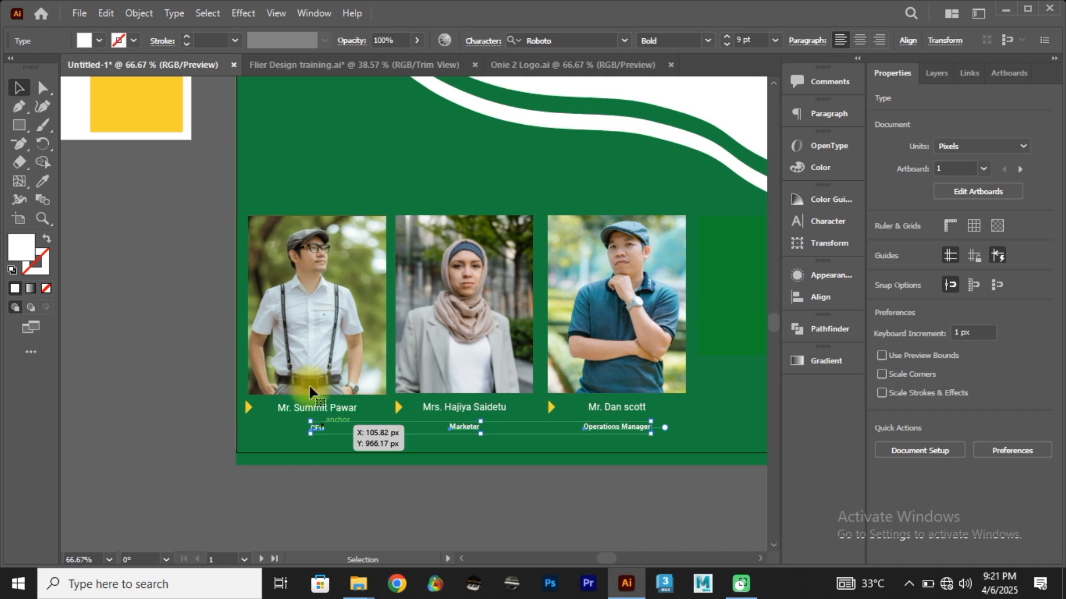
key(Up)
key(Up)
key(Up)
key(Up)
key(Up)
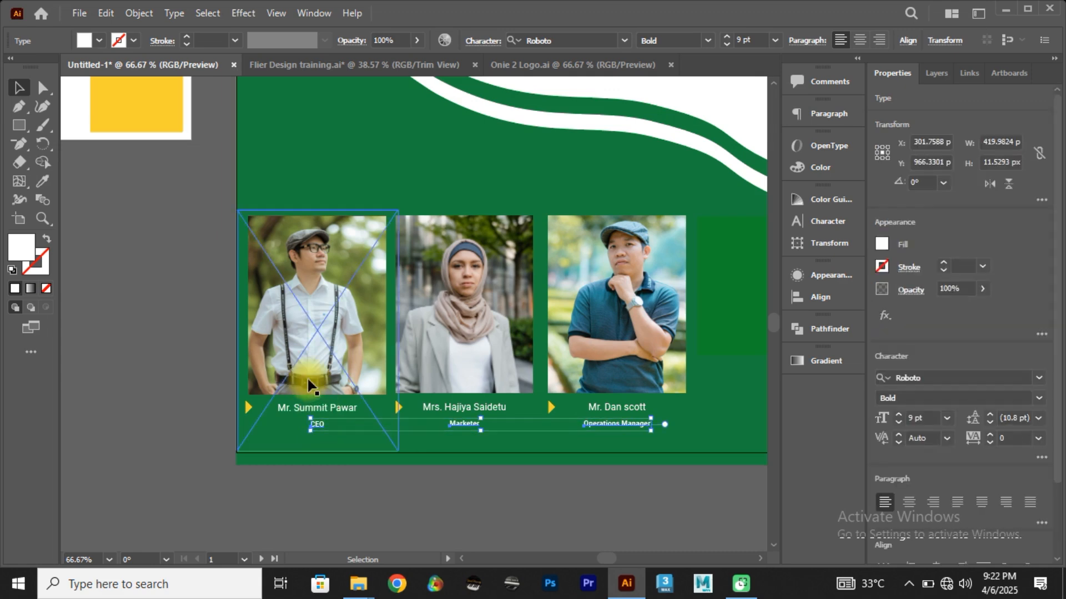
key(Up)
key(Up)
key(Up)
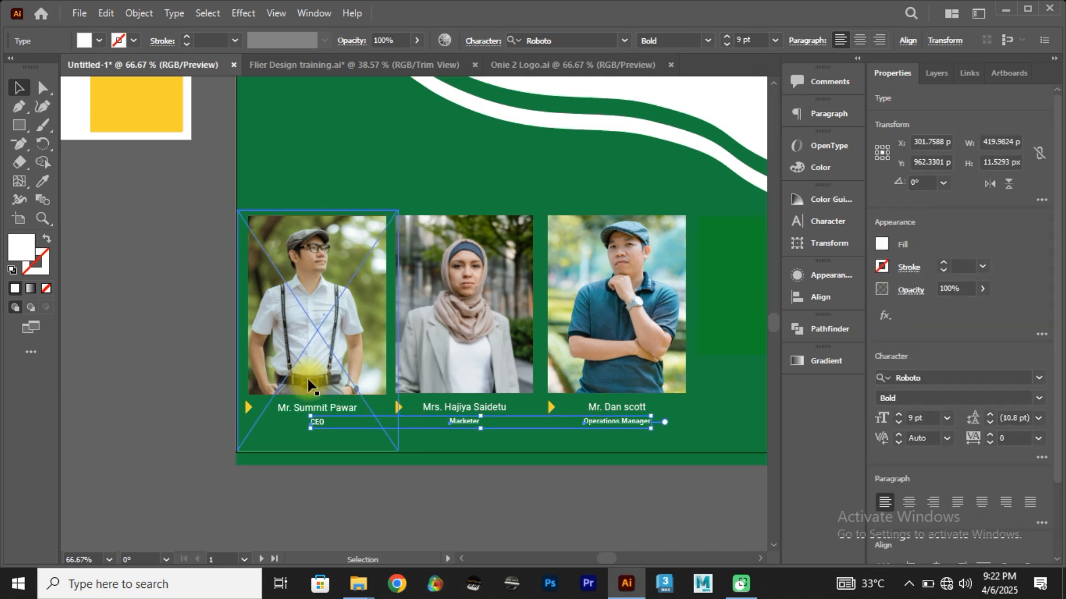
click(324, 510)
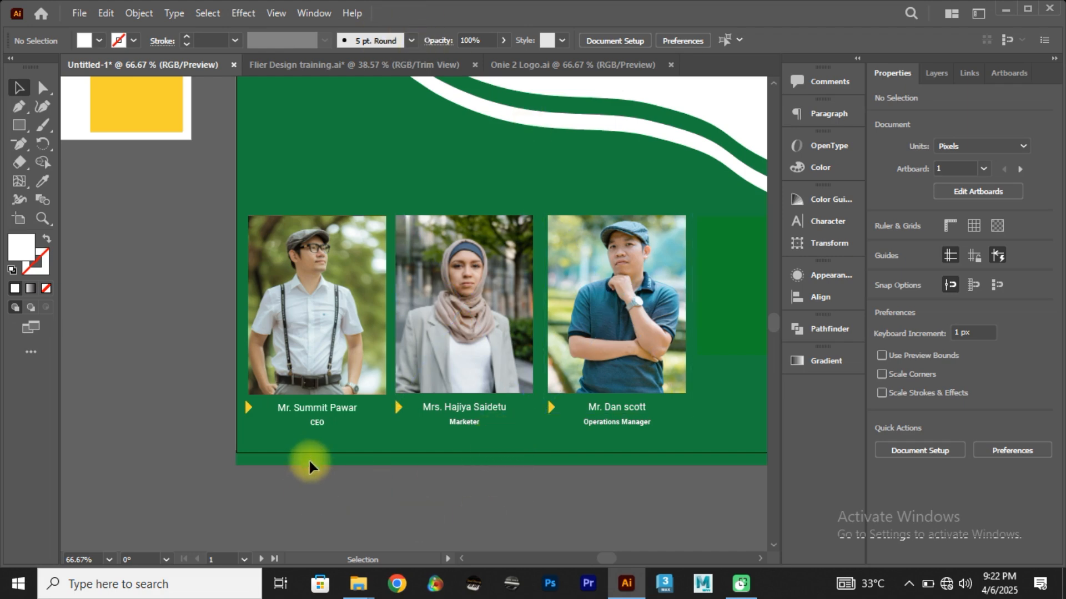
Step: Show the flyer in Trim View without its bleed and fit the whole artboard in the window
click(275, 13)
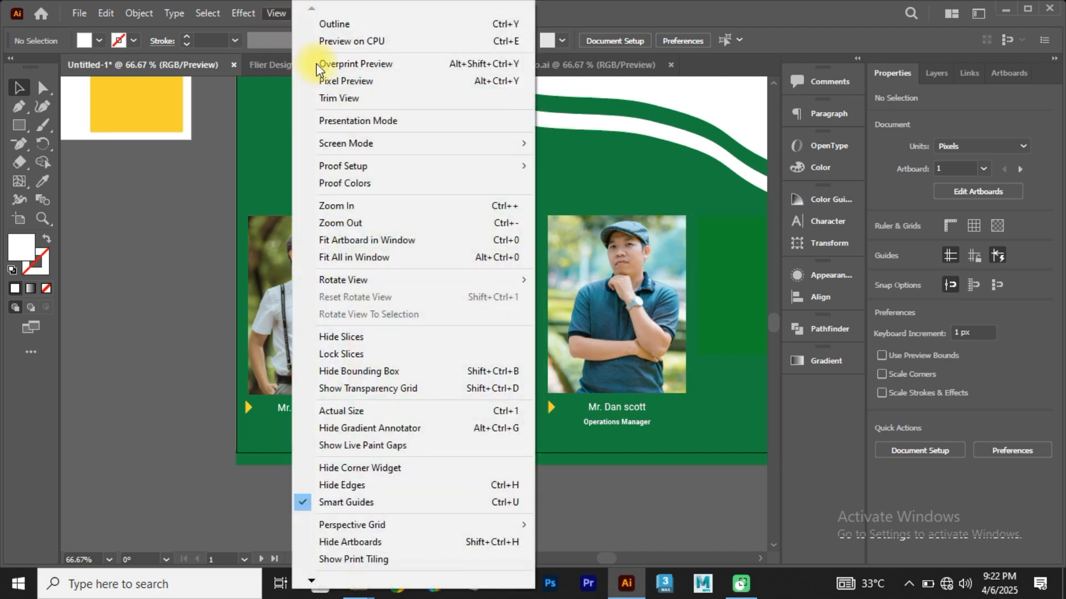
click(339, 99)
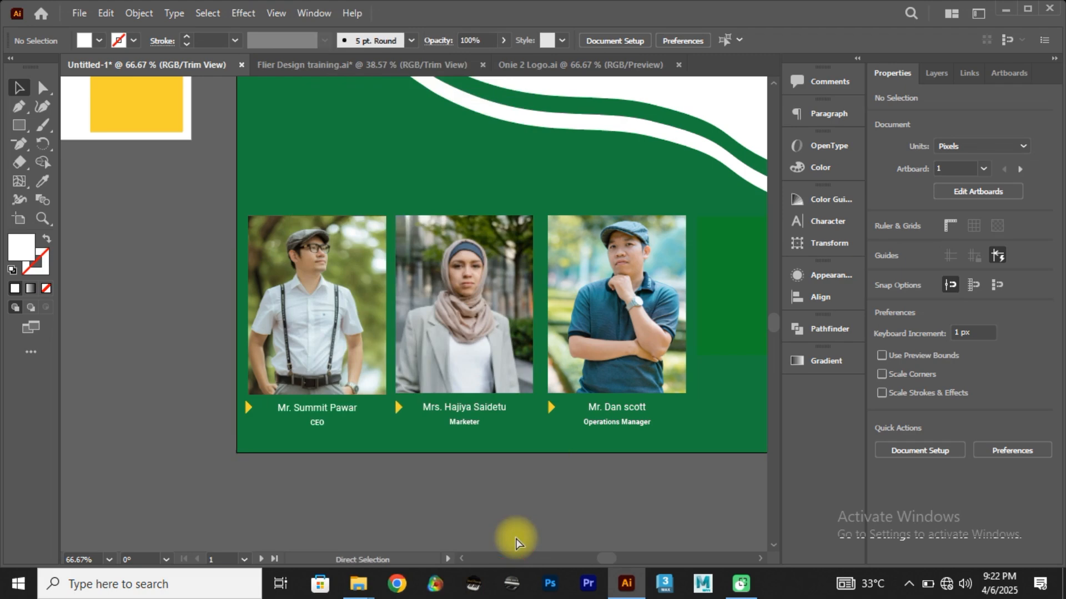
key(ctrl+0)
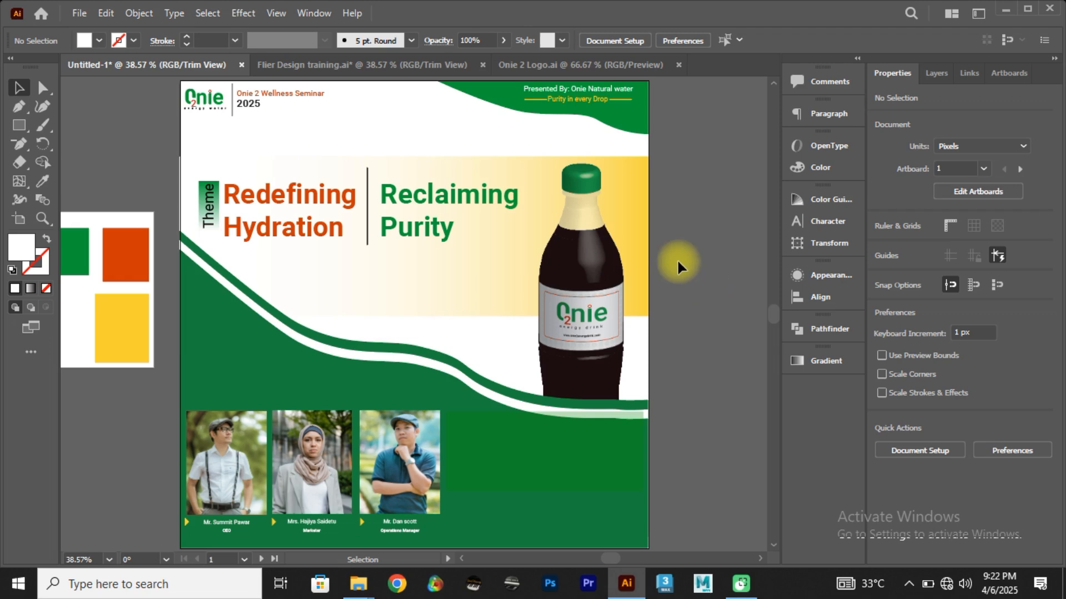
key(alt+Tab)
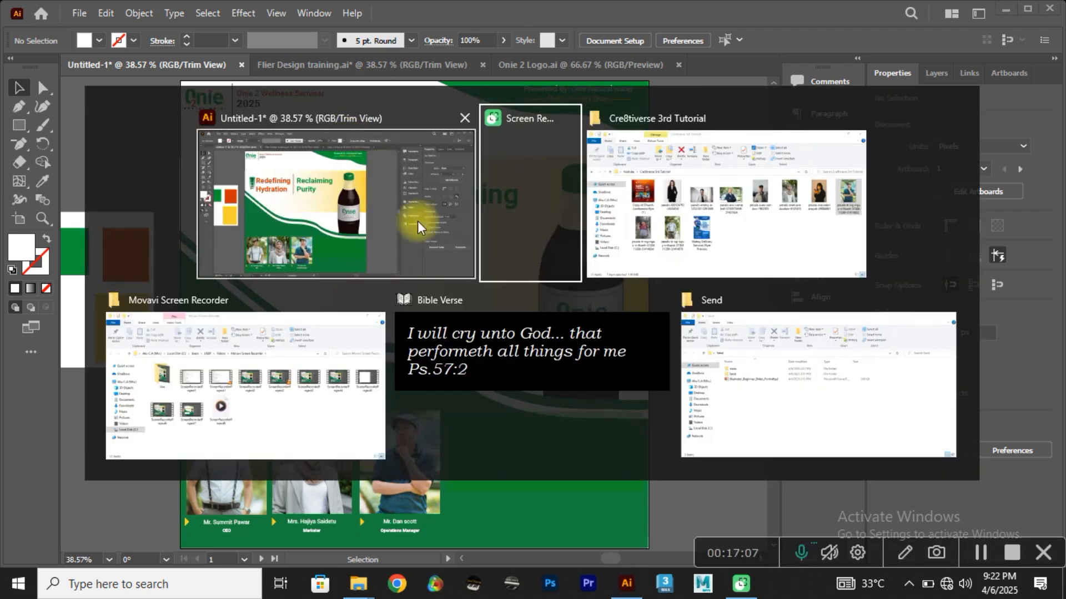
click(738, 237)
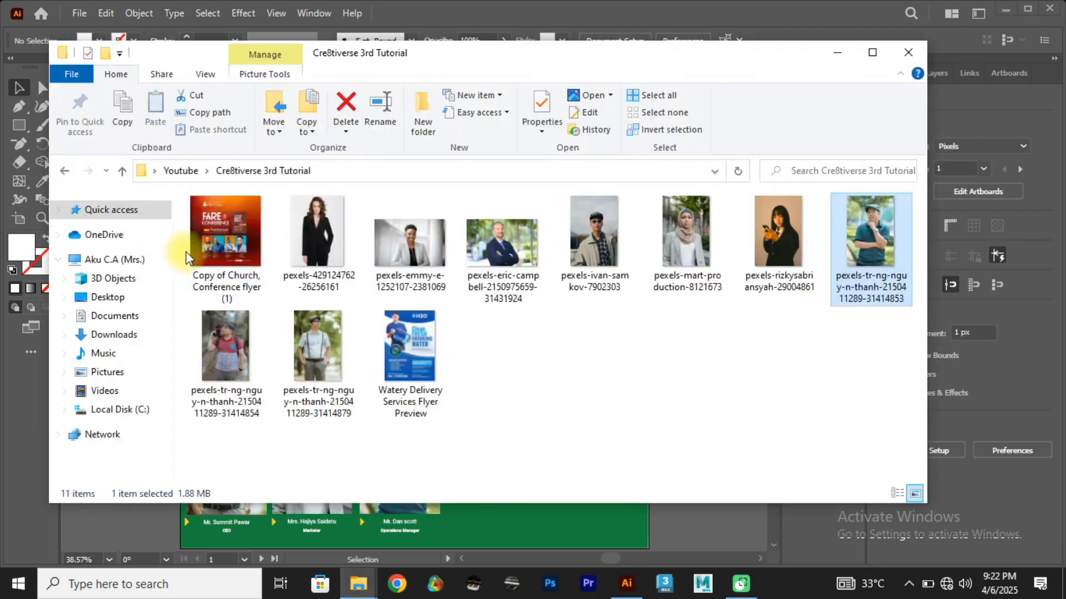
click(65, 172)
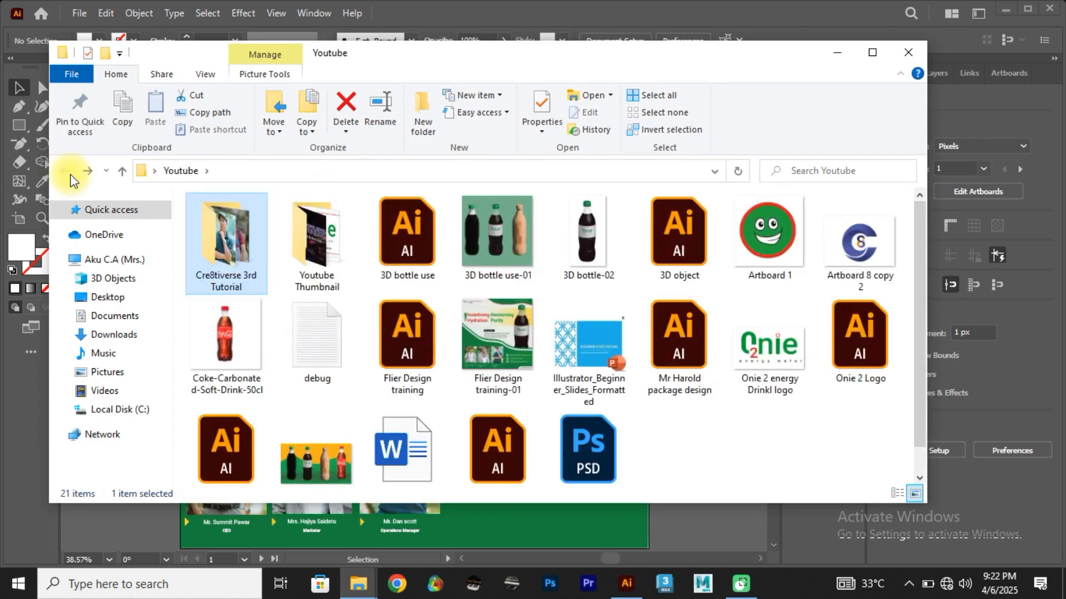
Step: From the desktop's Send folder, open the icons folder inside its Send subfolder in File Explorer
key(super+d)
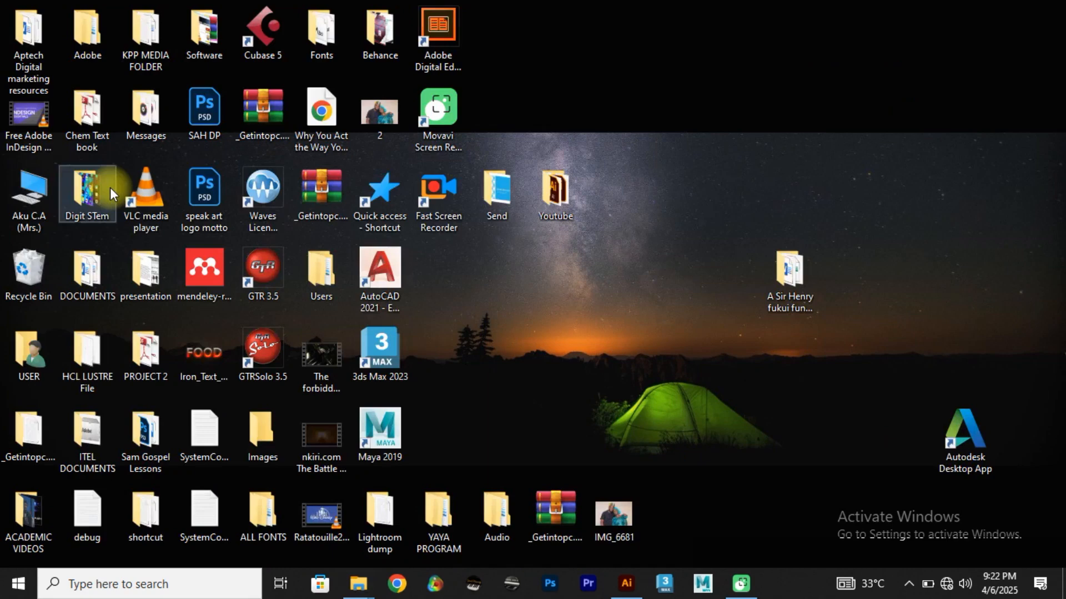
double_click(498, 194)
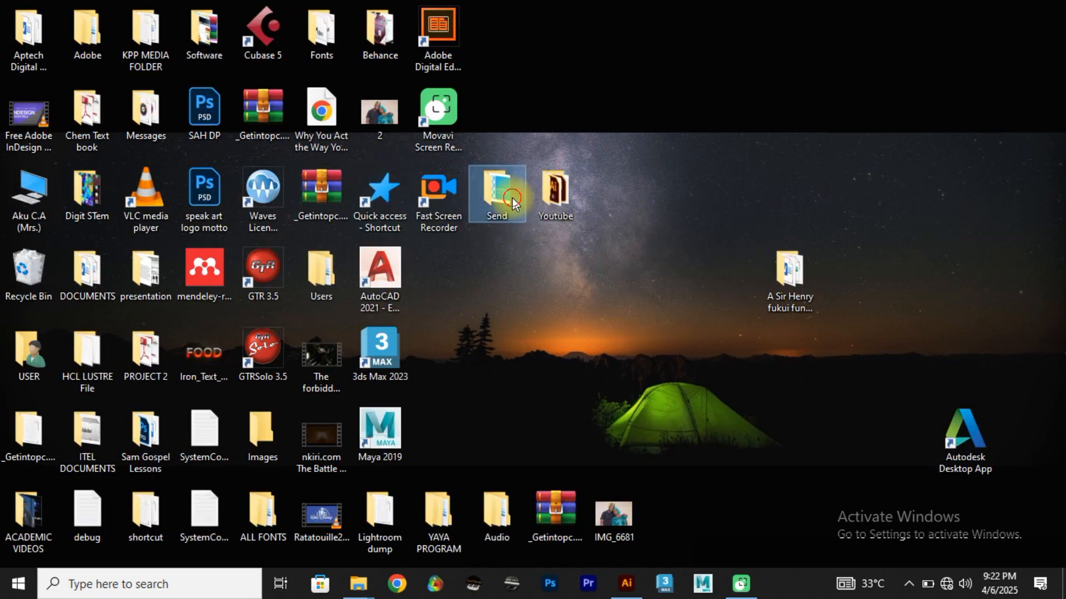
double_click(286, 242)
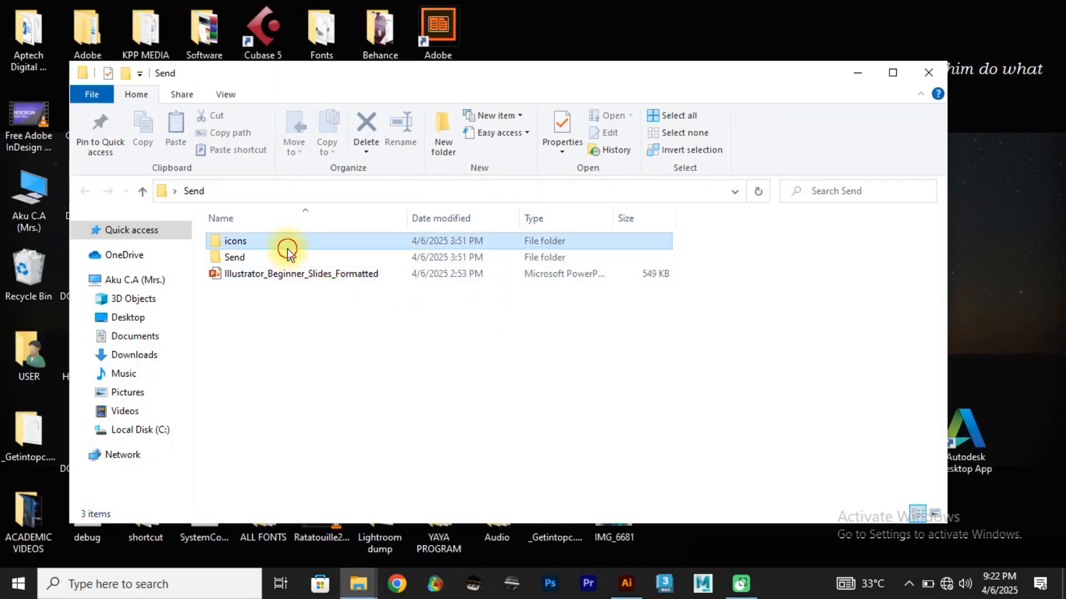
key(alt+Tab)
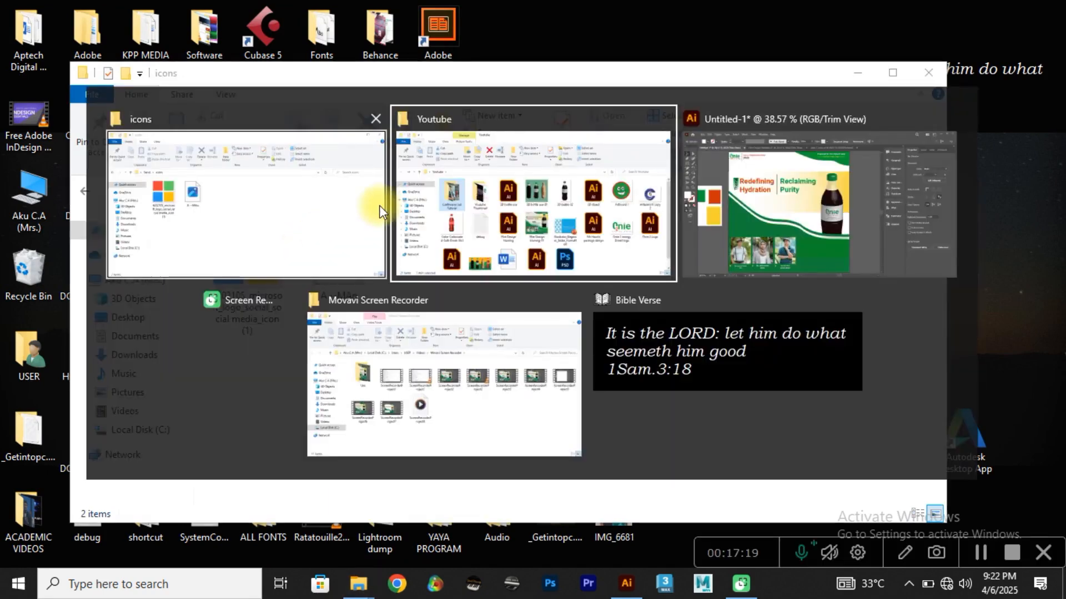
key(alt+Tab)
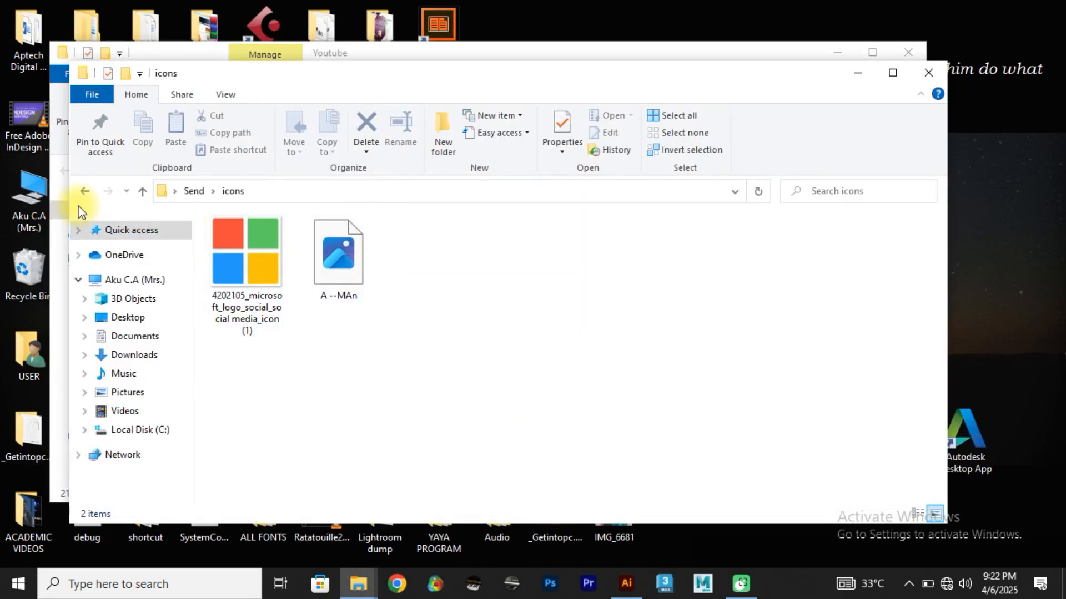
click(85, 193)
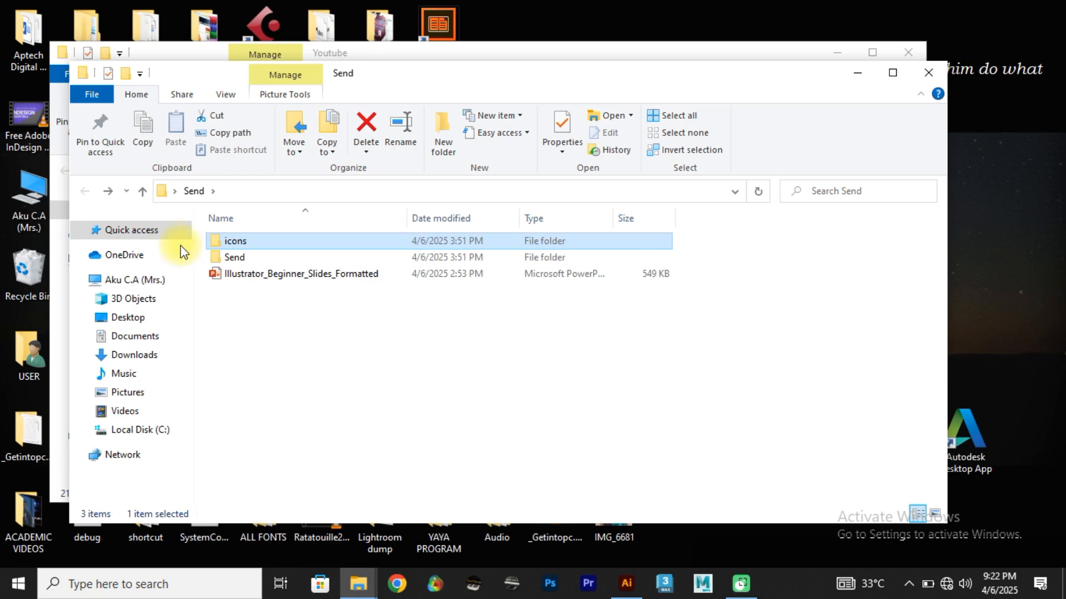
double_click(244, 258)
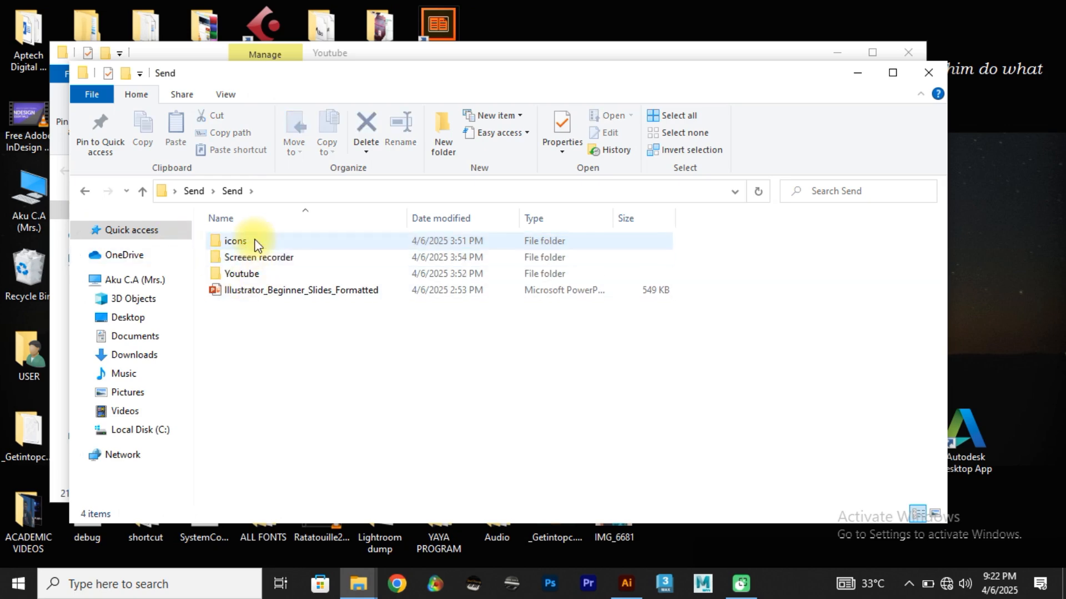
double_click(257, 243)
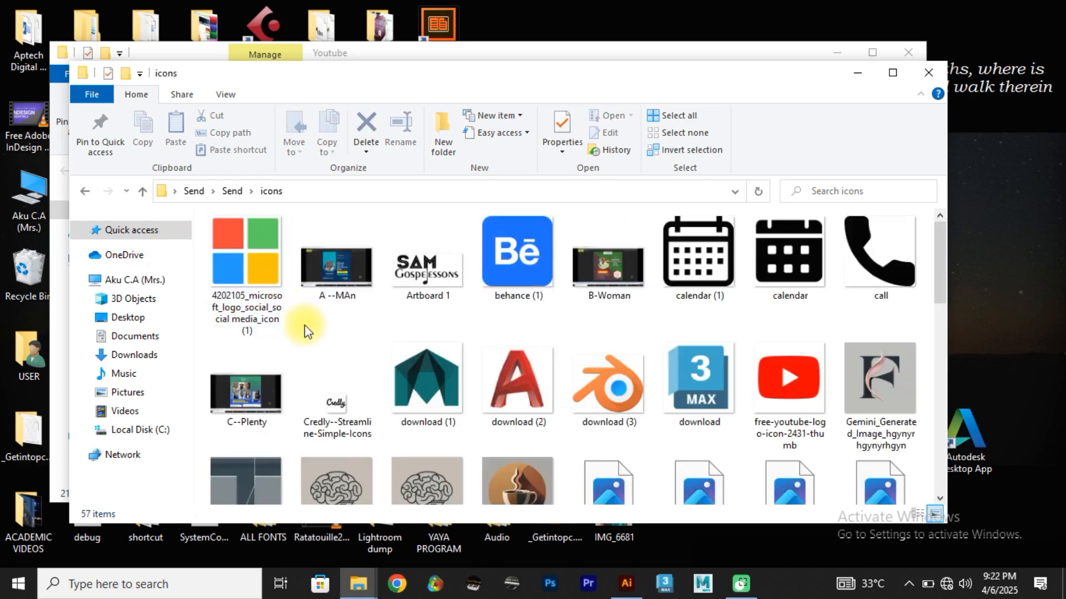
Step: Switch to Illustrator and examine the icons in the event-details box of the Flier Design training document
key(alt+Tab)
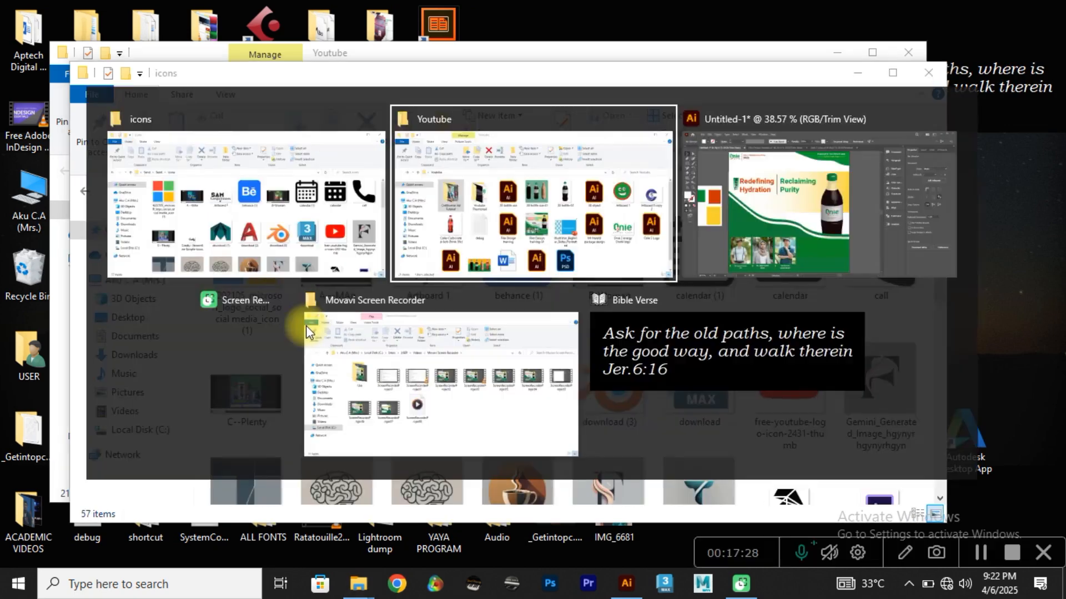
click(733, 248)
click(265, 66)
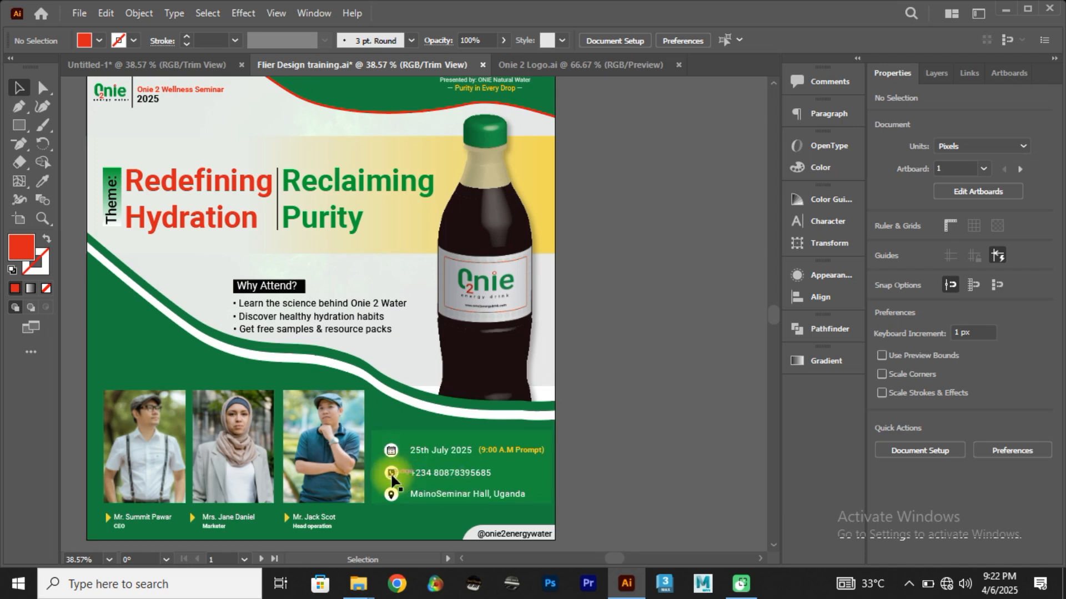
Step: Switch to File Explorer and select the calendar (1), pin (1) and call images together in the icons folder
key(alt+Tab)
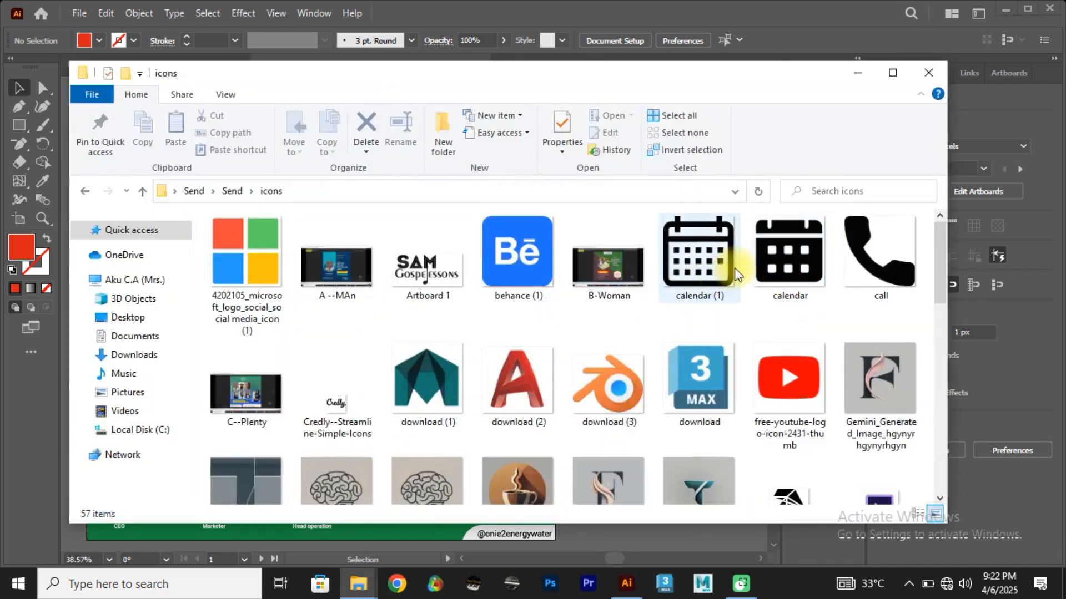
click(697, 265)
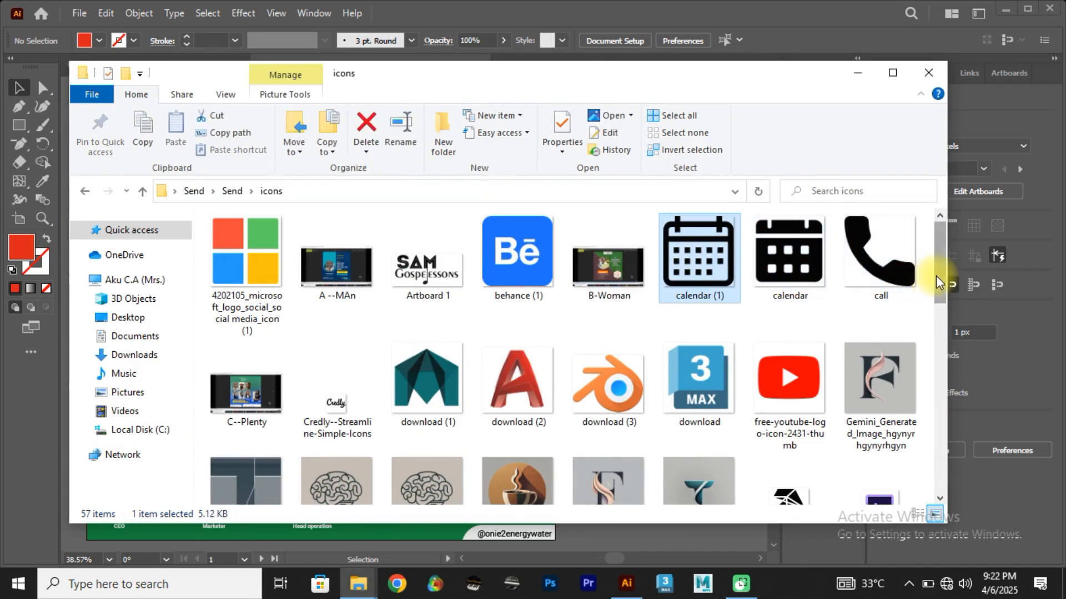
drag(936, 276, 916, 464)
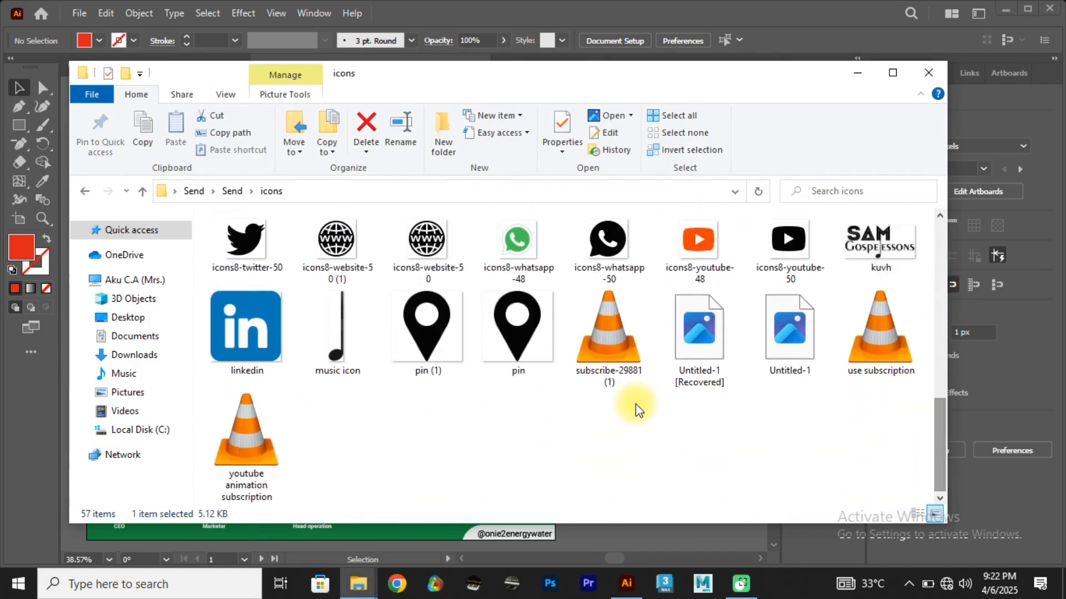
click(427, 324)
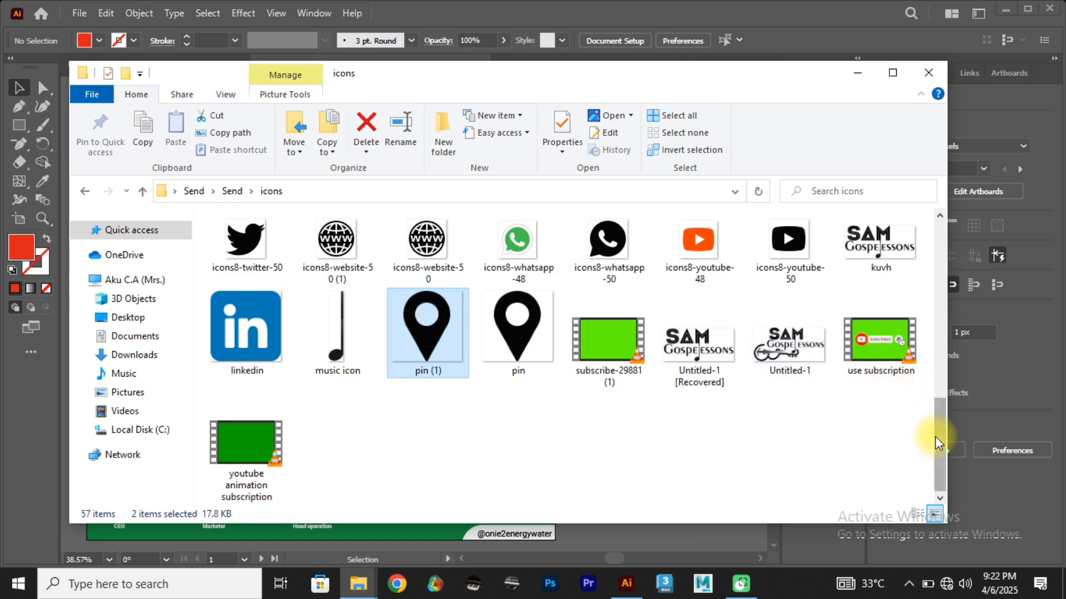
drag(934, 436, 952, 229)
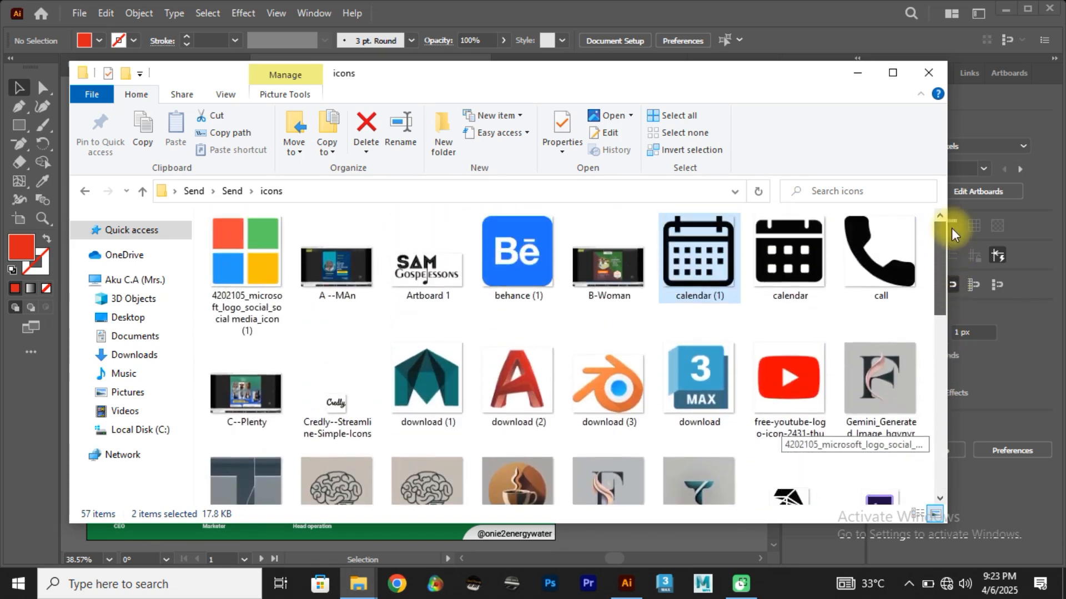
ctrl+click(880, 256)
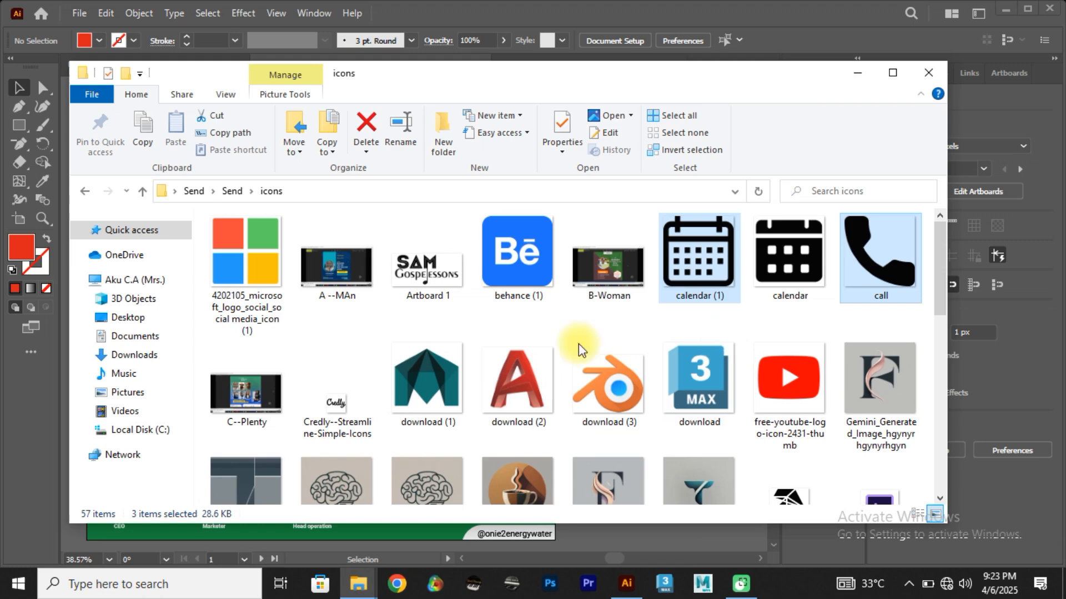
Step: Try placing the three icons in the Flier Design training document, undo it and go to the Untitled-1 document
drag(868, 270, 338, 323)
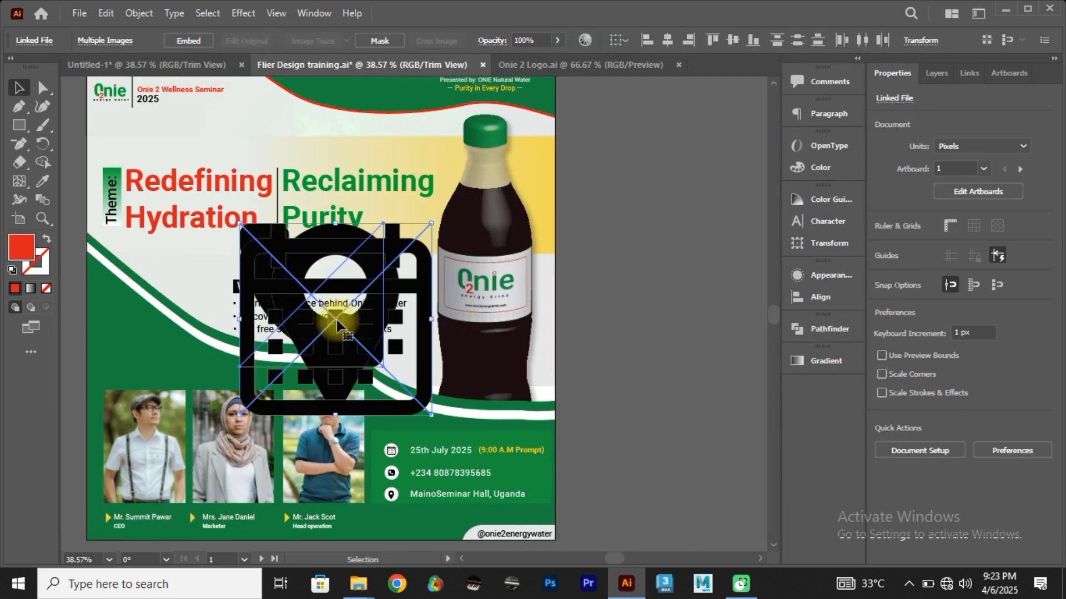
key(ctrl+z)
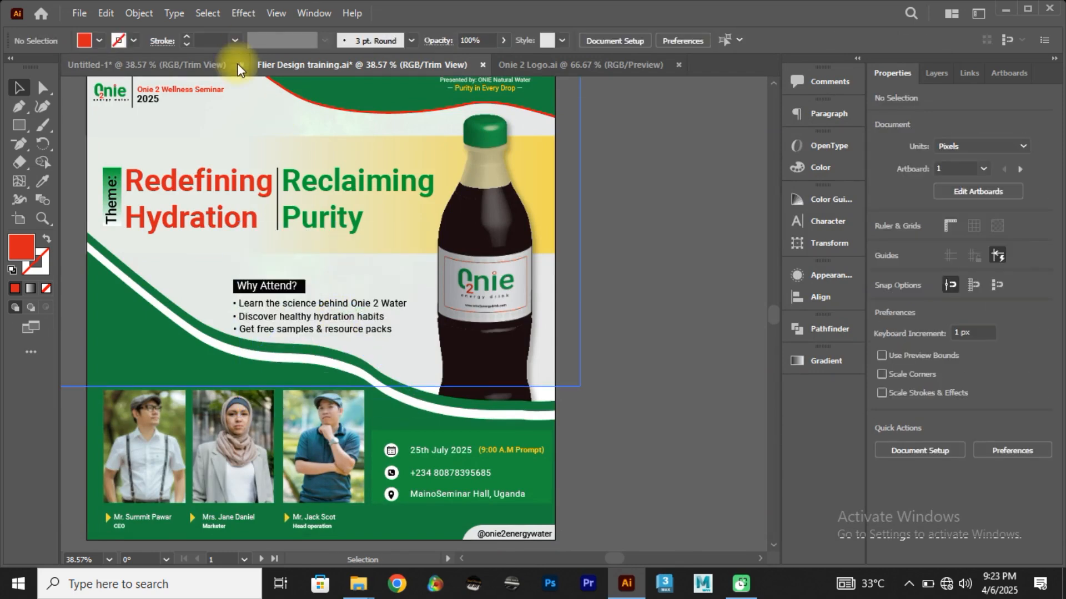
click(235, 65)
Step: Place the calendar (1), pin (1) and call images in the Untitled-1 flyer and shrink the calendar into the green details box
key(alt+Tab)
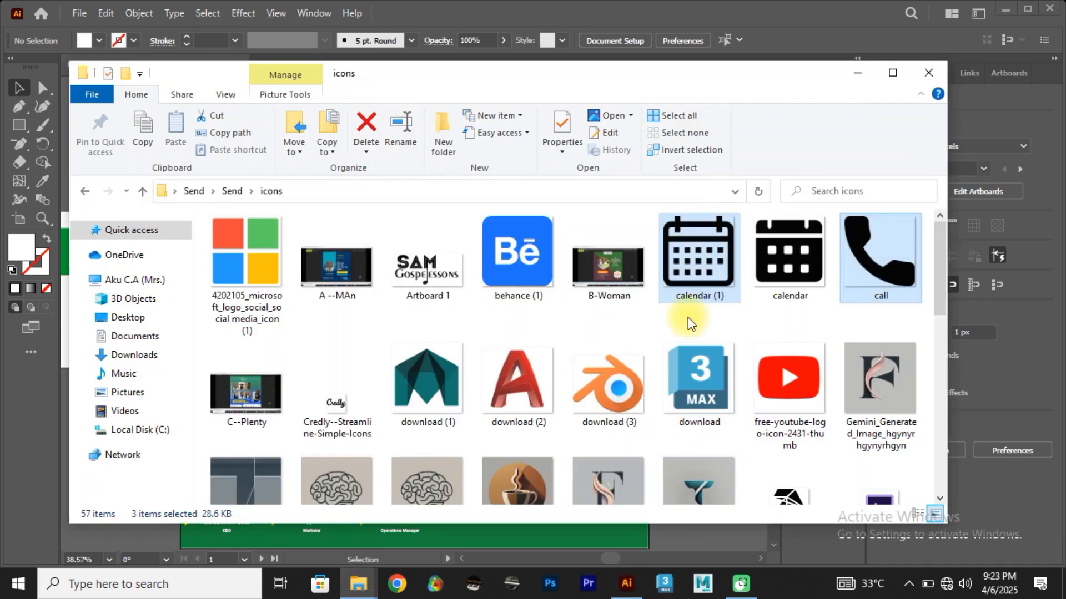
drag(876, 268, 501, 403)
click(714, 321)
drag(595, 277, 585, 475)
Step: Scale the pin icon to about 63 px inside the green details box and the call icon to about 23 px
click(542, 400)
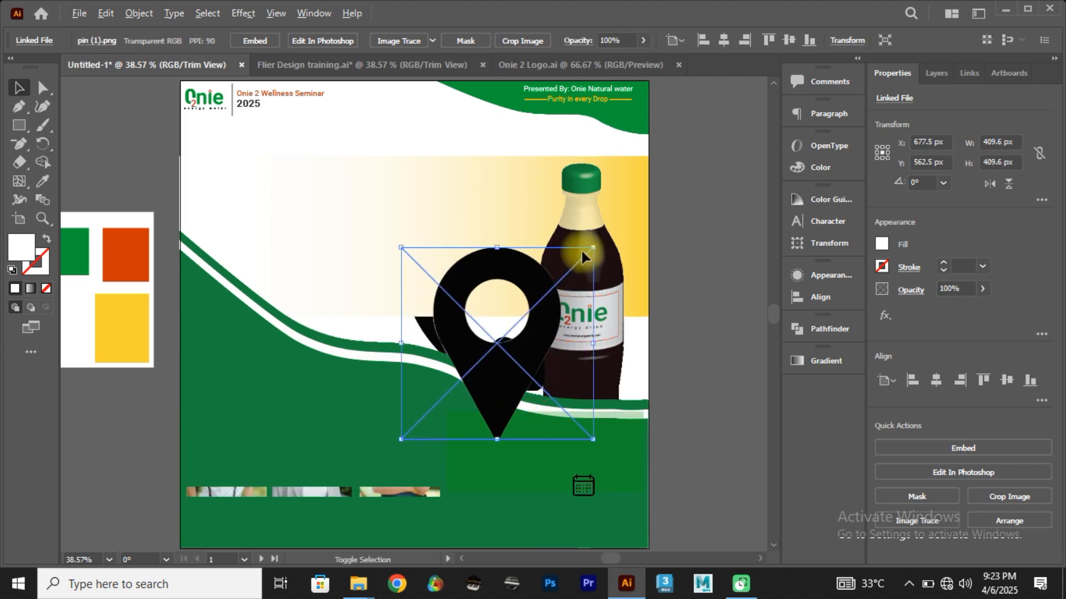
drag(593, 247, 520, 454)
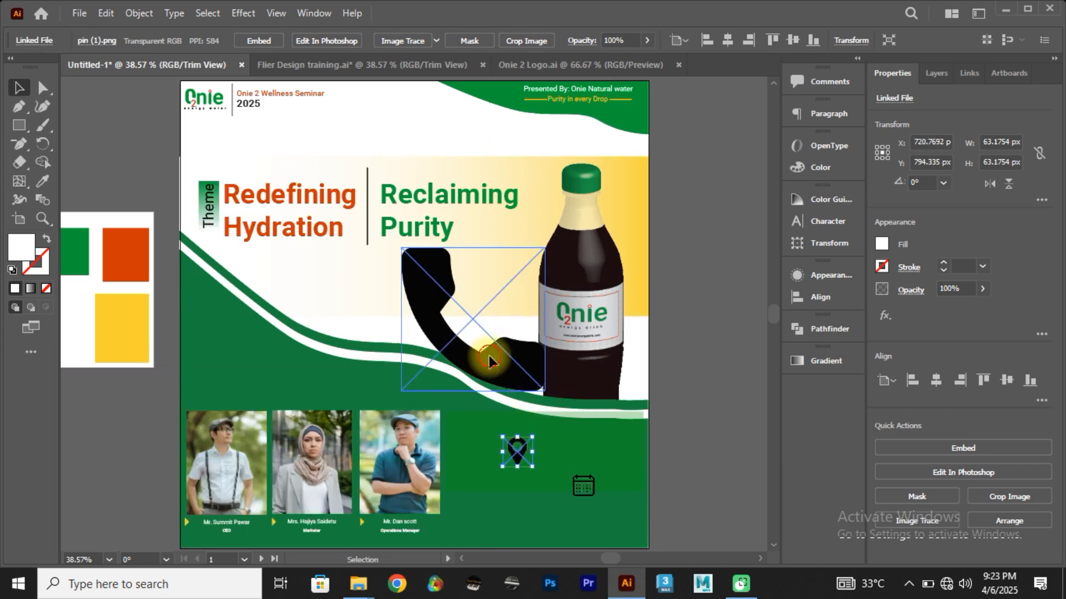
click(488, 360)
drag(543, 249, 487, 314)
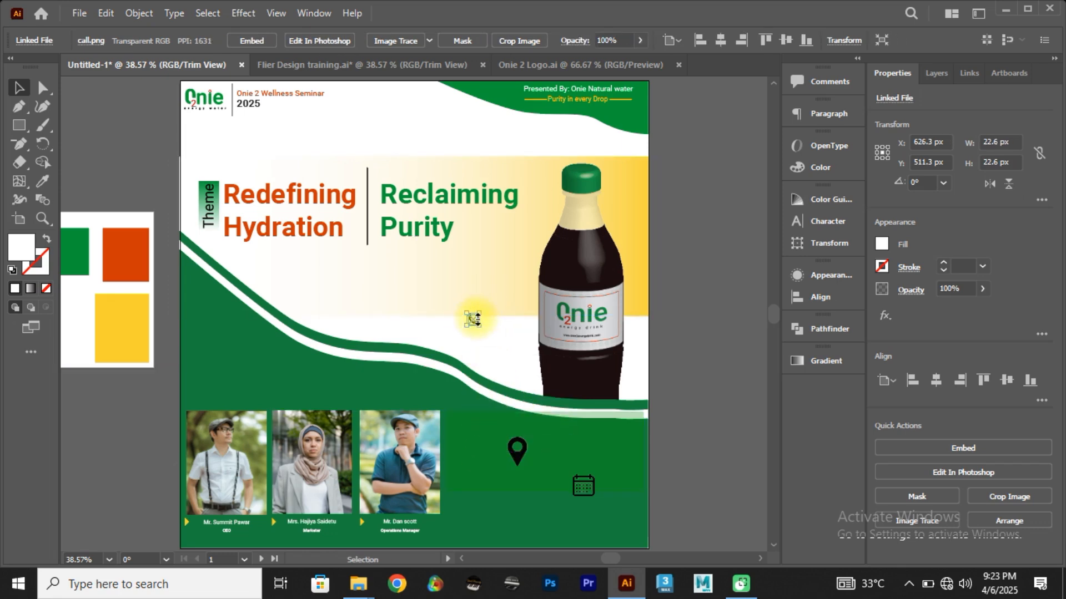
Step: Move the call icon down into the green details box beside the pin icon
scroll(471, 319, up, 2)
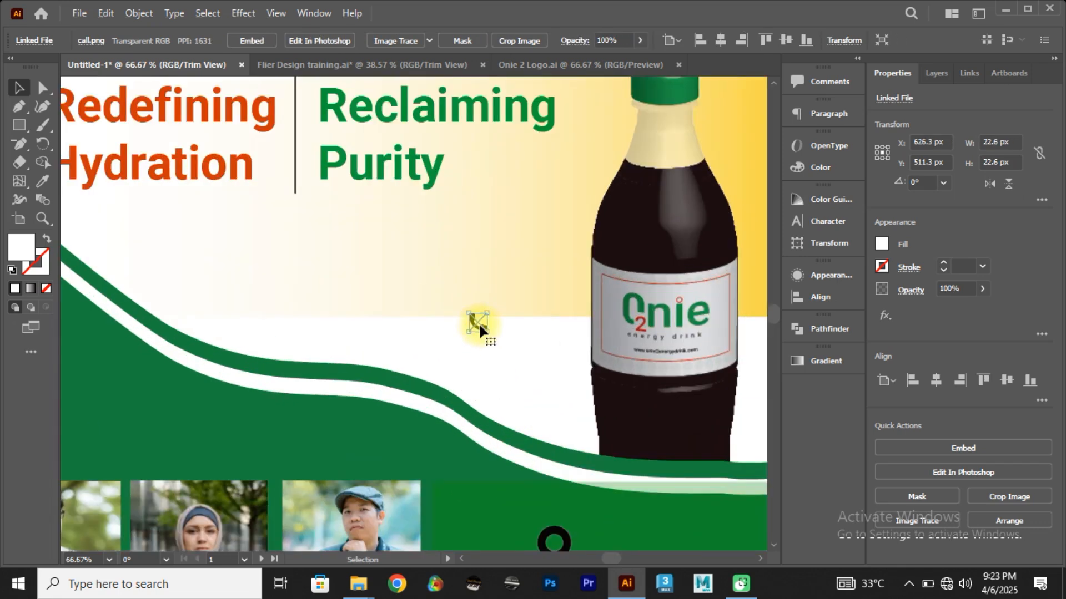
drag(477, 321, 514, 524)
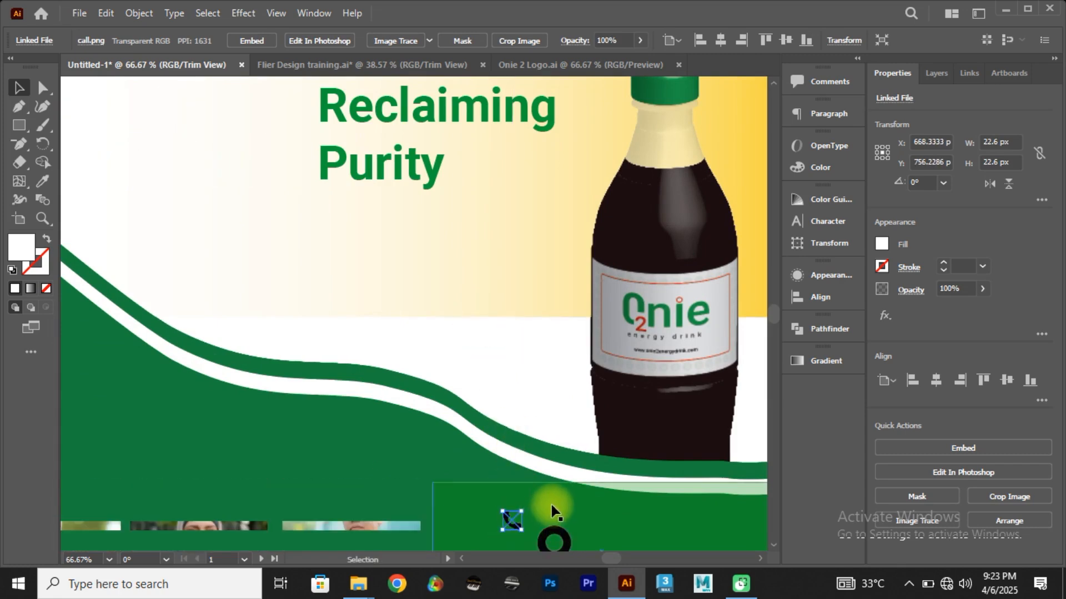
scroll(583, 469, up, 1)
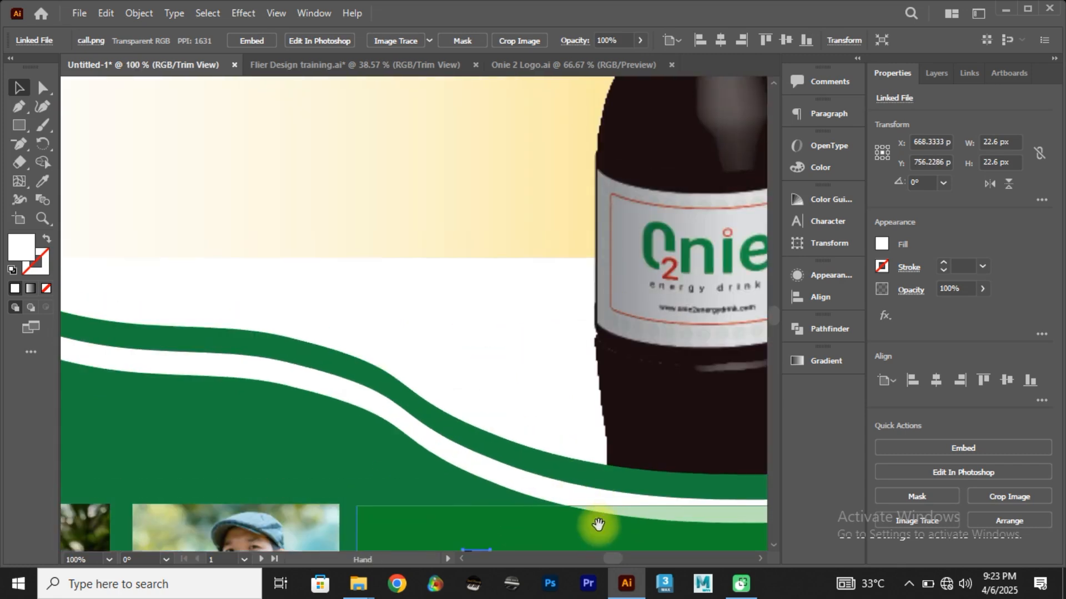
drag(600, 524, 444, 238)
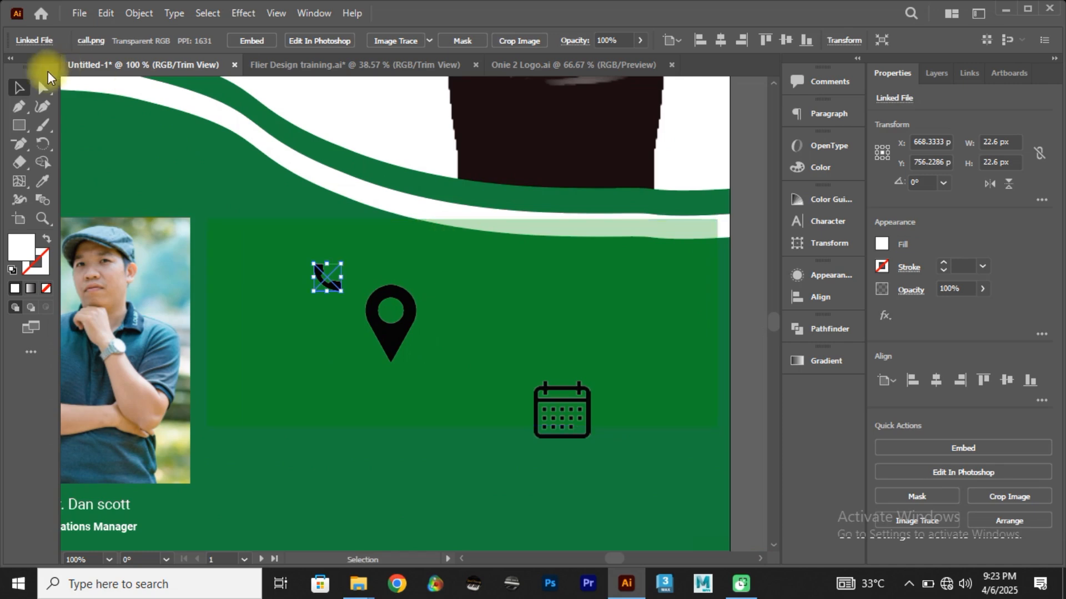
Step: Draw a white circle about 29 px wide in the green box, stack two copies below it and move the call icon aside
drag(25, 118, 82, 144)
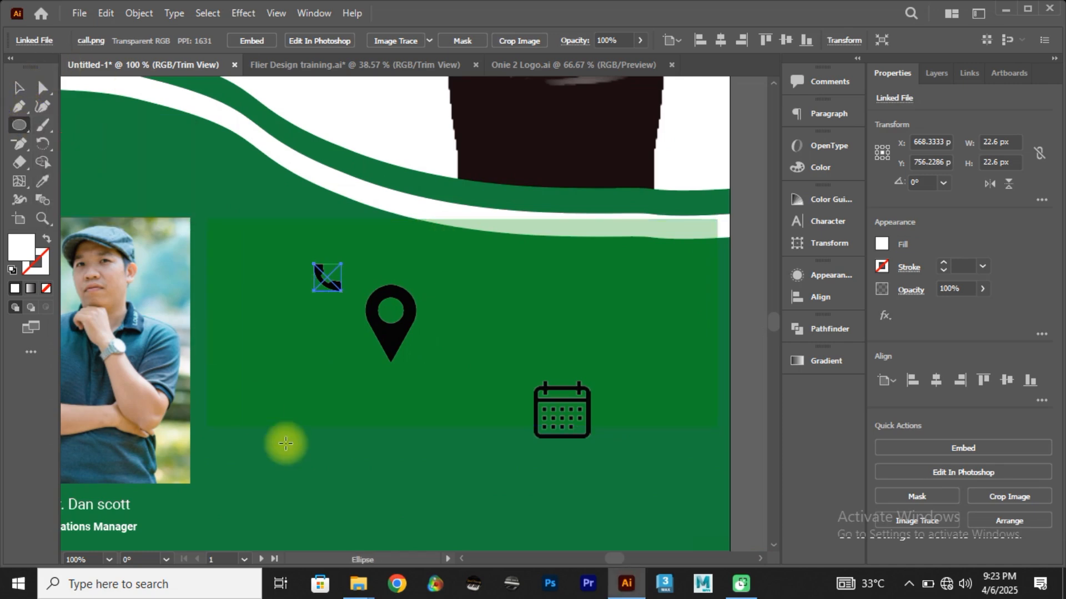
drag(292, 382, 319, 366)
click(18, 87)
click(338, 485)
drag(319, 369, 421, 271)
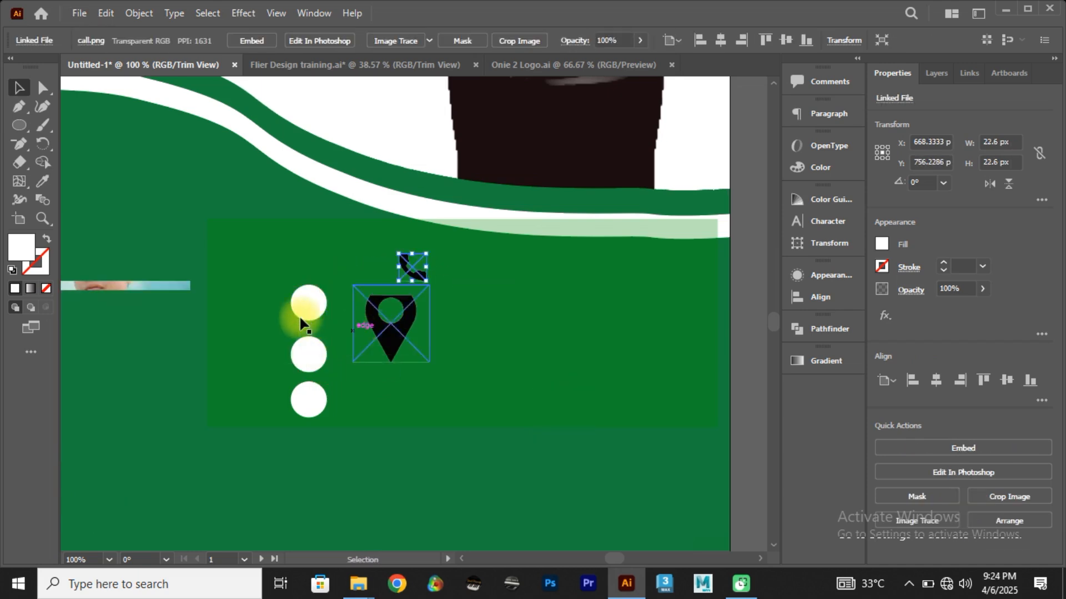
Step: Move the green details box down clear of the white wave, together with its three circles and the call and pin icons
click(302, 305)
shift+click(309, 355)
shift+click(307, 396)
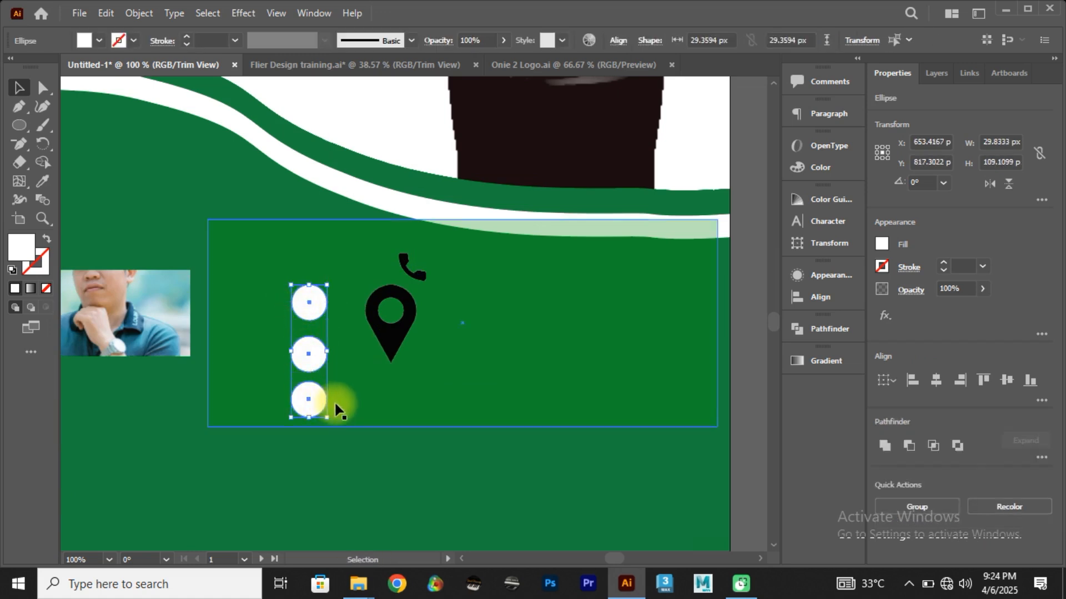
click(350, 409)
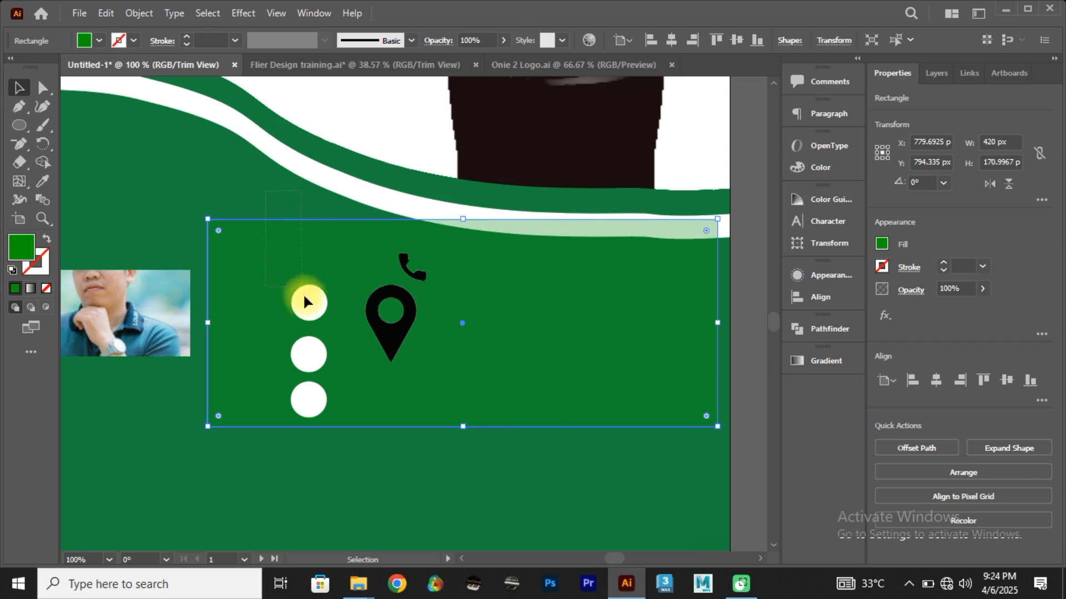
drag(403, 444, 468, 425)
drag(507, 392, 505, 444)
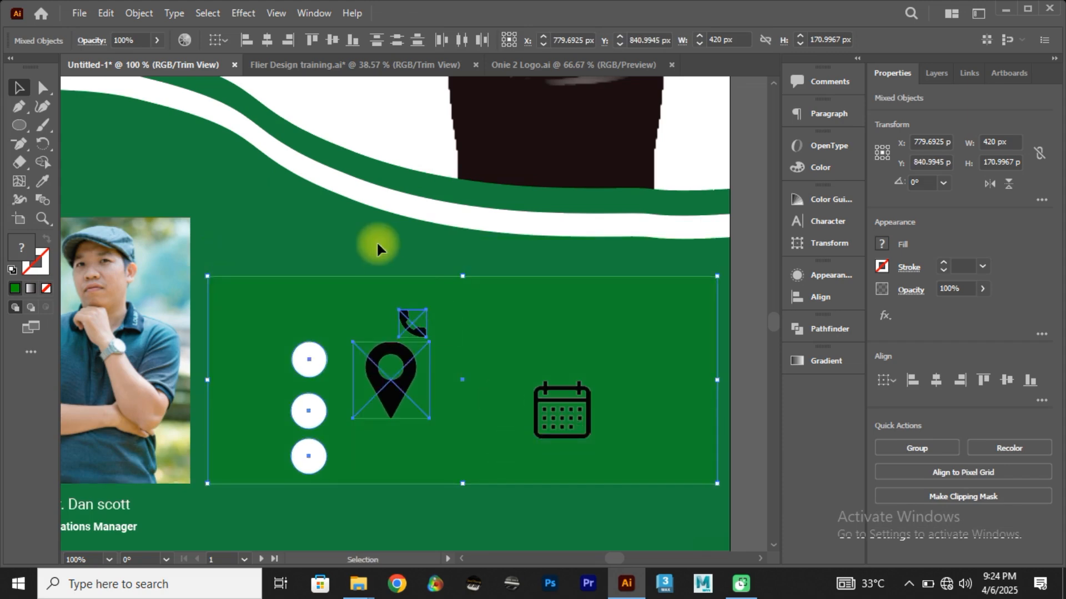
click(364, 238)
Step: Move the three white circles up together inside the green box and align them in a column
click(309, 455)
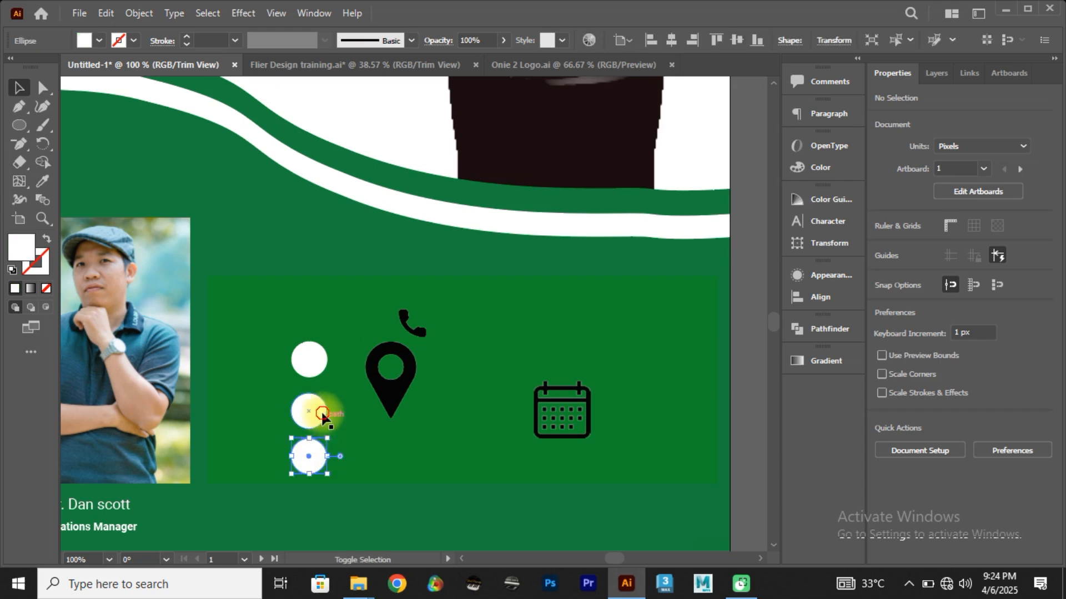
shift+click(309, 410)
shift+click(309, 358)
drag(314, 405, 314, 381)
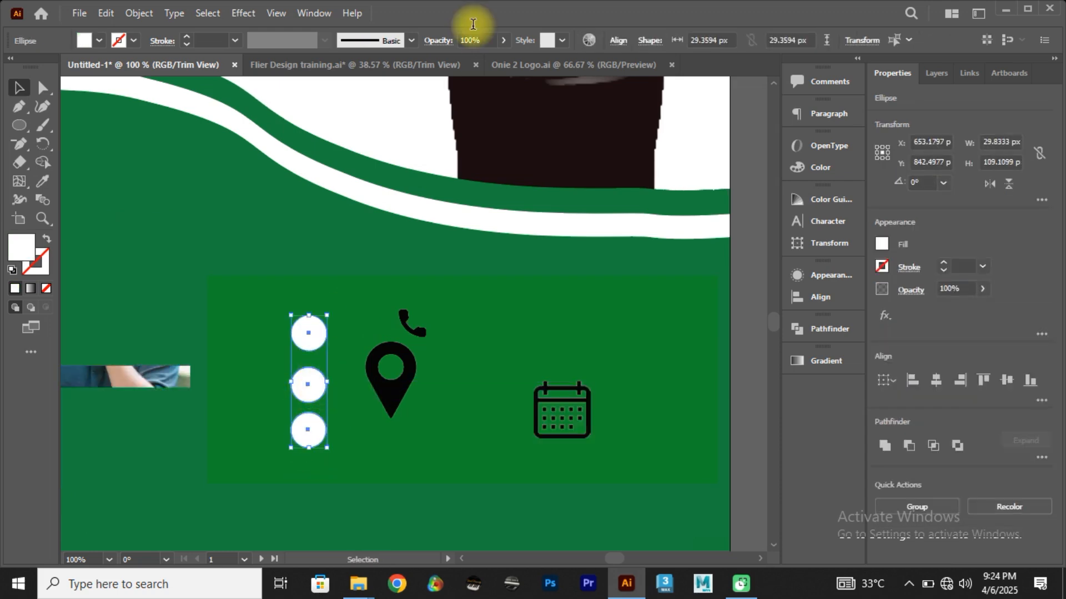
click(924, 377)
Step: Bring the pin icon to the front, scale it to about 16 px and place it inside the uppermost white circle
click(405, 384)
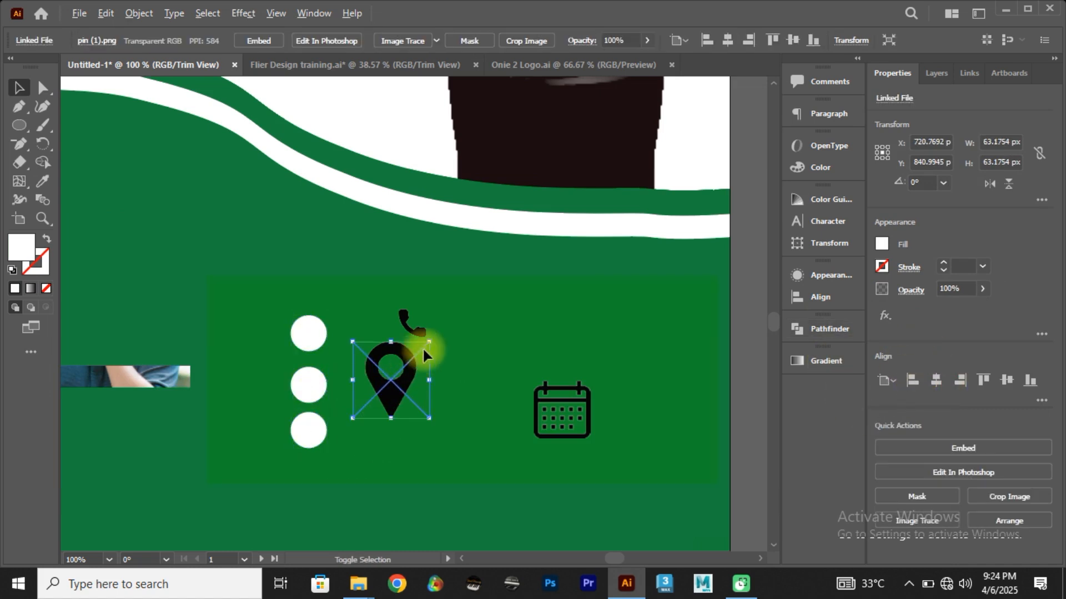
drag(429, 342, 332, 349)
right_click(332, 349)
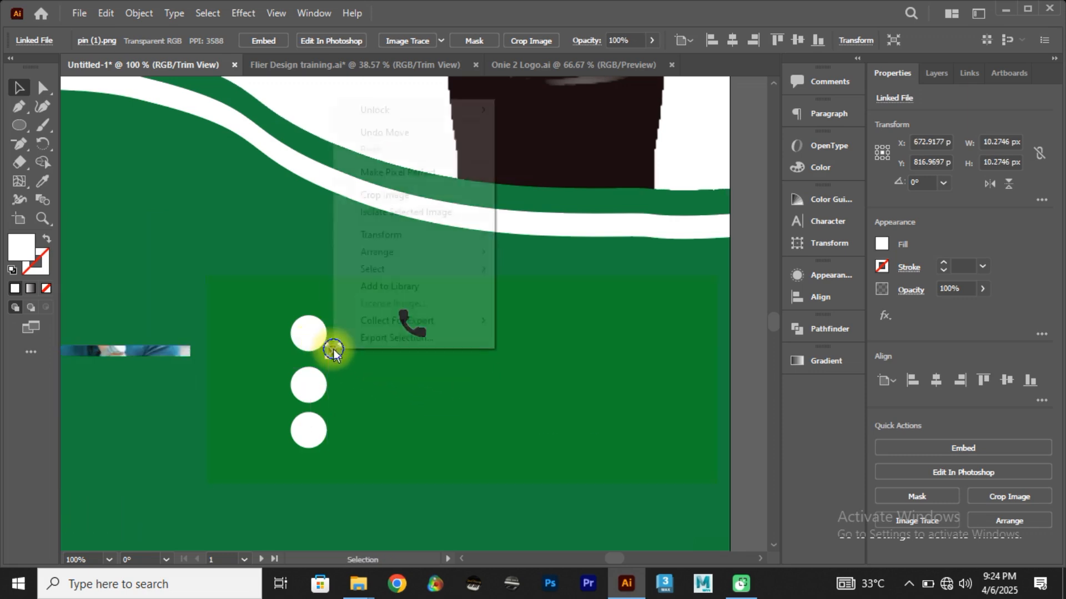
mouse_move(465, 253)
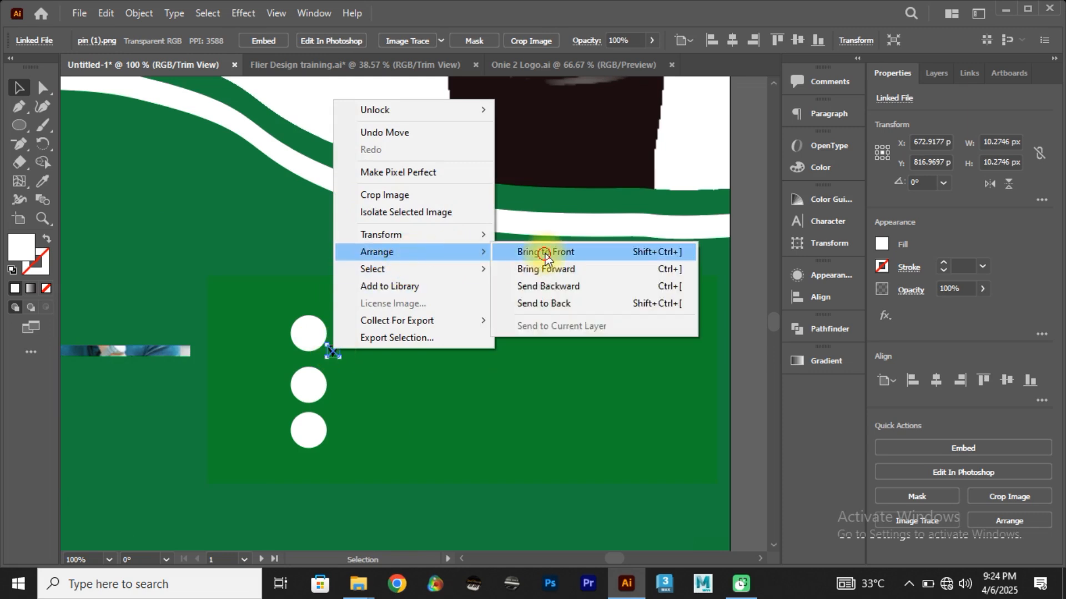
click(542, 251)
scroll(336, 349, up, 2)
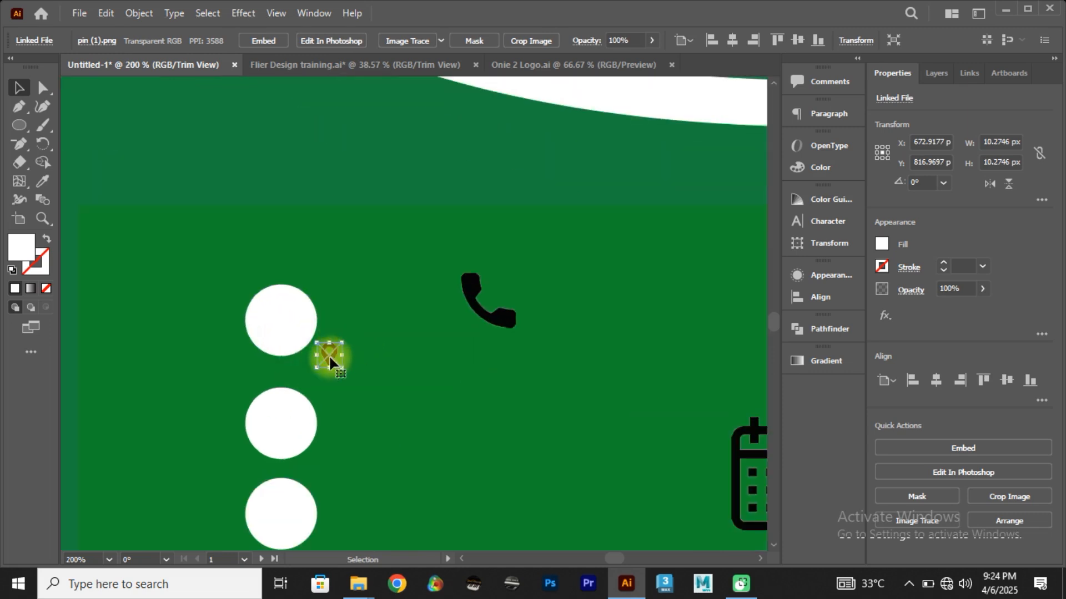
drag(328, 358, 277, 326)
Step: Bring the call icon to the front, scale it to about 17 px and center it in the middle white circle
click(502, 313)
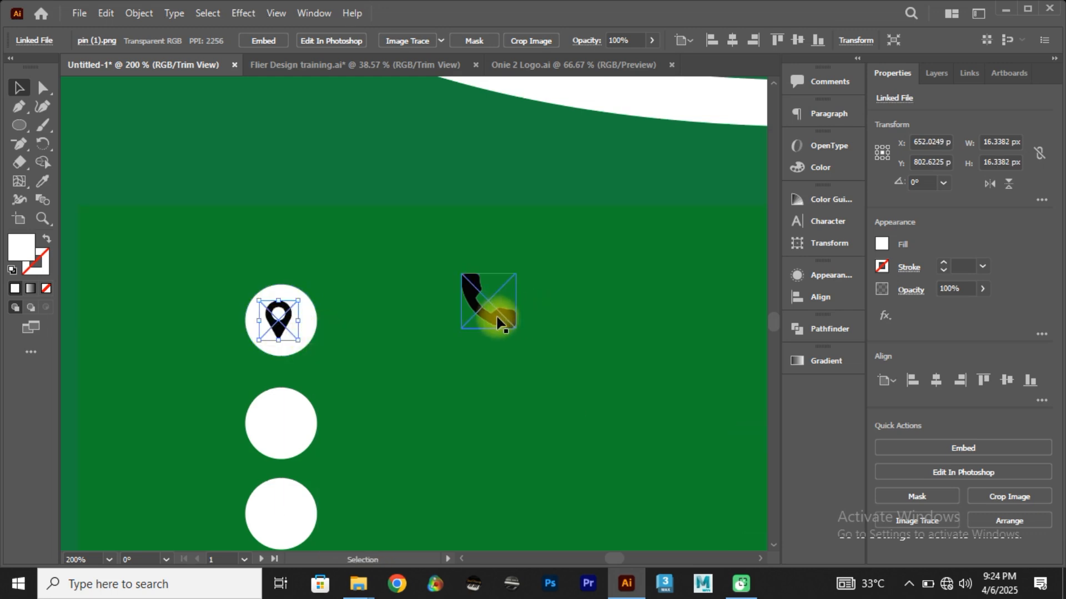
drag(507, 314, 361, 446)
right_click(362, 446)
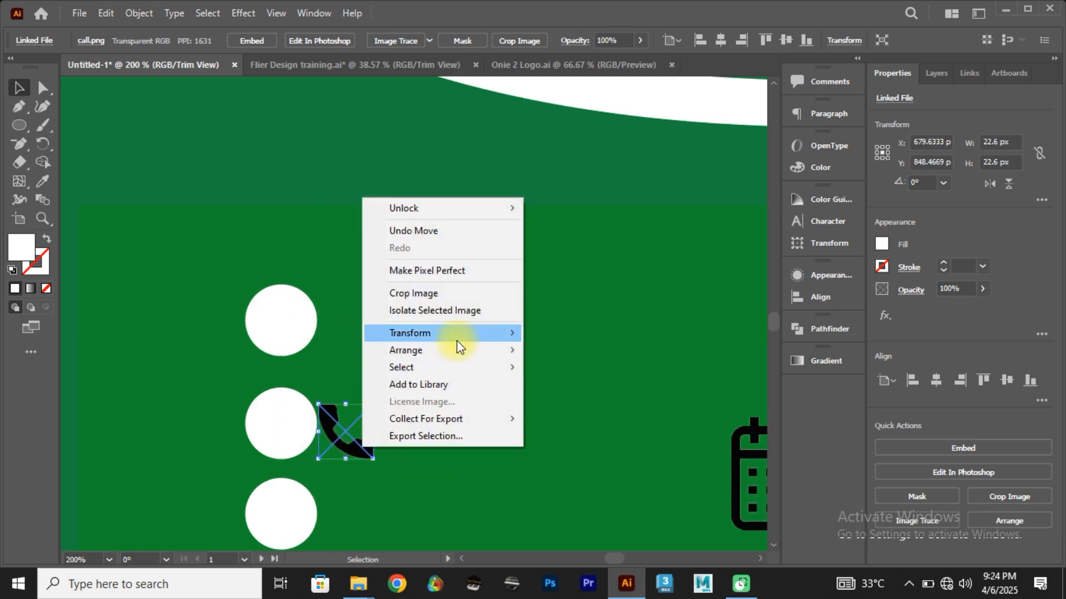
mouse_move(458, 349)
click(578, 352)
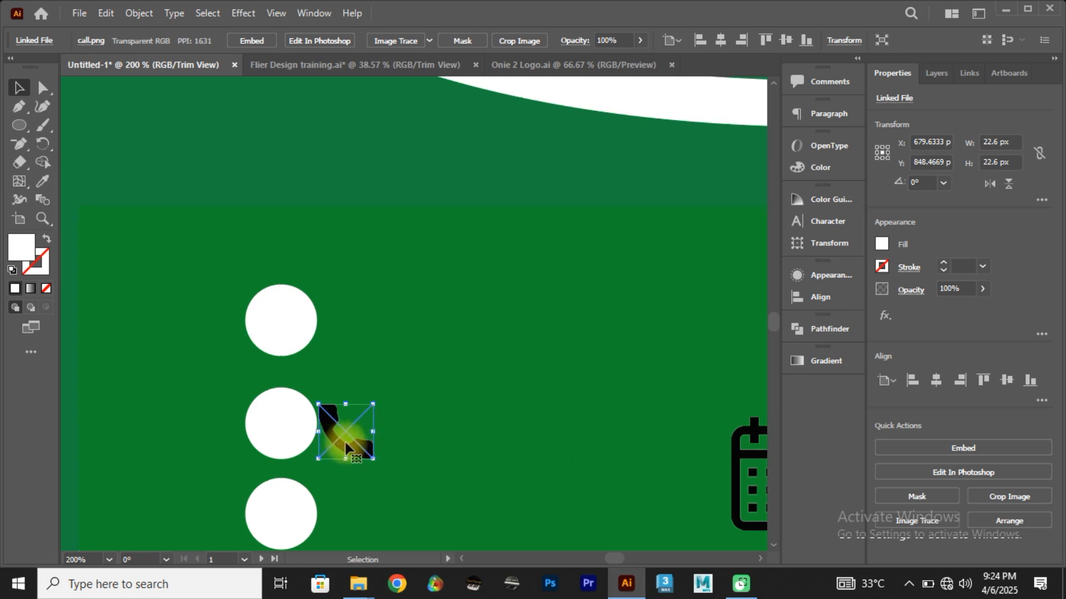
mouse_move(373, 459)
mouse_down()
mouse_move(361, 442)
mouse_move(284, 435)
mouse_up()
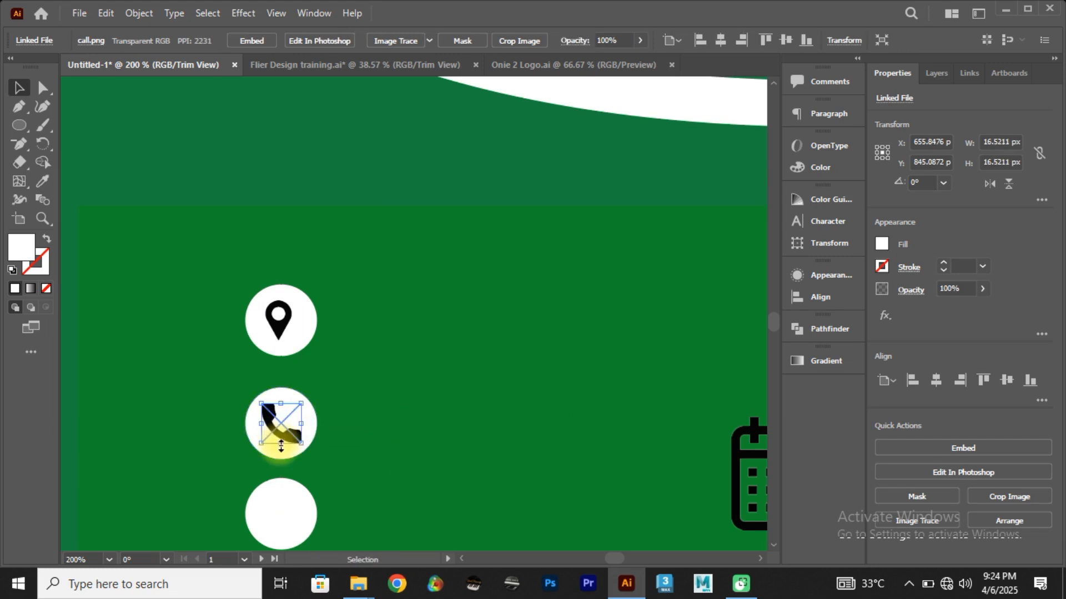
Step: Bring the calendar icon to the front, scale it to about 14 px and place it in the lowest white circle
click(752, 487)
drag(751, 480, 413, 461)
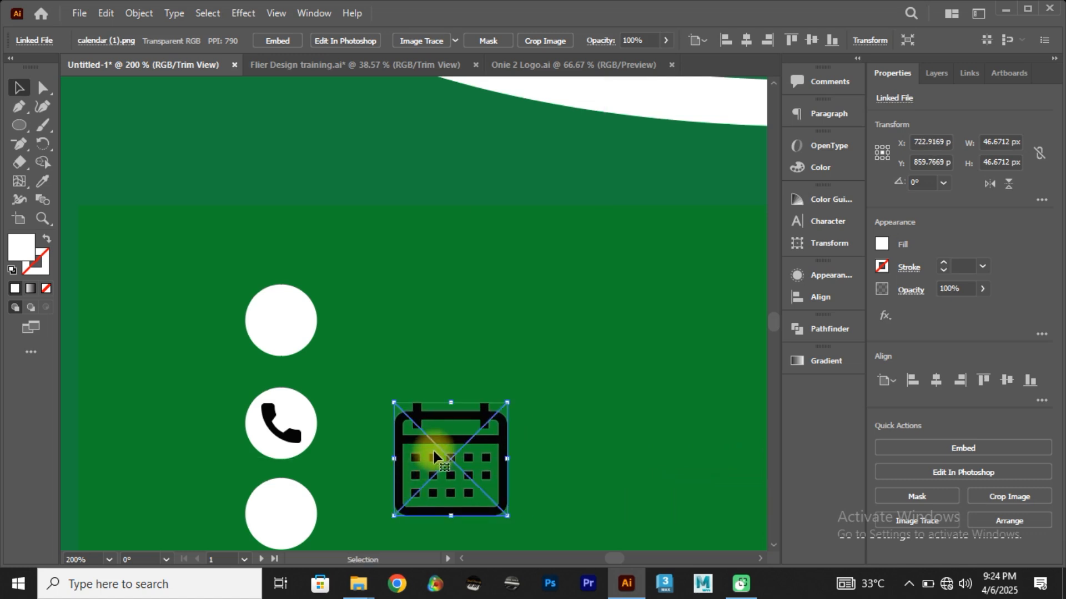
right_click(433, 450)
mouse_move(511, 354)
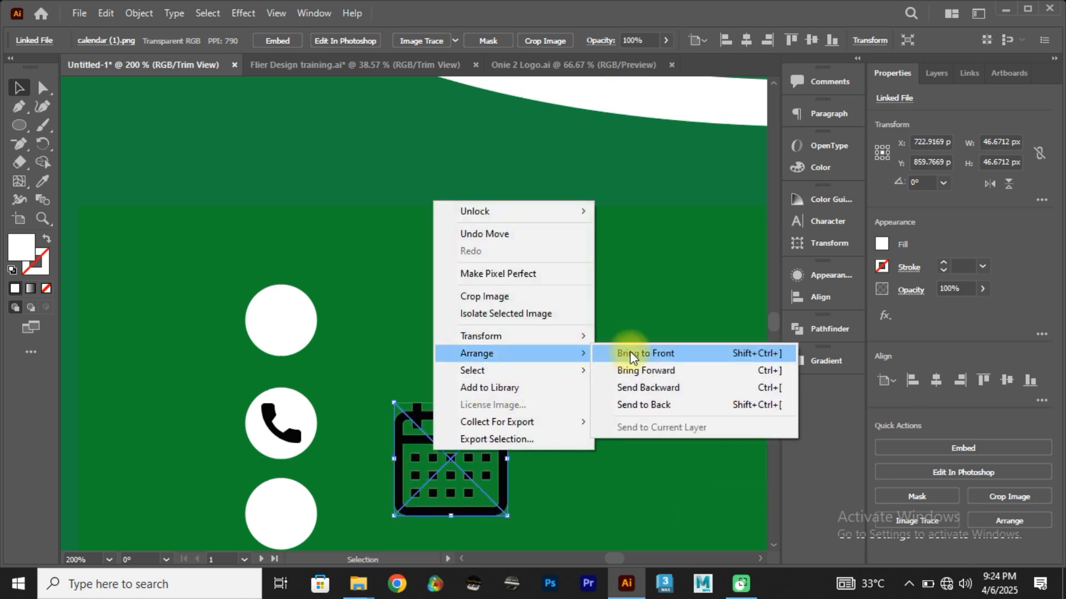
click(630, 351)
drag(500, 517, 298, 492)
scroll(359, 472, down, 1)
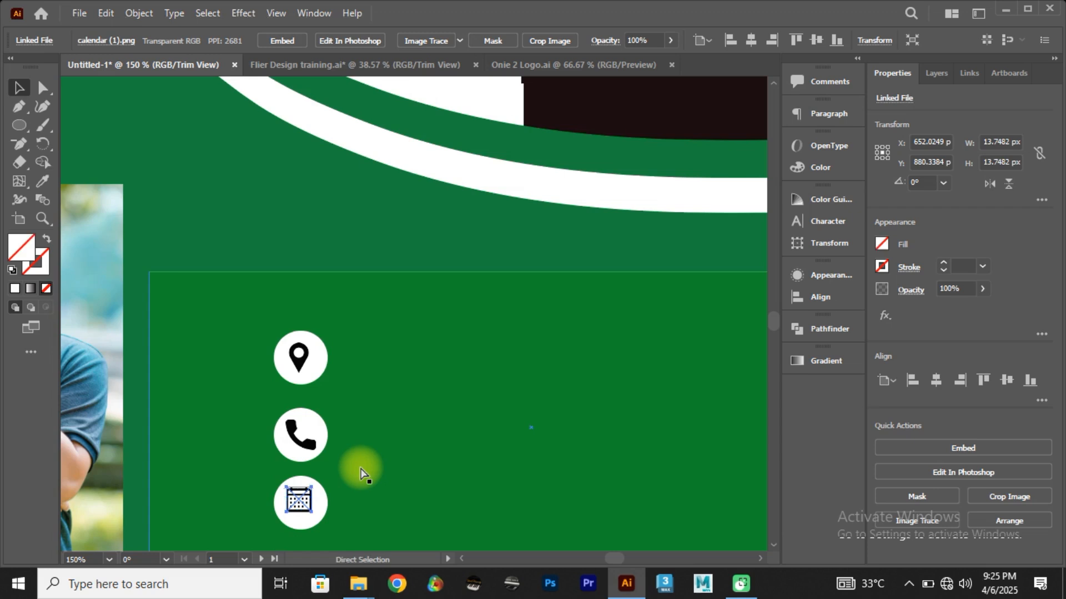
key(ctrl+0)
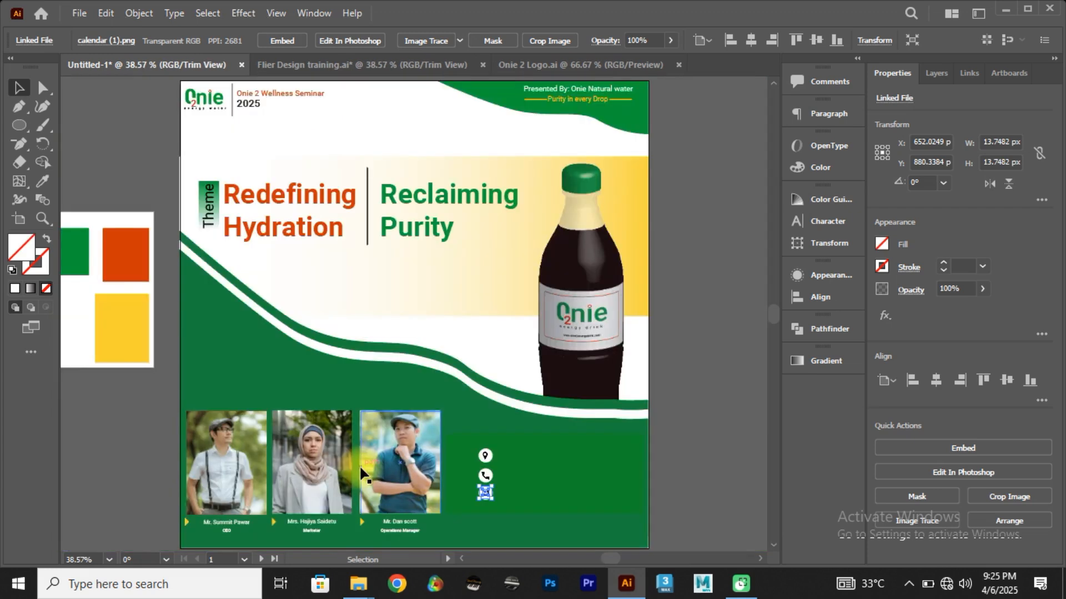
click(688, 396)
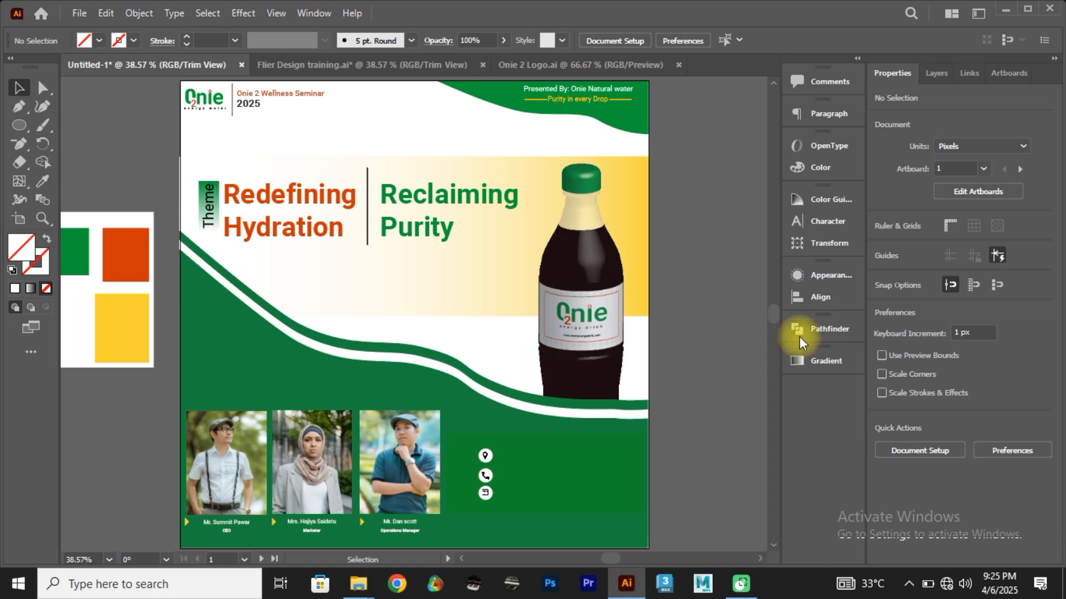
Step: Check the event details in the Flier Design training document, and add the text "25th July, 2025" to the green box in Untitled-1
click(416, 67)
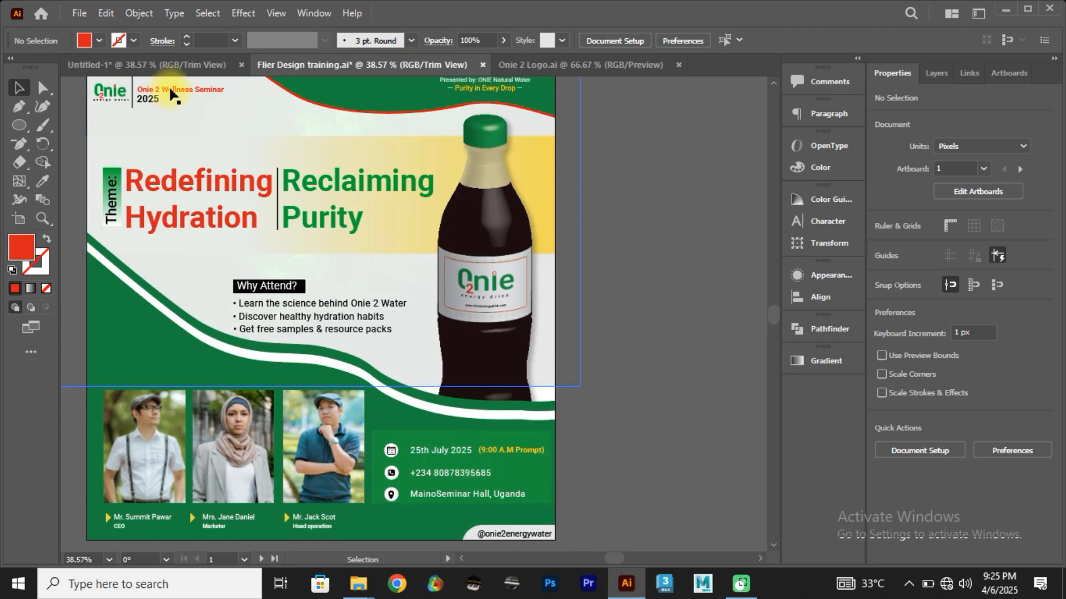
click(175, 62)
key(t)
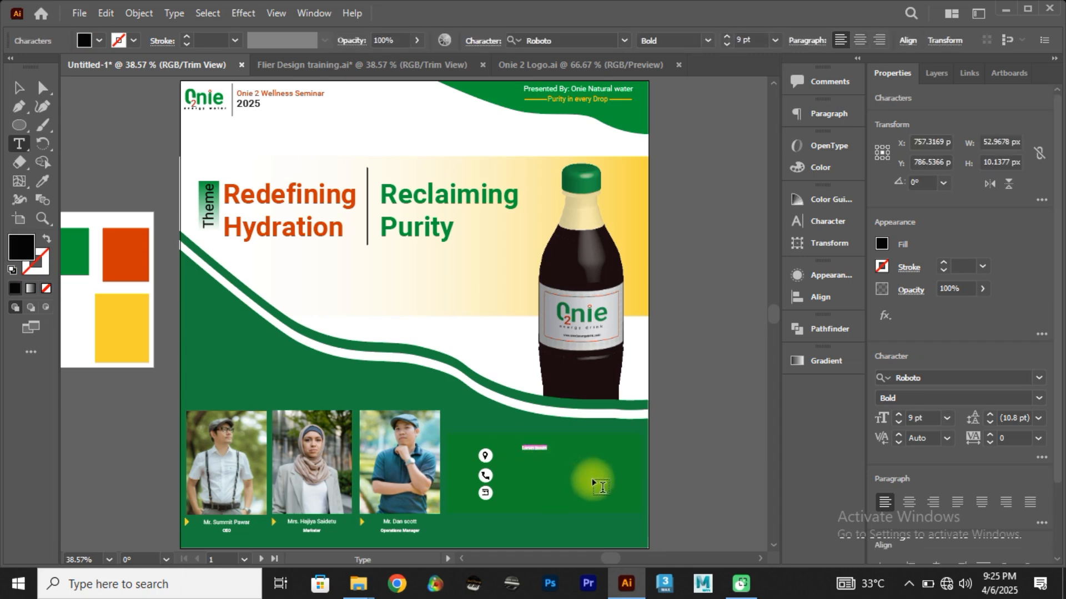
key(BackSpace)
text(1234 Al)
text( 2025)
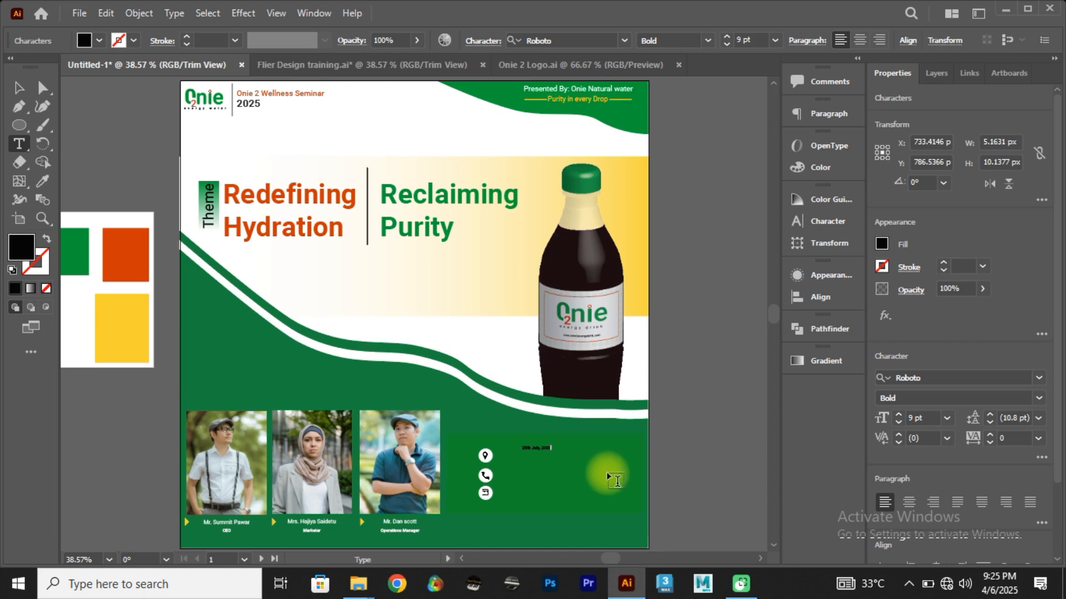
Step: Color the date text white and set its font size to 15 pt
key(ctrl+a)
click(97, 41)
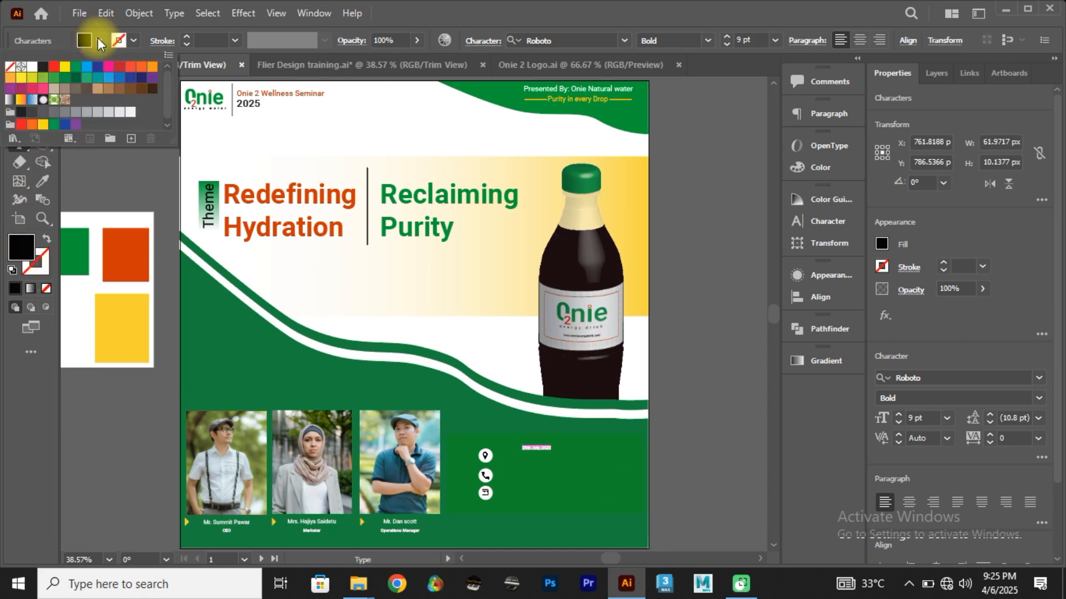
click(32, 67)
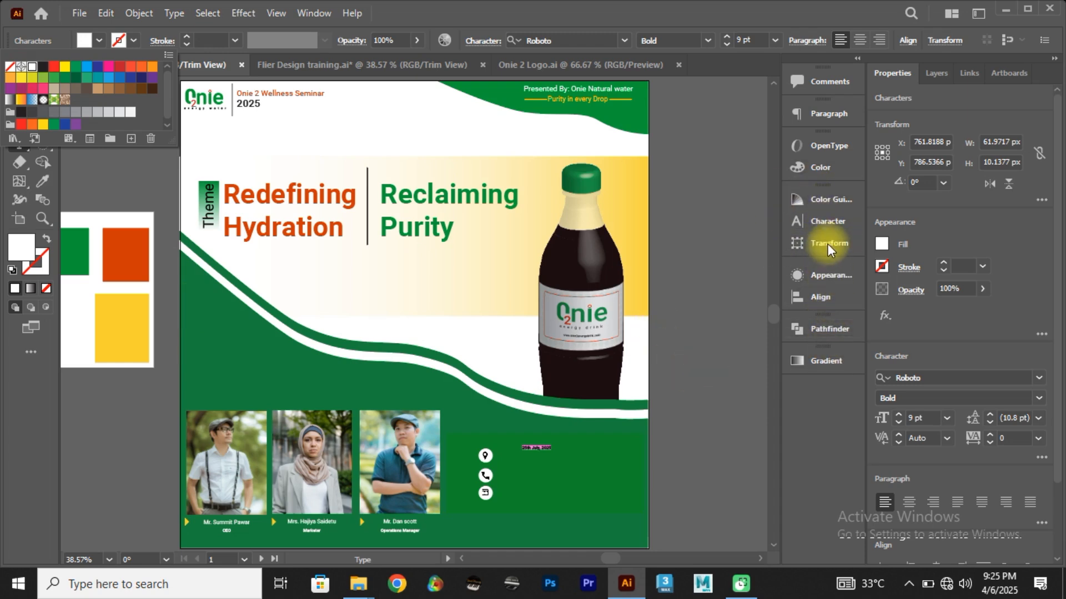
click(826, 221)
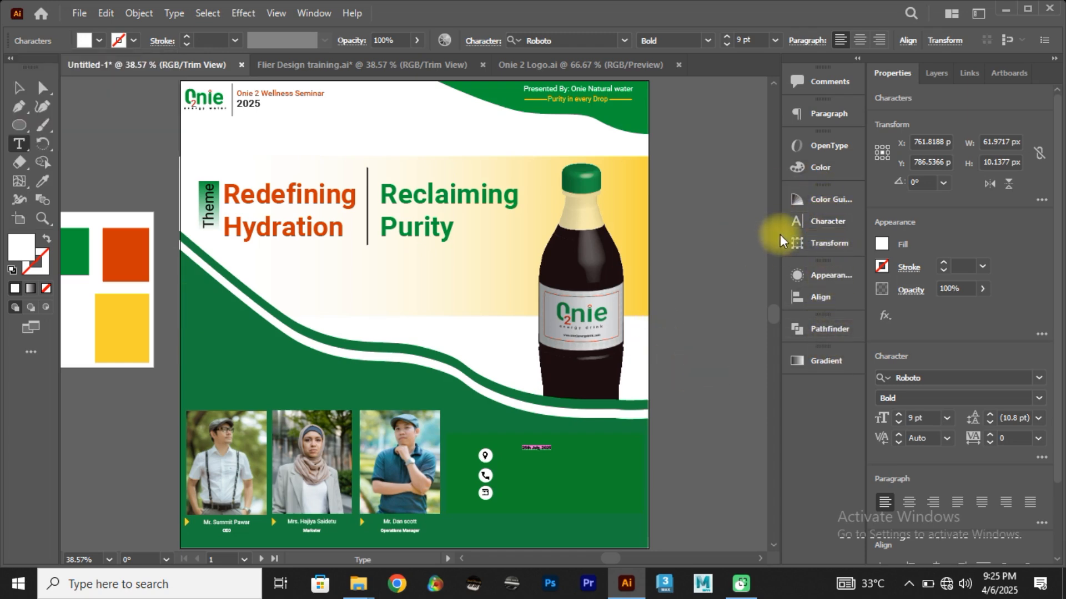
click(822, 222)
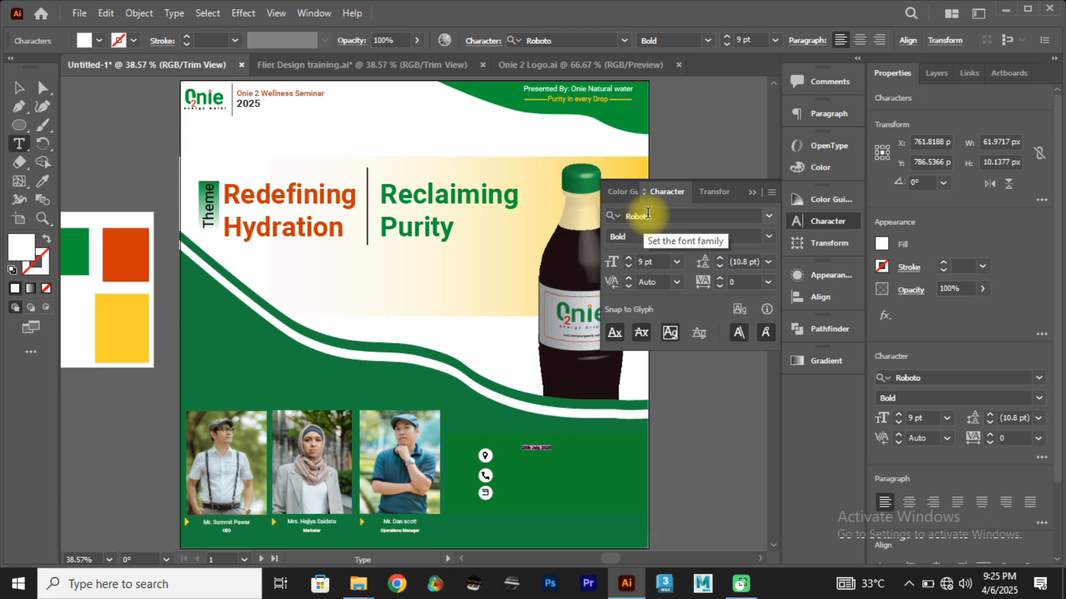
click(632, 259)
click(631, 259)
click(632, 258)
click(631, 259)
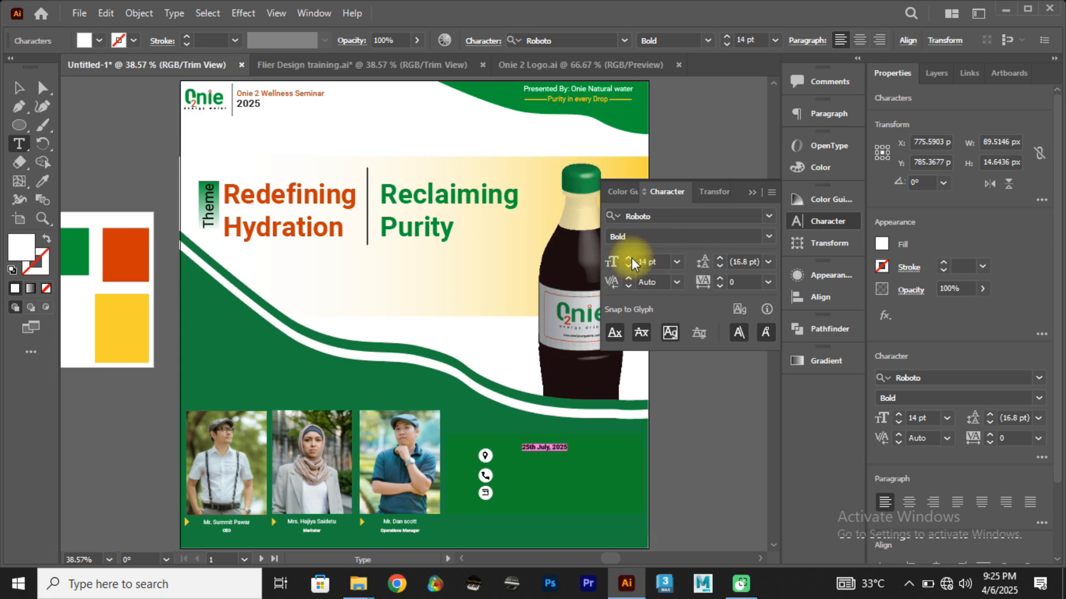
click(630, 258)
click(630, 265)
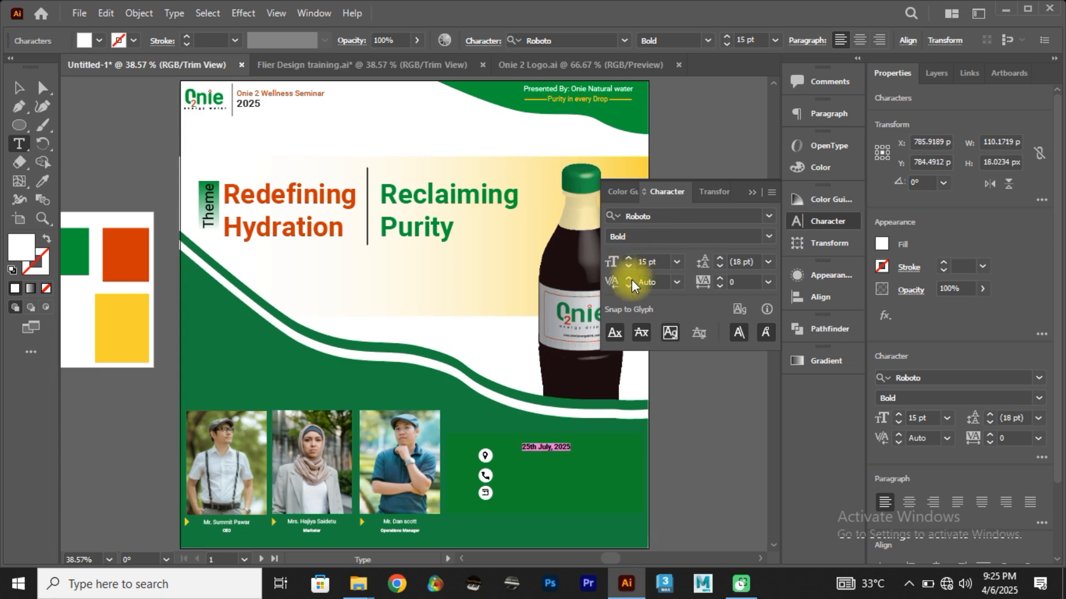
click(19, 87)
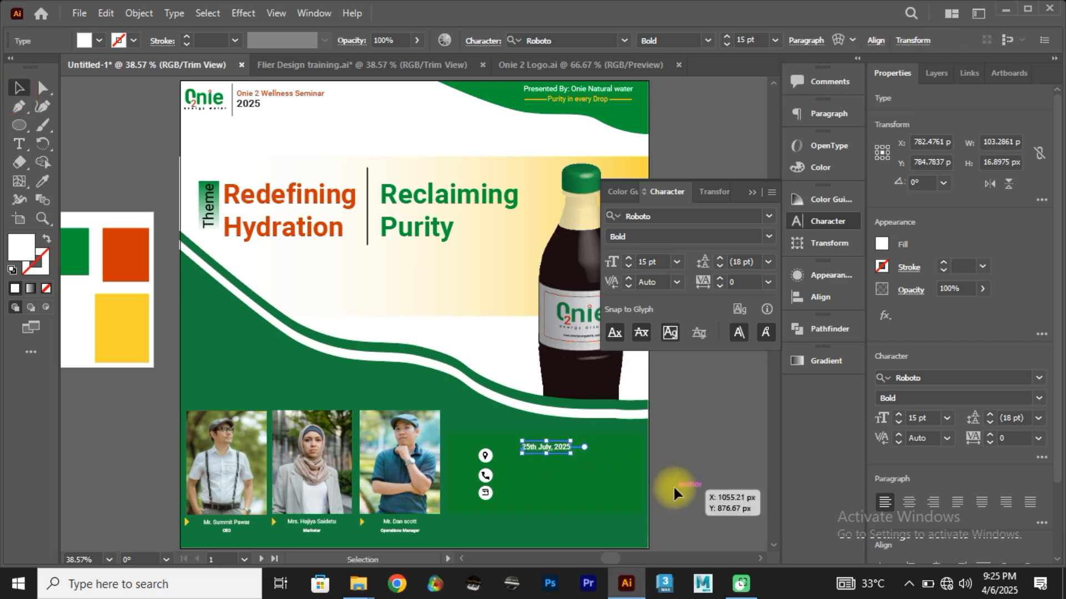
Step: Place the date text beside the pin icon and undo the accidental shift of the third speaker photo
drag(541, 452, 518, 463)
drag(430, 465, 448, 474)
key(ctrl+z)
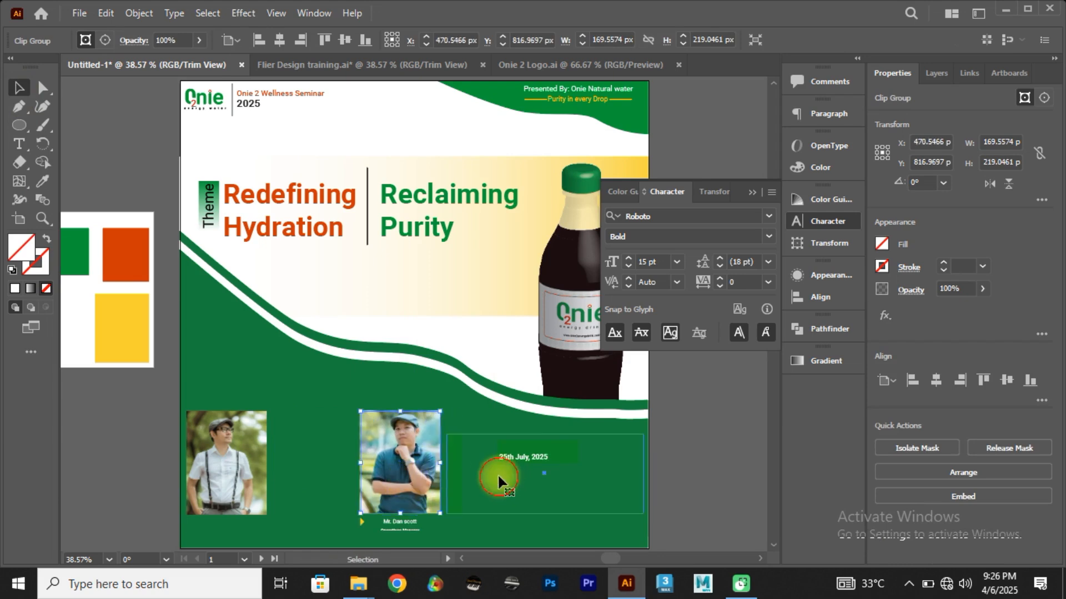
click(494, 507)
drag(495, 506, 476, 446)
key(ctrl+z)
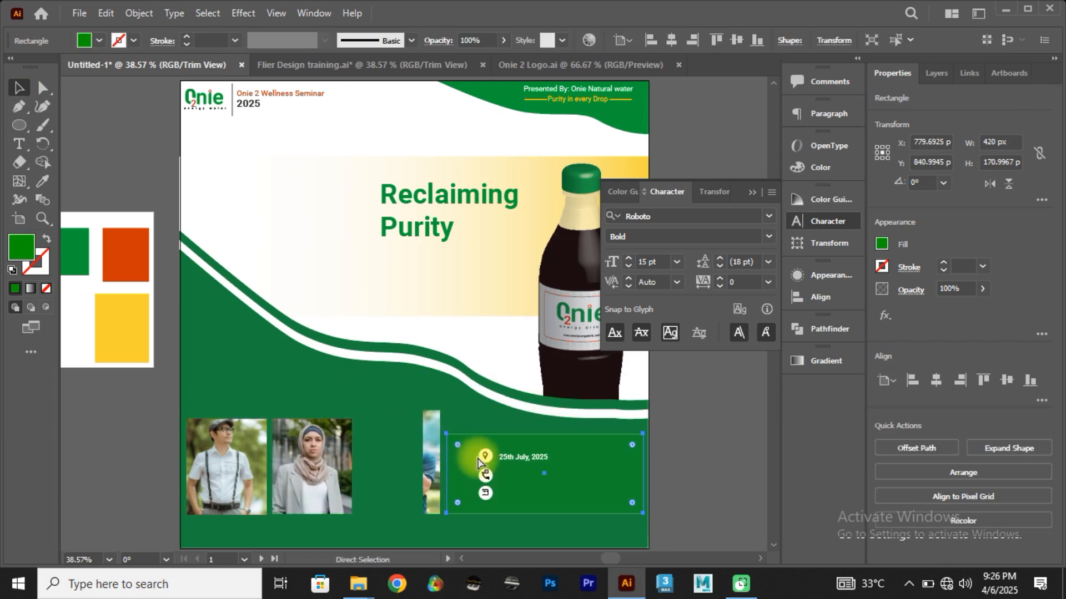
drag(368, 447, 375, 430)
key(ctrl+z)
drag(328, 507, 271, 446)
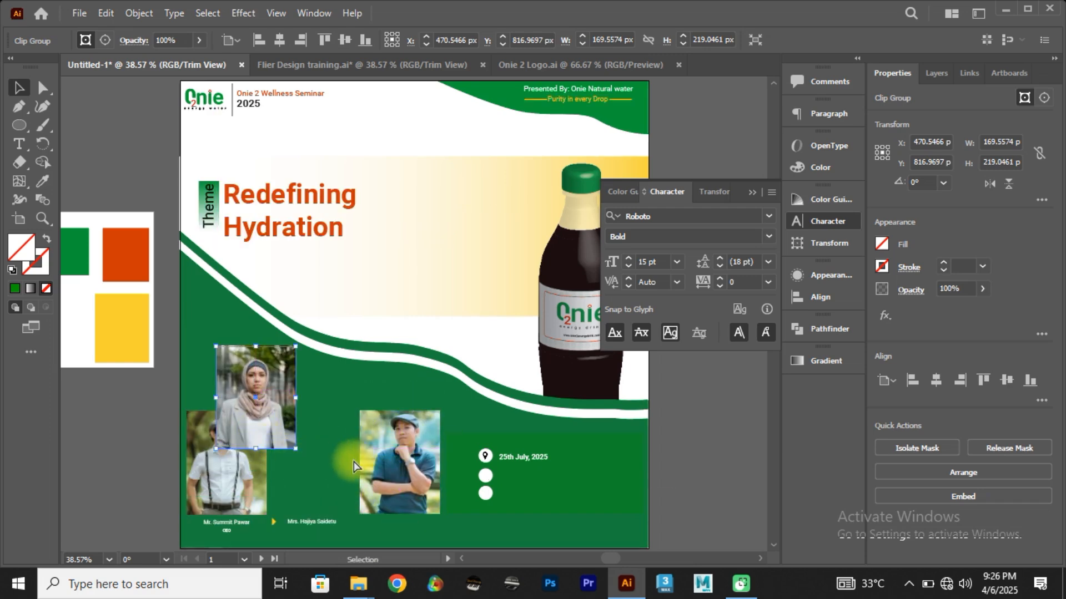
key(ctrl+z)
click(484, 476)
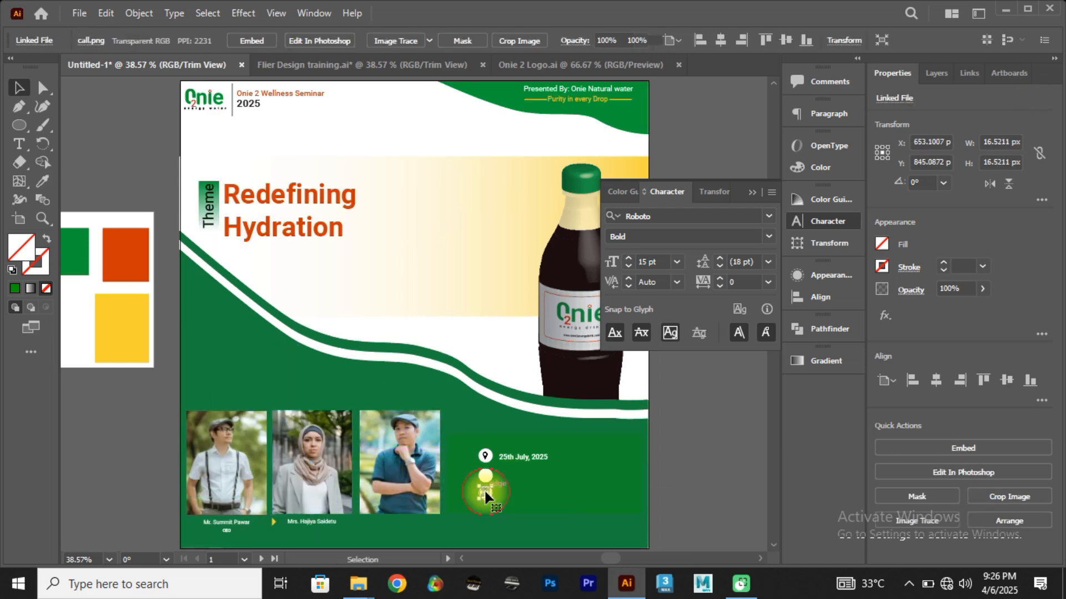
key(Delete)
Step: Adjust the white date text beside the pin icon and duplicate it beside the call and calendar icons
click(521, 477)
click(523, 456)
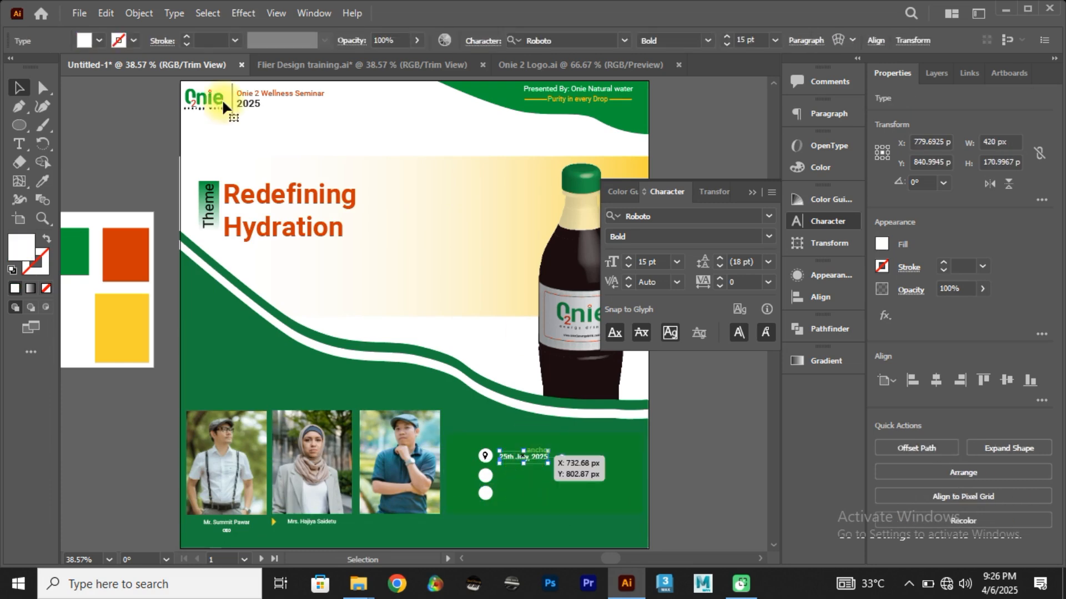
click(275, 69)
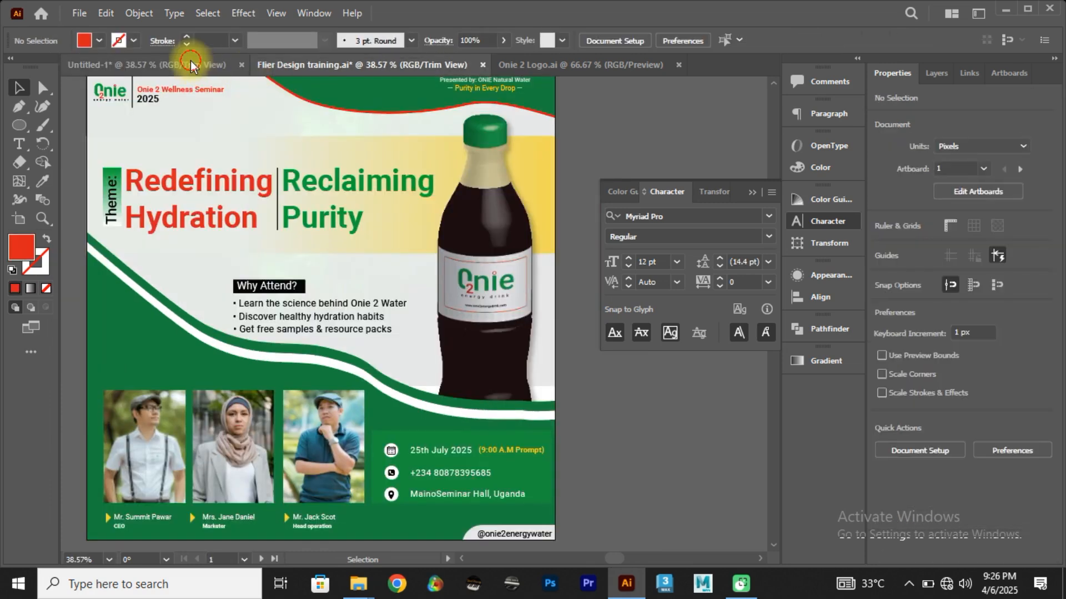
click(190, 66)
drag(523, 457, 529, 454)
scroll(545, 461, up, 6)
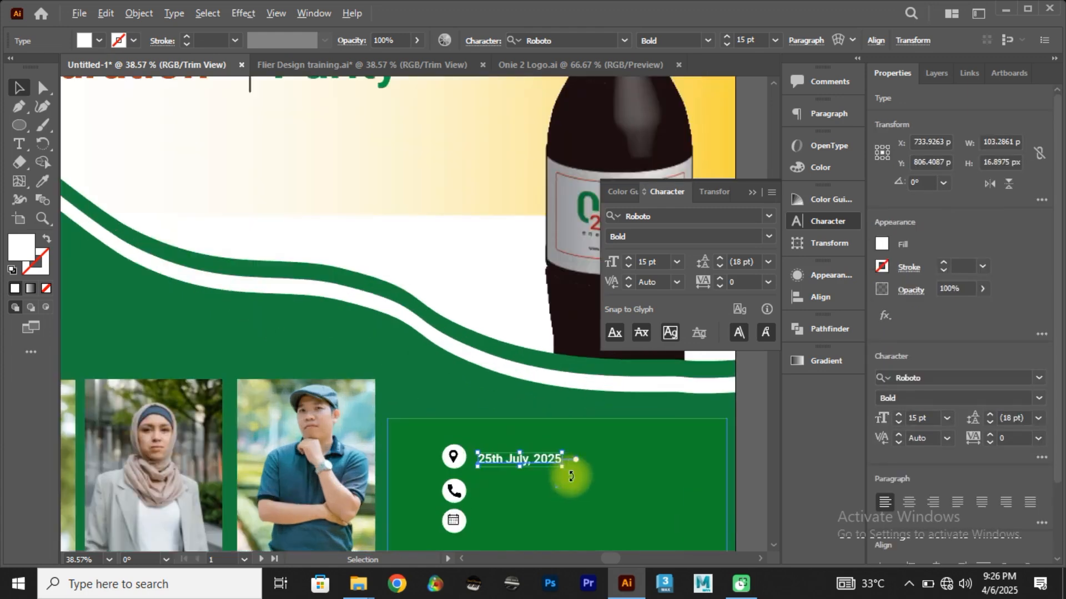
drag(431, 488, 463, 306)
drag(380, 231, 370, 434)
scroll(369, 416, down, 3)
Step: Replace the date copy beside the call icon with the contact phone number
click(326, 69)
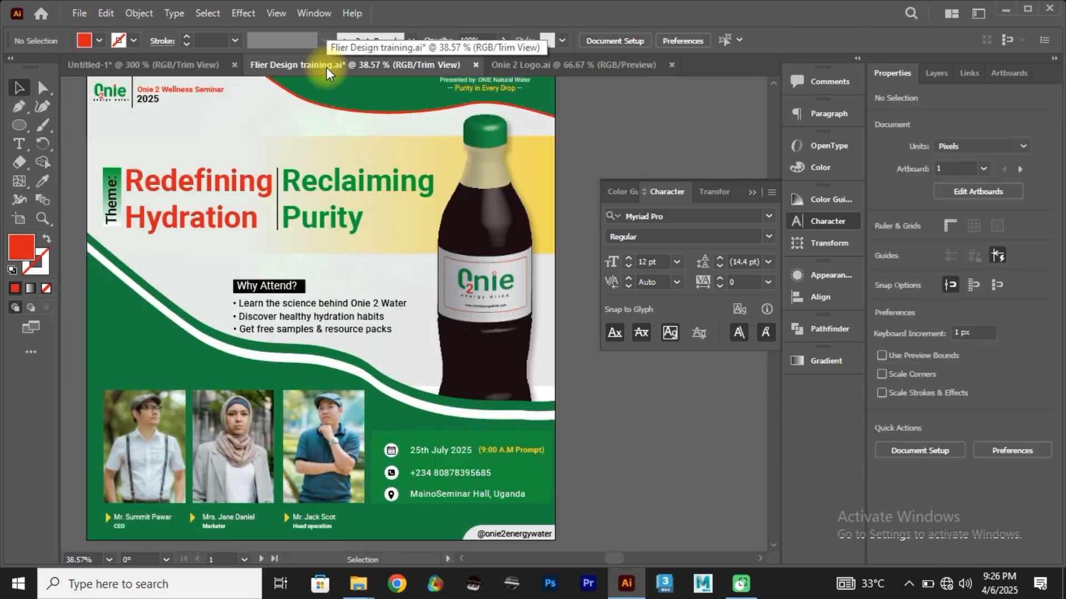
click(209, 65)
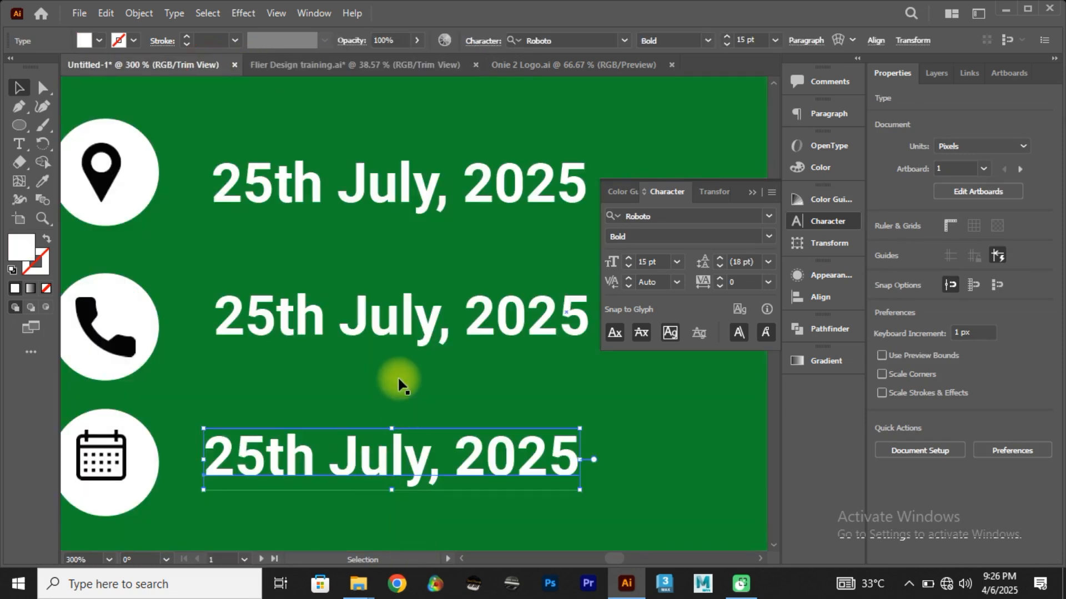
triple_click(389, 320)
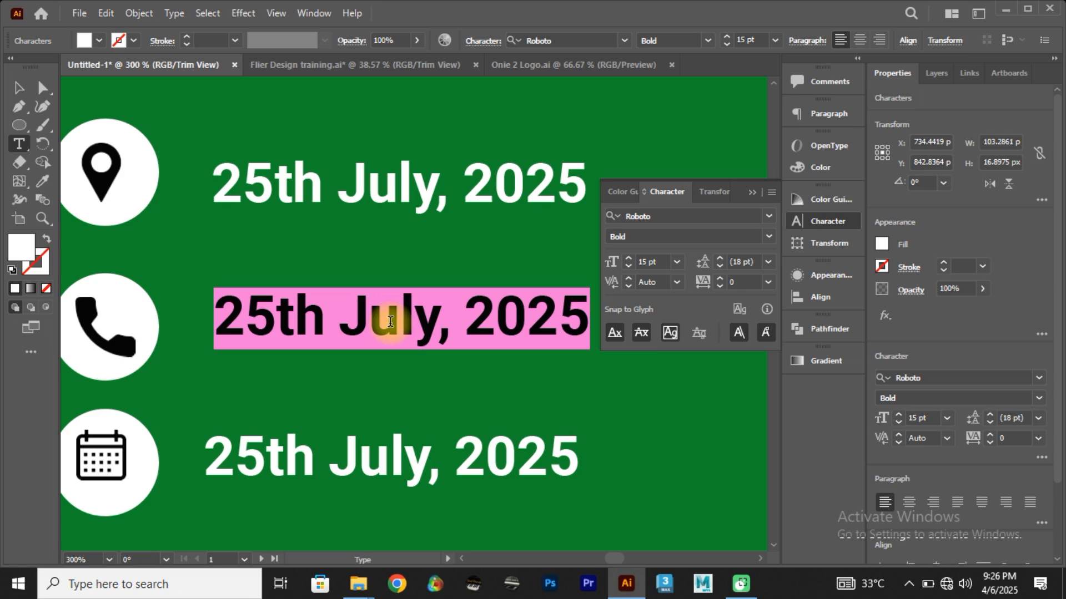
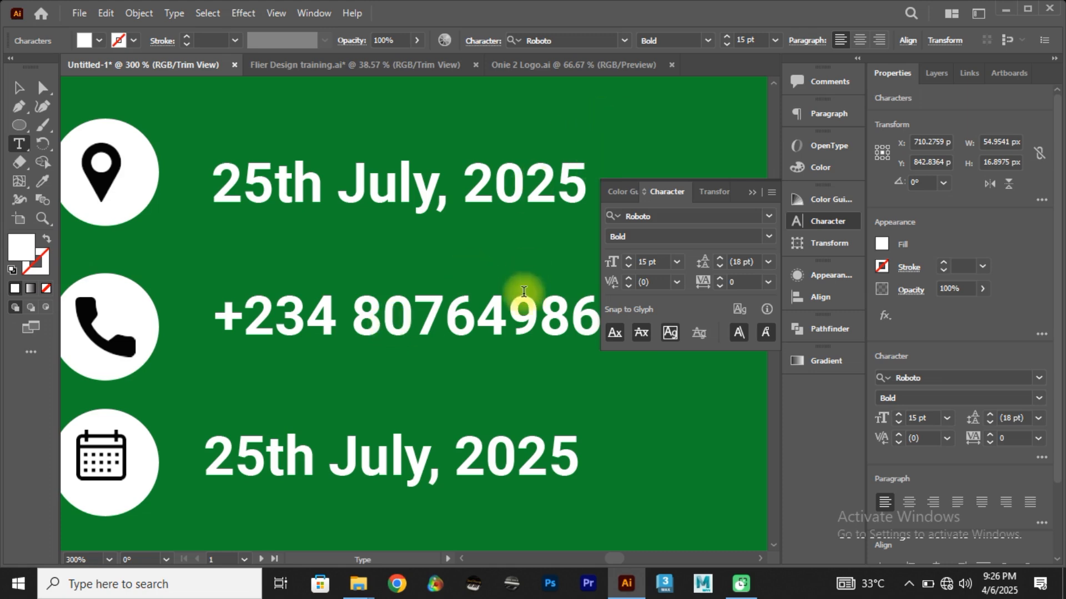
Step: Check the venue line in the Flier Design training document and replace the lowest date copy in Untitled-1 with "Maitama, Abuja"
click(325, 66)
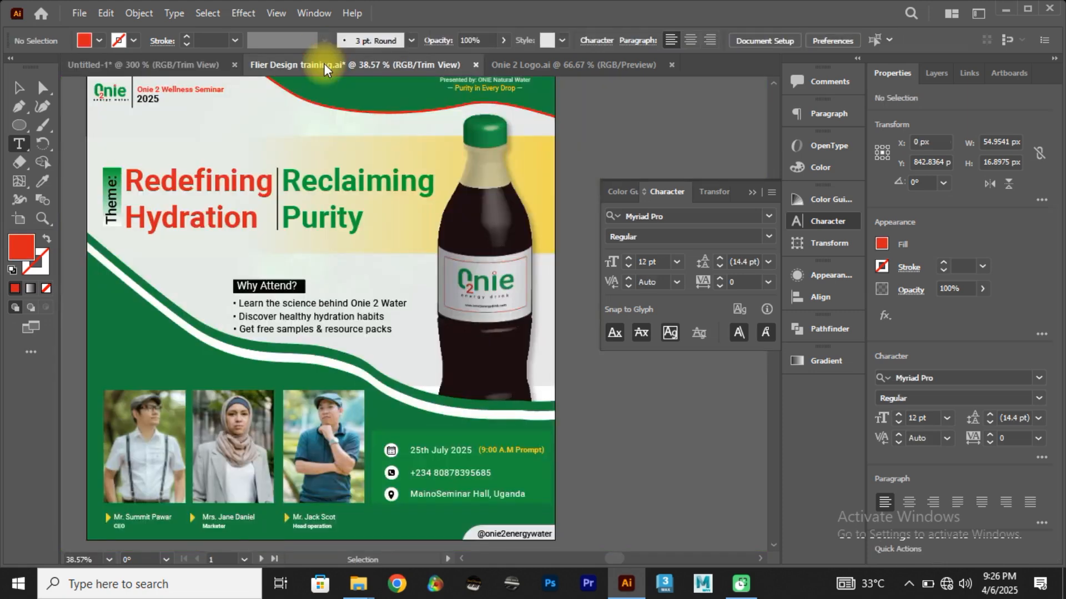
click(195, 65)
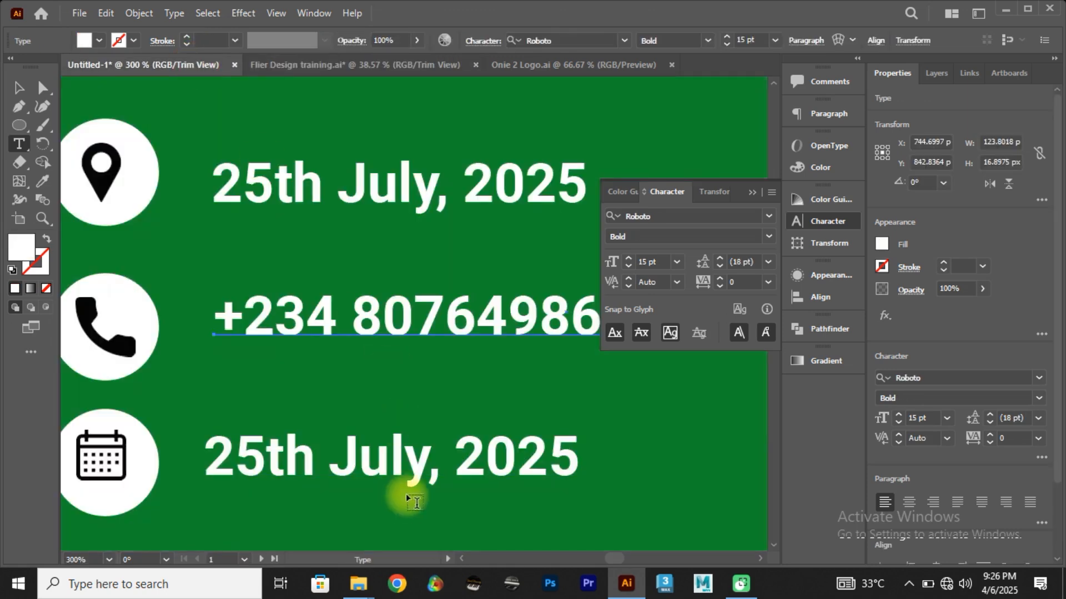
triple_click(408, 472)
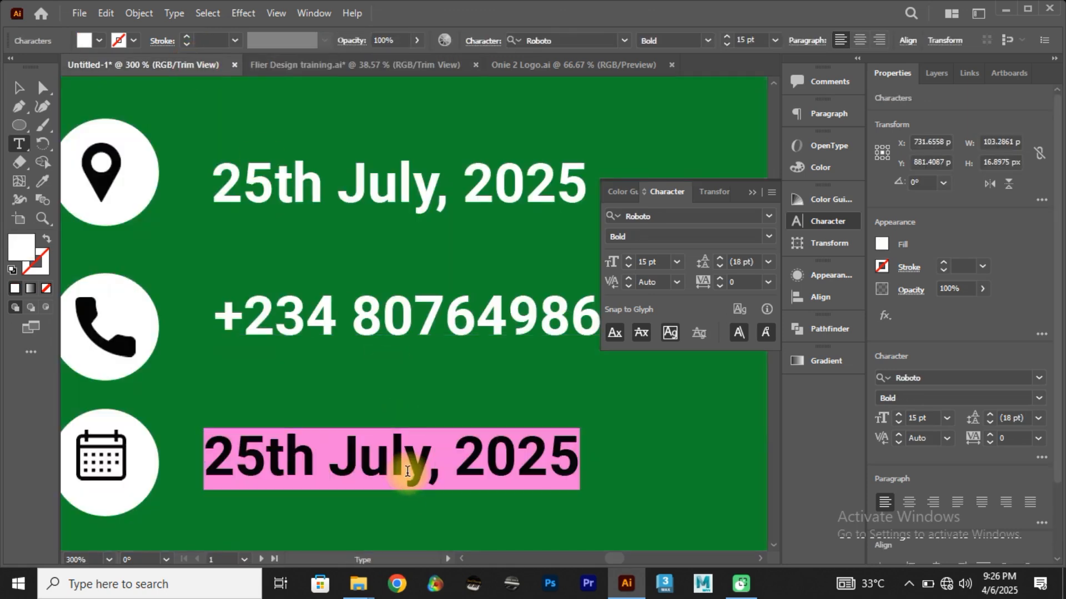
text(Mai)
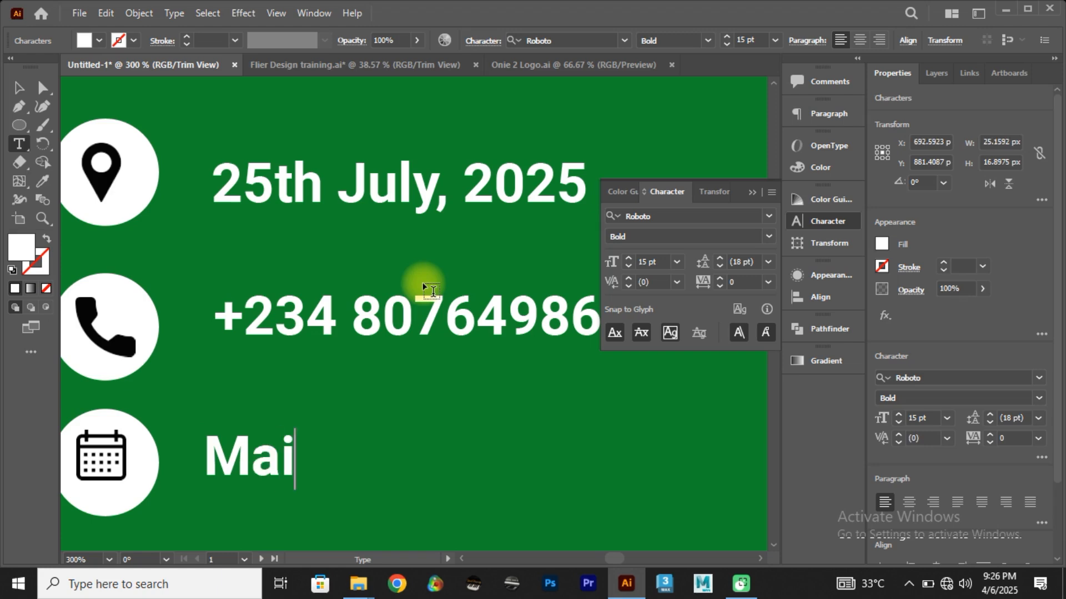
text(tama, )
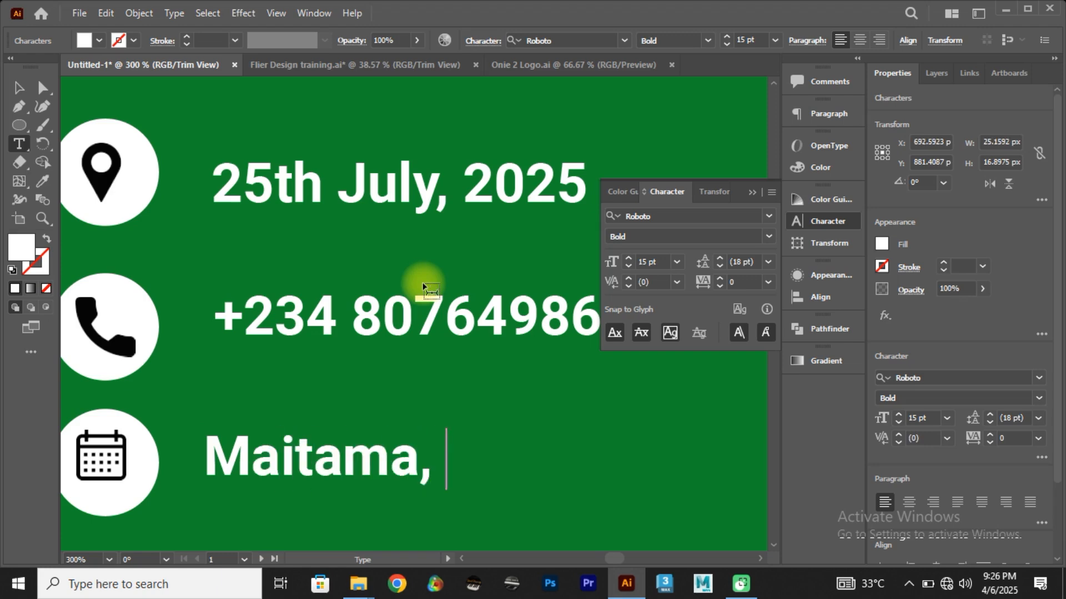
text(Abuja)
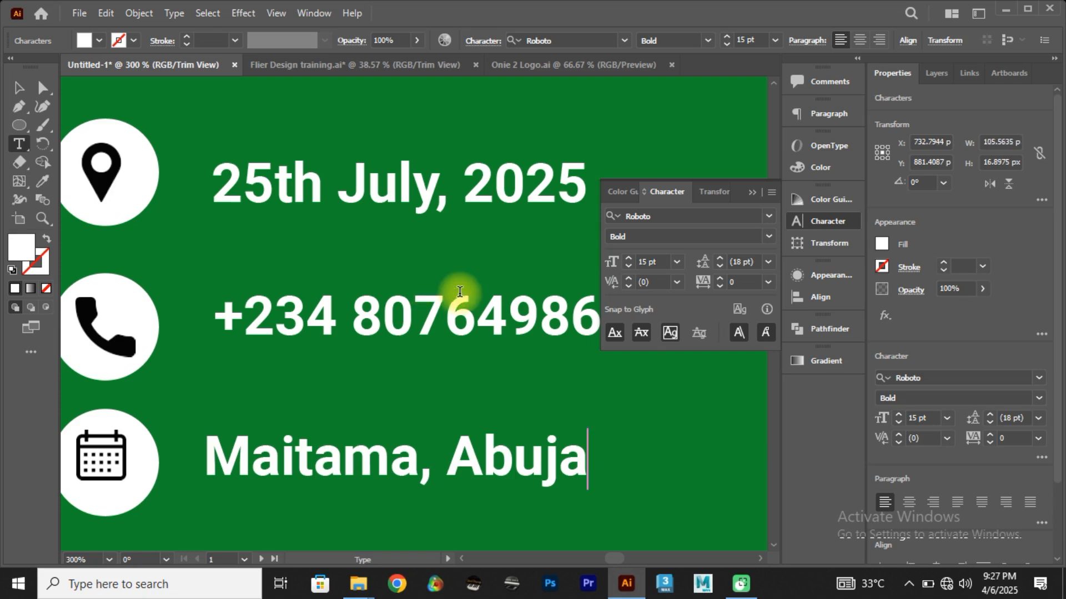
Step: Set the font style of the date, phone number and venue lines to Roboto Medium
click(16, 90)
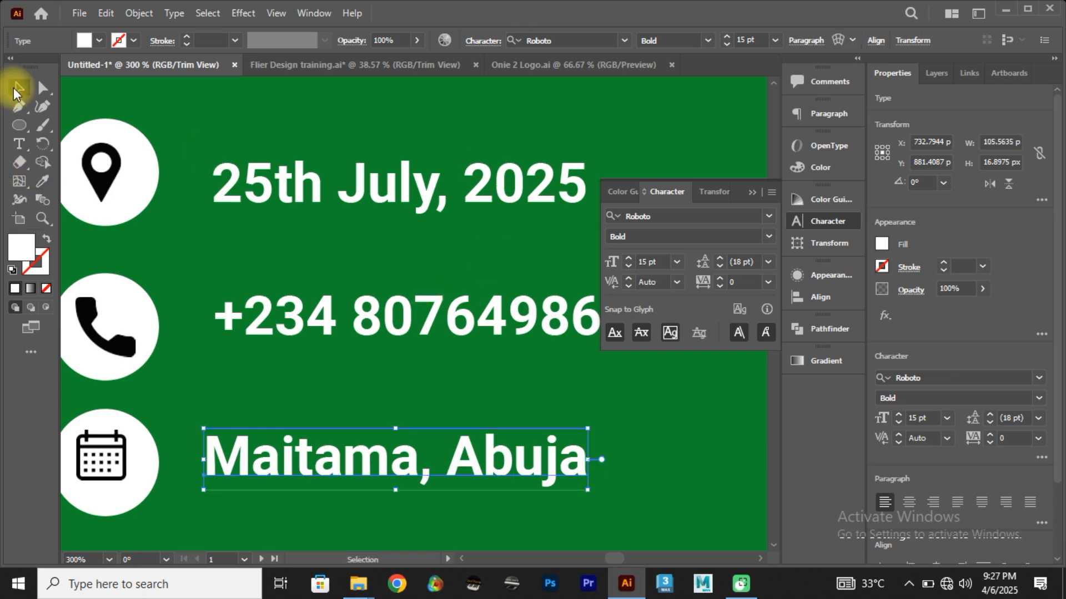
click(309, 187)
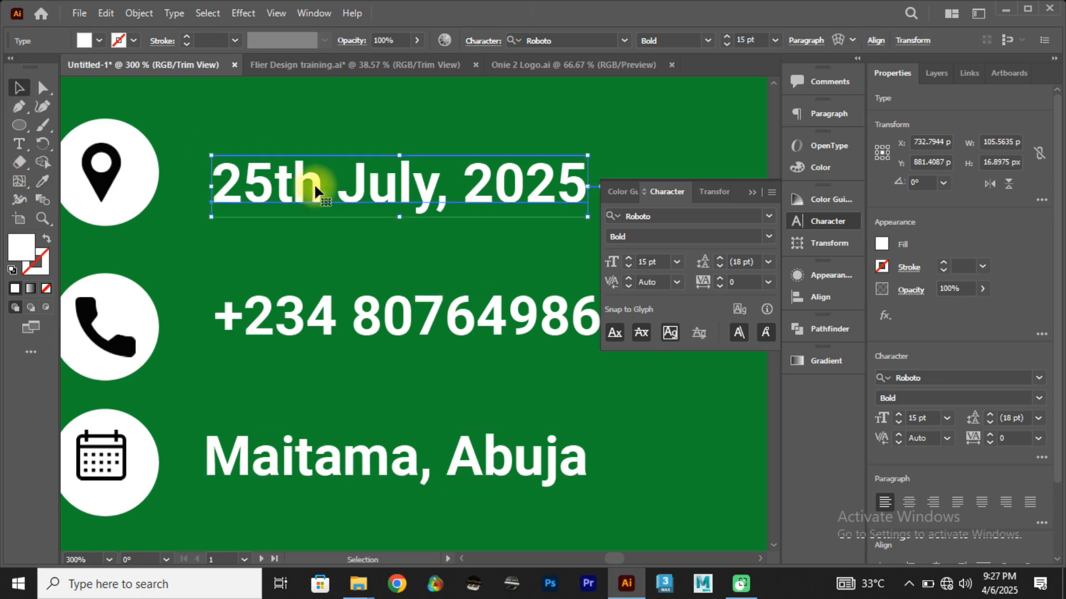
click(768, 238)
click(671, 301)
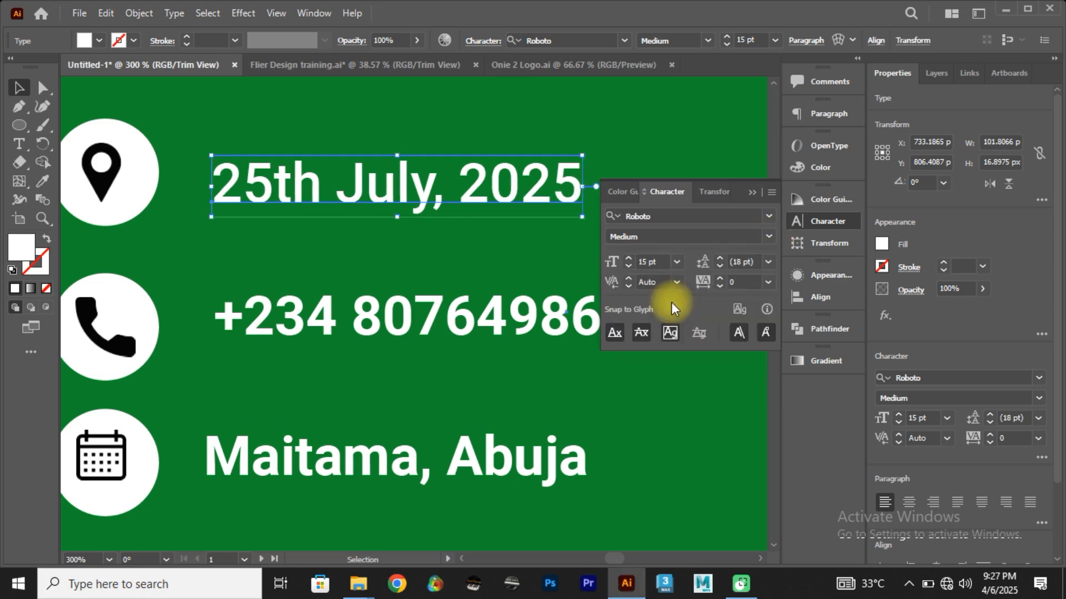
click(551, 310)
click(768, 238)
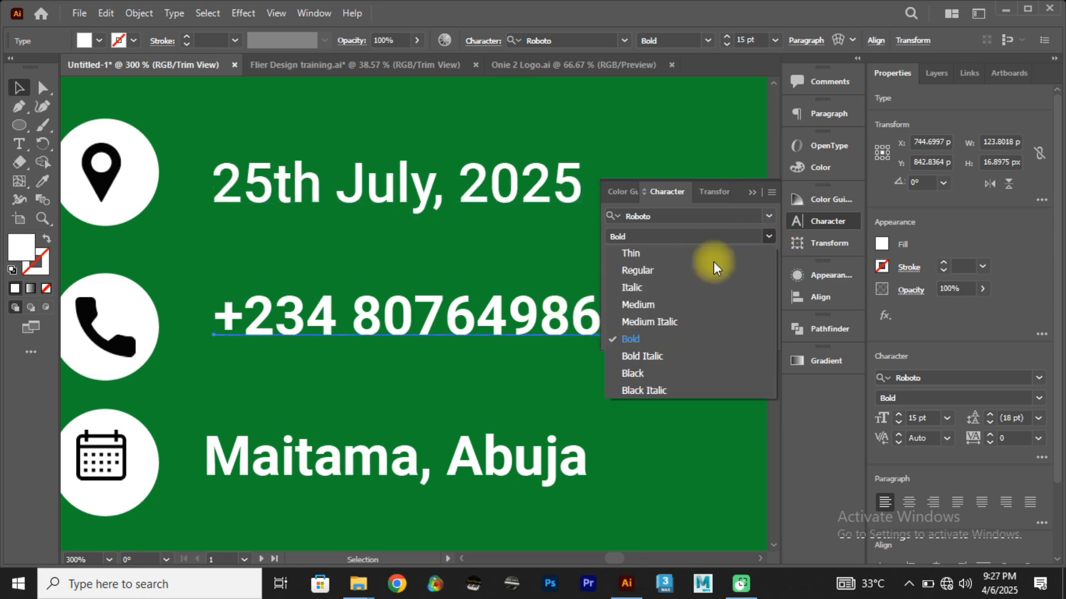
click(654, 303)
click(558, 460)
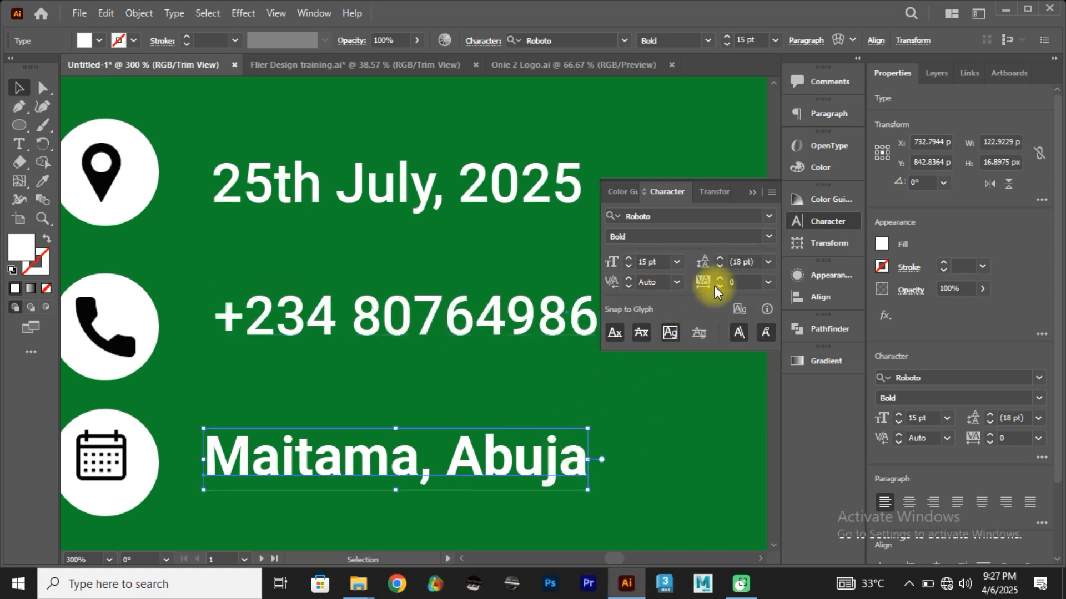
click(768, 238)
click(654, 306)
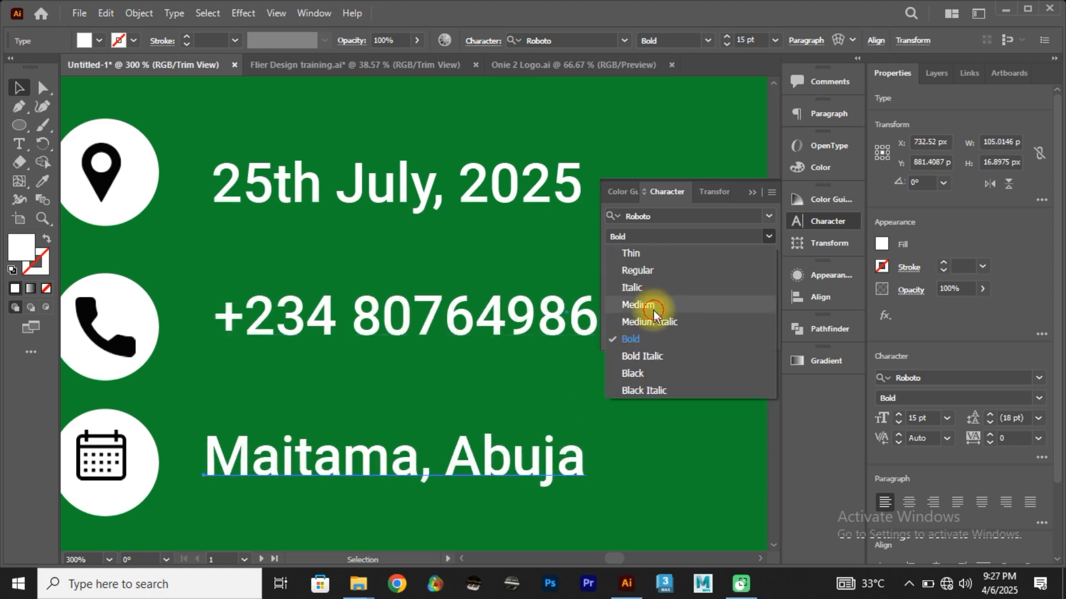
click(667, 435)
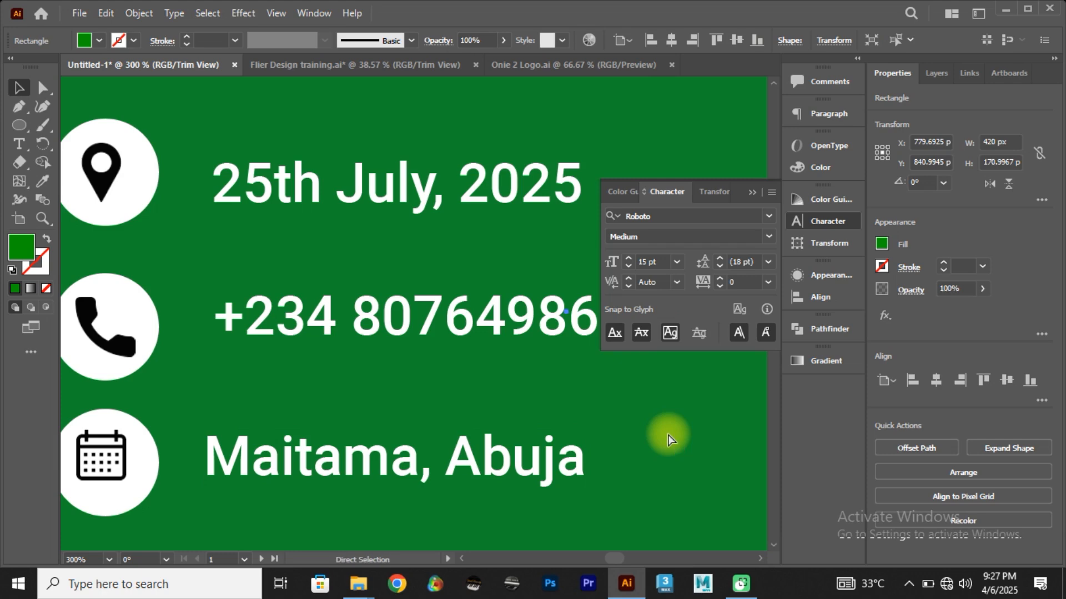
Step: Close the Character panel and switch to the Flier Design training document
key(ctrl+0)
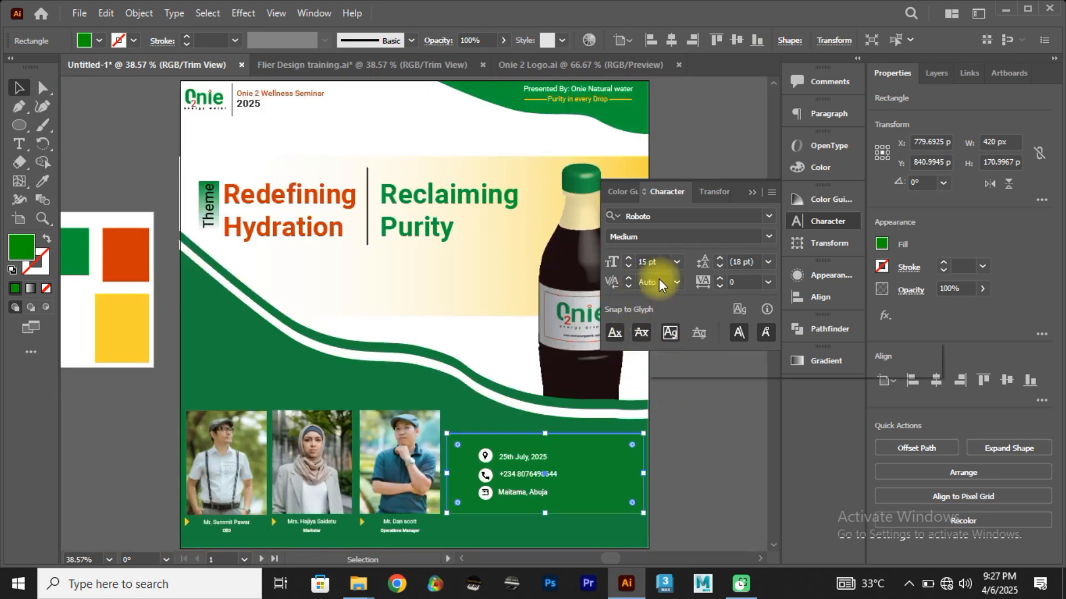
click(694, 161)
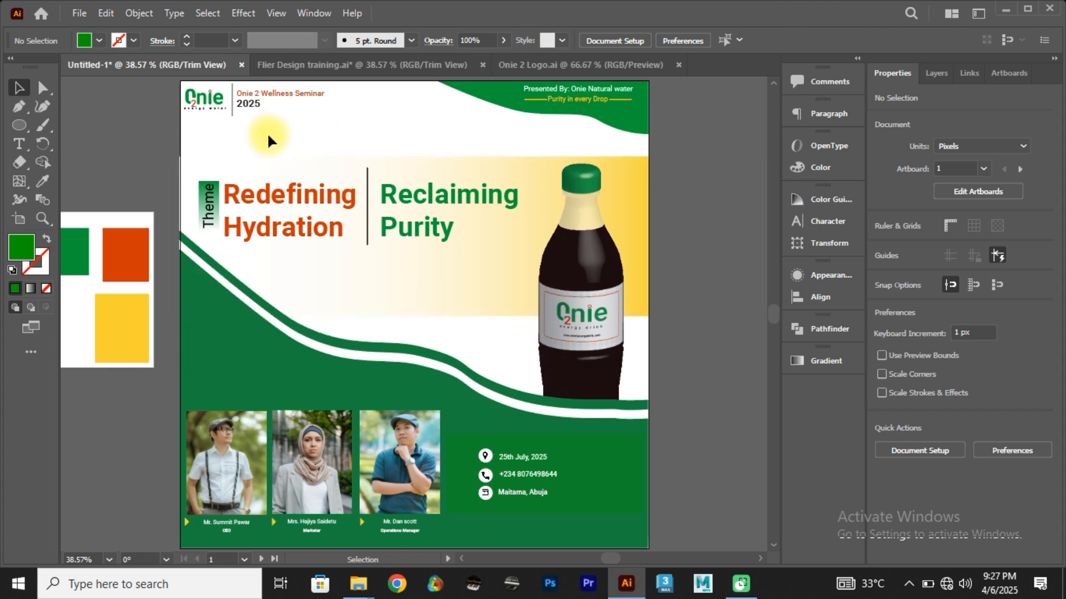
click(301, 66)
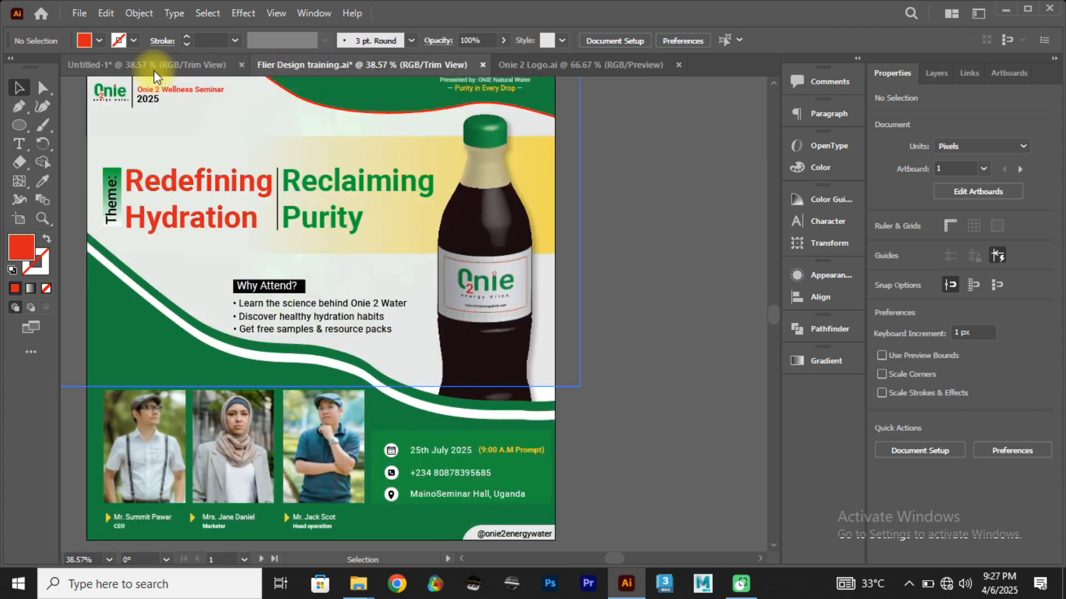
click(366, 331)
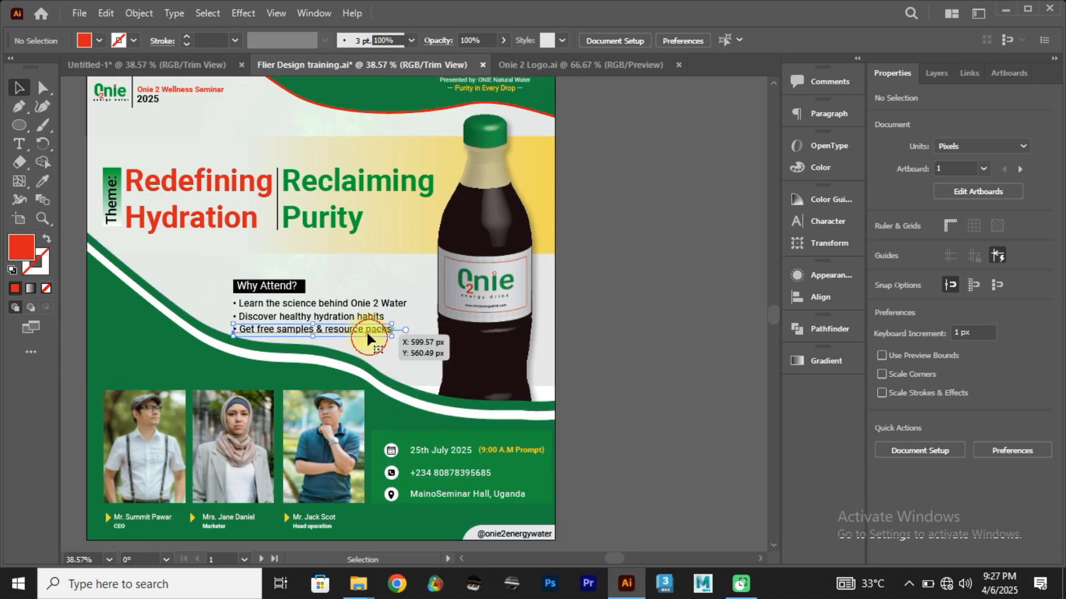
click(390, 340)
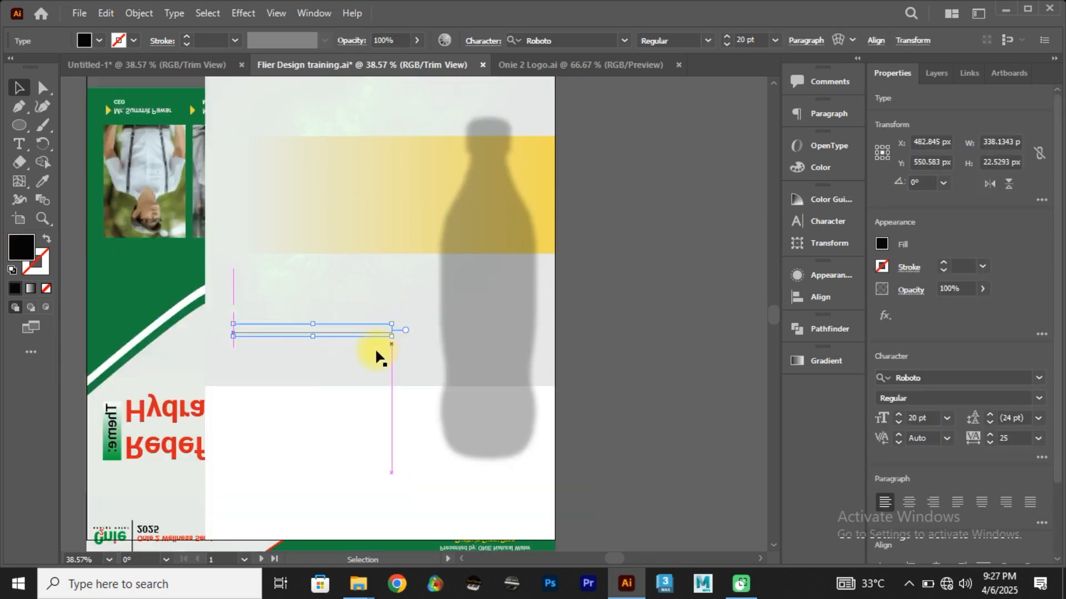
click(472, 327)
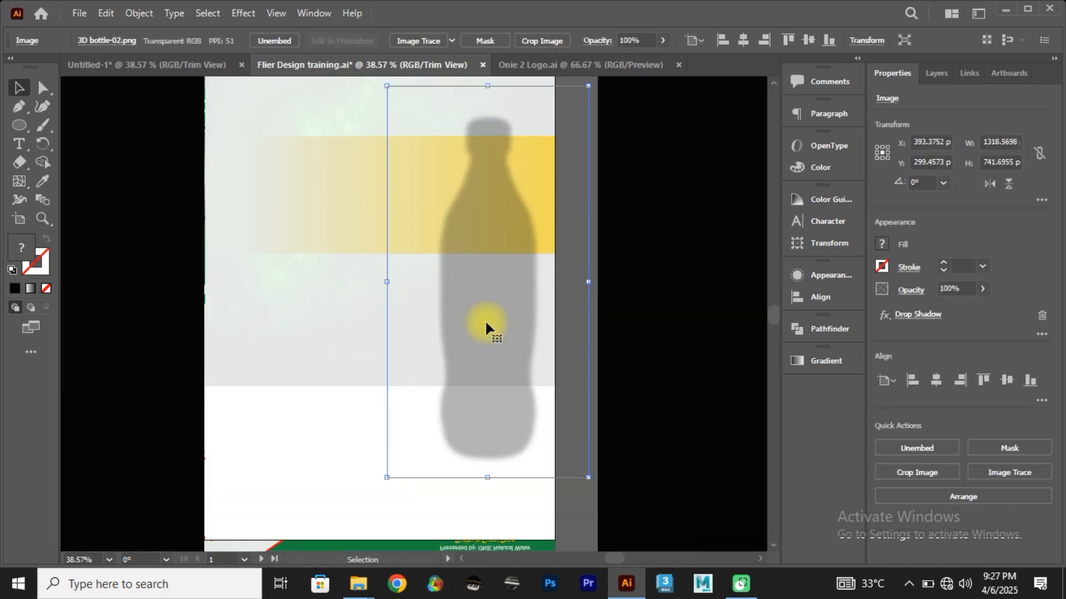
drag(485, 321, 569, 352)
key(ctrl+z)
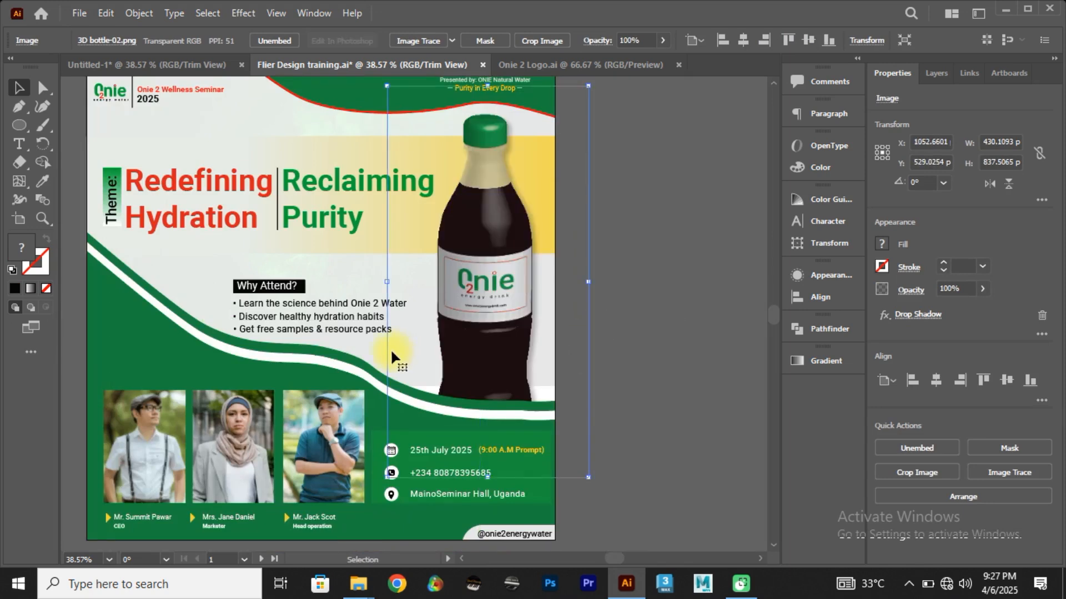
click(377, 349)
drag(370, 341, 399, 333)
key(ctrl+z)
Step: Copy the "Why Attend?" heading and its three bullet lines from Flier Design training into Untitled-1, placing them below the theme beside the bottle
click(362, 330)
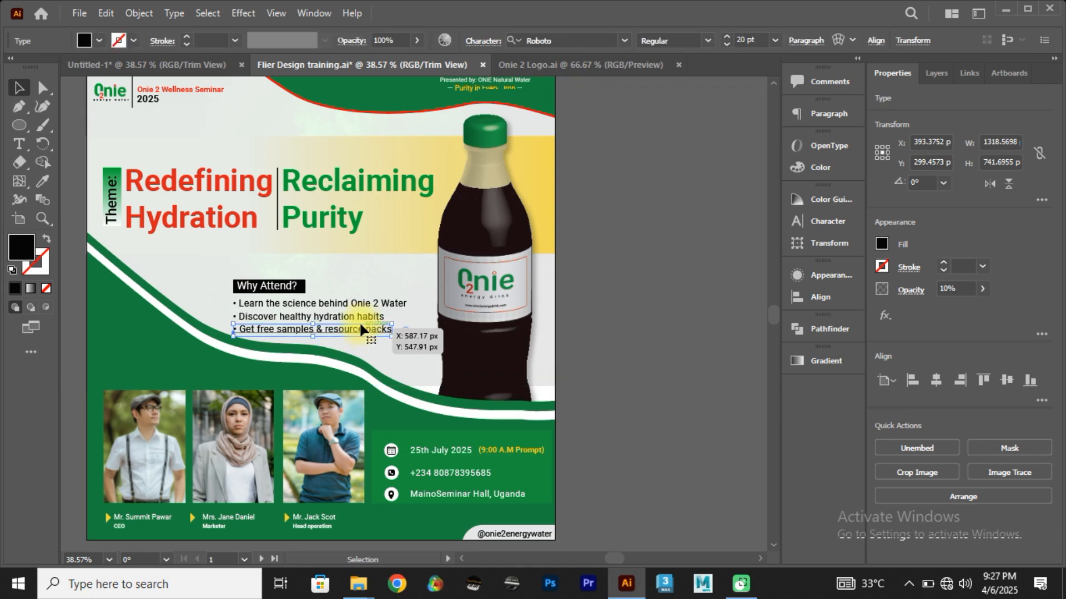
shift+click(359, 317)
shift+click(360, 306)
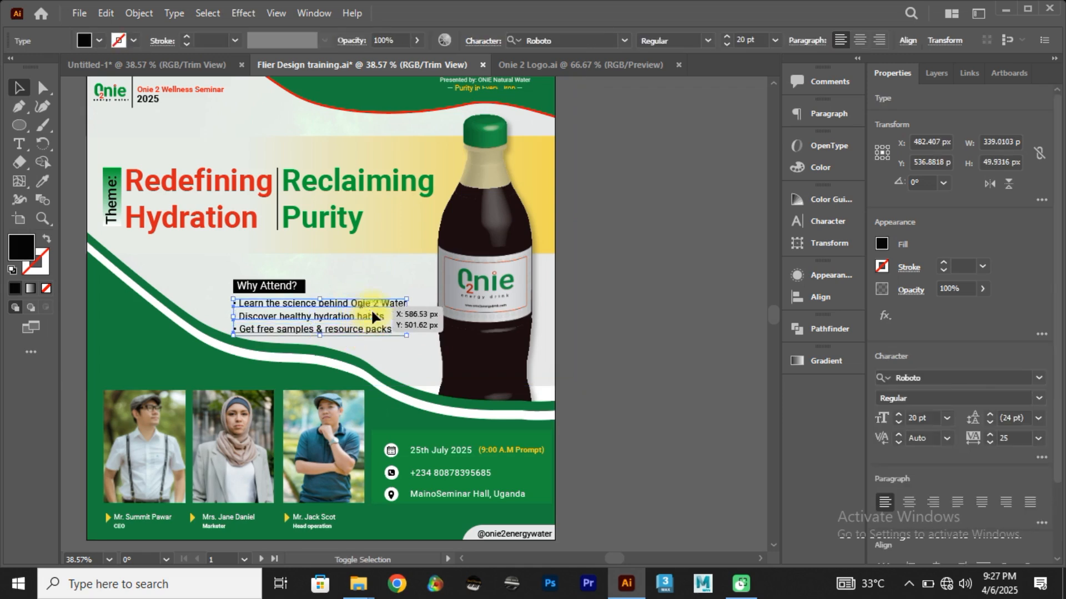
shift+click(304, 288)
shift+click(303, 288)
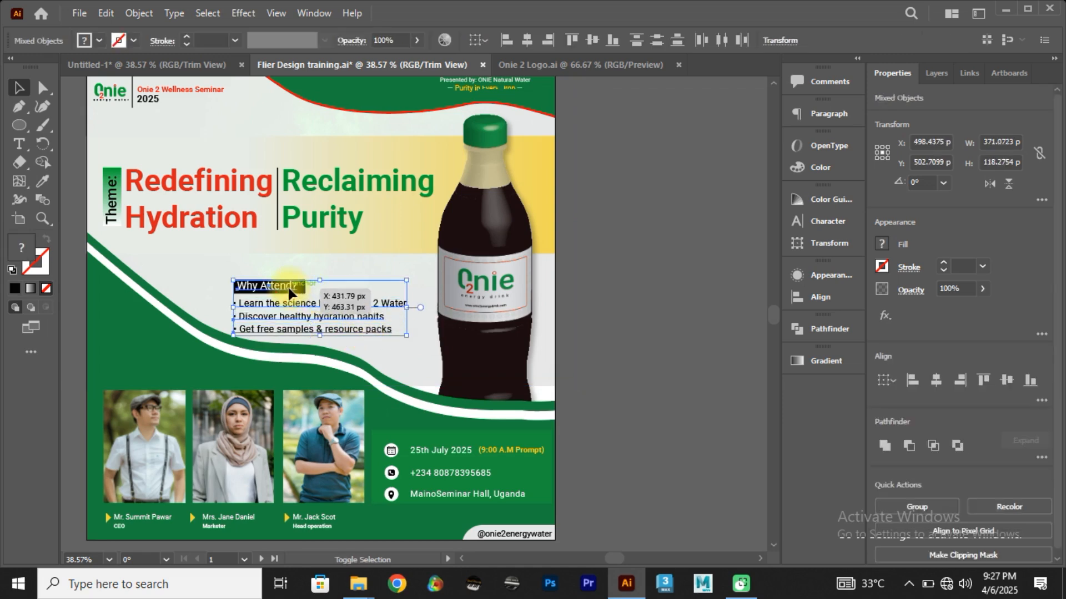
drag(310, 305, 187, 57)
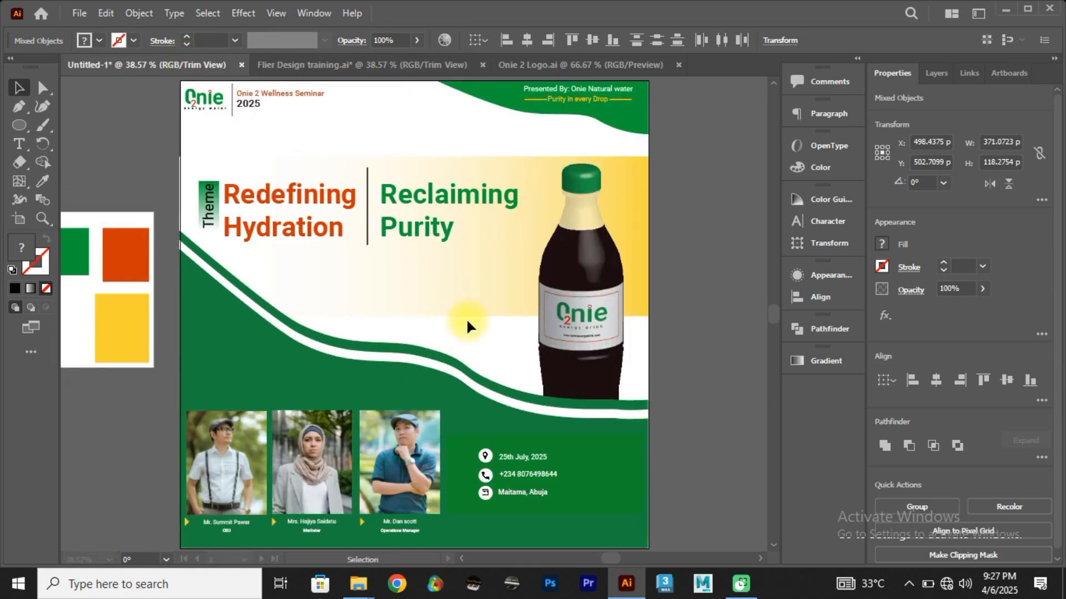
drag(466, 321, 428, 328)
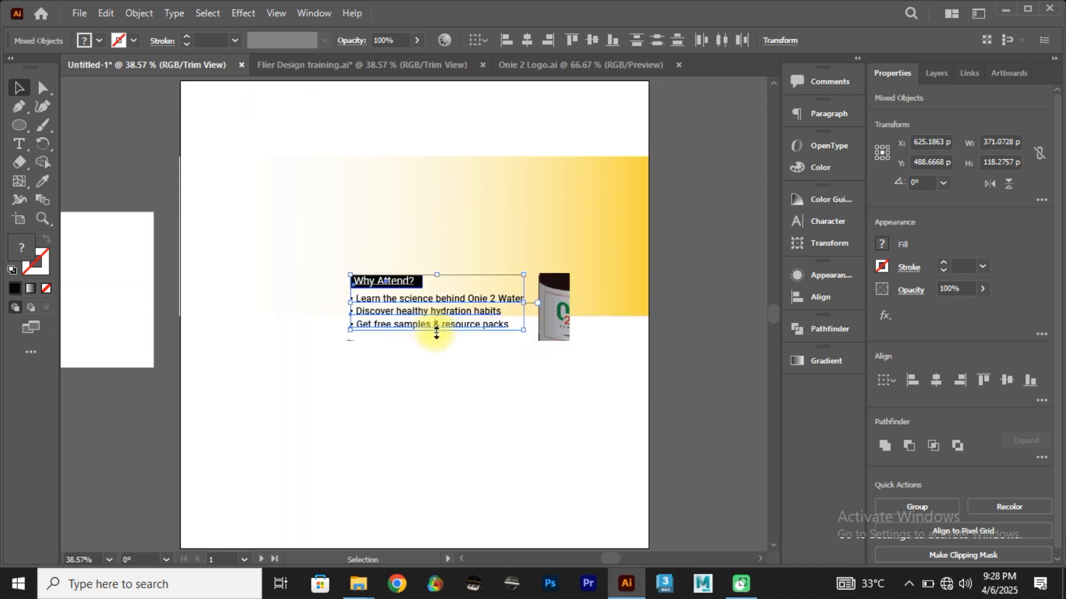
click(572, 319)
click(561, 328)
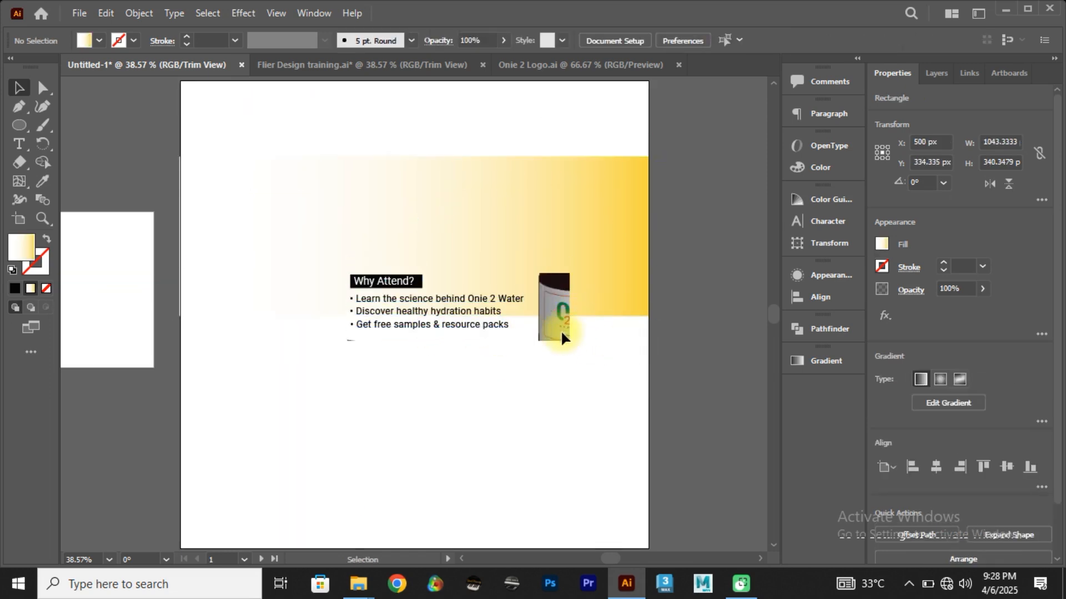
Step: Raise the yellow gradient rectangle behind the theme text to about Y 303 px
click(565, 315)
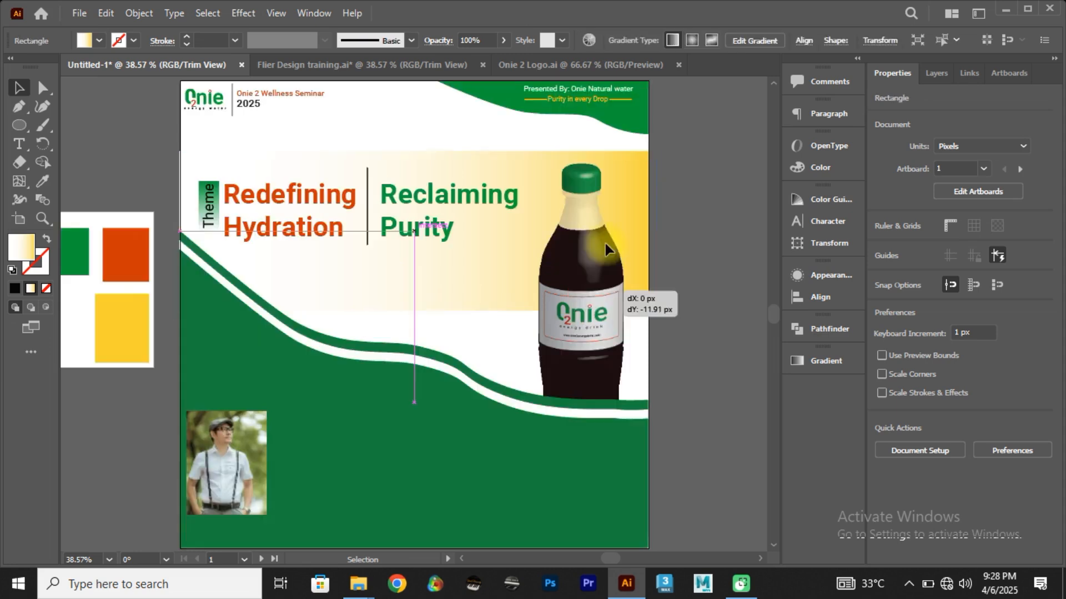
click(713, 349)
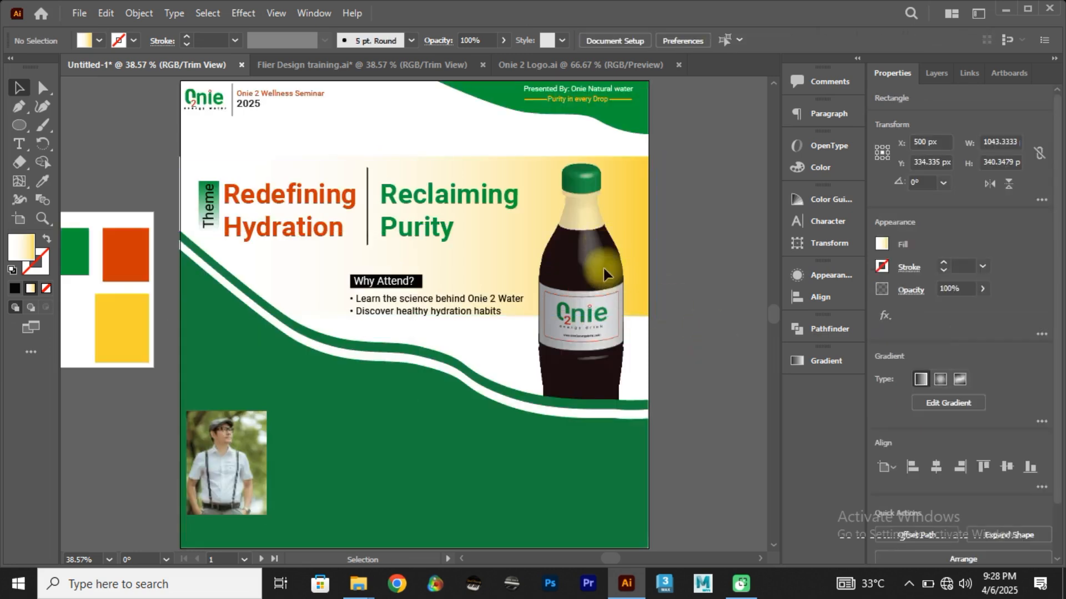
drag(527, 251, 527, 240)
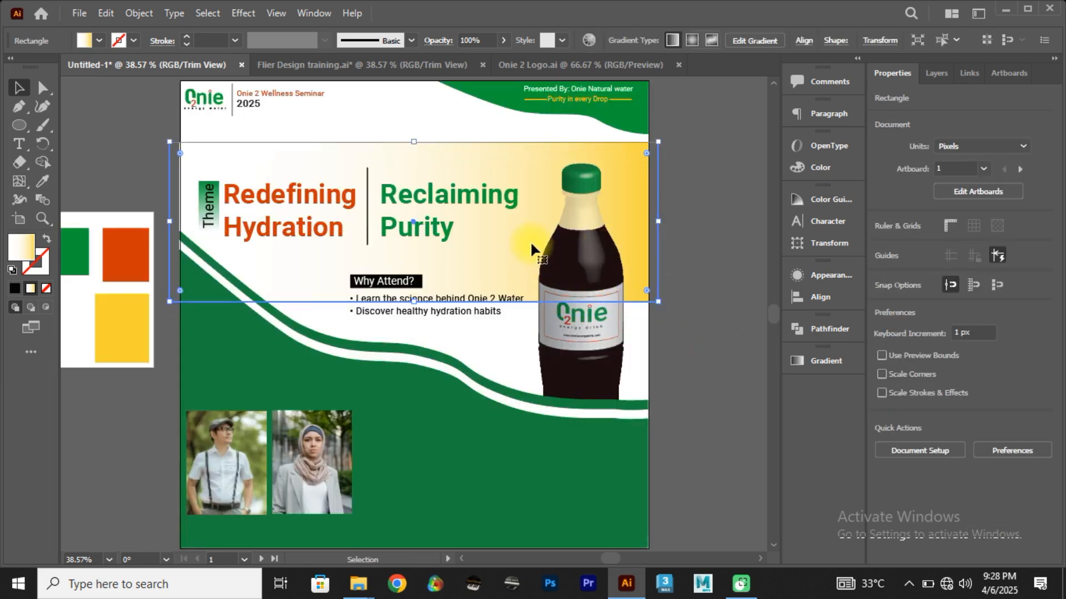
click(707, 367)
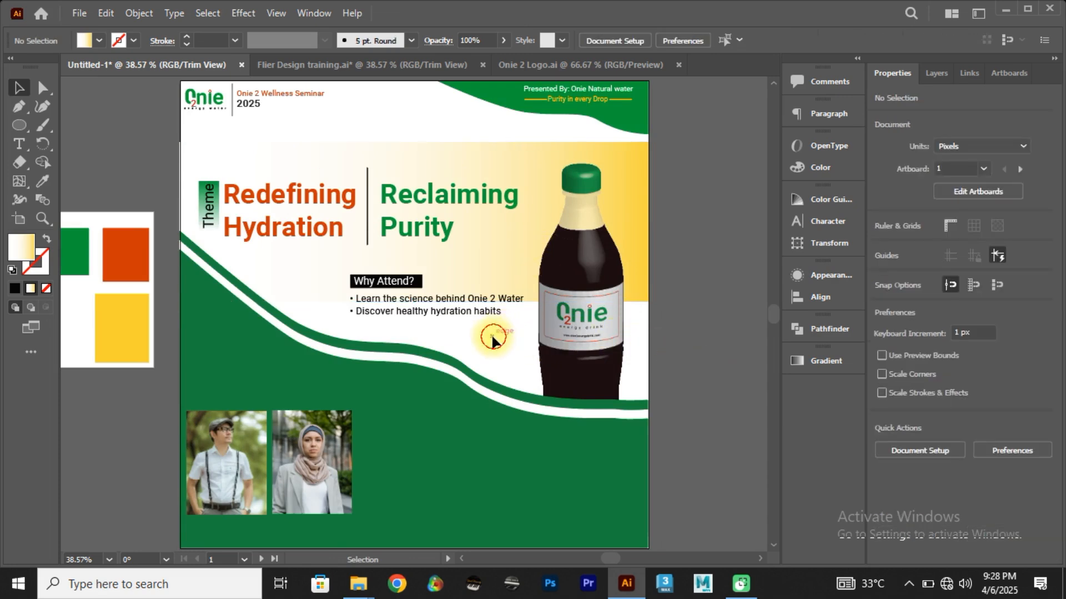
drag(487, 328, 508, 317)
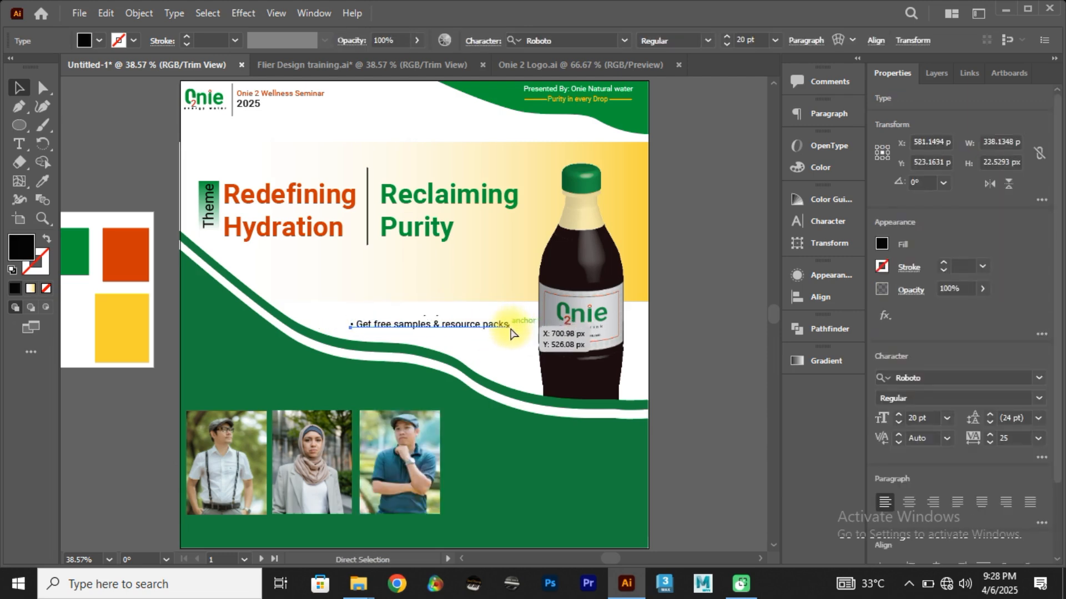
click(504, 354)
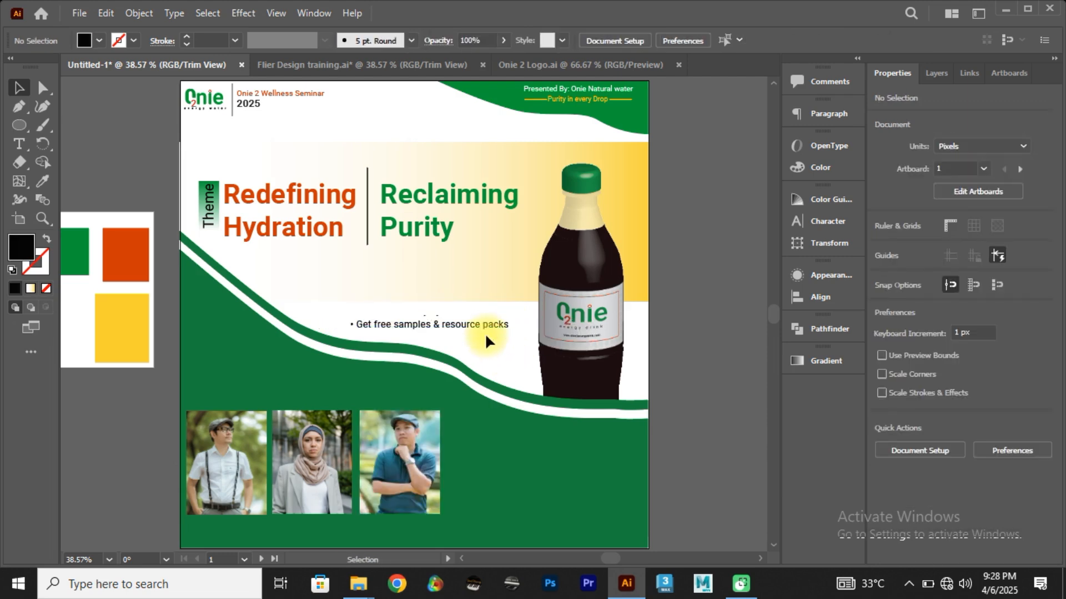
drag(499, 268, 507, 245)
click(707, 304)
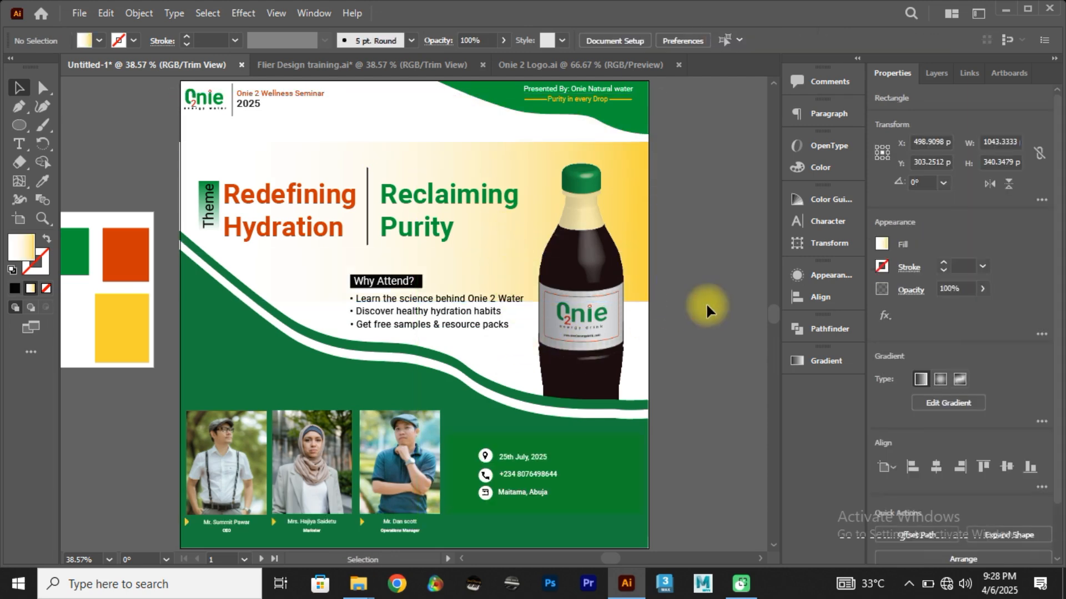
Step: Move the three bullet lines together slightly down from the "Why Attend?" heading, just above the green curve
click(480, 321)
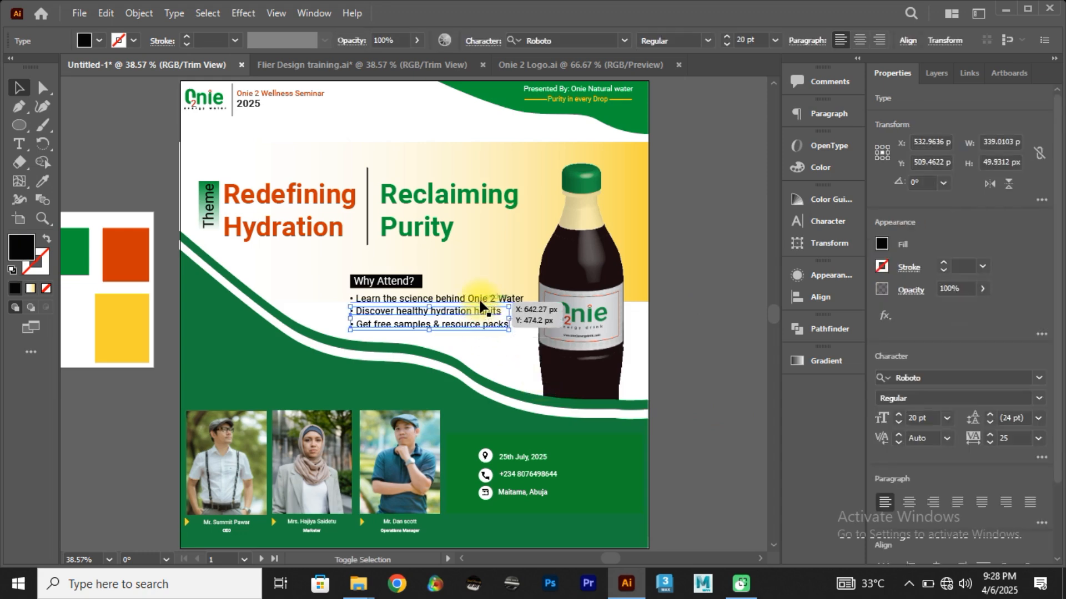
drag(482, 321, 483, 335)
scroll(483, 335, up, 6)
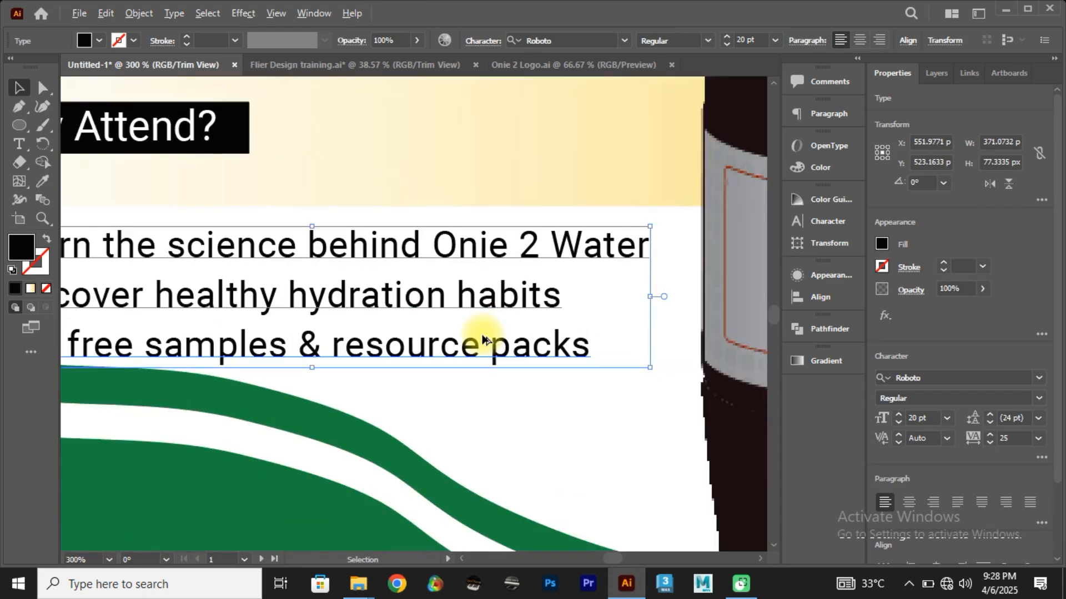
scroll(481, 336, down, 3)
scroll(483, 340, up, 1)
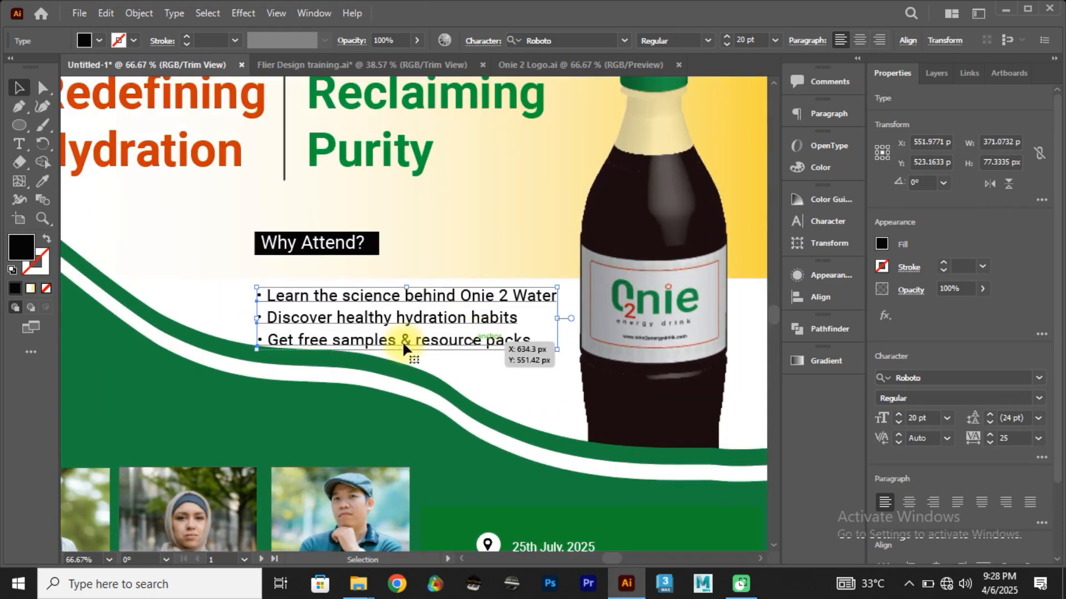
drag(397, 344, 385, 331)
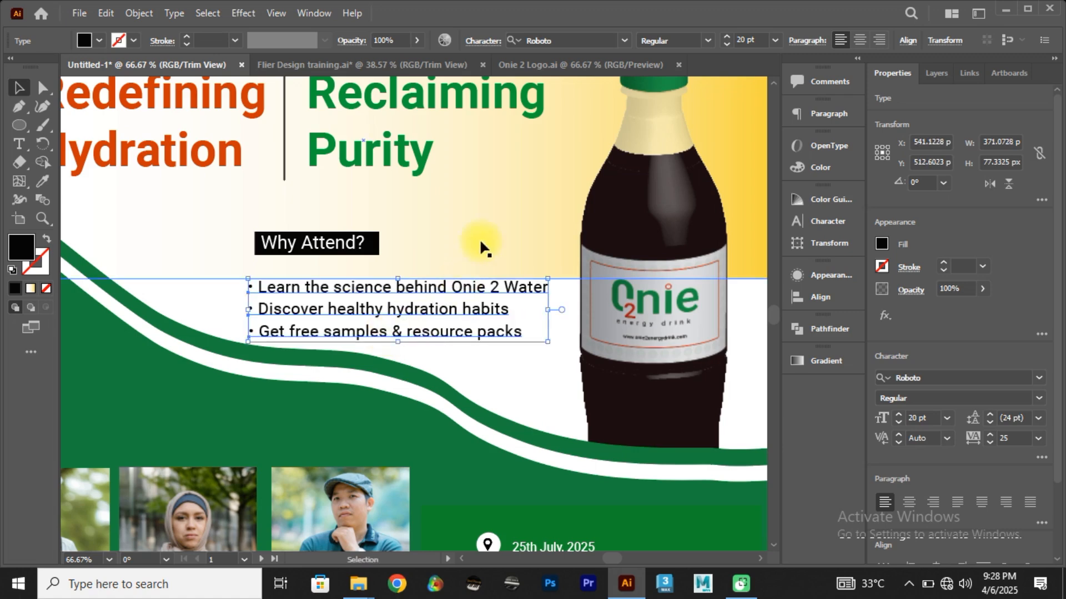
Step: Nudge the yellow gradient rectangle further up so its lower edge sits between the heading and the bullet lines
drag(489, 238, 333, 250)
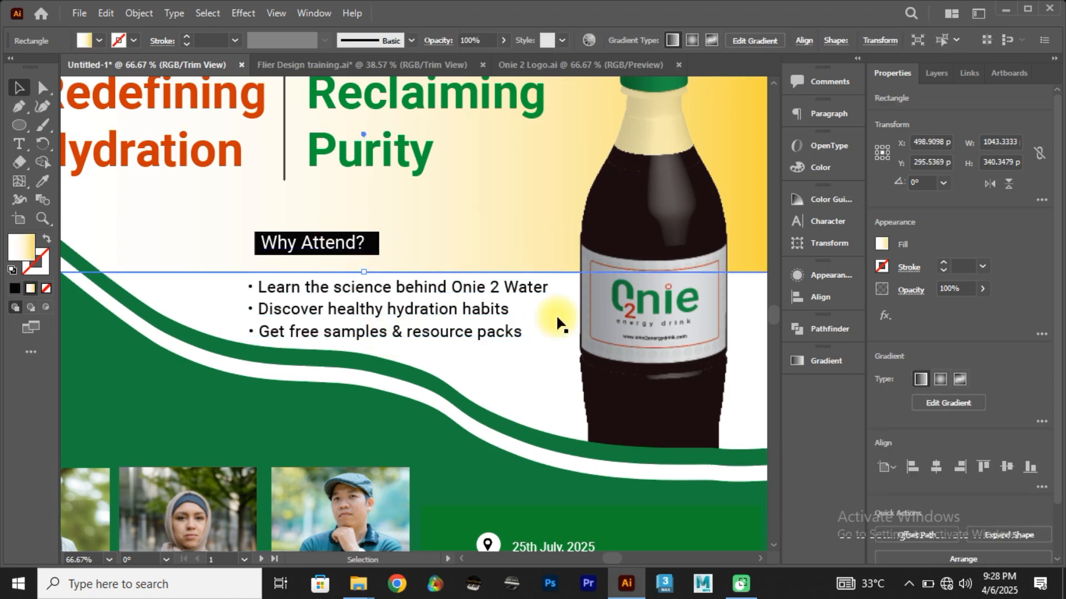
click(755, 370)
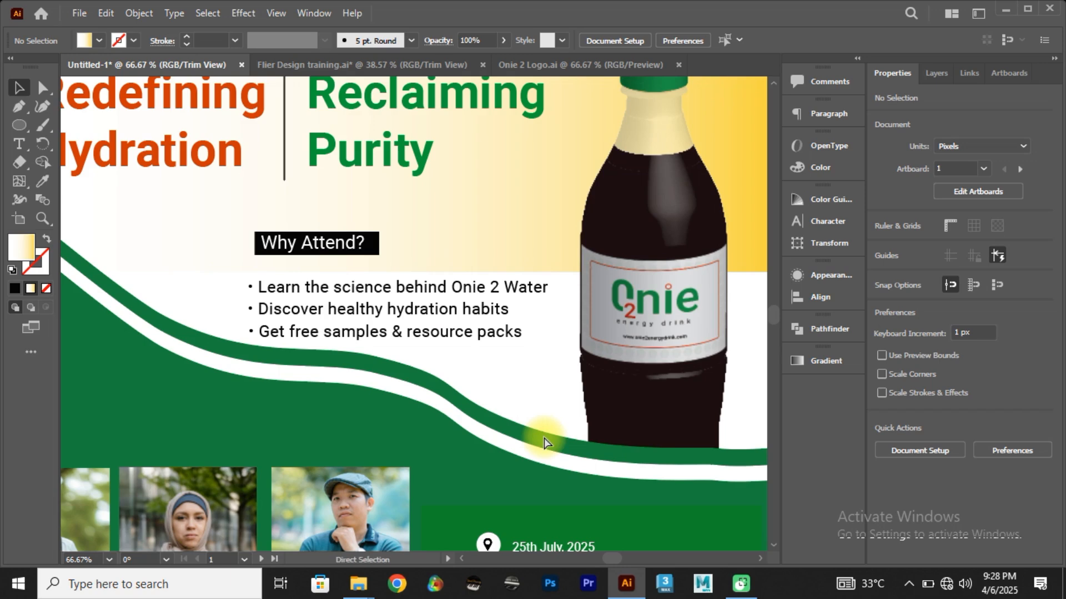
key(ctrl+0)
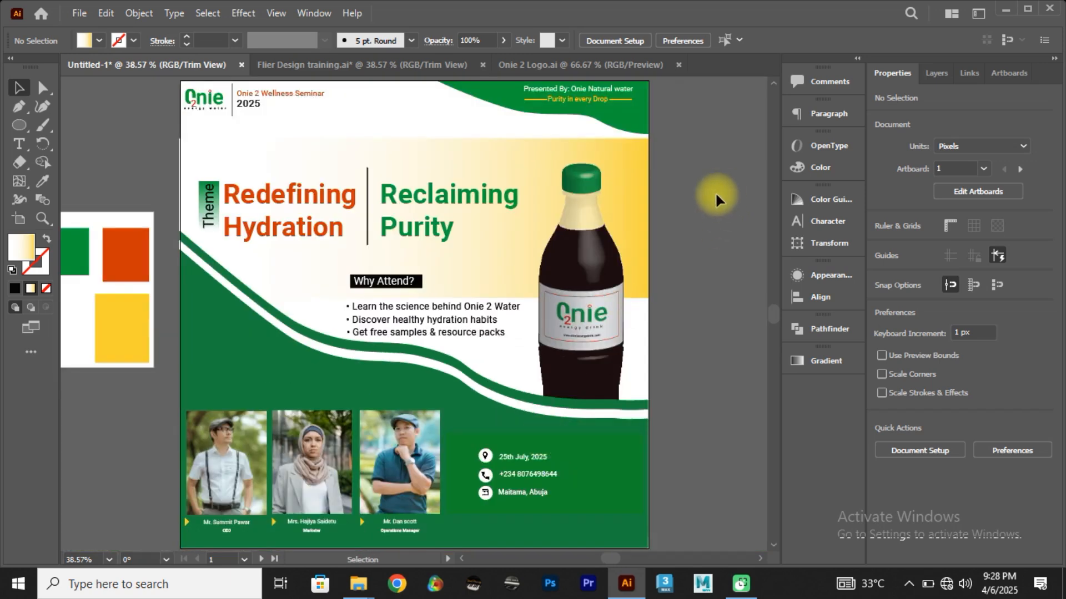
Step: Check the Flier Design training document and draw a rectangle about 216 by 88 px over the lower-right corner of the Untitled-1 flyer
click(294, 64)
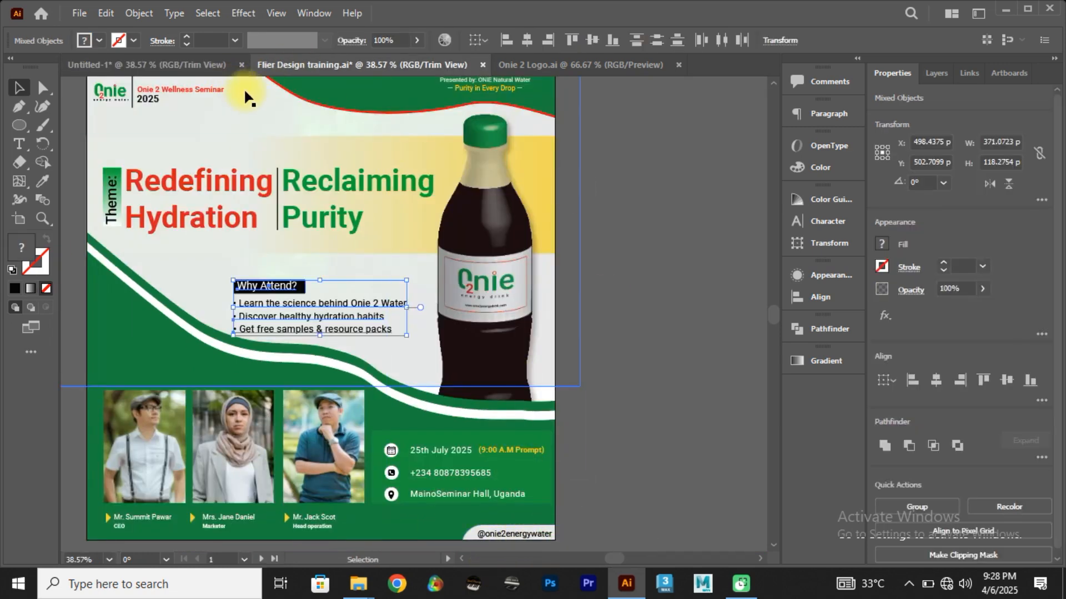
click(208, 63)
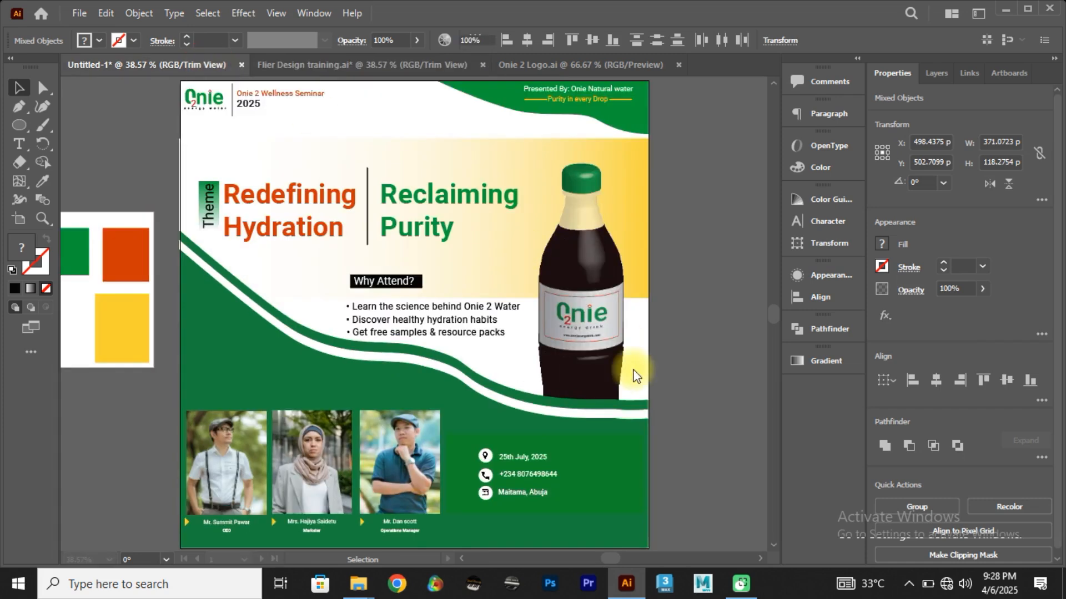
scroll(622, 522, up, 1)
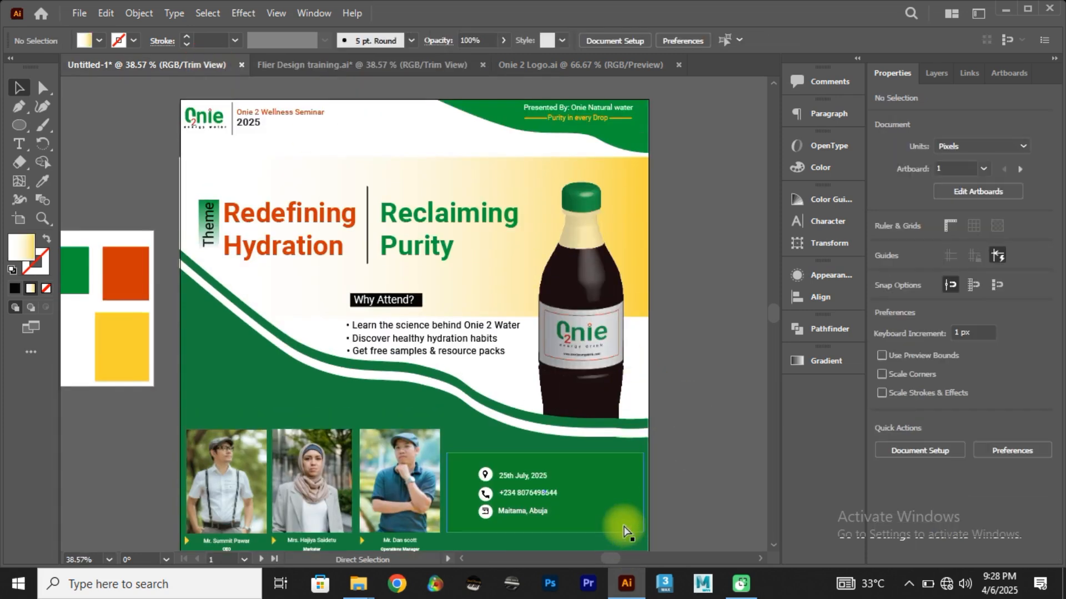
scroll(622, 524, left, 3)
scroll(624, 531, right, 2)
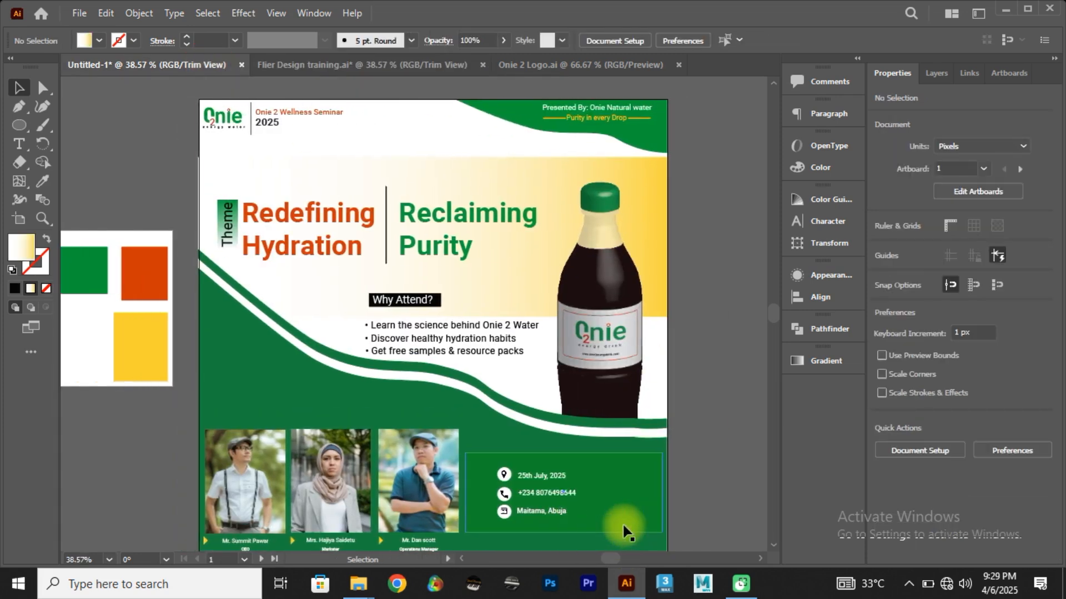
alt+scroll(623, 532, up, 2)
scroll(614, 494, down, 3)
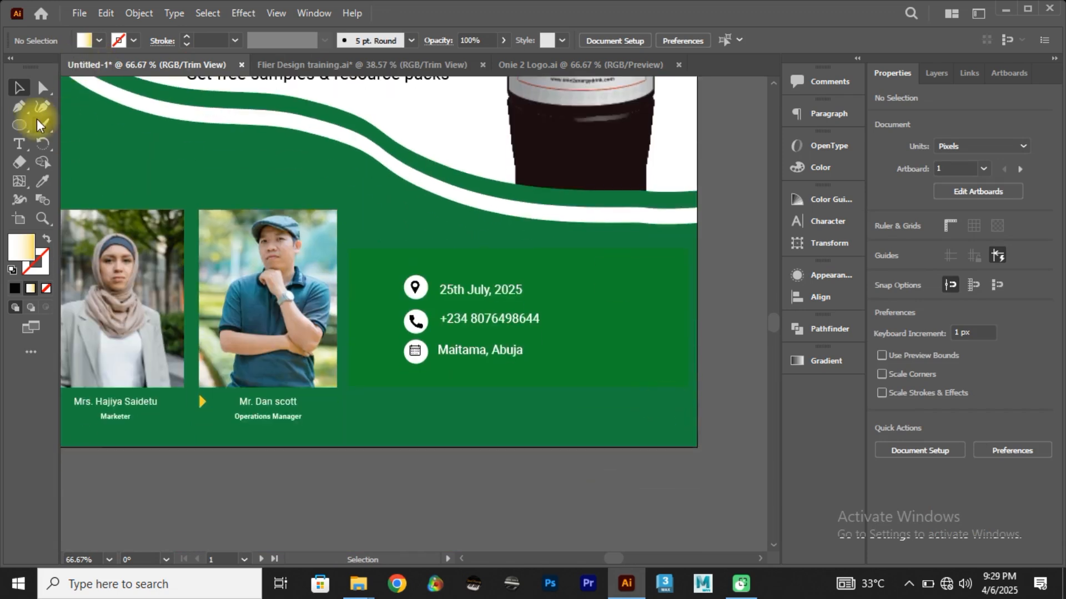
drag(20, 128, 83, 122)
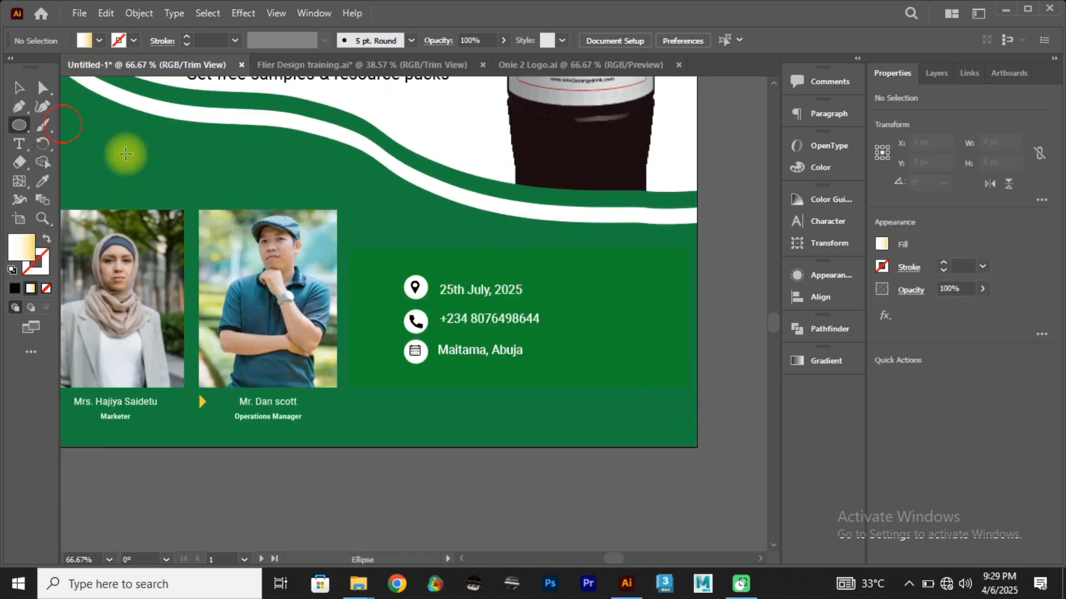
mouse_move(724, 419)
mouse_down()
mouse_move(630, 435)
mouse_move(550, 490)
mouse_up()
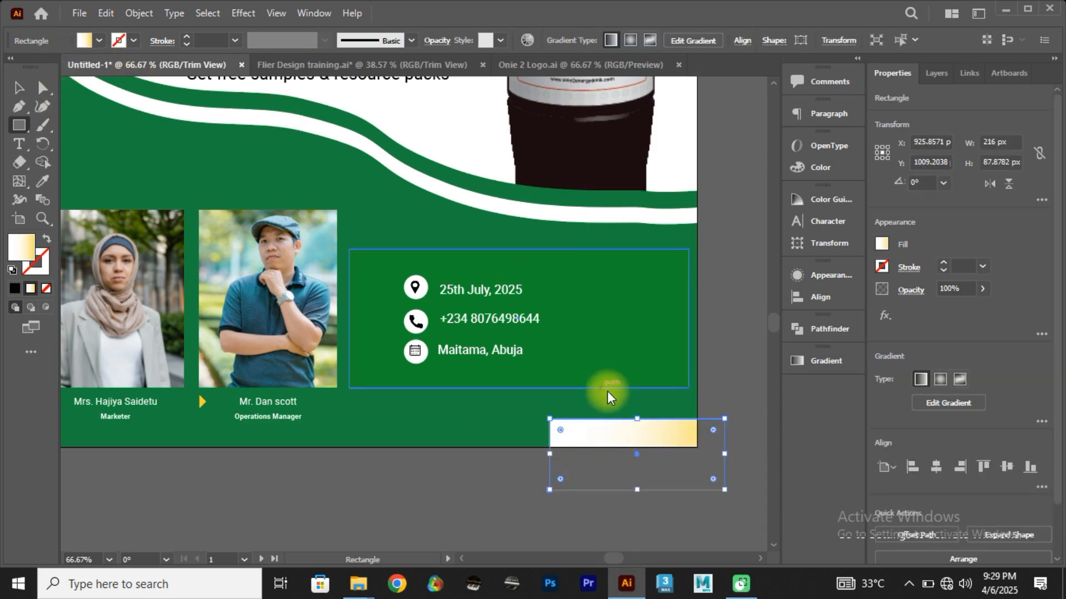
Step: Round only the new rectangle's upper-left corner and align the shape with the flyer's right edge
key(a)
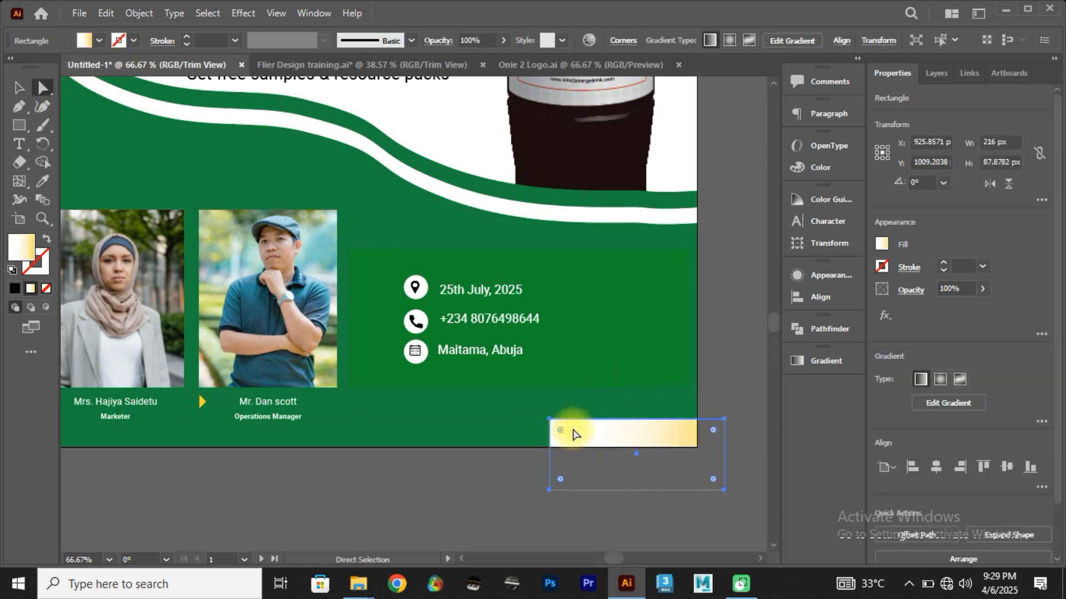
double_click(560, 433)
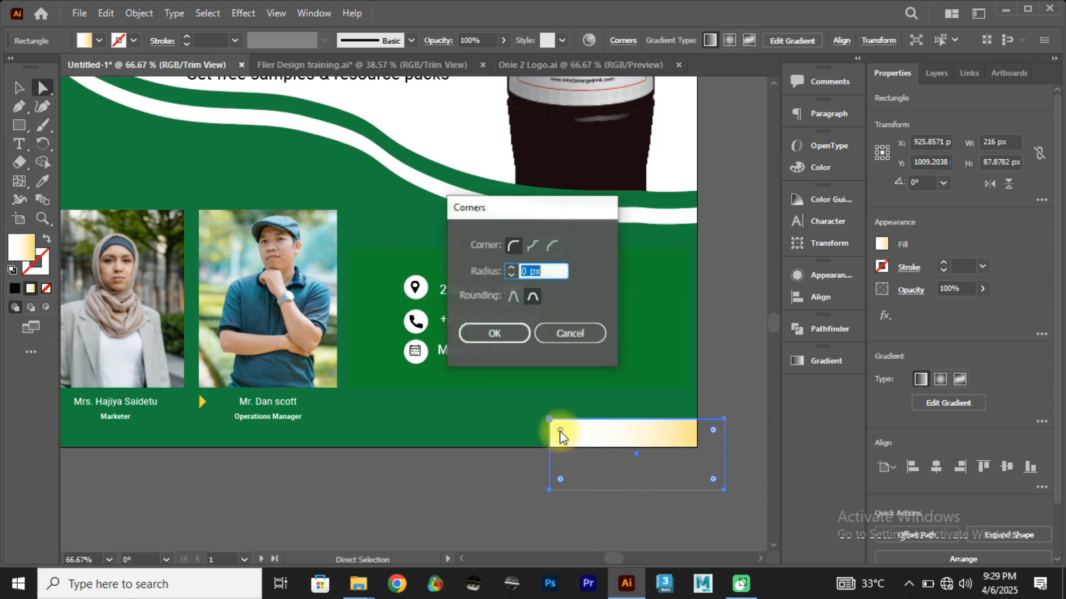
click(562, 335)
drag(560, 431, 580, 460)
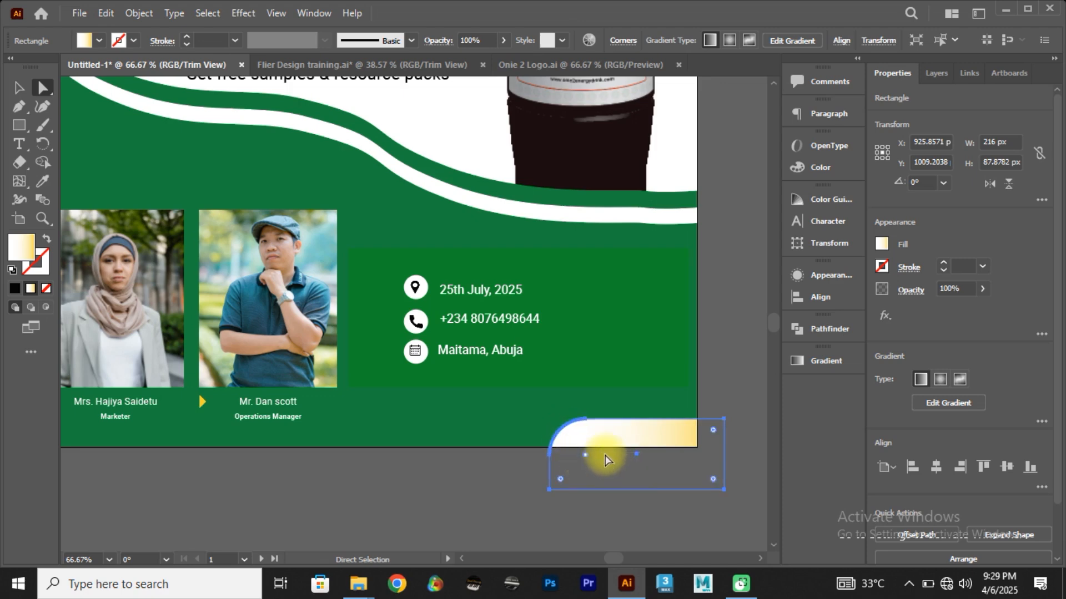
drag(630, 435, 609, 442)
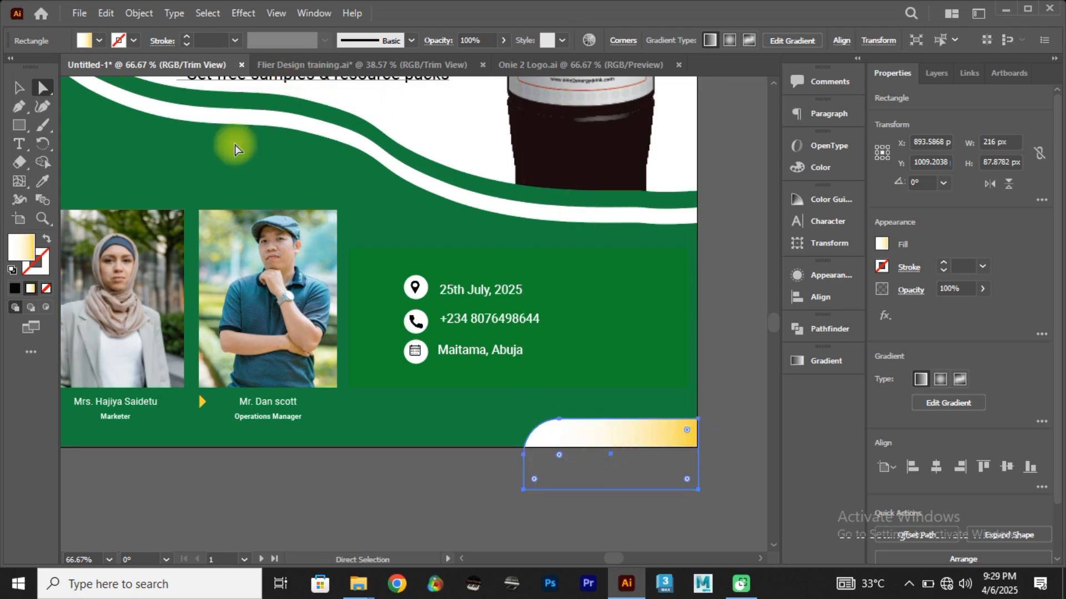
Step: Replace the gradient fill of the corner shape with solid white
click(17, 290)
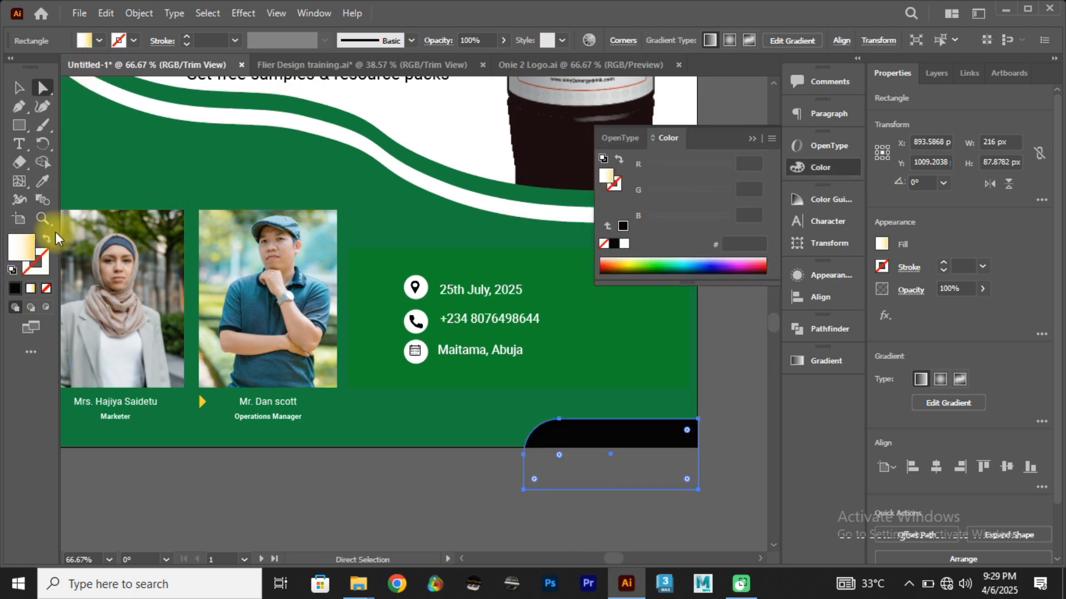
click(86, 39)
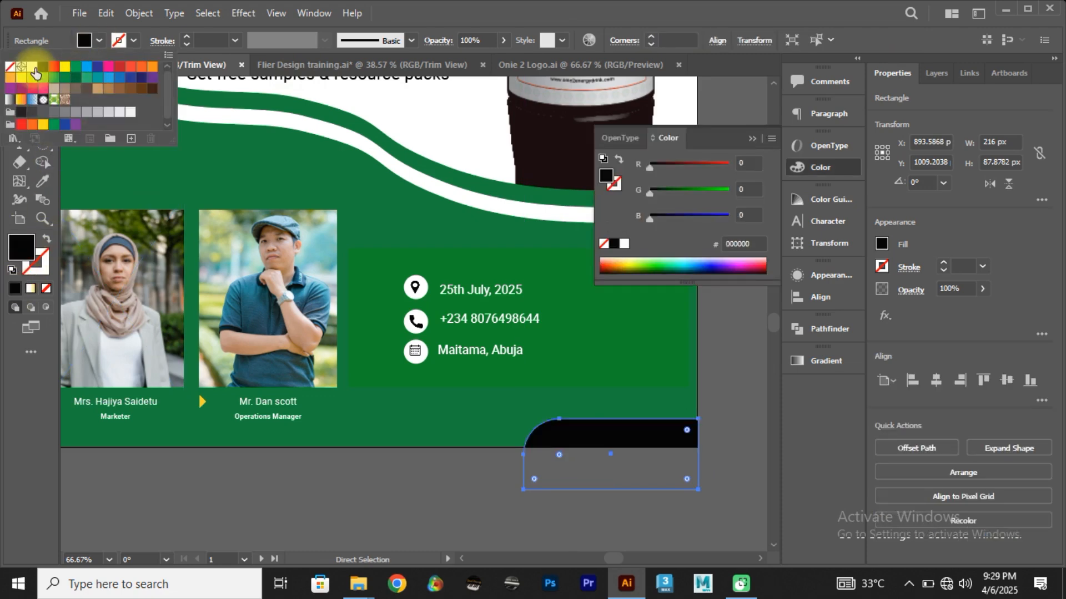
click(32, 67)
key(ctrl+0)
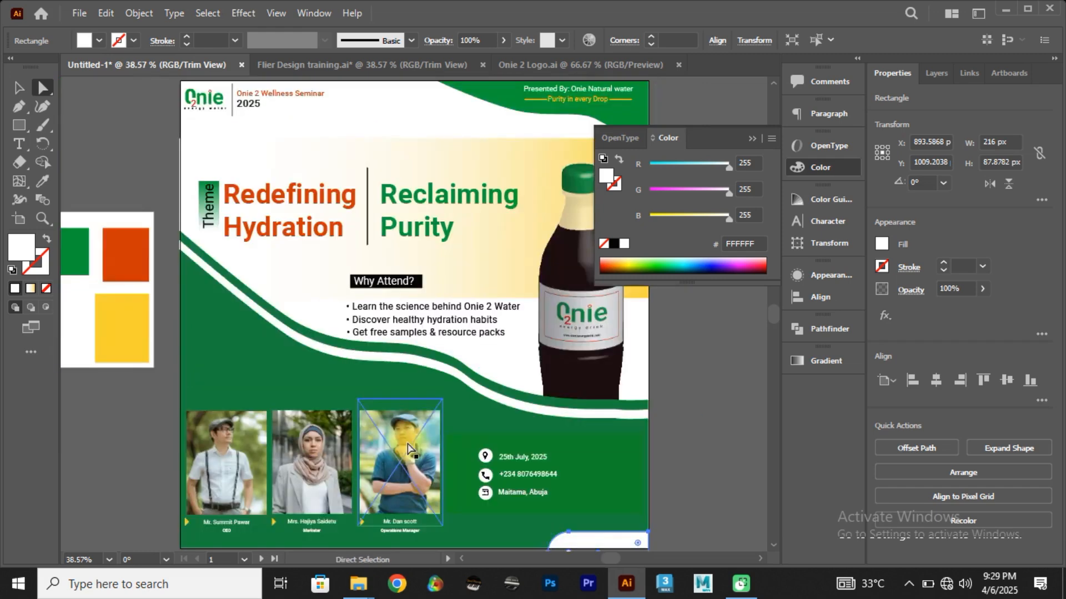
click(699, 391)
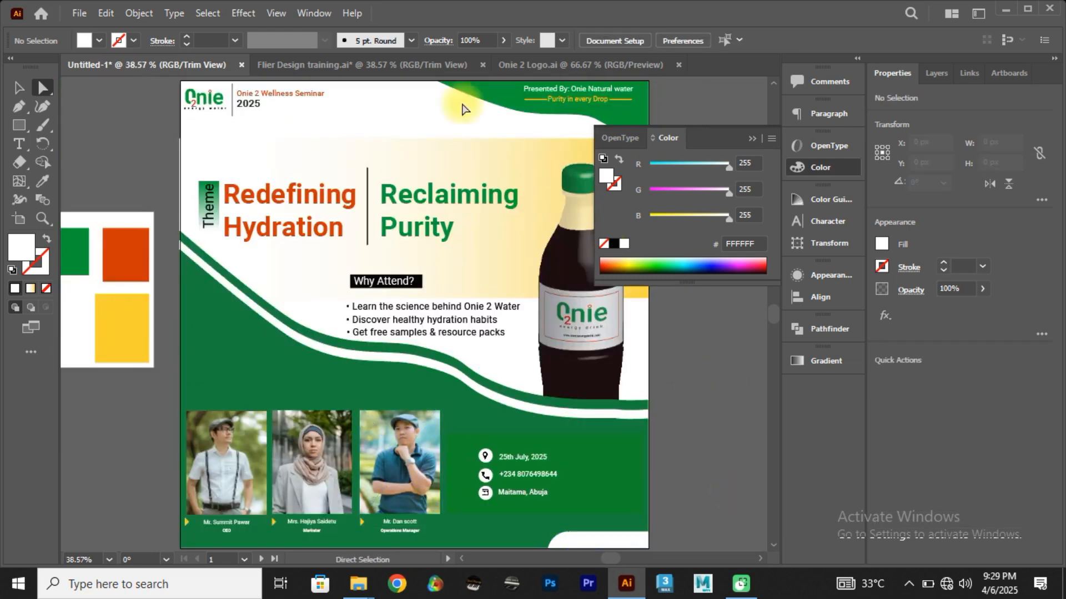
click(296, 64)
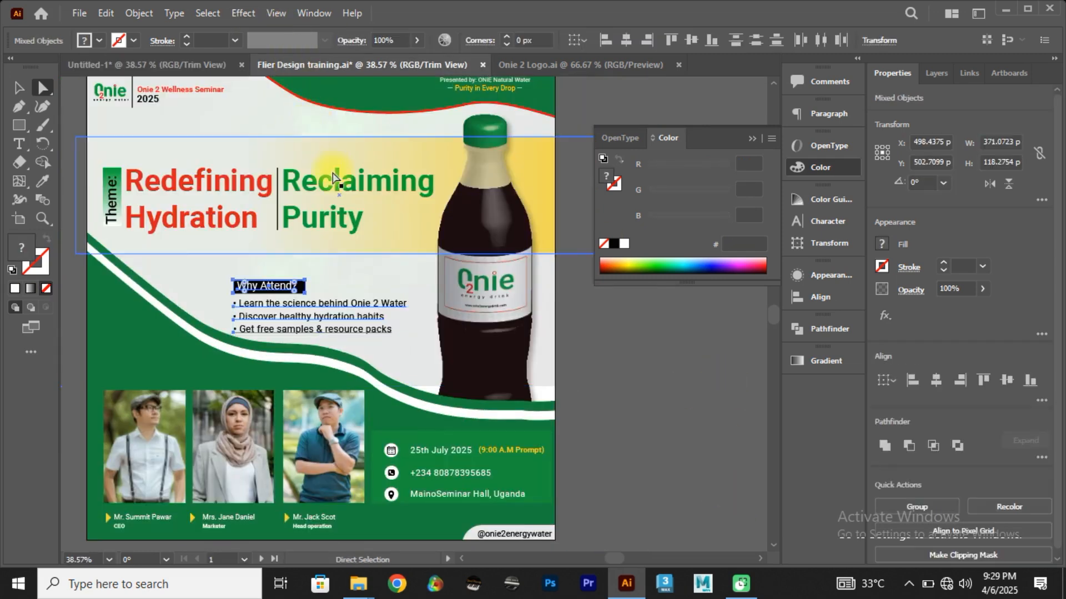
click(117, 65)
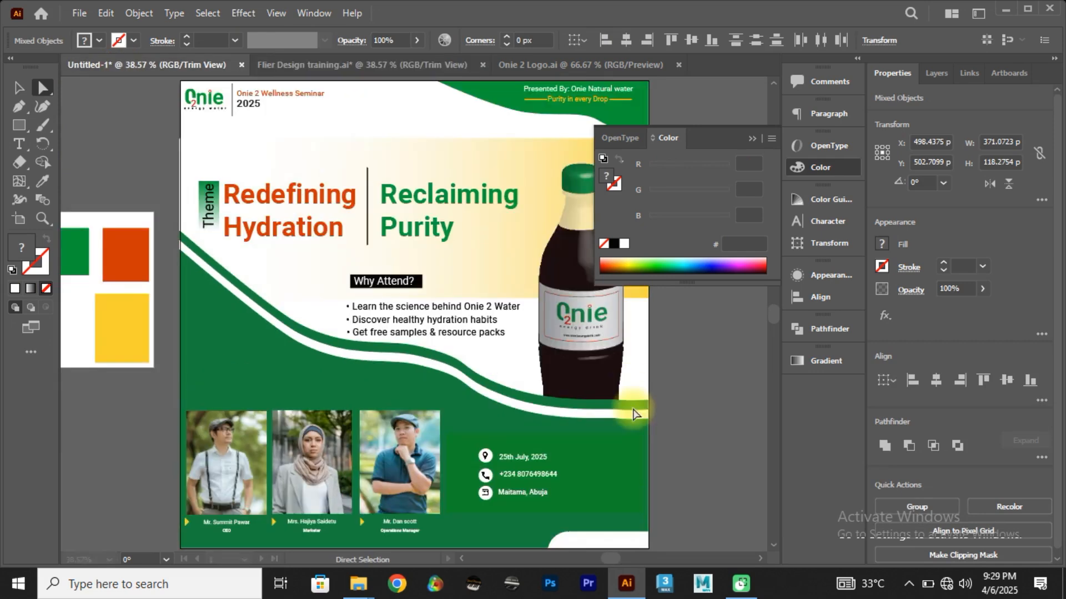
click(513, 495)
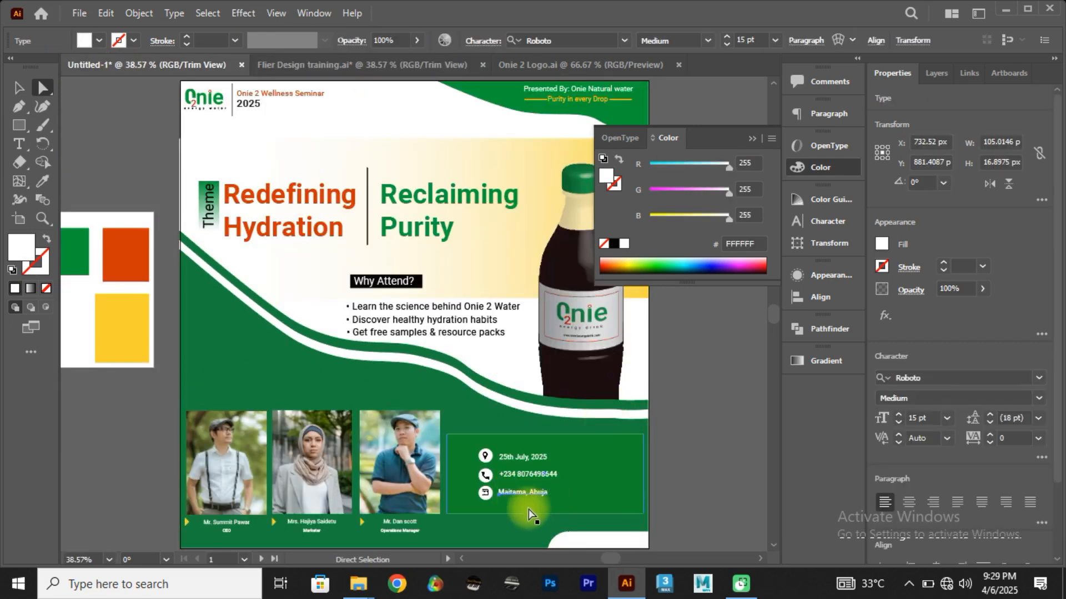
key(y)
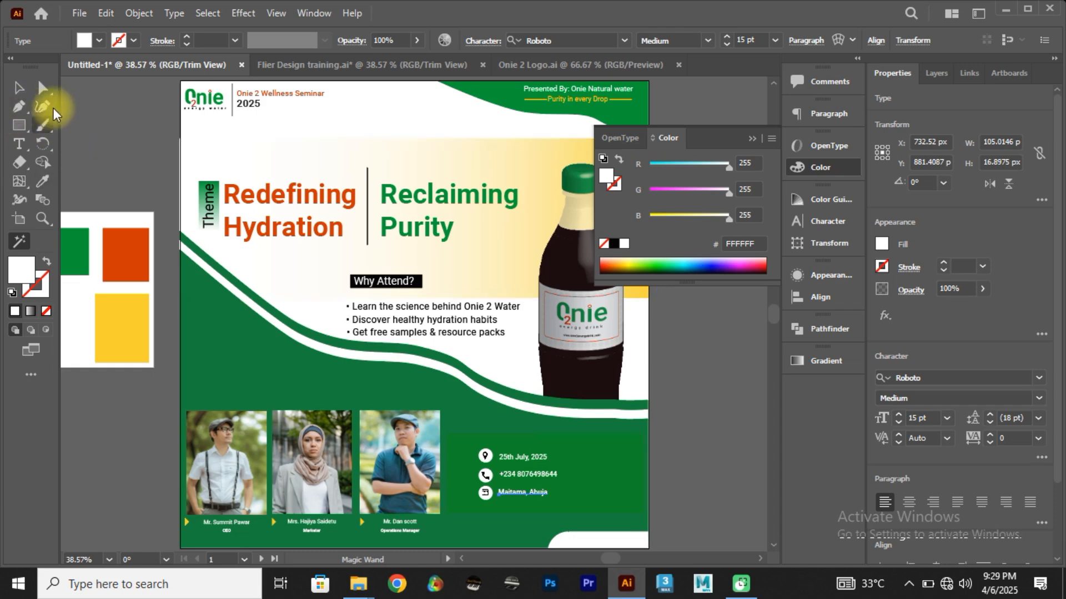
key(t)
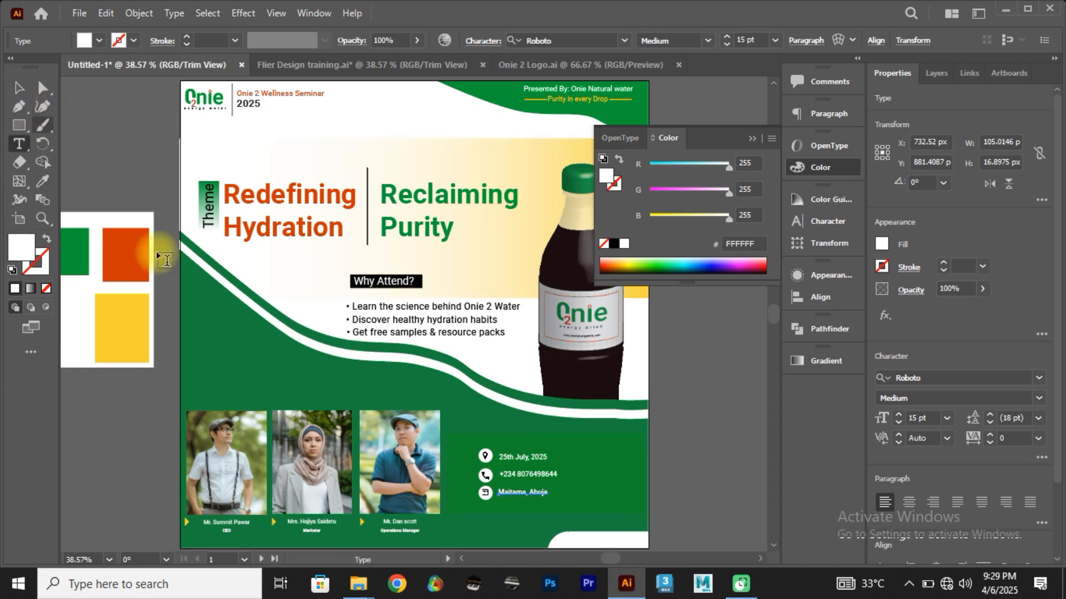
click(471, 527)
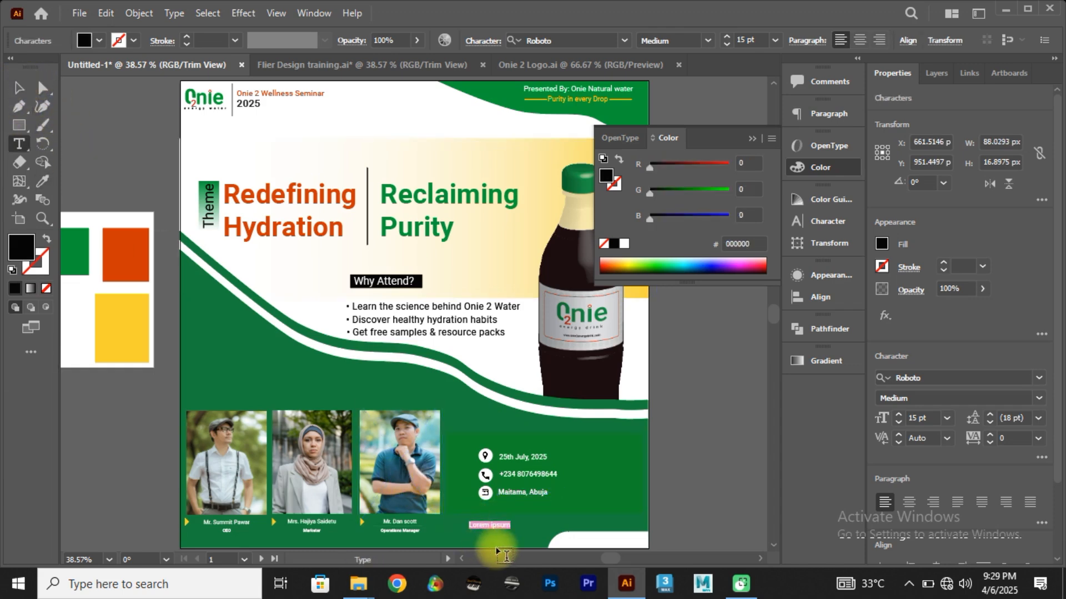
text(@onm)
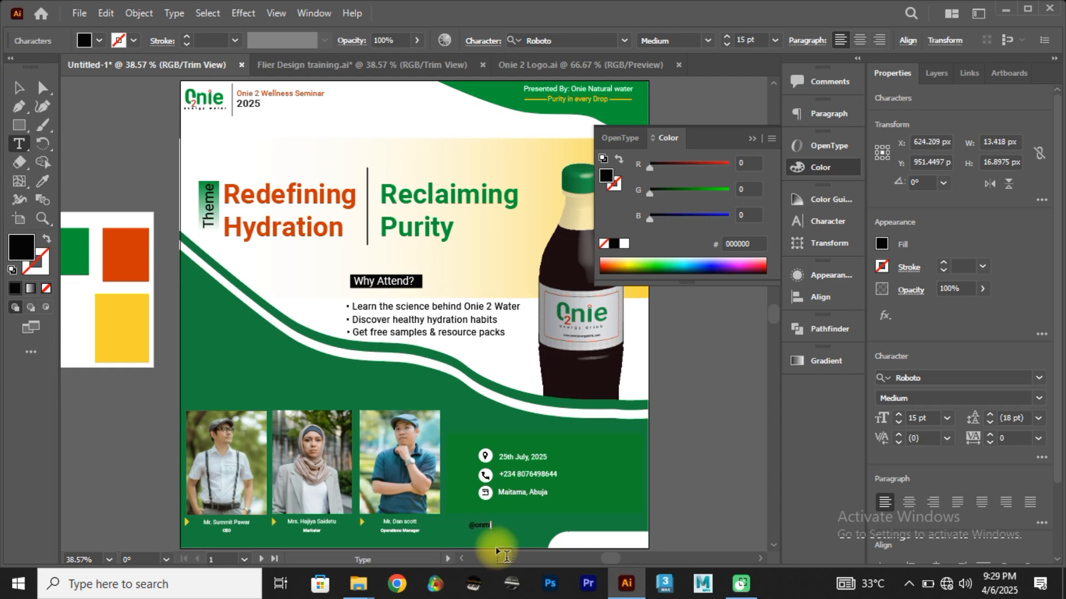
text(i)
key(BackSpace)
key(BackSpace)
text(ie2energywater)
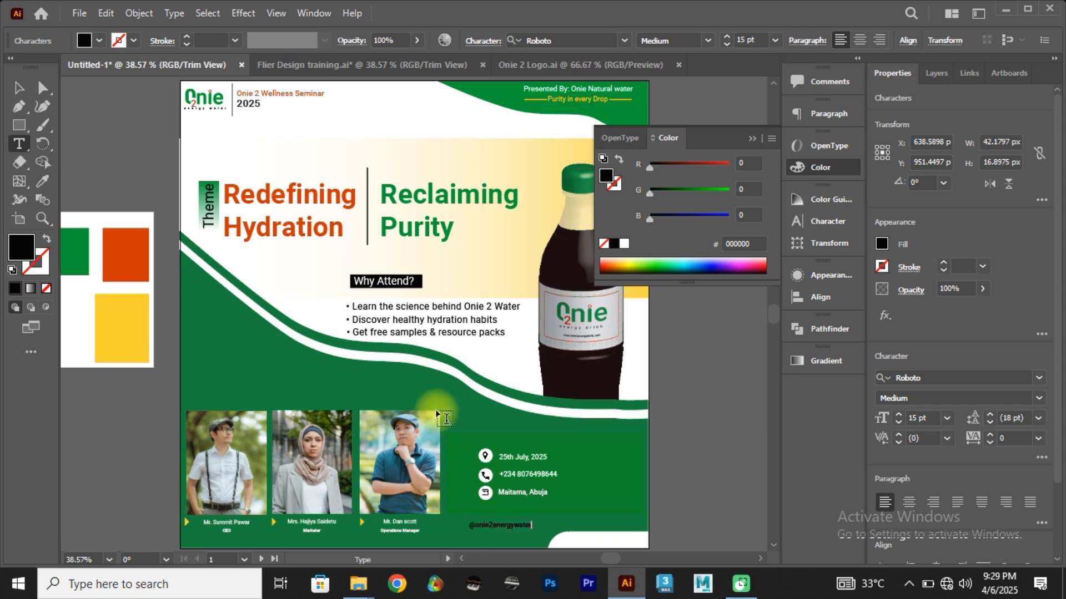
click(18, 88)
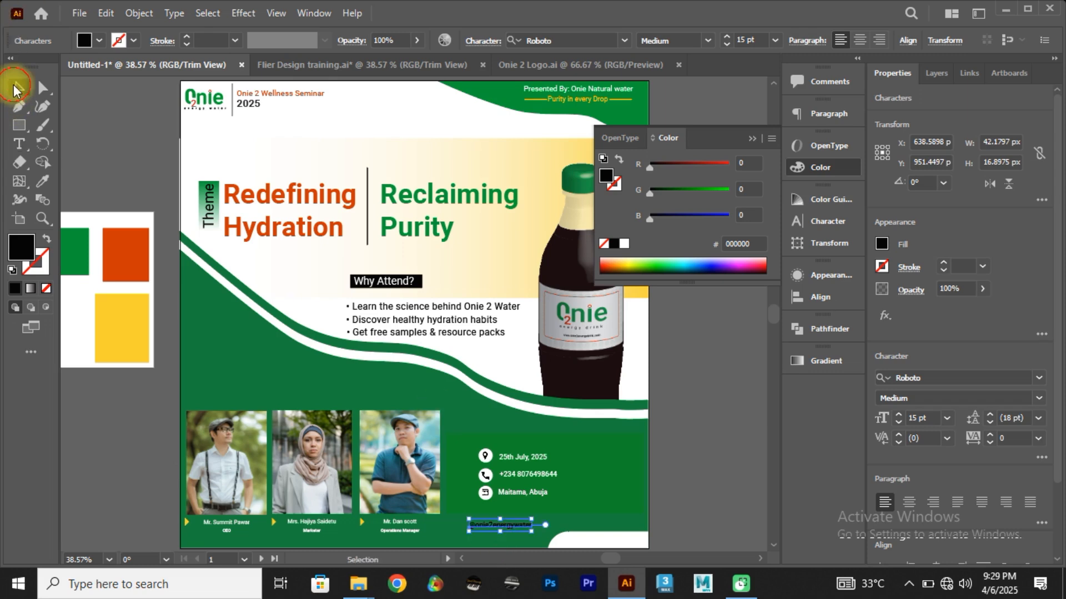
click(751, 485)
click(492, 524)
drag(492, 524, 591, 545)
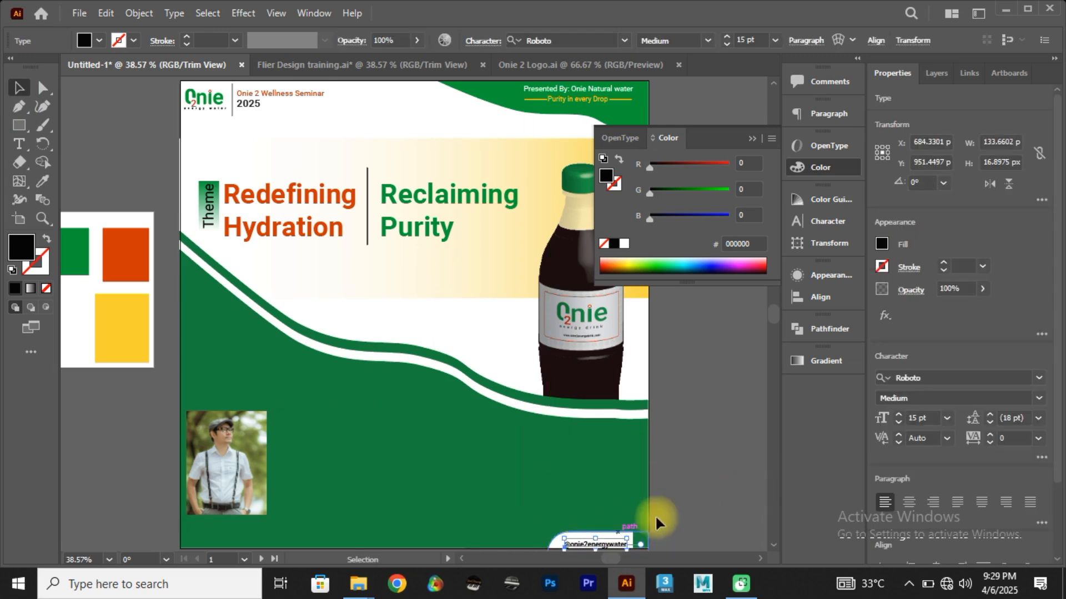
click(697, 490)
click(490, 480)
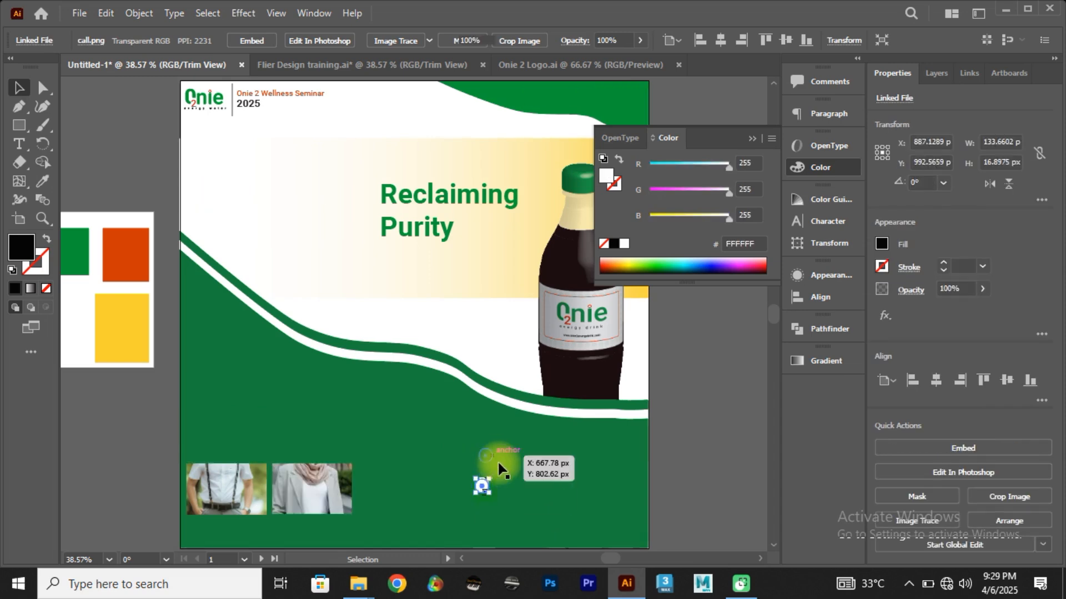
click(280, 494)
drag(368, 466, 412, 440)
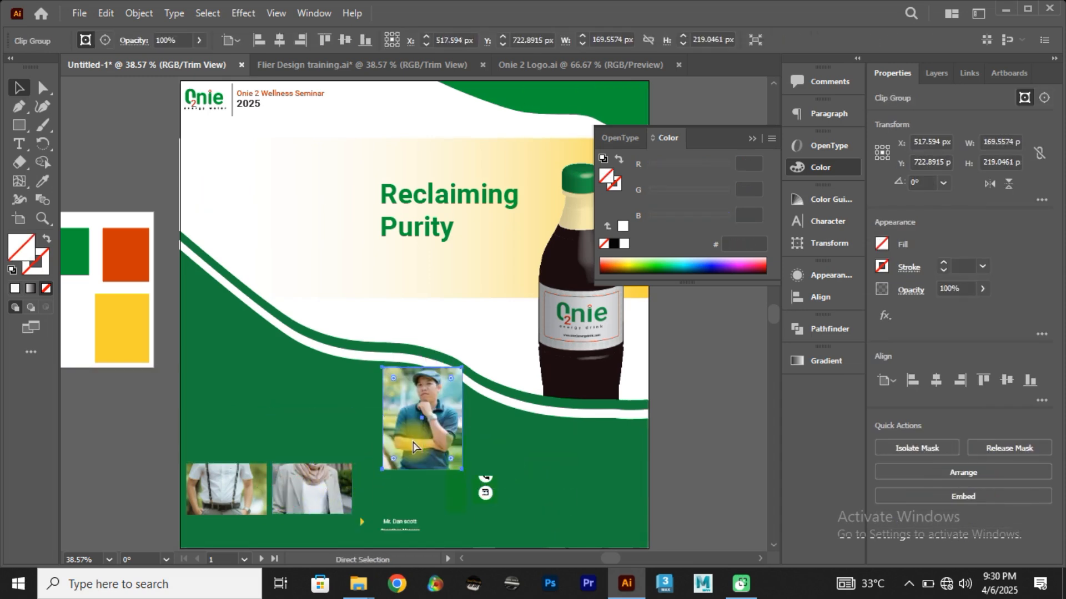
key(ctrl+z)
key(ctrl+z)
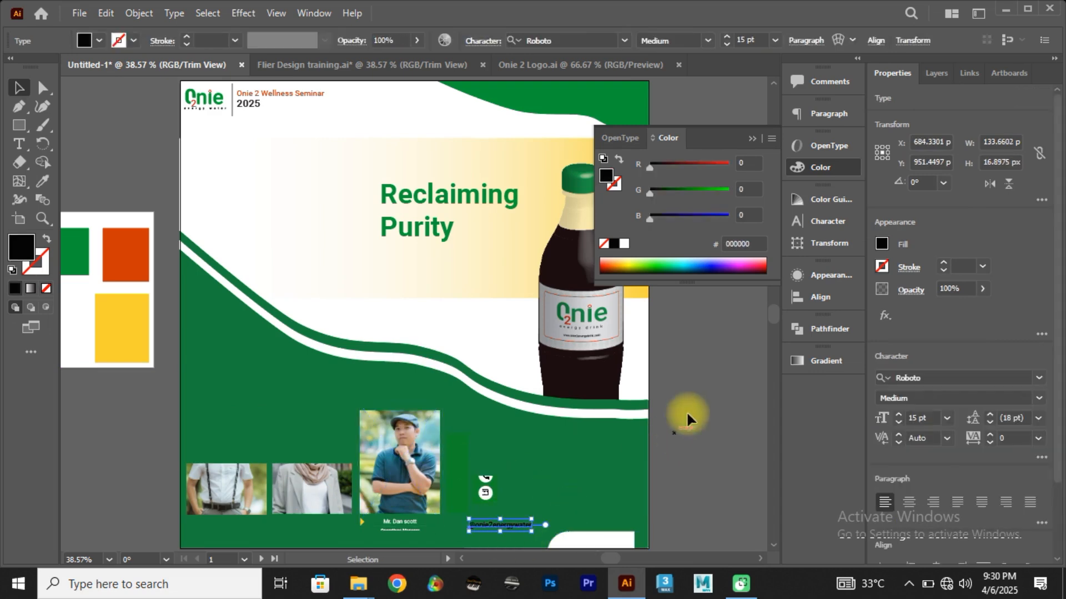
click(716, 383)
drag(421, 215, 474, 295)
key(ctrl+z)
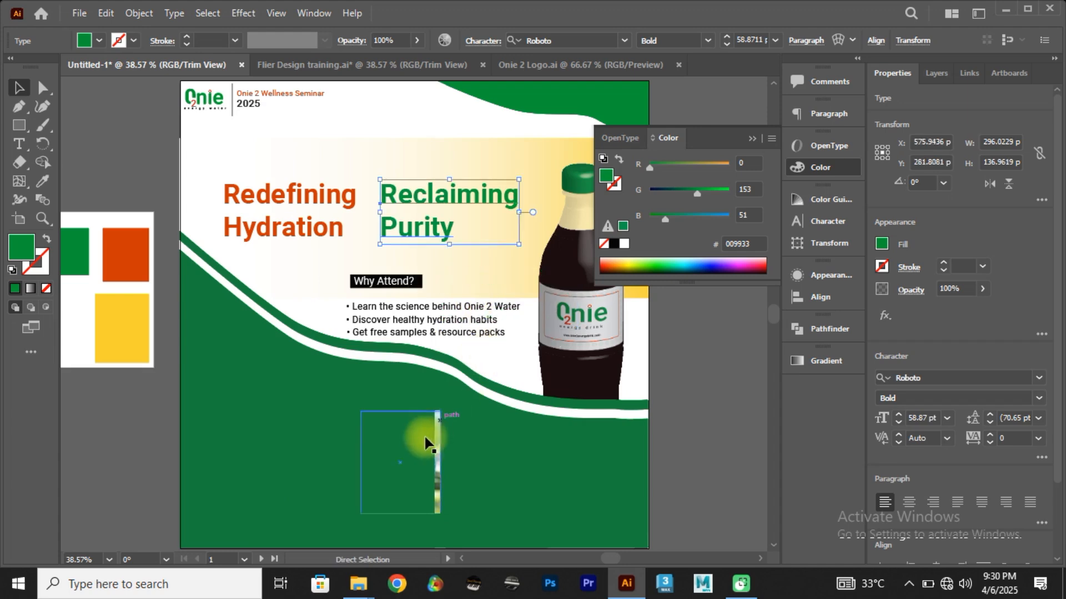
drag(416, 455, 358, 368)
key(ctrl+z)
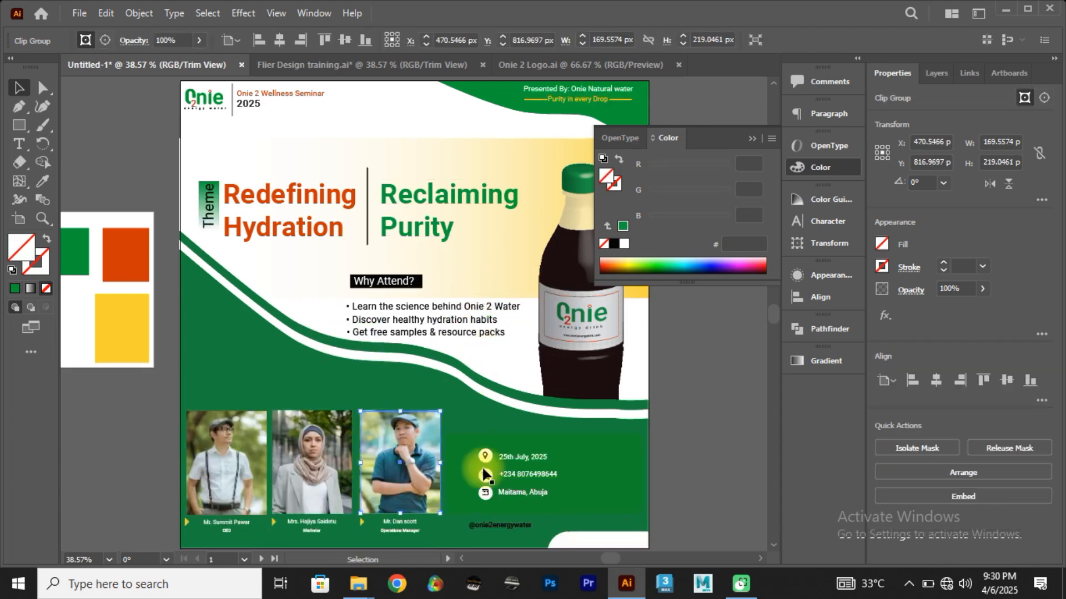
click(481, 524)
drag(481, 521, 587, 537)
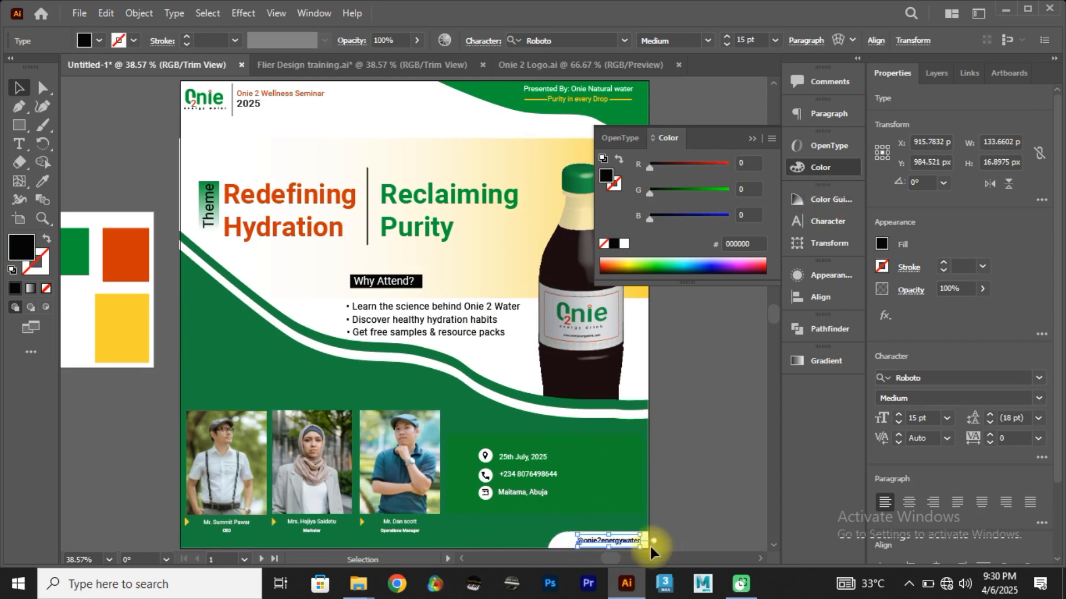
click(833, 221)
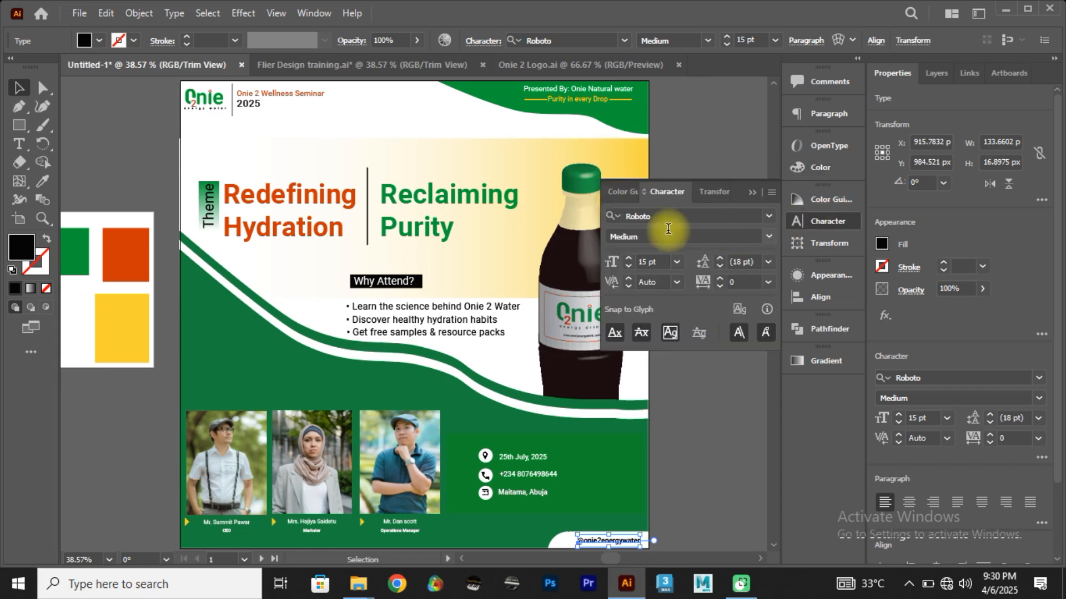
click(628, 256)
click(627, 256)
click(628, 255)
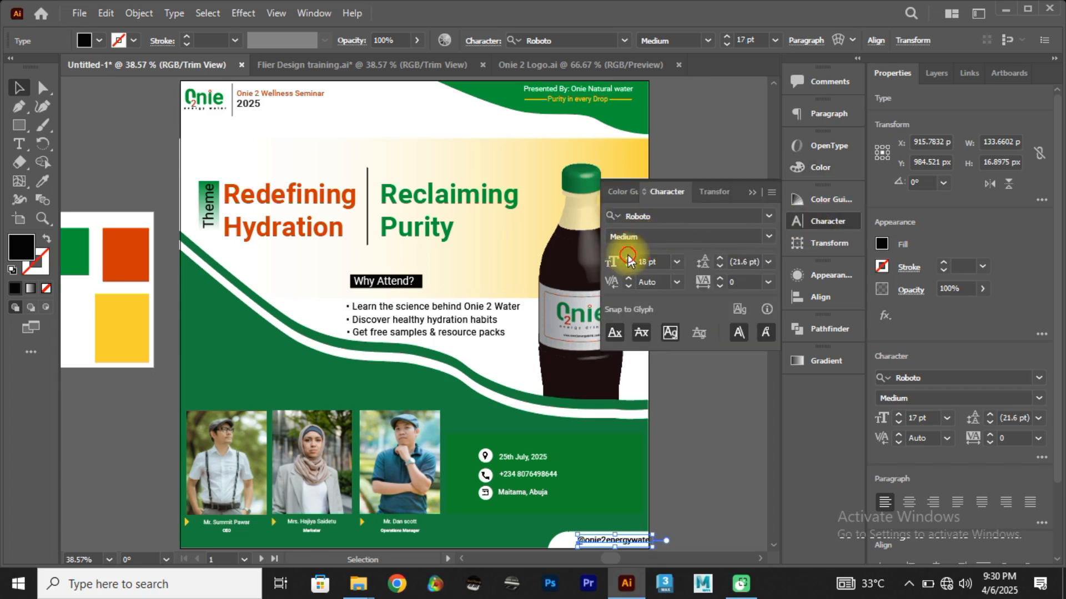
click(628, 255)
click(627, 266)
click(628, 269)
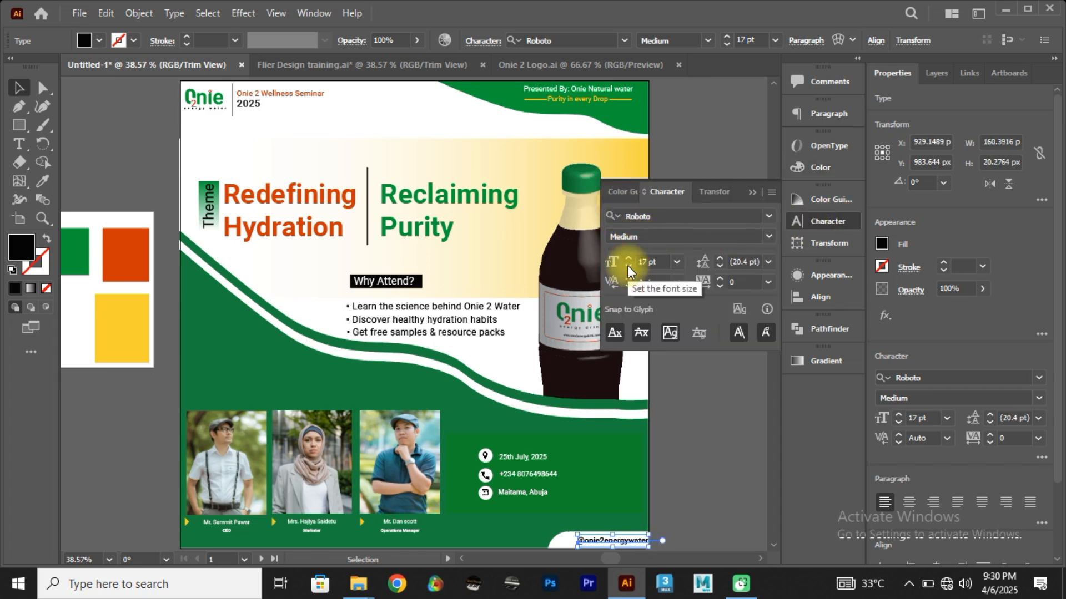
Step: Shift the handle text slightly left and down, and nudge the white corner tab slightly right behind it
click(710, 451)
drag(627, 543, 622, 546)
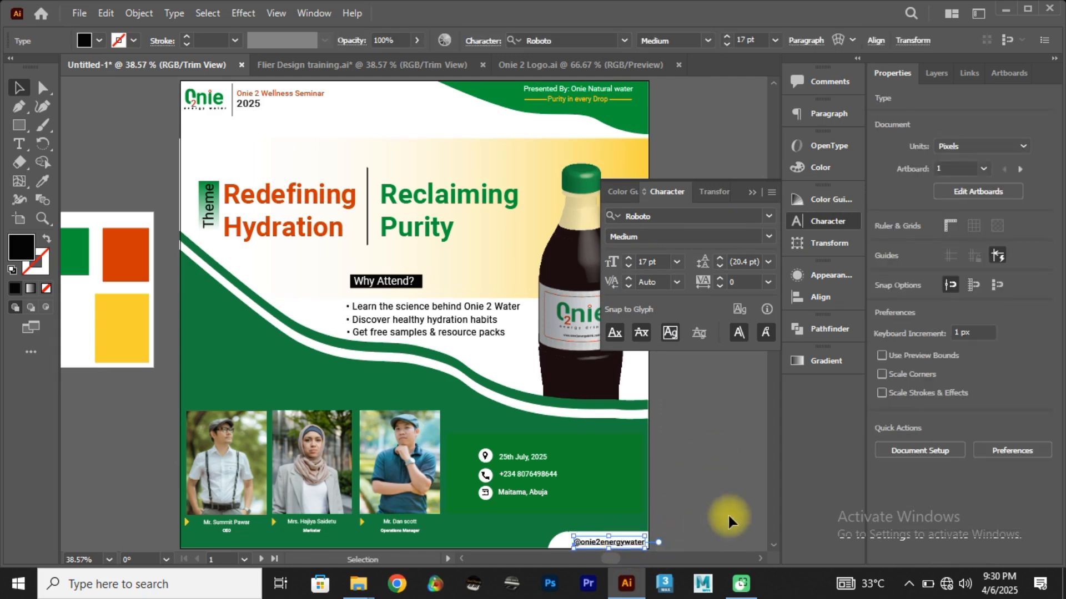
click(728, 514)
click(564, 540)
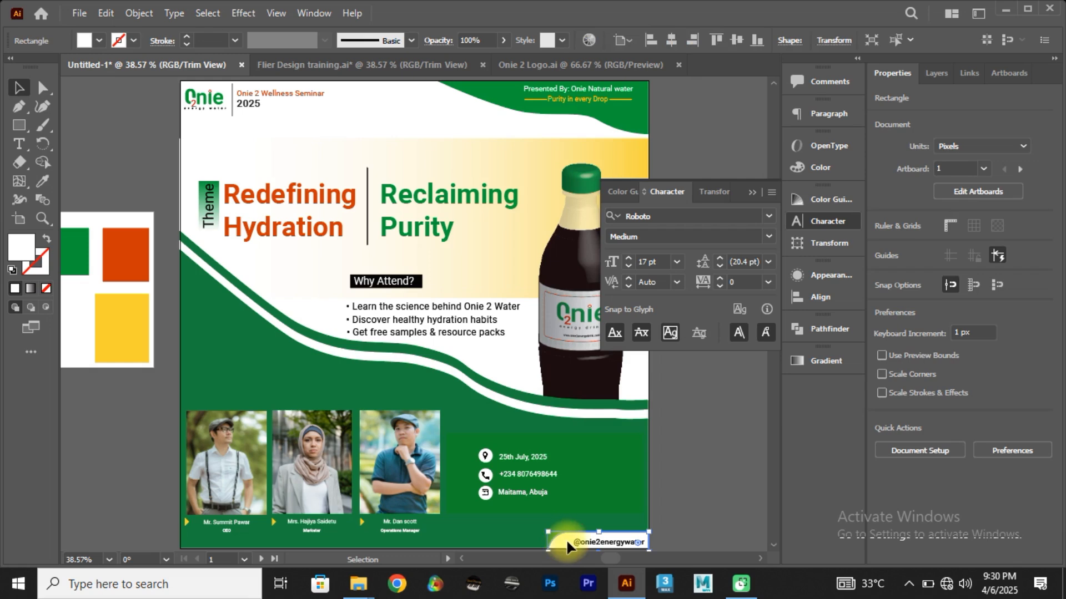
Step: Set the date, phone and location lines in the contact box to Roboto Regular at 21 pt
scroll(666, 455, down, 4)
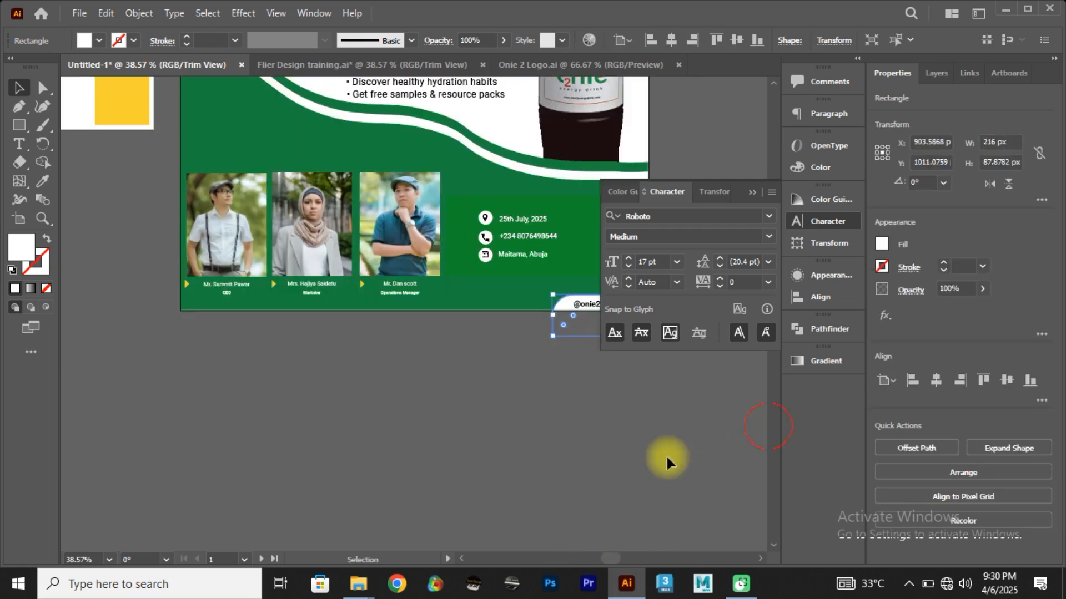
click(522, 218)
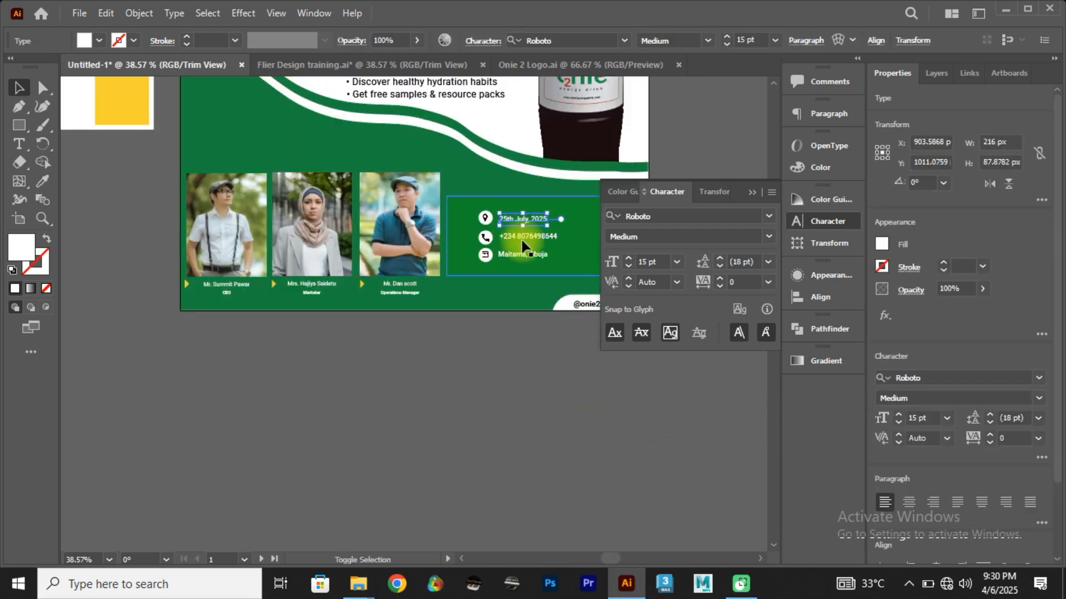
shift+click(524, 236)
shift+click(524, 253)
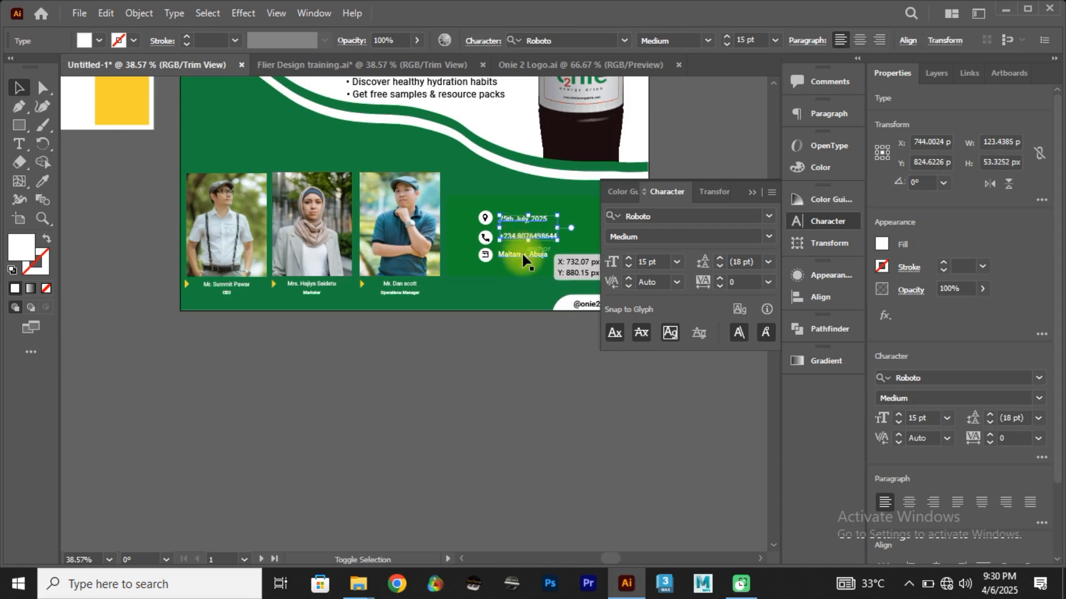
click(770, 237)
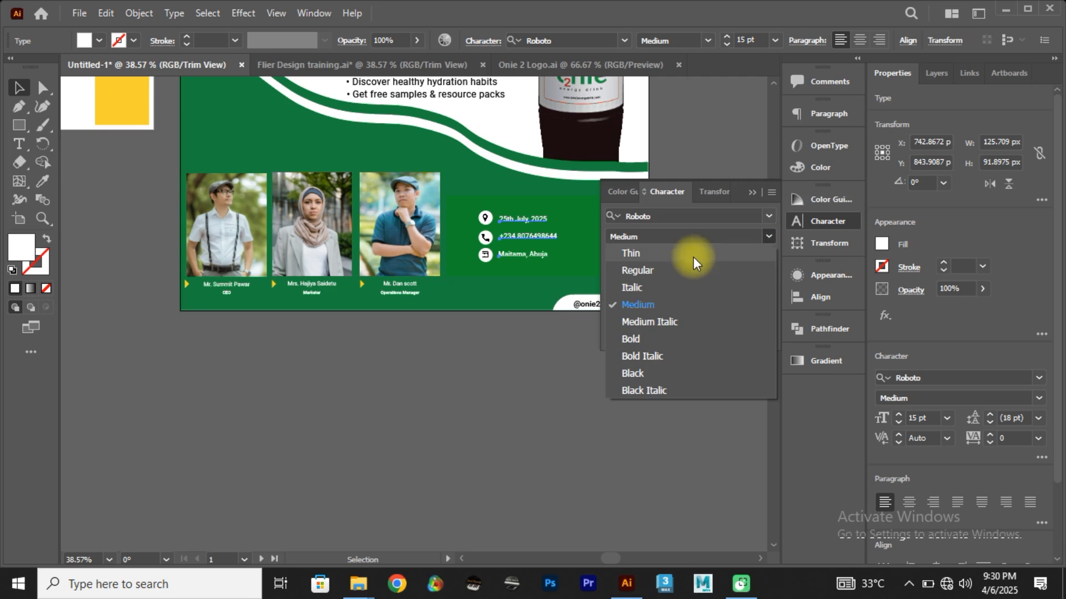
click(664, 271)
click(628, 257)
click(628, 257)
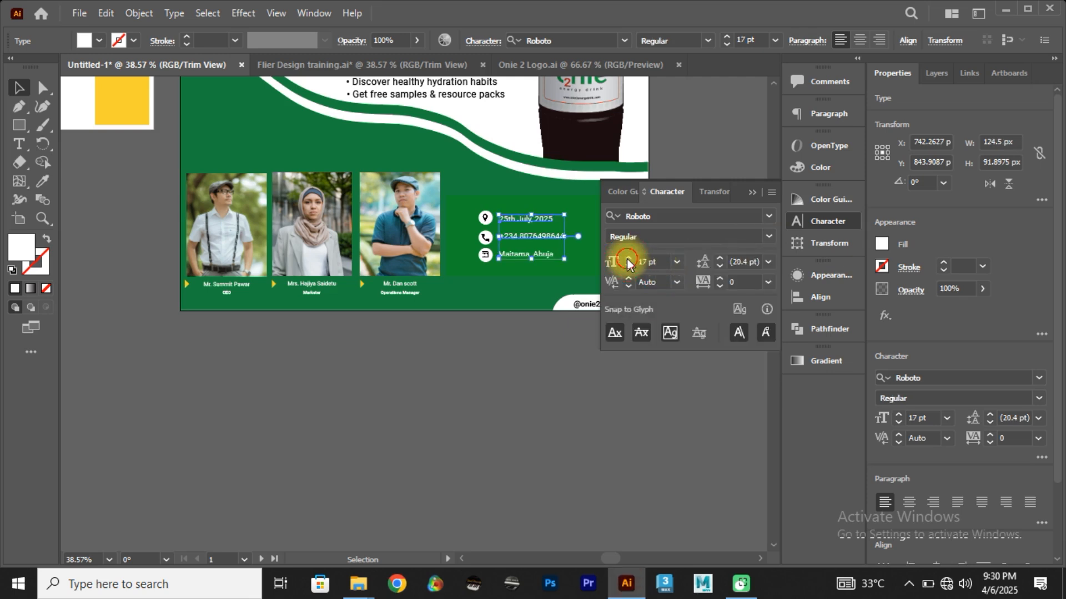
click(628, 258)
click(627, 257)
click(628, 258)
click(628, 258)
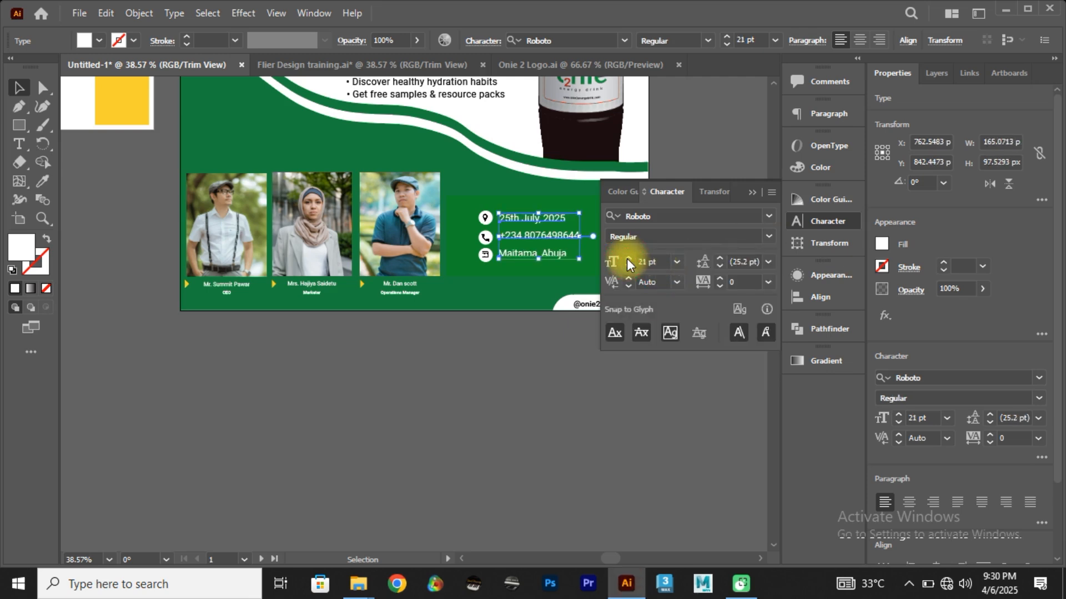
click(745, 191)
click(646, 378)
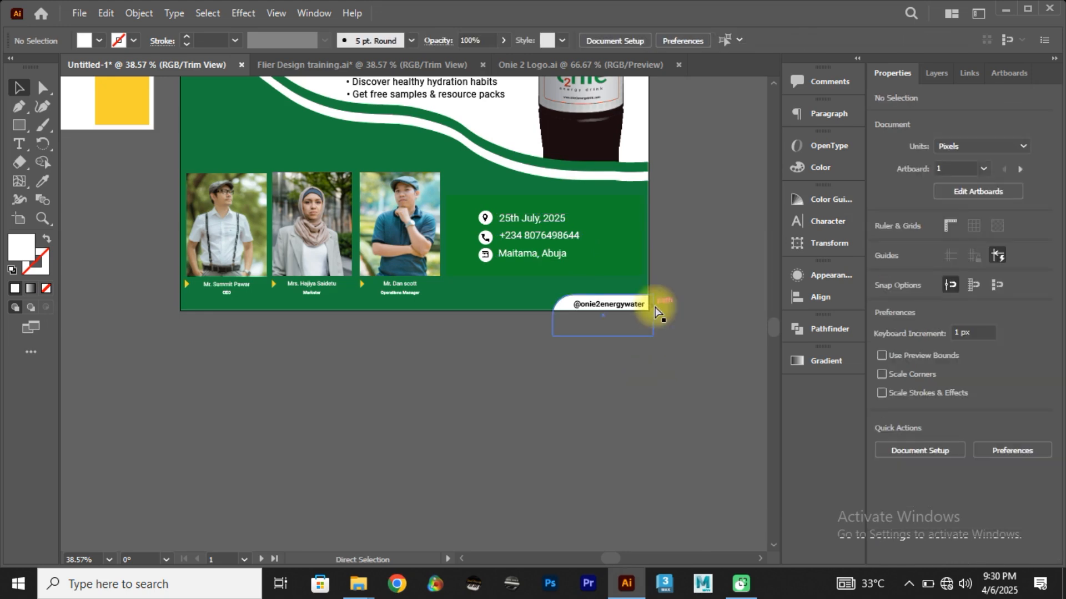
scroll(656, 312, up, 5)
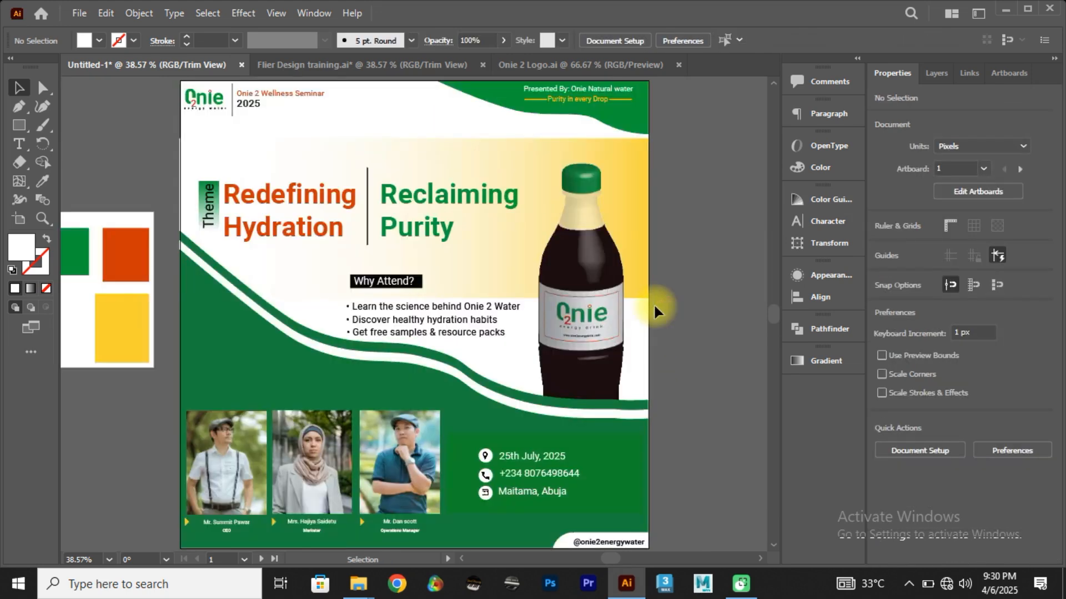
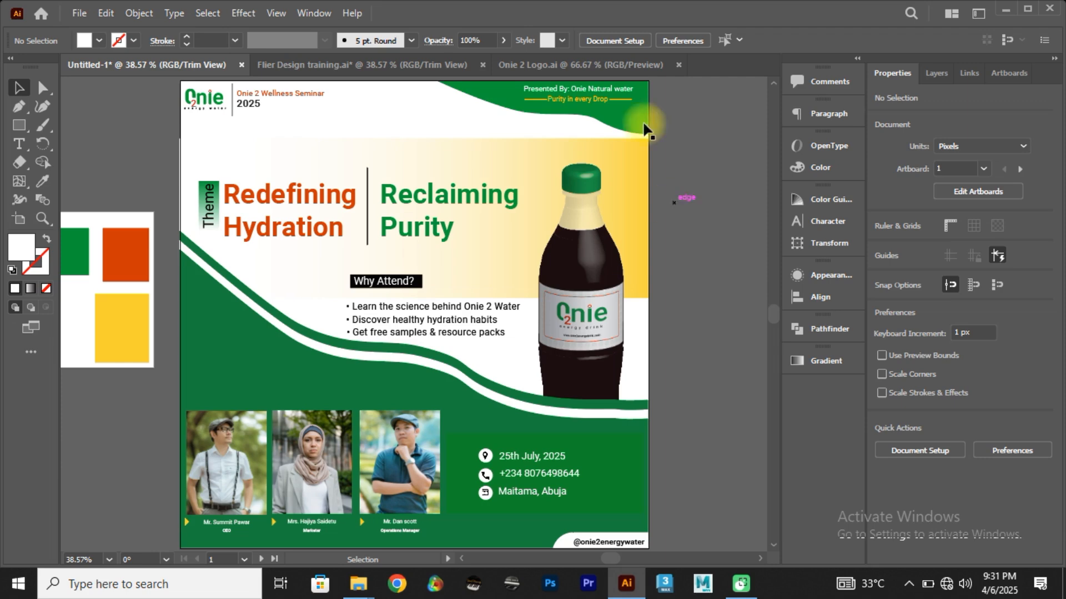
Step: Examine the logo artwork in the Onie 2 Logo document and the full reference flyer in the Flier Design training document
click(617, 69)
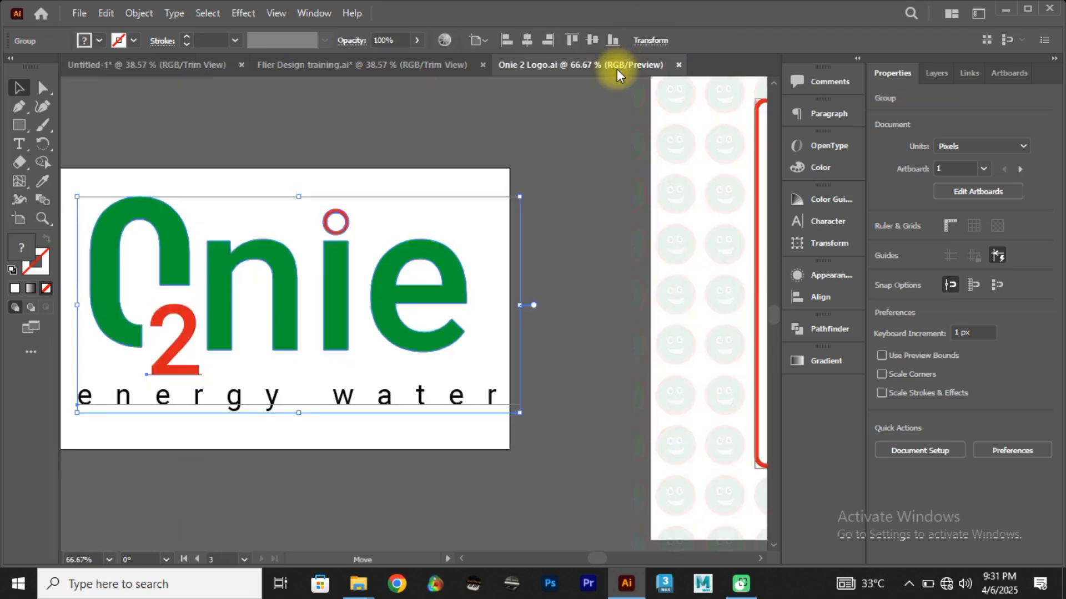
click(638, 86)
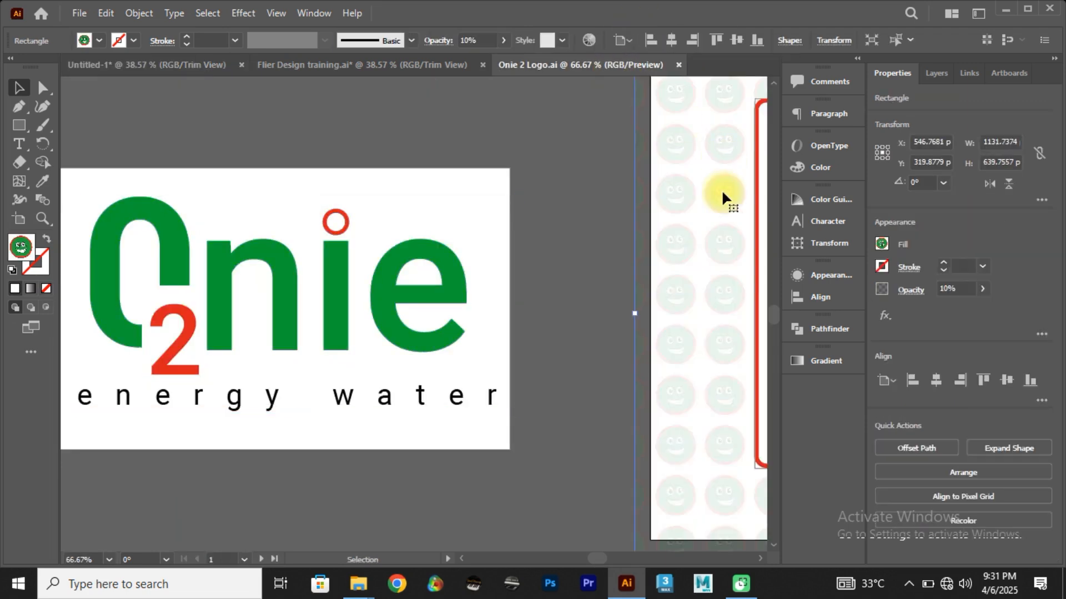
key(ctrl+0)
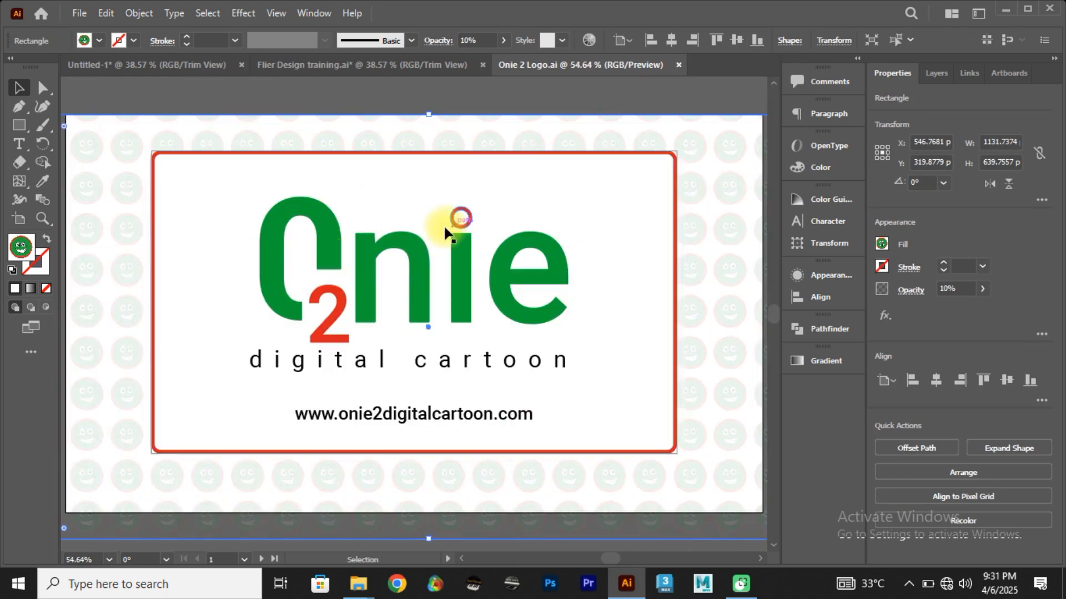
click(395, 62)
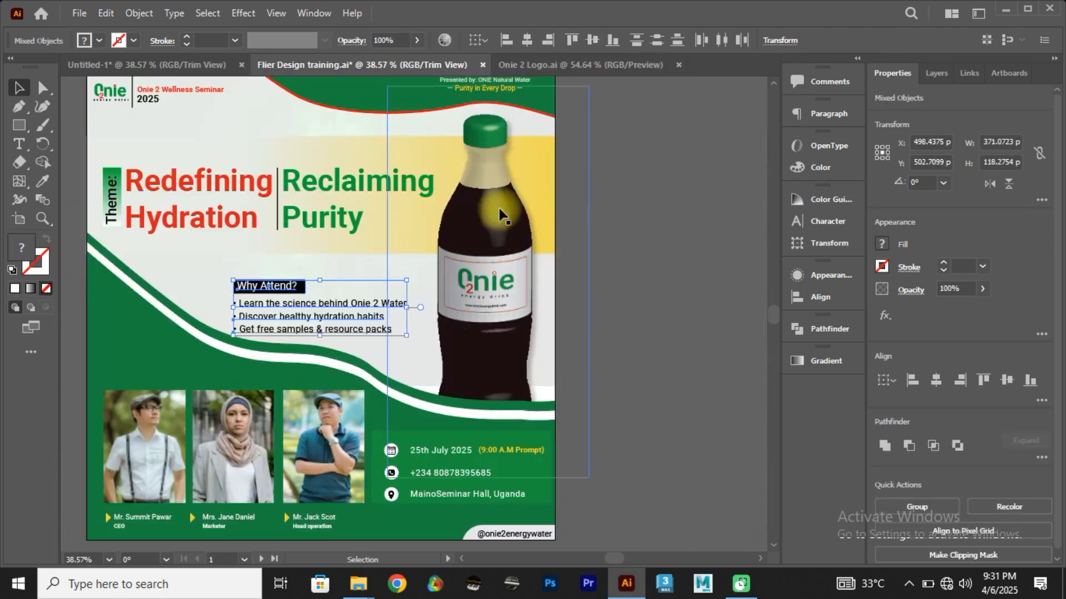
click(645, 258)
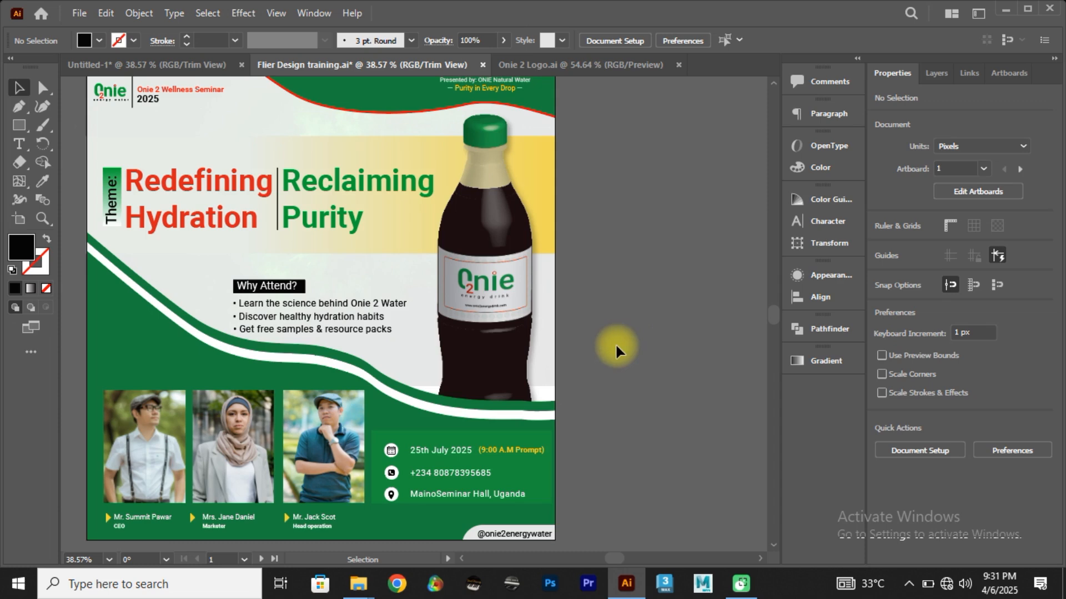
drag(522, 337, 616, 345)
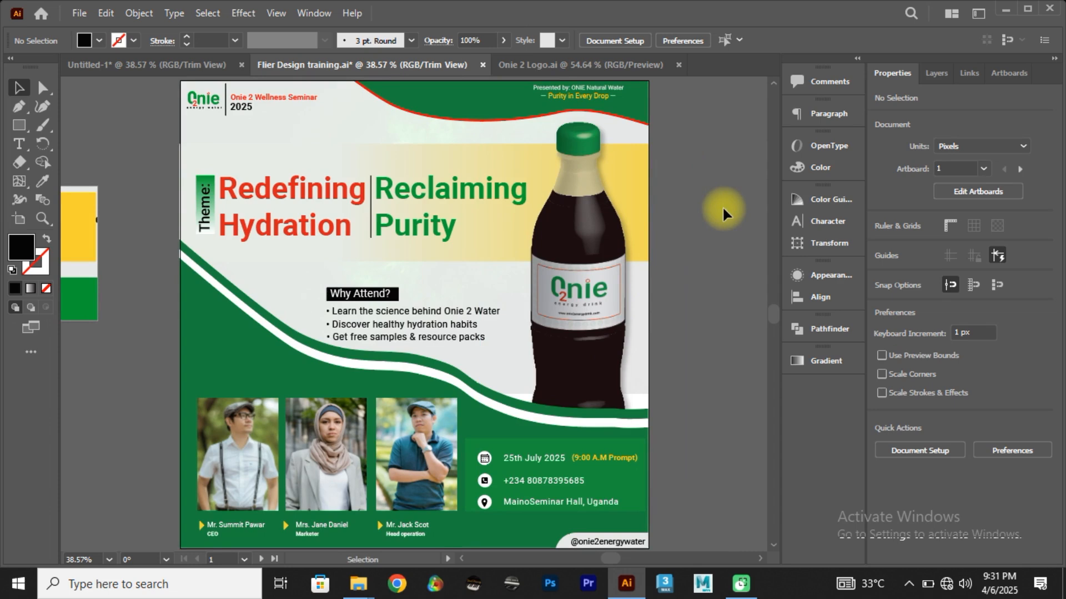
Step: Extend the reference flyer's yellow gradient band downward to about 270 px high and compare the layout with the Untitled-1 flyer
click(470, 260)
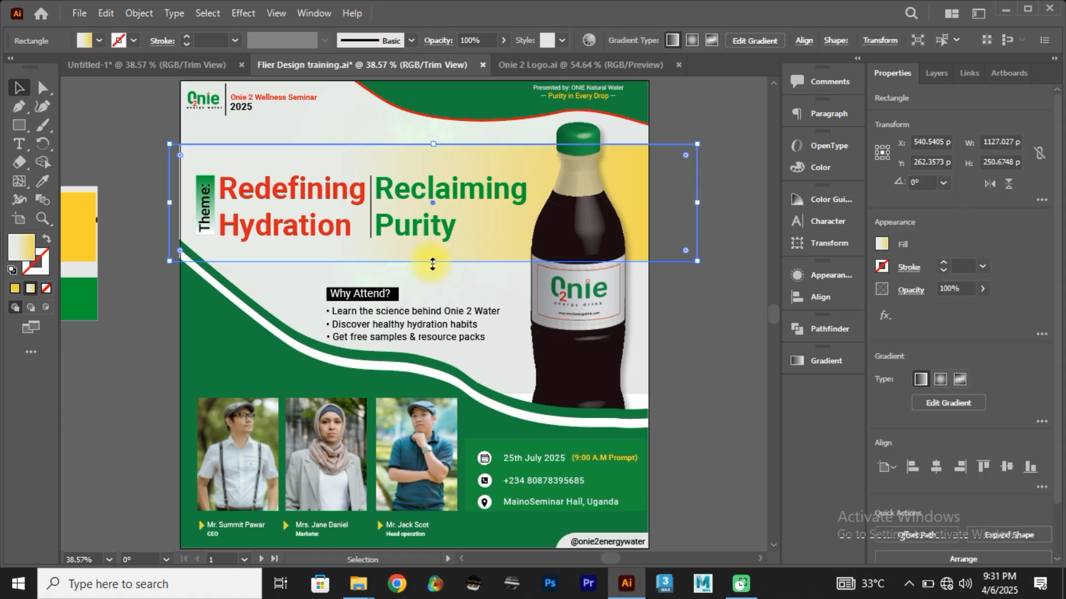
drag(432, 265, 430, 268)
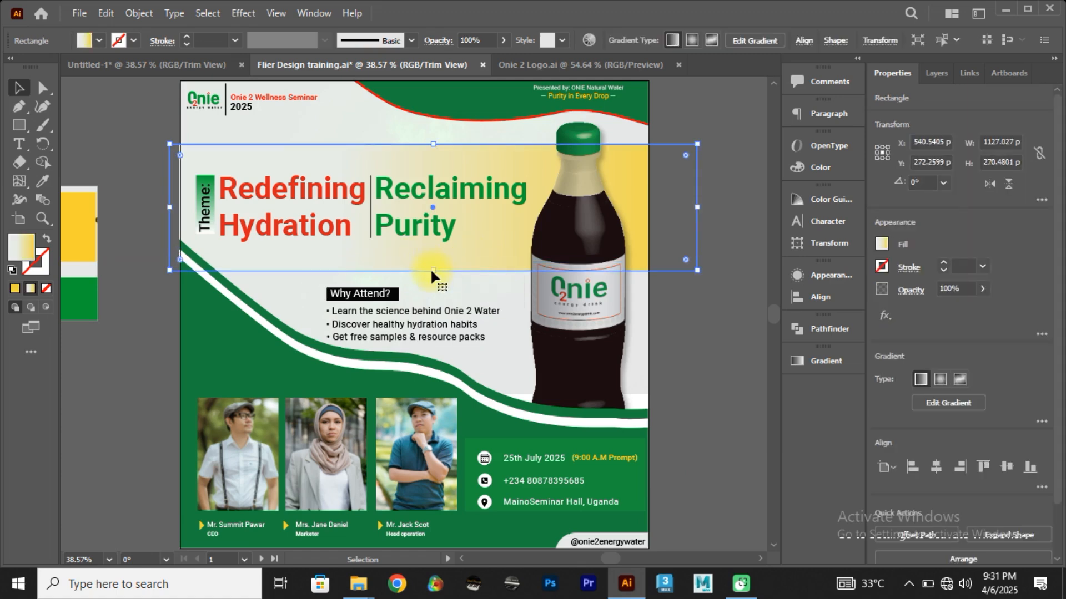
click(178, 65)
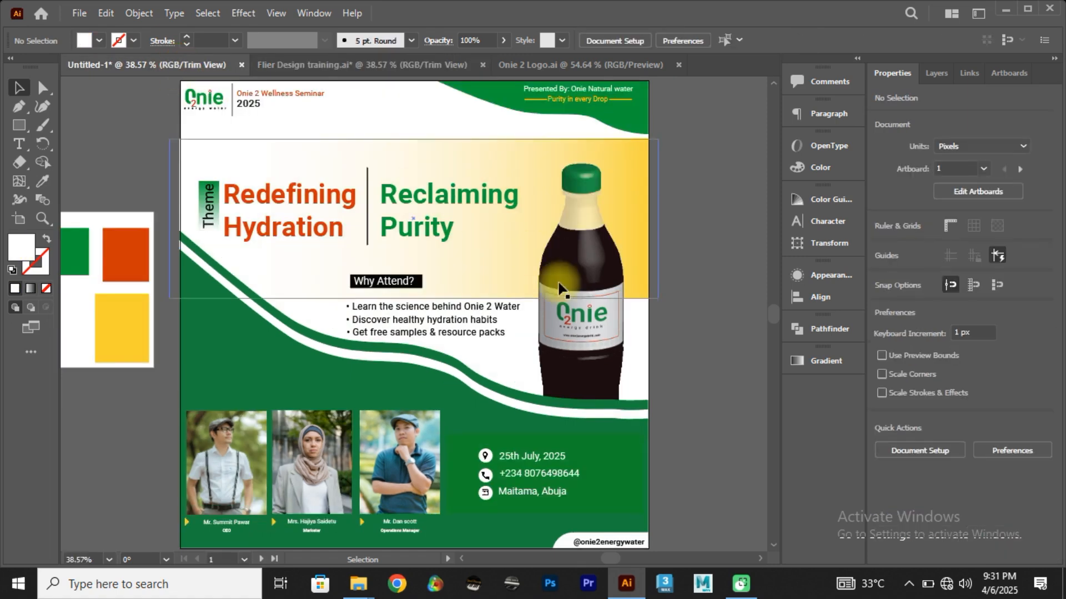
click(346, 69)
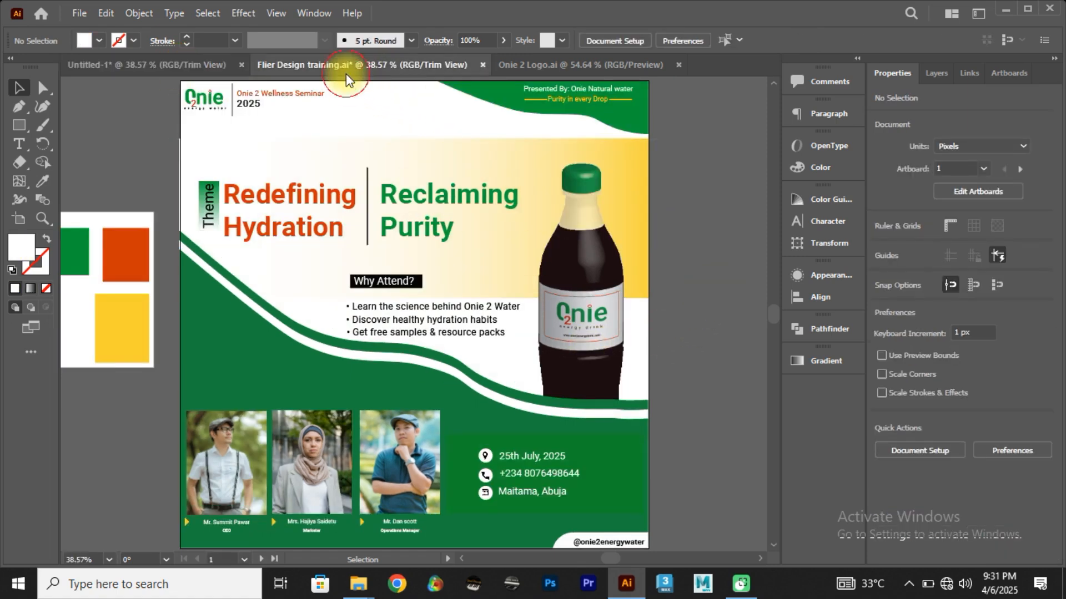
click(154, 67)
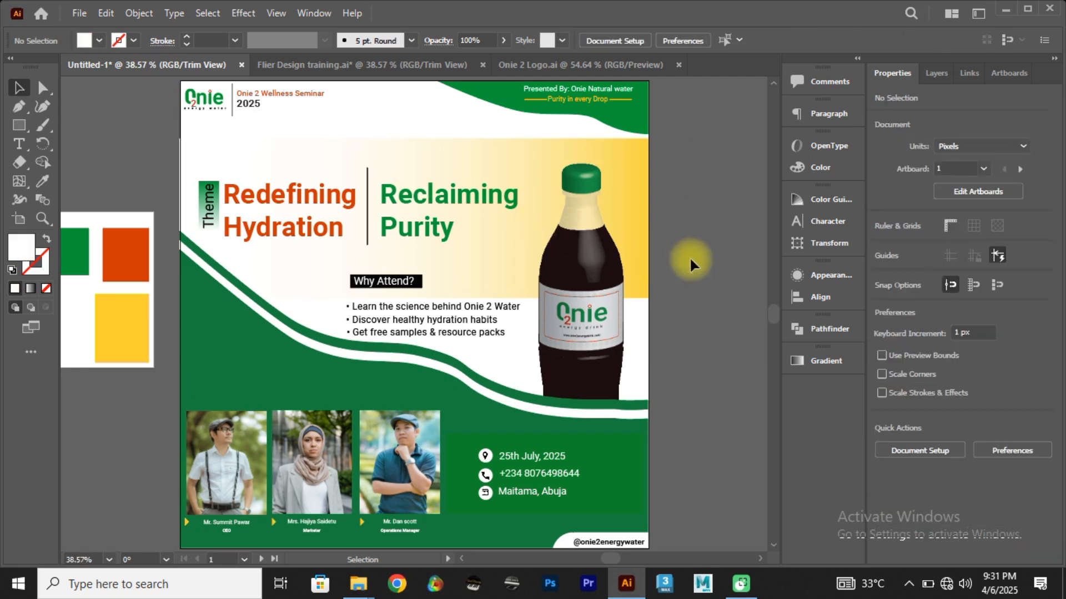
click(318, 67)
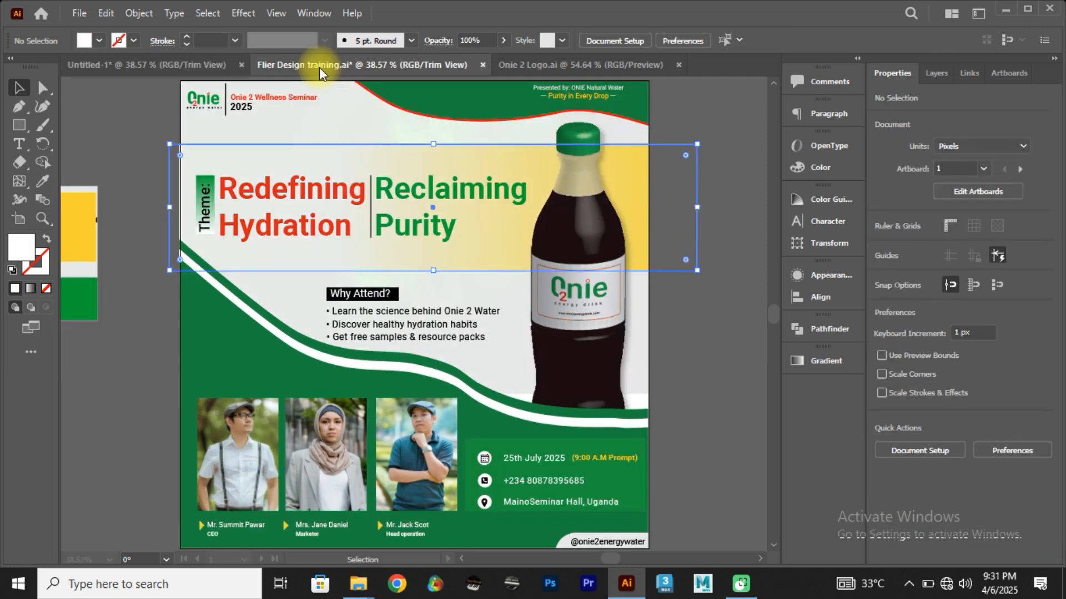
Step: Set the "Onie 2 Wellness Seminar 2025" header text on the Untitled-1 flyer to Roboto Medium
click(171, 70)
click(256, 92)
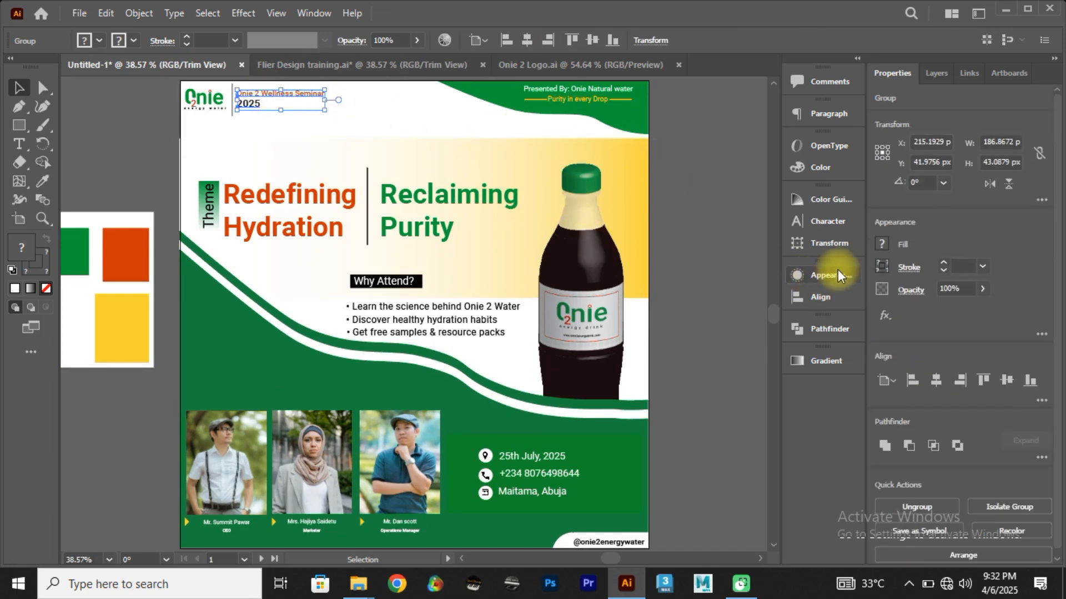
click(836, 220)
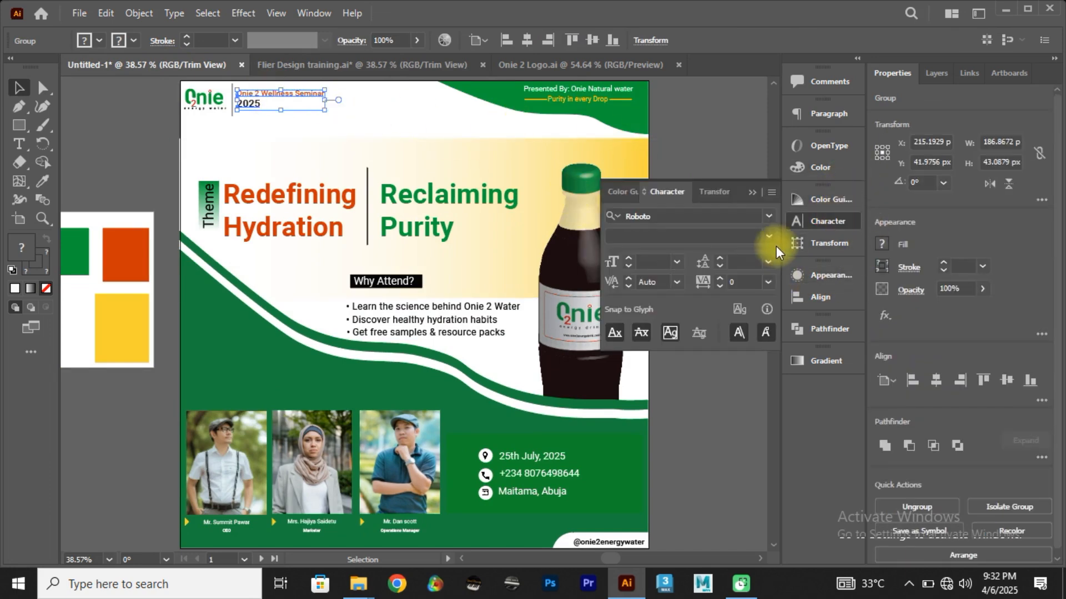
click(768, 236)
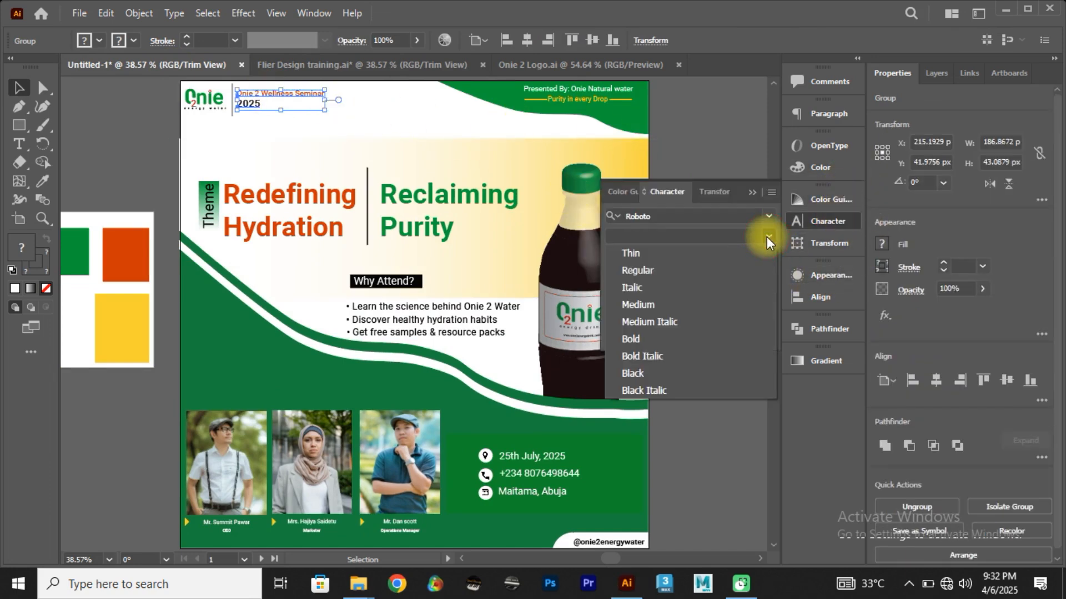
click(657, 271)
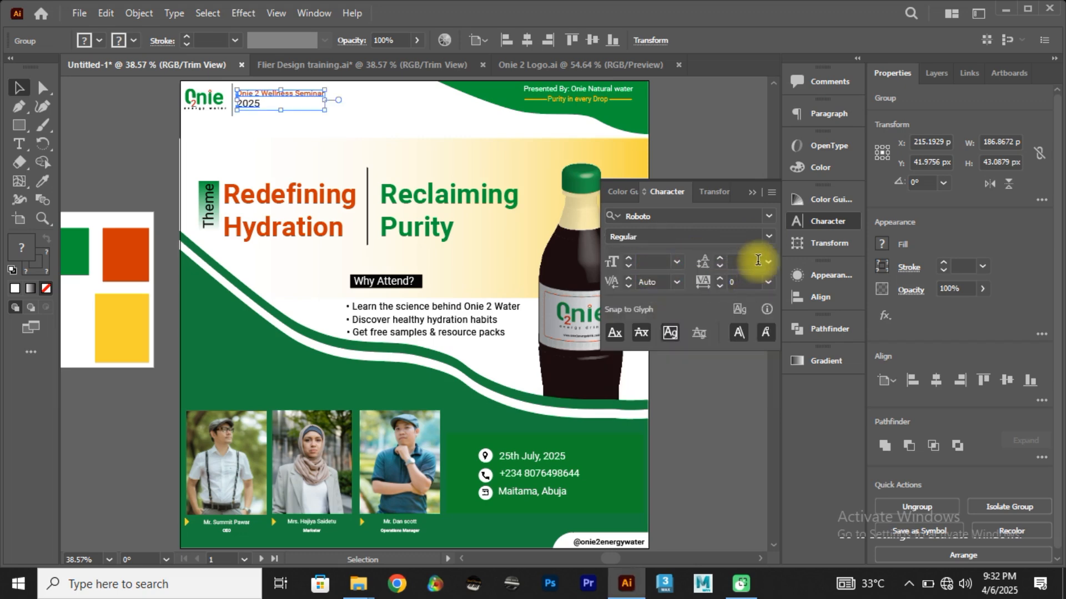
click(768, 236)
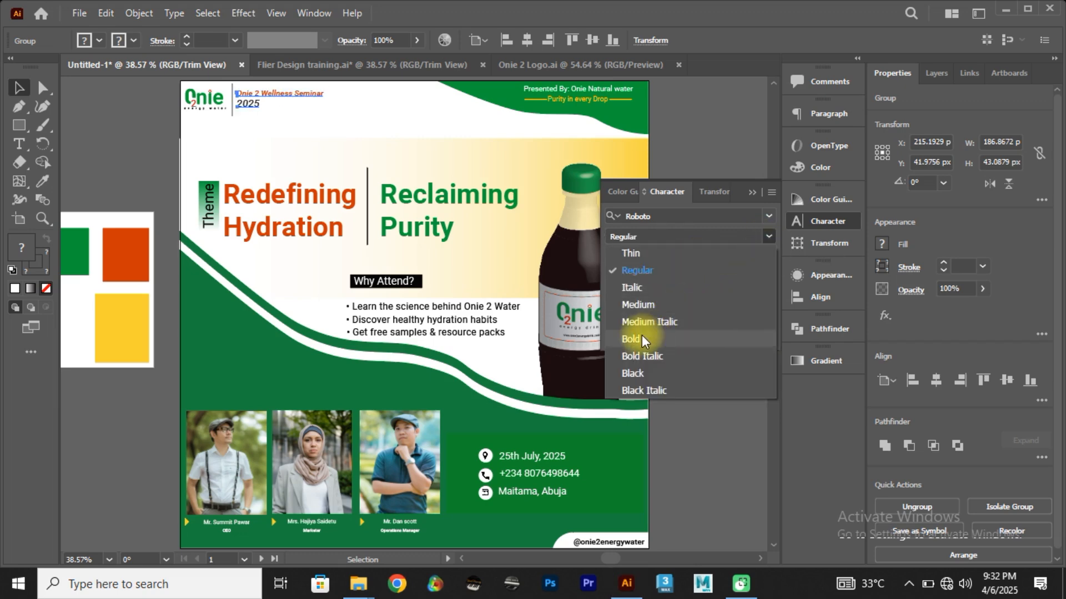
click(642, 304)
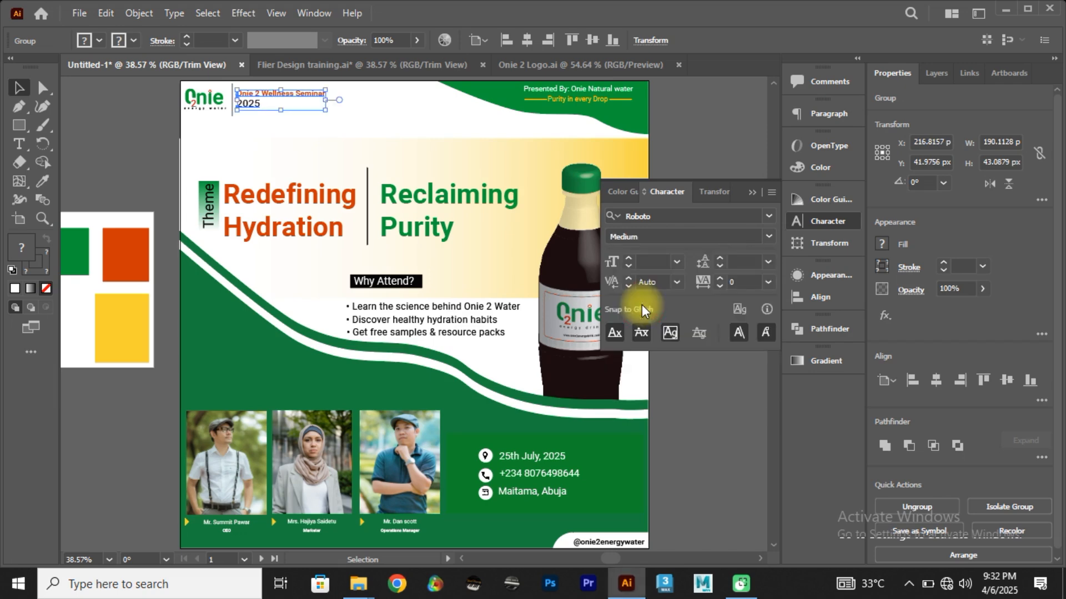
click(691, 134)
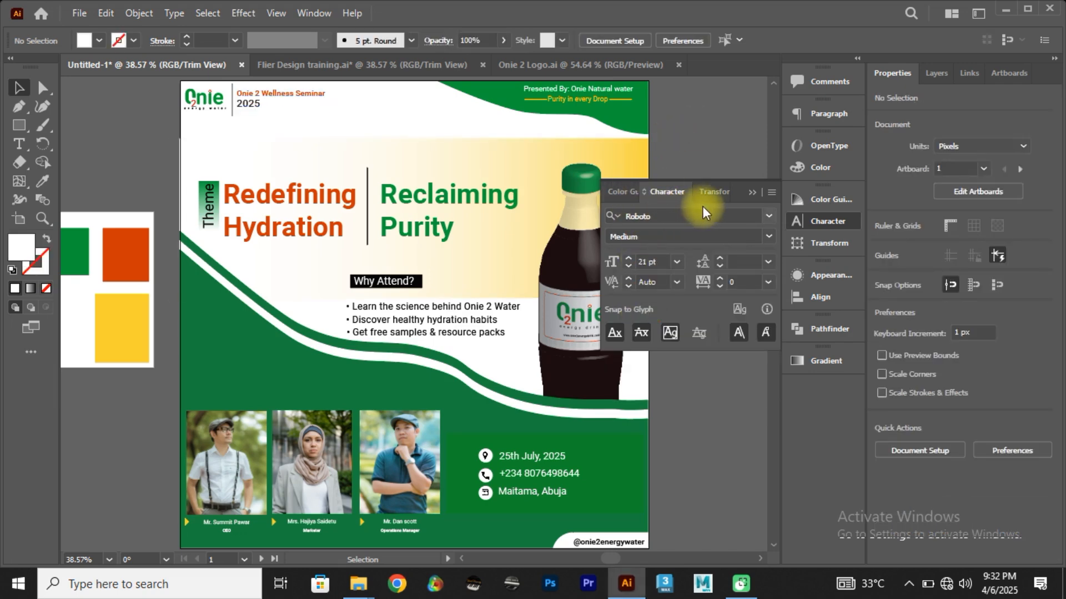
click(747, 190)
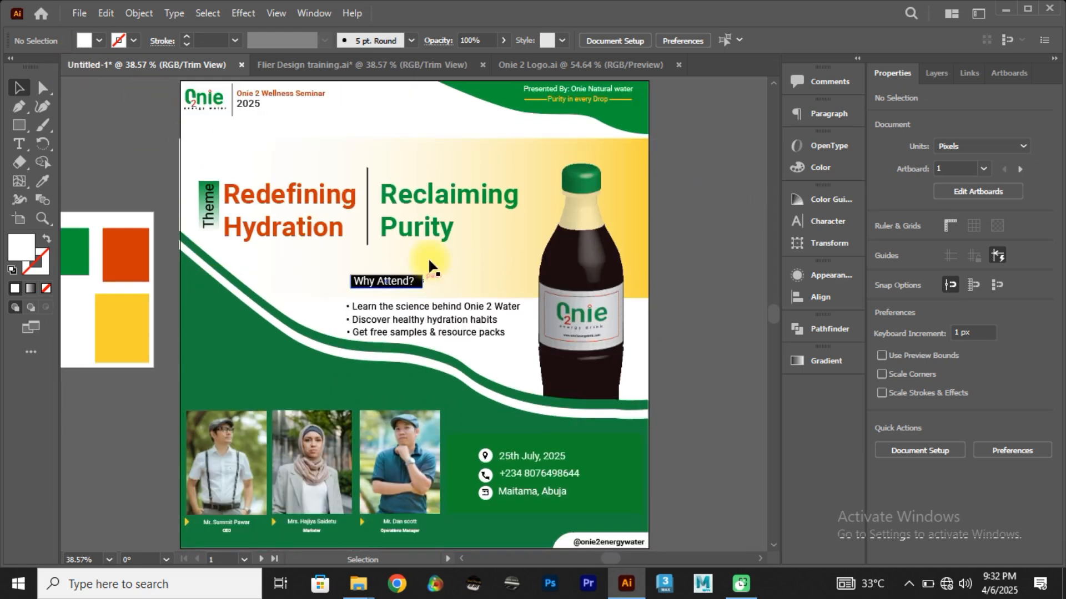
Step: Begin a PNG export of the flyer using artboards, with the range limited to artboard 1
click(80, 15)
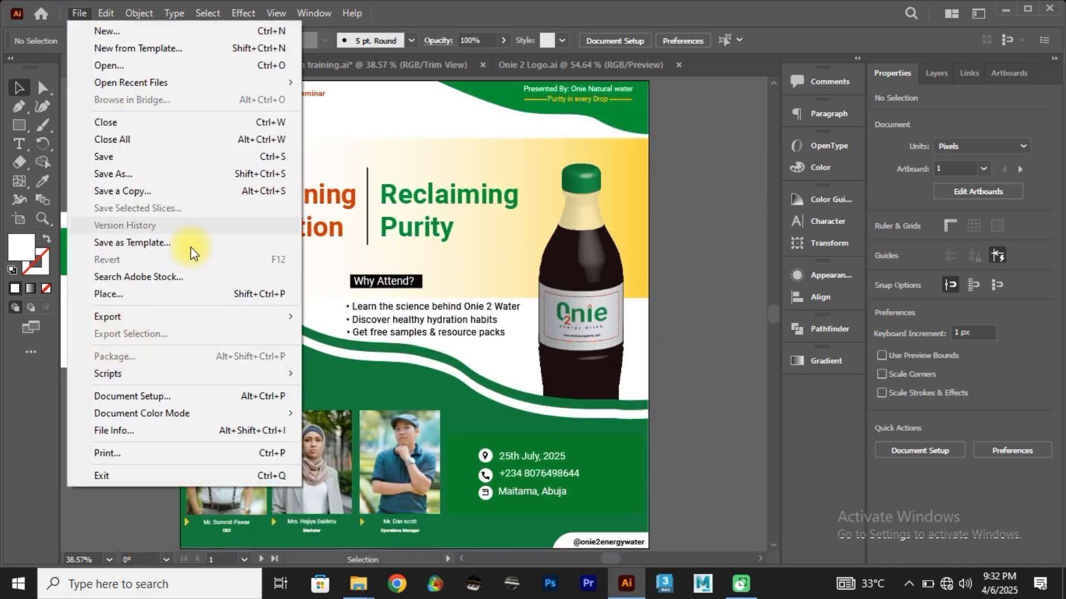
mouse_move(202, 320)
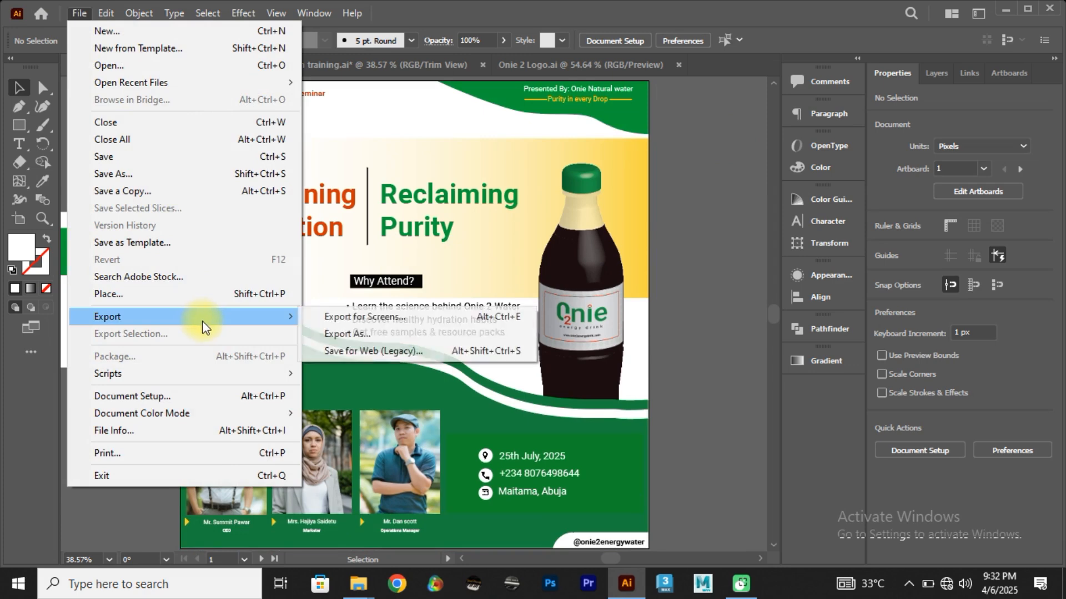
click(350, 332)
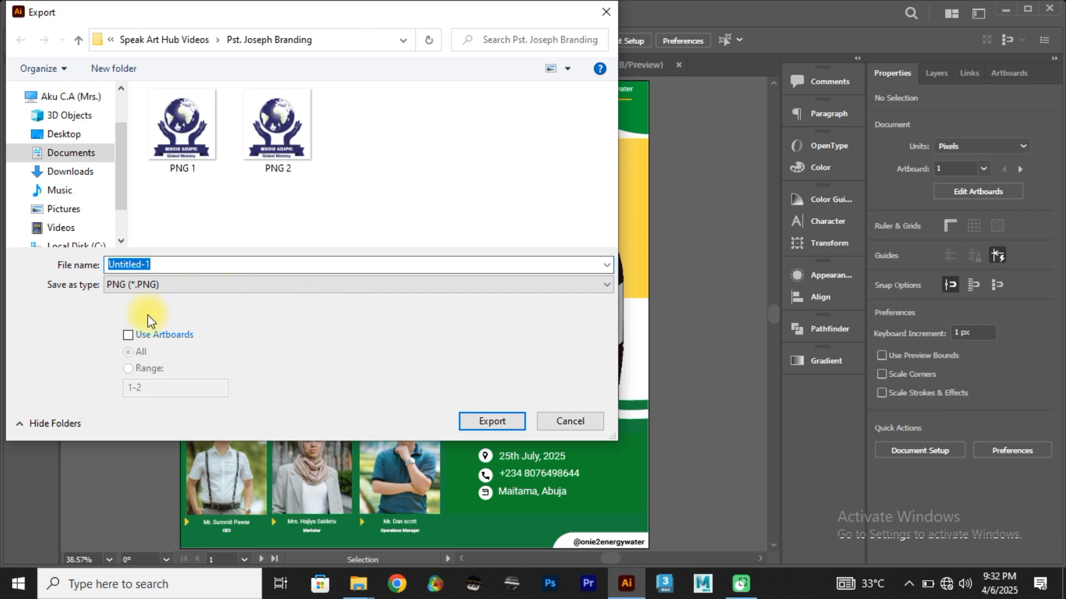
click(131, 335)
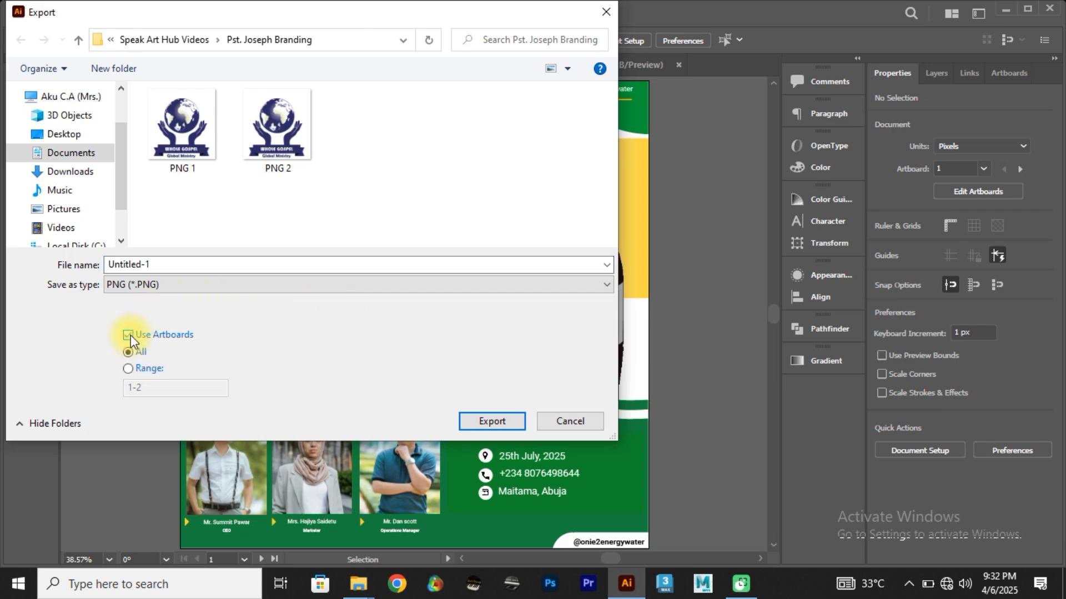
click(126, 369)
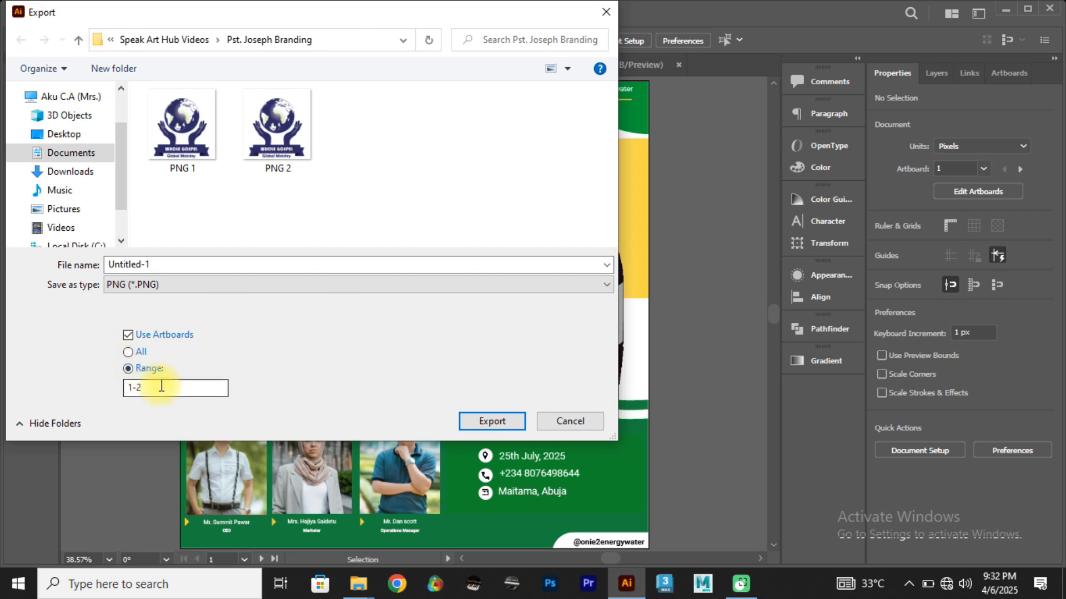
drag(157, 386, 113, 382)
text(1)
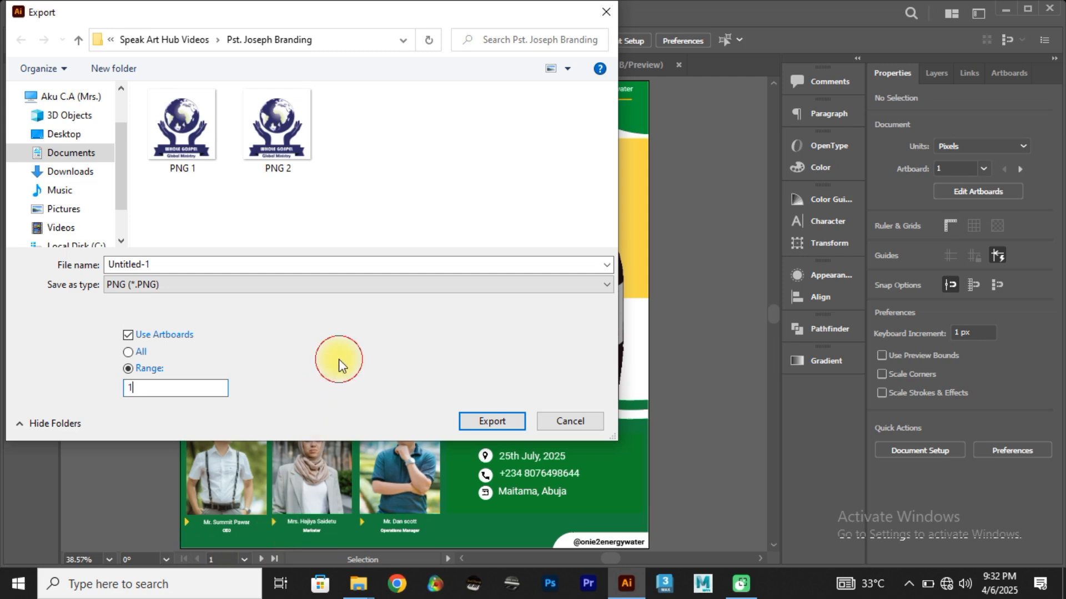
Step: Choose the Youtube folder on the Desktop as the export location and export under the file name "Onie 2 Water Flier"
click(66, 135)
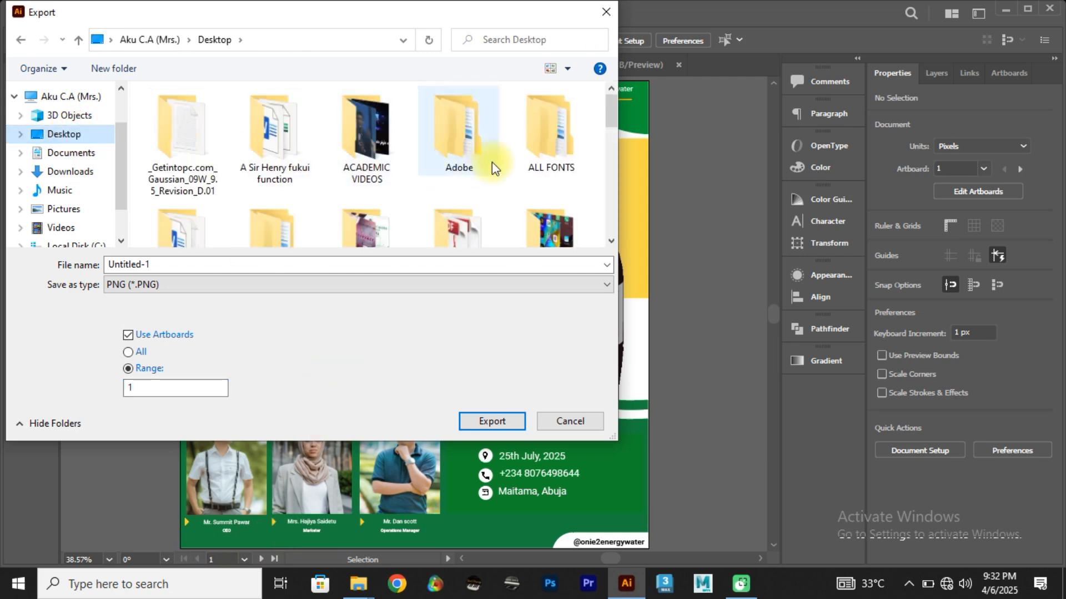
drag(609, 108, 605, 218)
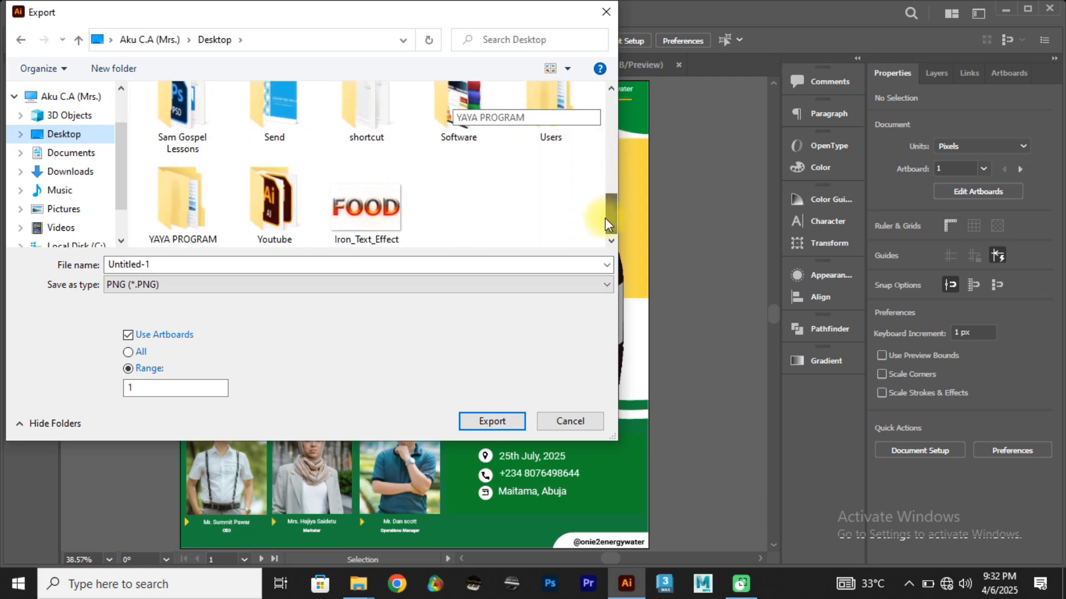
click(265, 203)
double_click(265, 203)
click(198, 266)
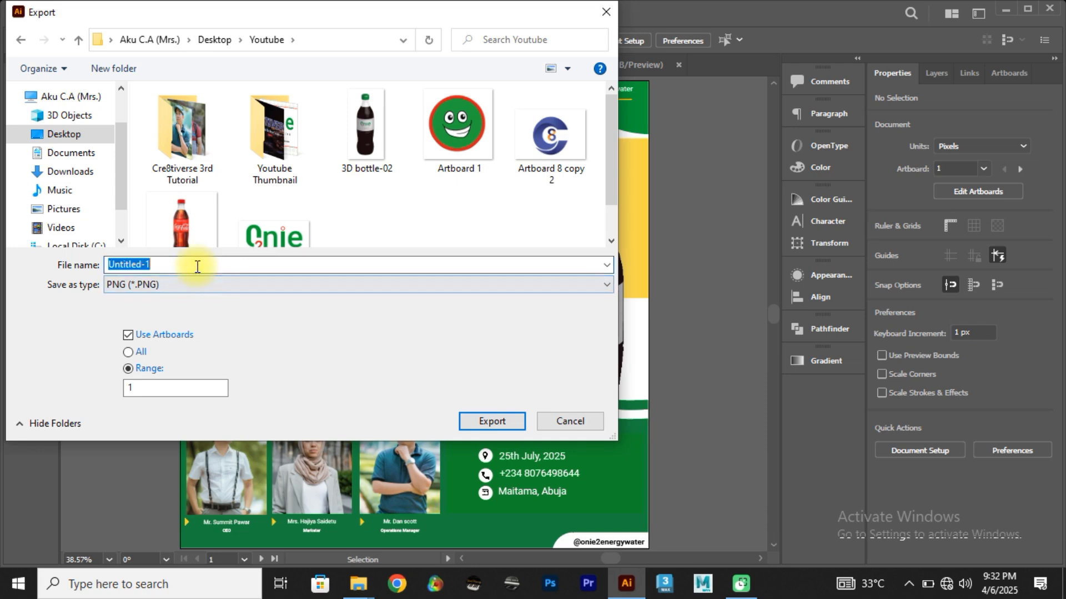
text(Oni)
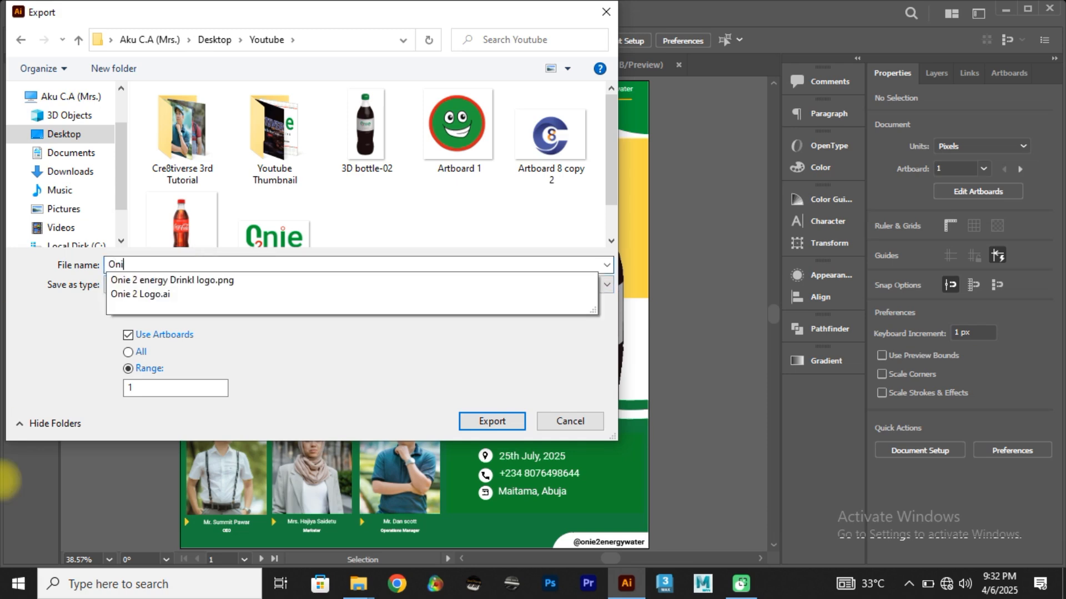
text(e 2 Water Flier)
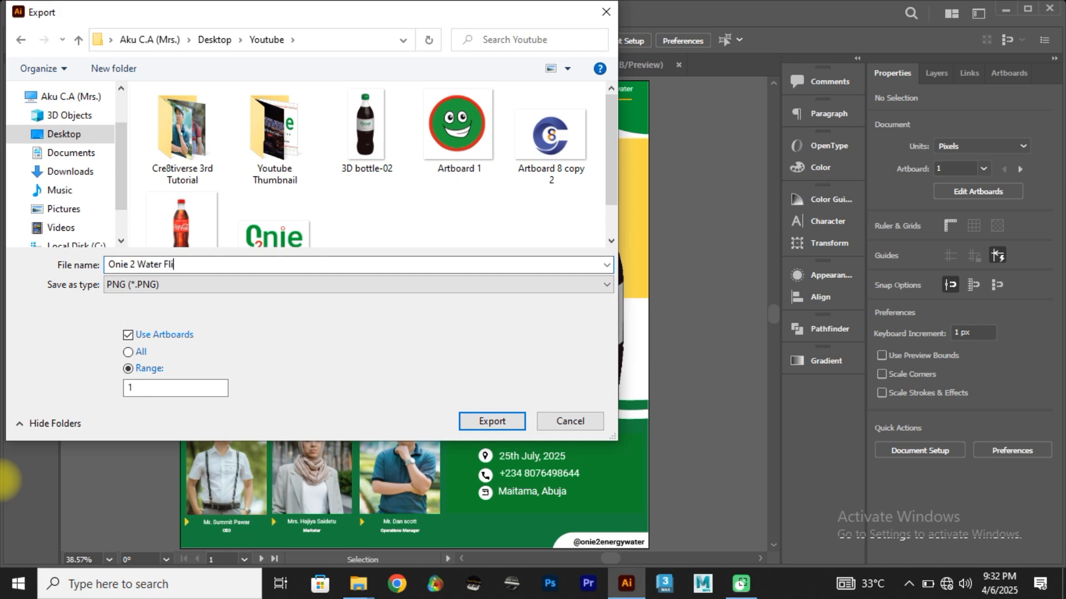
click(471, 425)
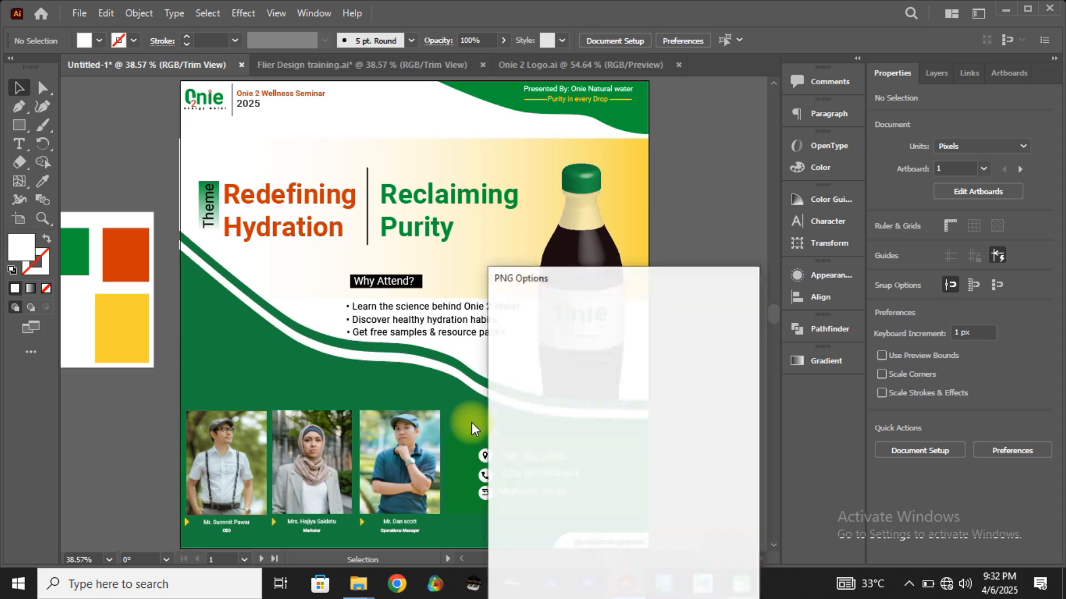
Step: Set the PNG export resolution to Medium (150 ppi)
drag(628, 286, 533, 177)
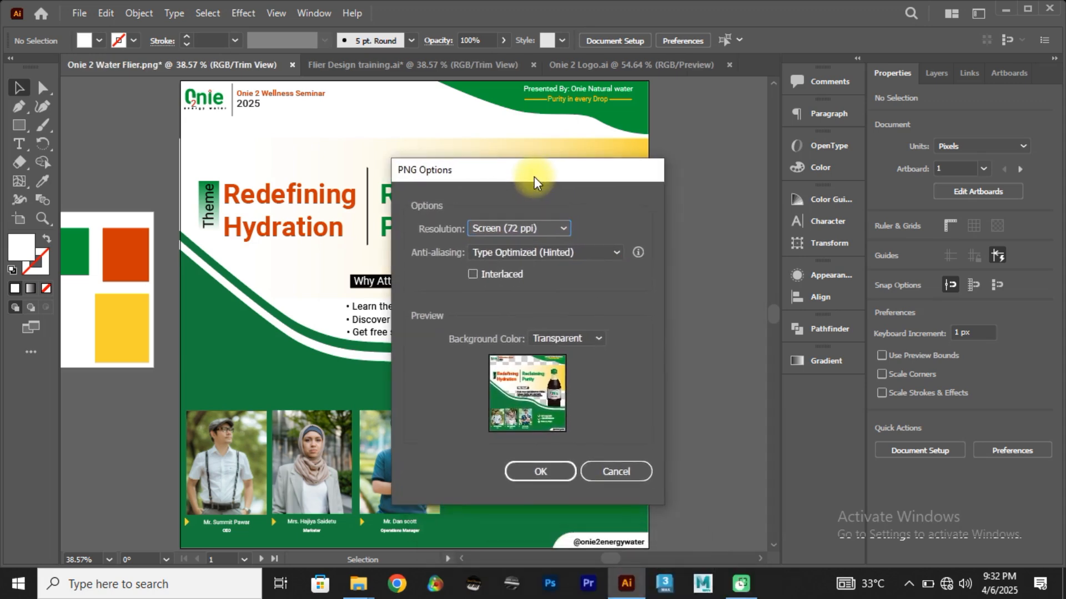
click(563, 230)
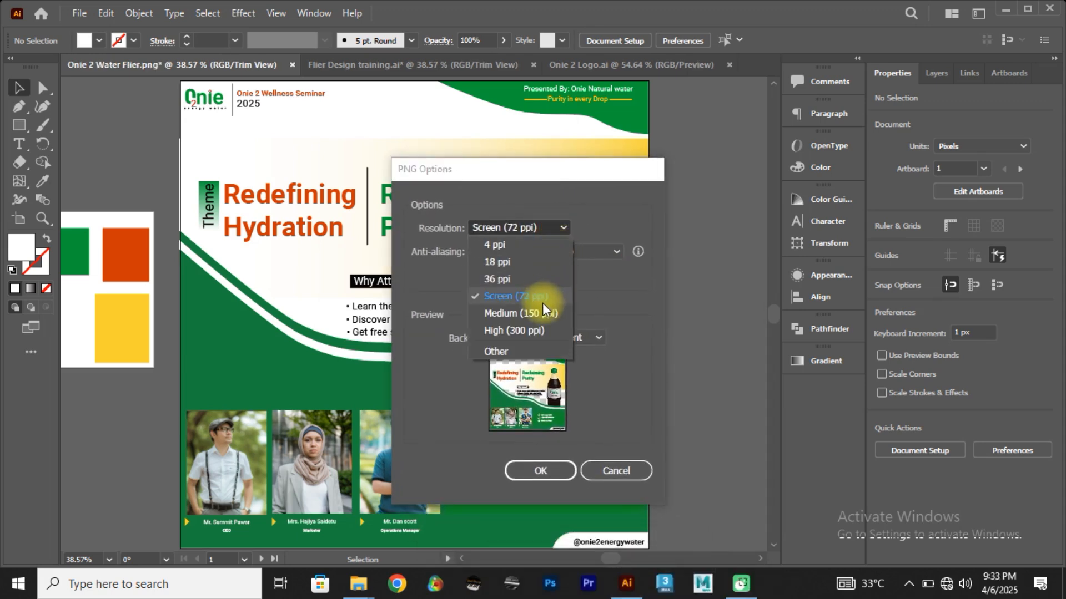
click(541, 313)
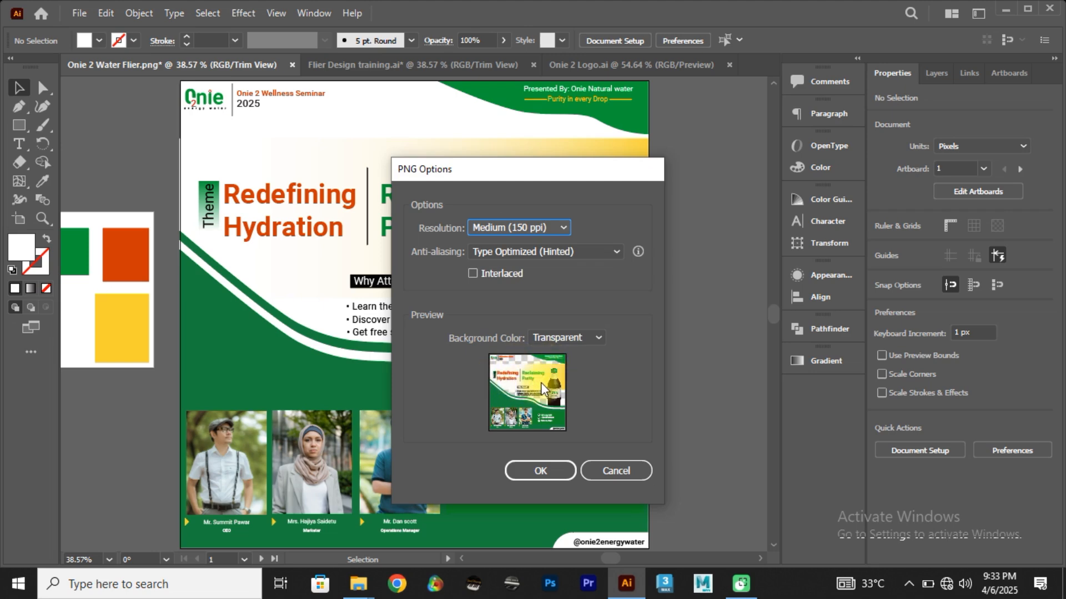
Step: Finish the PNG export and open Onie 2 Water Flier-01 from the Youtube folder in Photos to check it
click(540, 469)
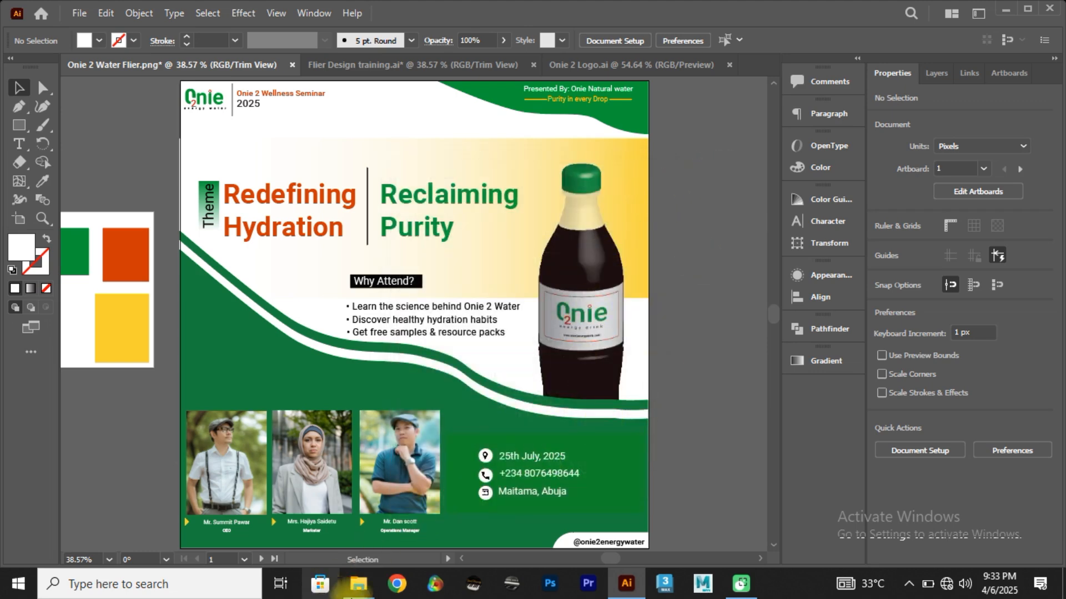
mouse_move(358, 594)
click(212, 510)
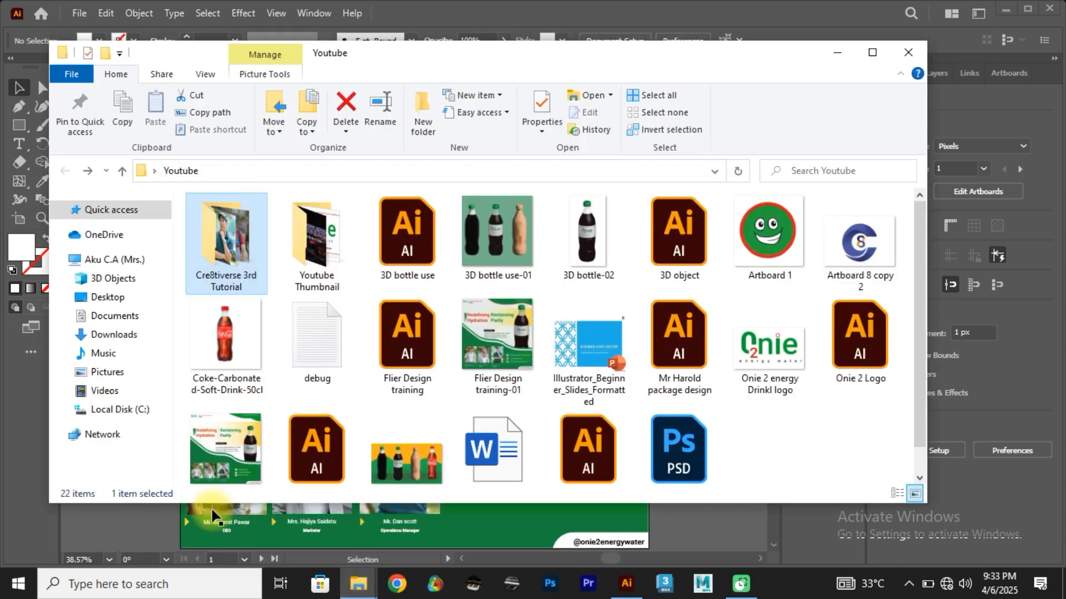
click(209, 428)
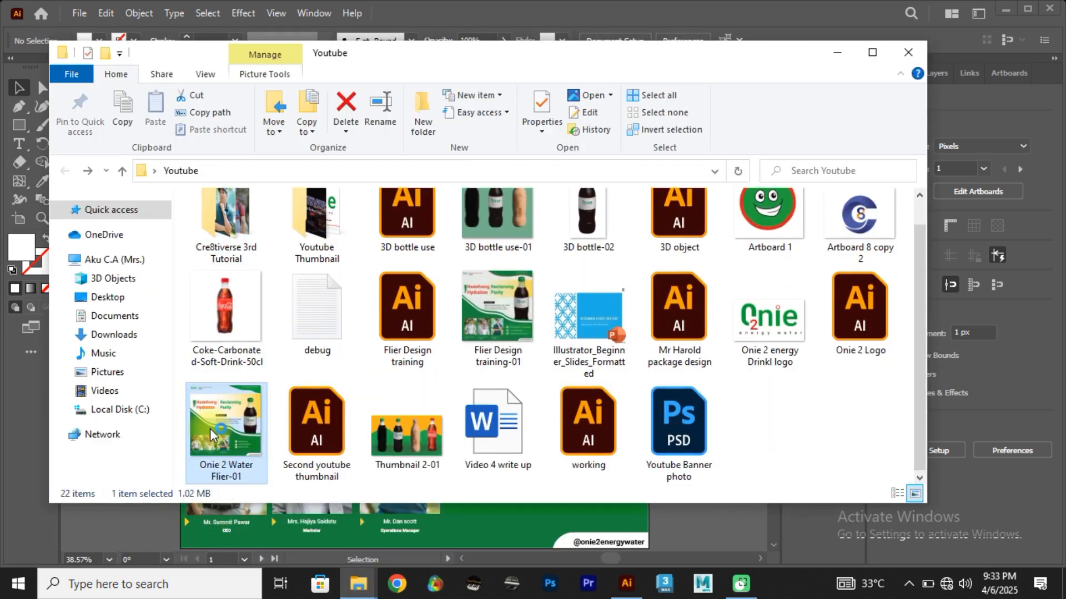
double_click(210, 428)
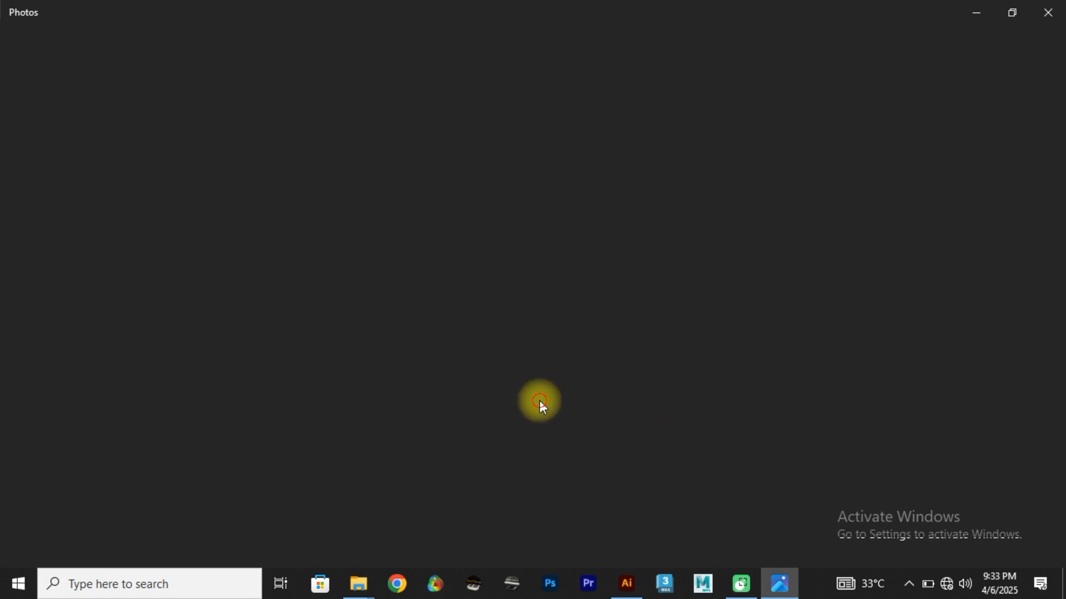
click(779, 583)
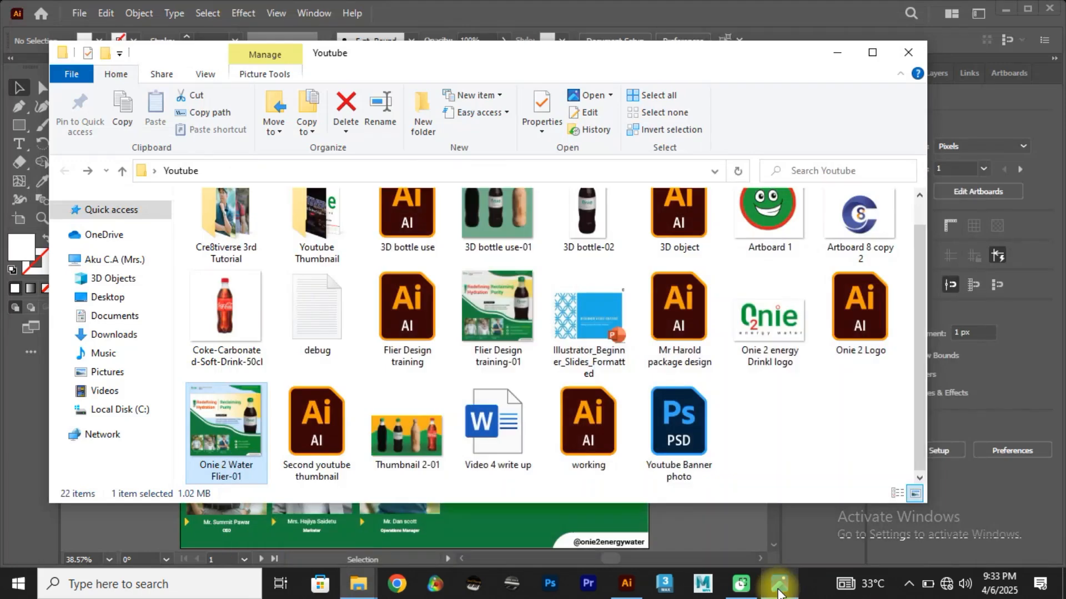
click(779, 583)
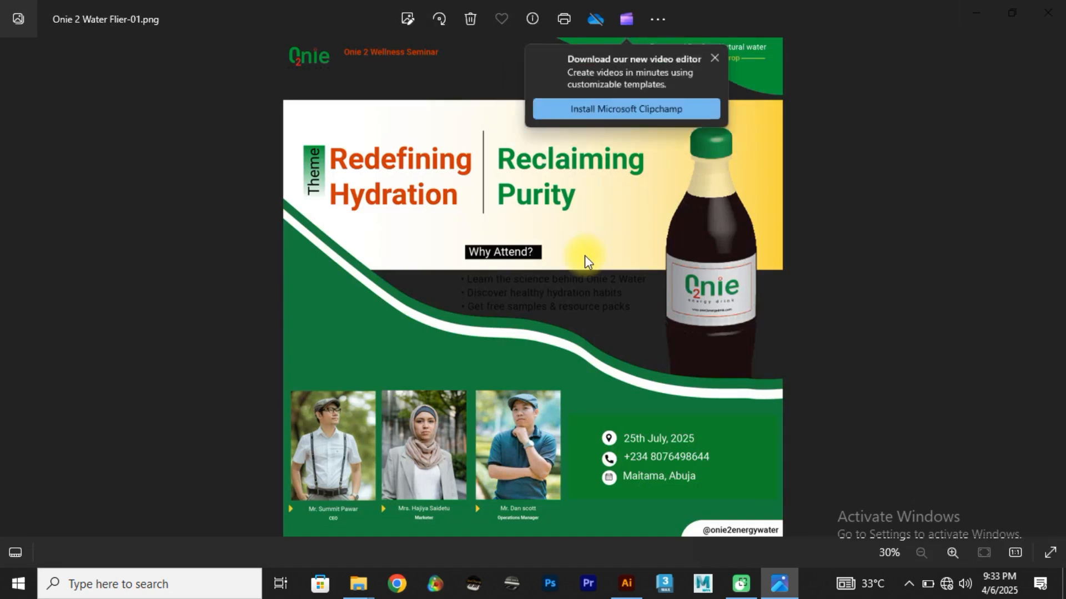
key(alt+Tab)
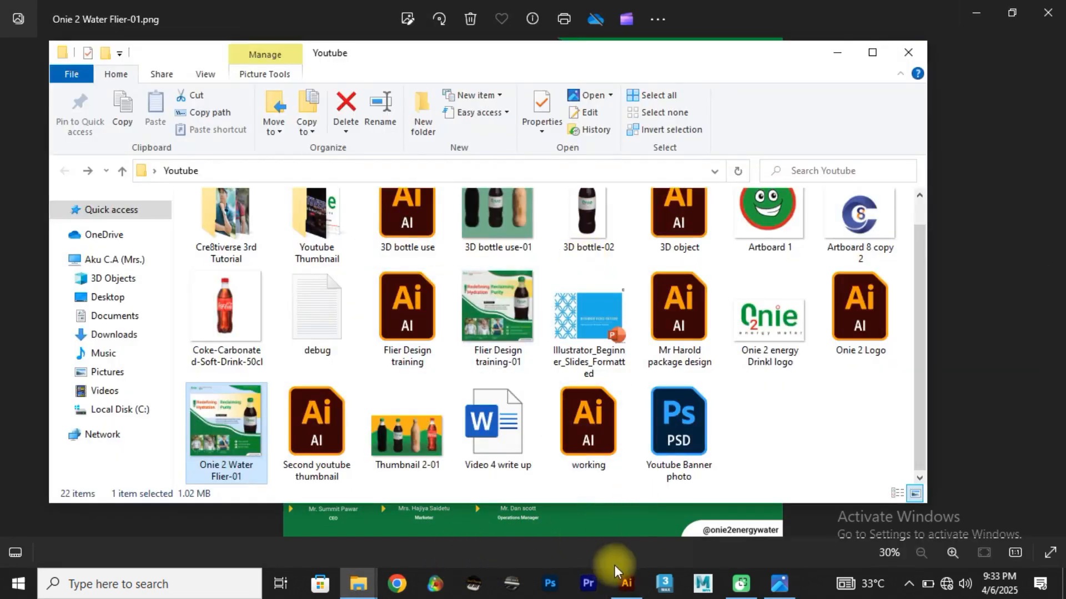
Step: Switch back to Illustrator and begin a JPEG export of the Untitled-1 flyer using artboards, with the range set to 2
click(626, 582)
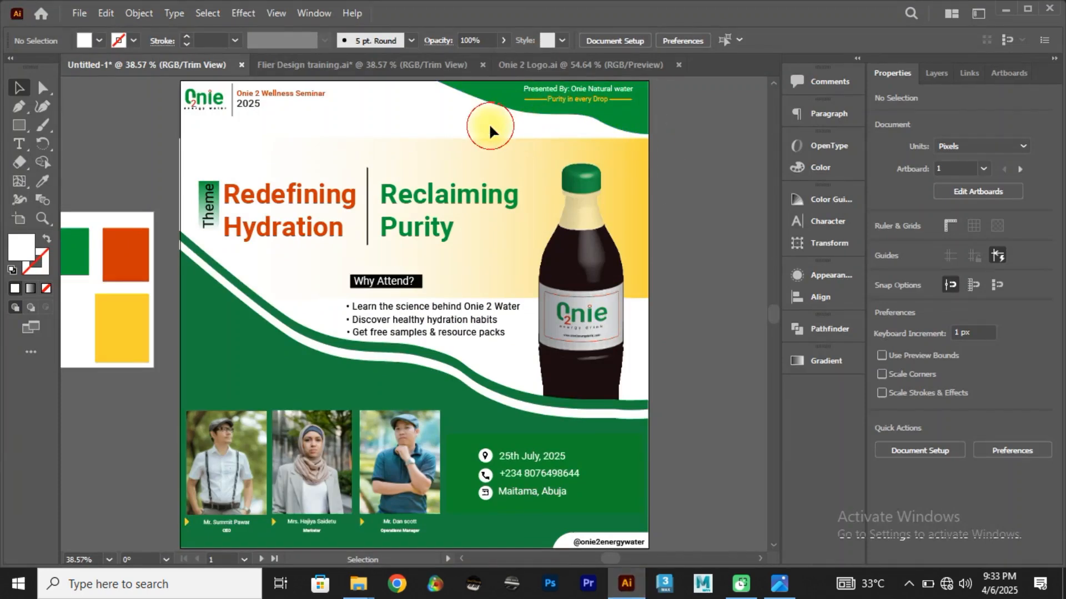
key(alt)
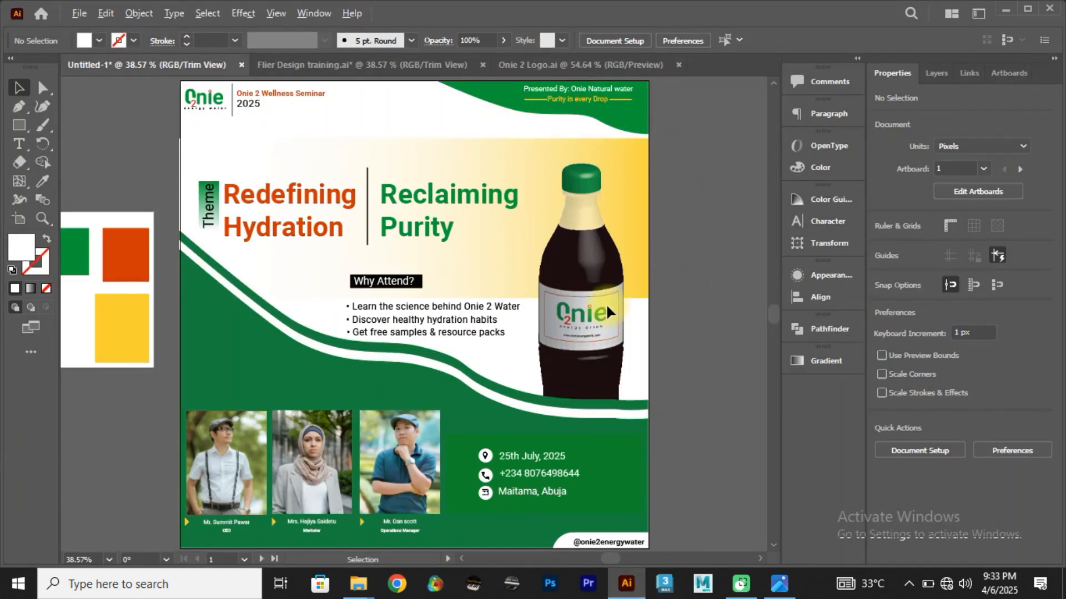
scroll(607, 312, down, 3)
scroll(608, 309, up, 2)
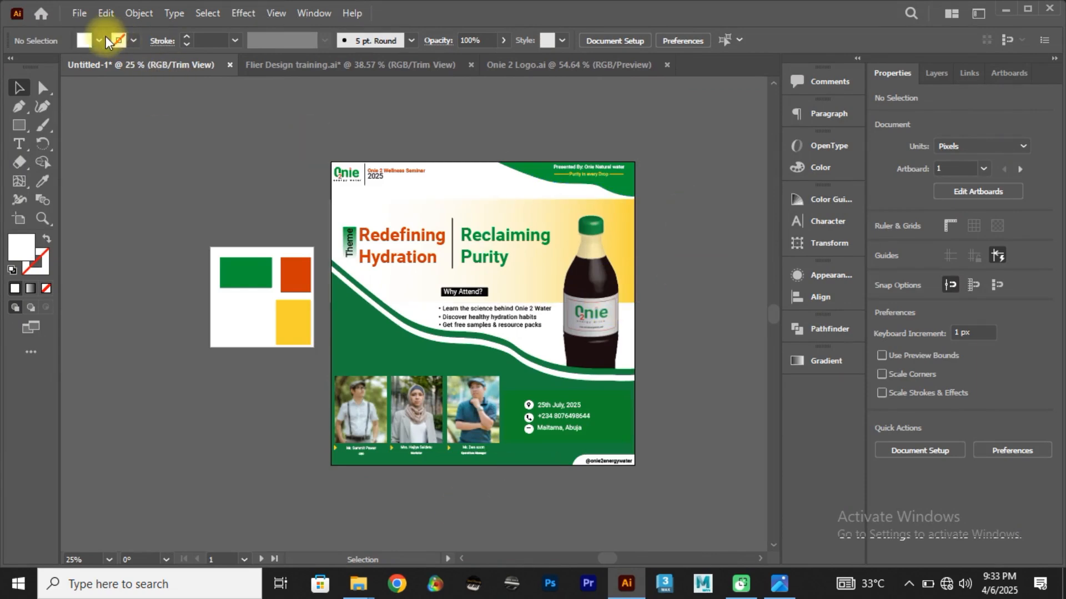
click(78, 14)
mouse_move(281, 317)
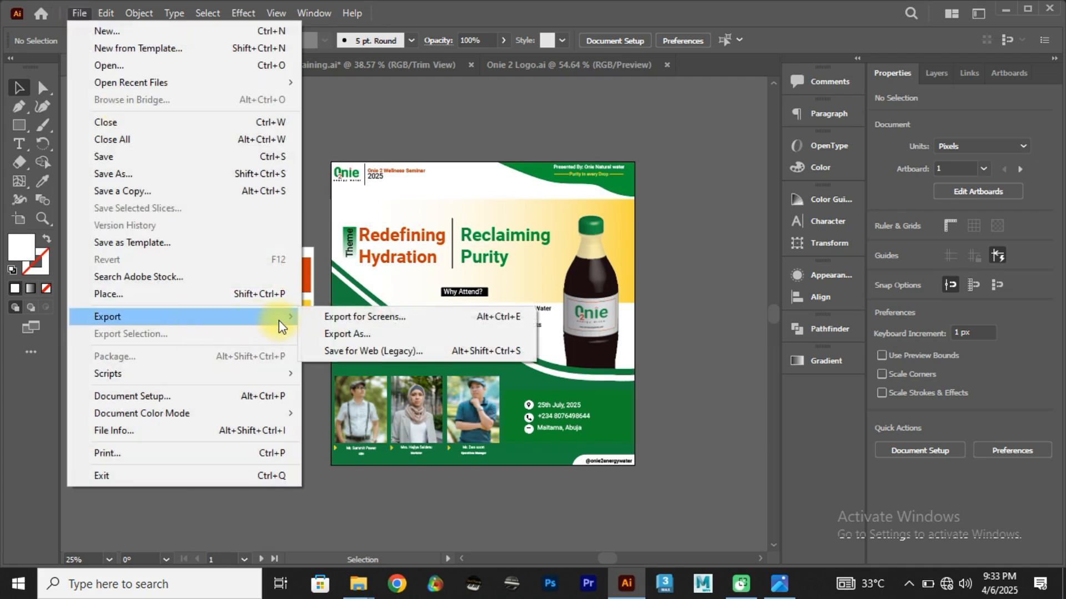
click(339, 334)
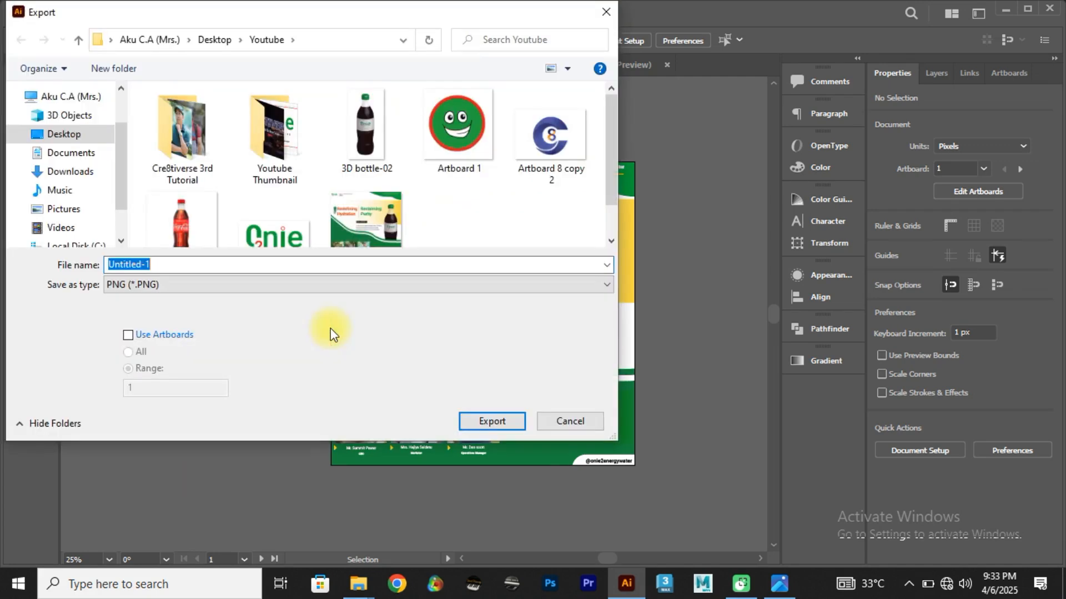
click(231, 284)
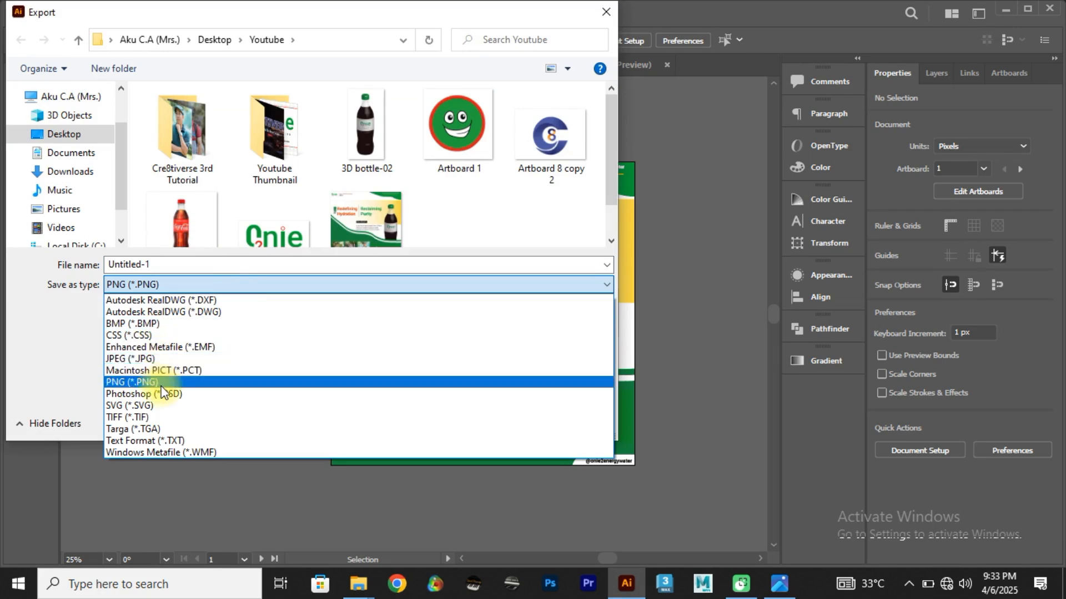
click(158, 358)
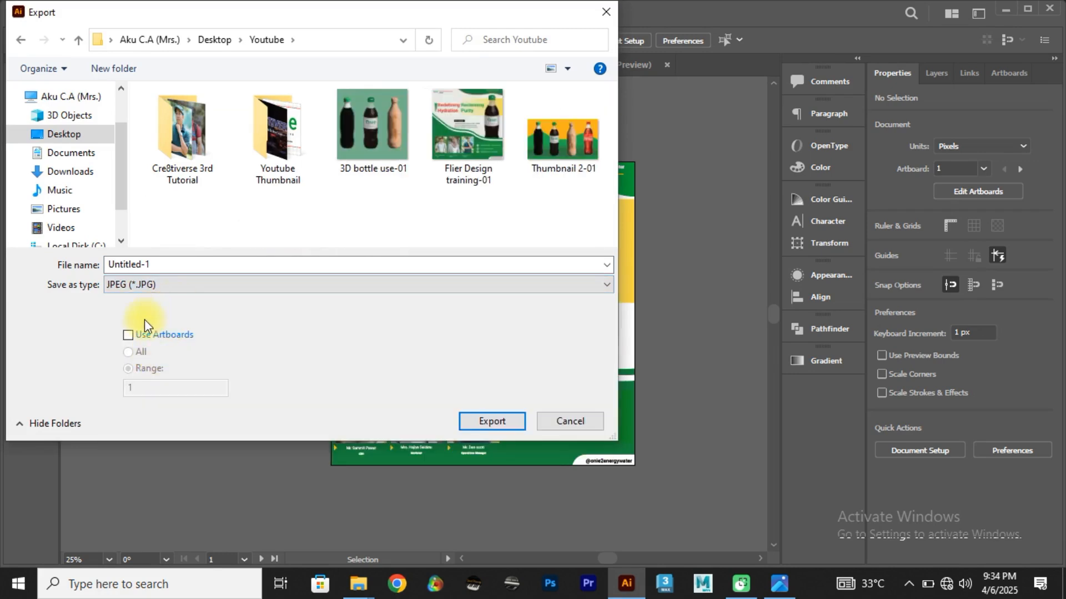
click(128, 336)
double_click(125, 387)
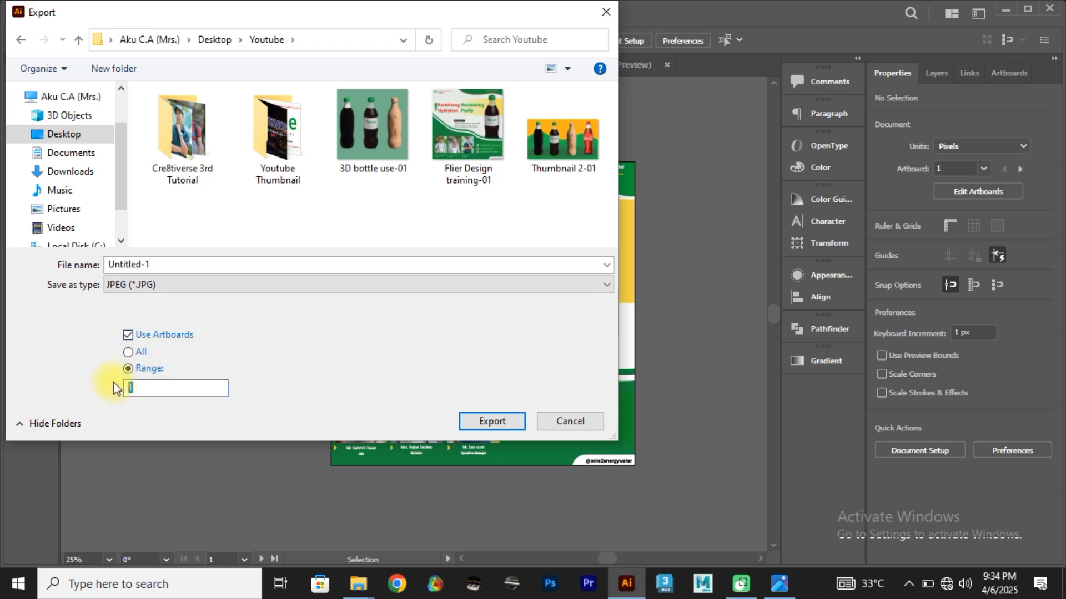
text(2)
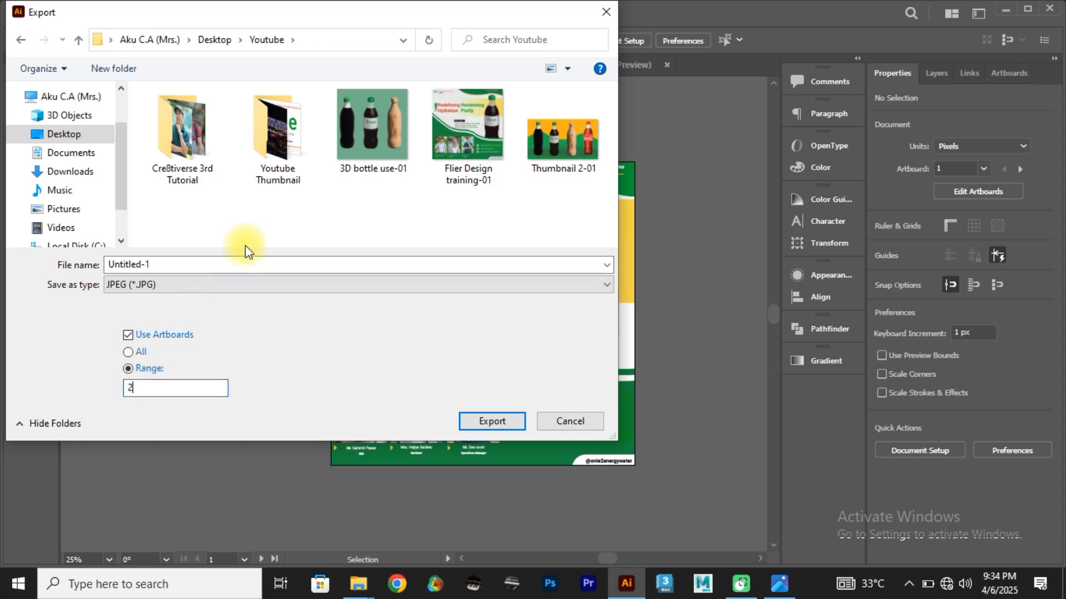
Step: Name the JPEG export "Final Flier Design training", limit it to artboard 1, and proceed with the export
click(486, 135)
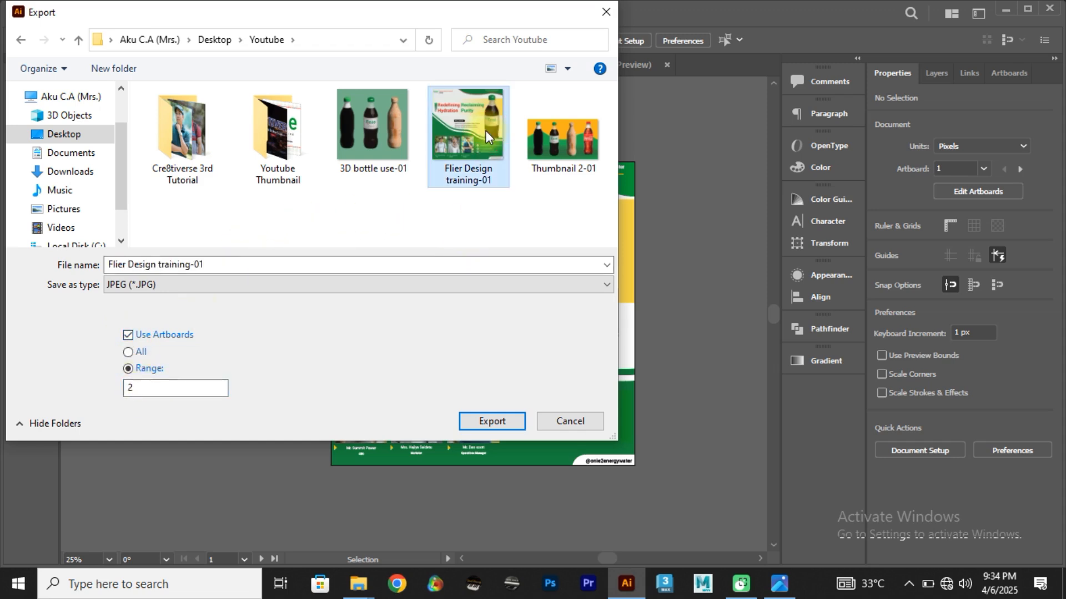
click(207, 265)
click(208, 266)
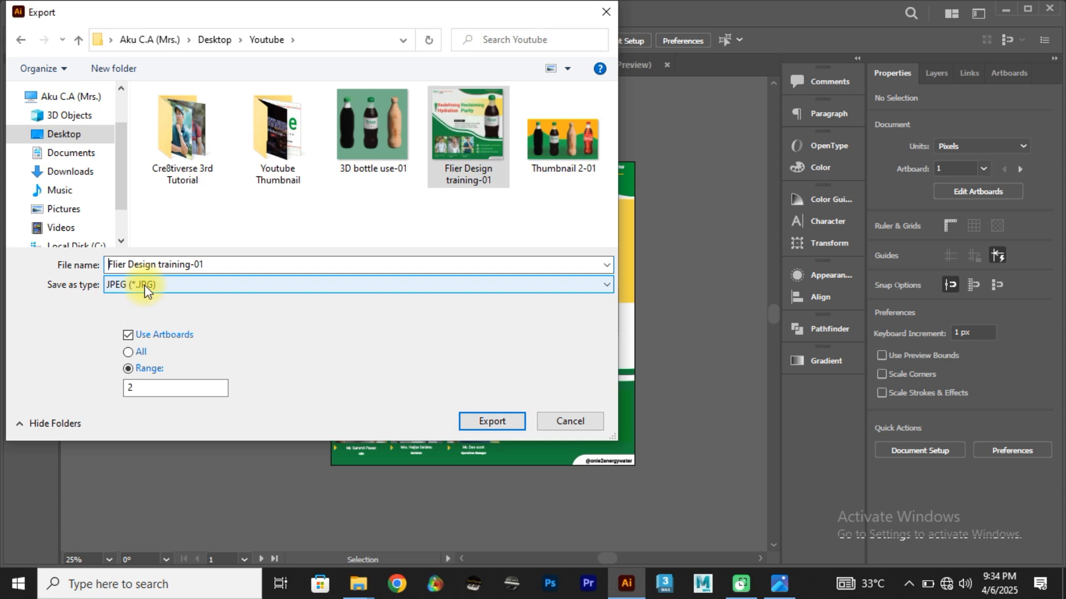
text(Final)
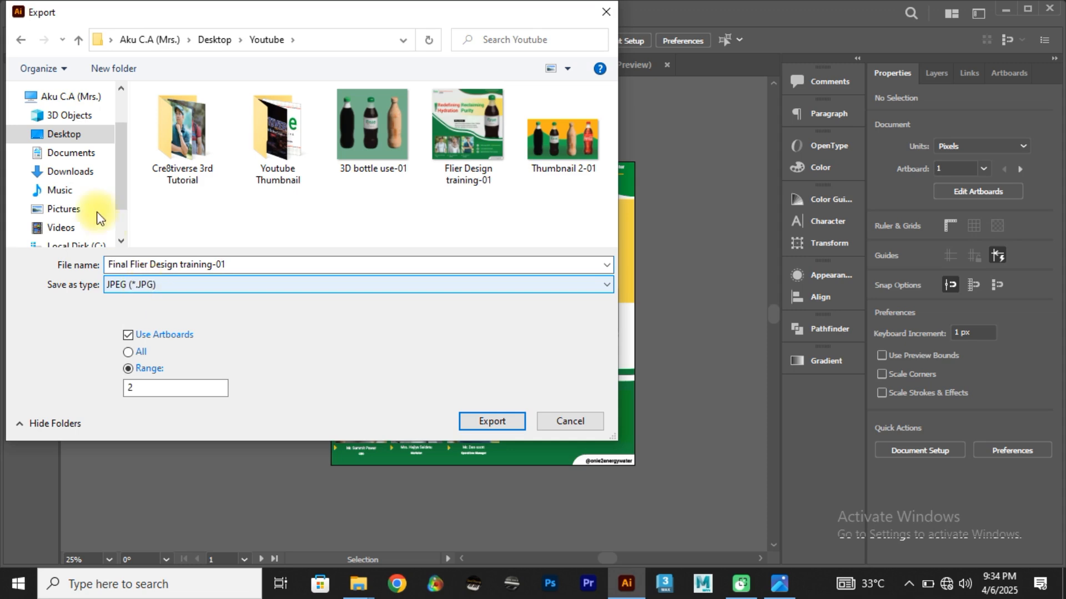
click(245, 265)
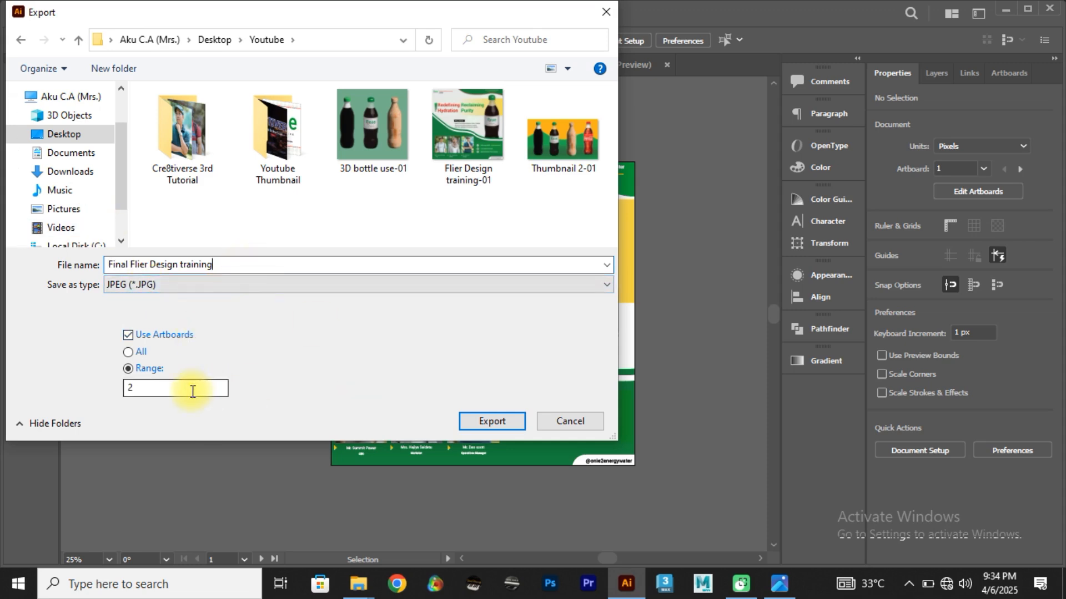
double_click(133, 388)
text(1)
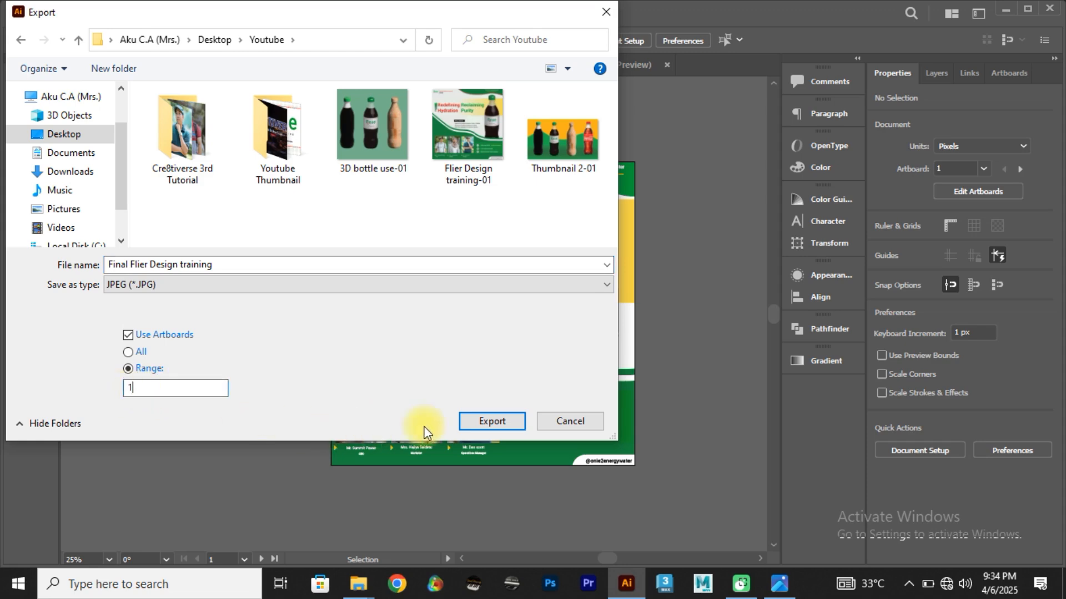
click(462, 422)
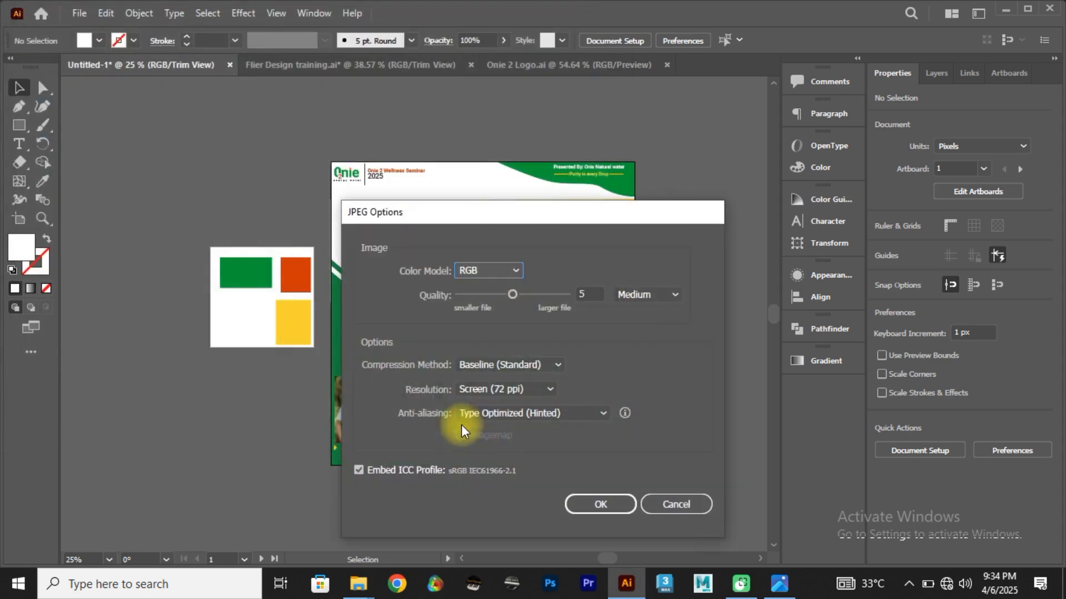
Step: Export the JPEG at quality 10 (Maximum) and Medium (150 ppi) resolution
drag(515, 295, 599, 294)
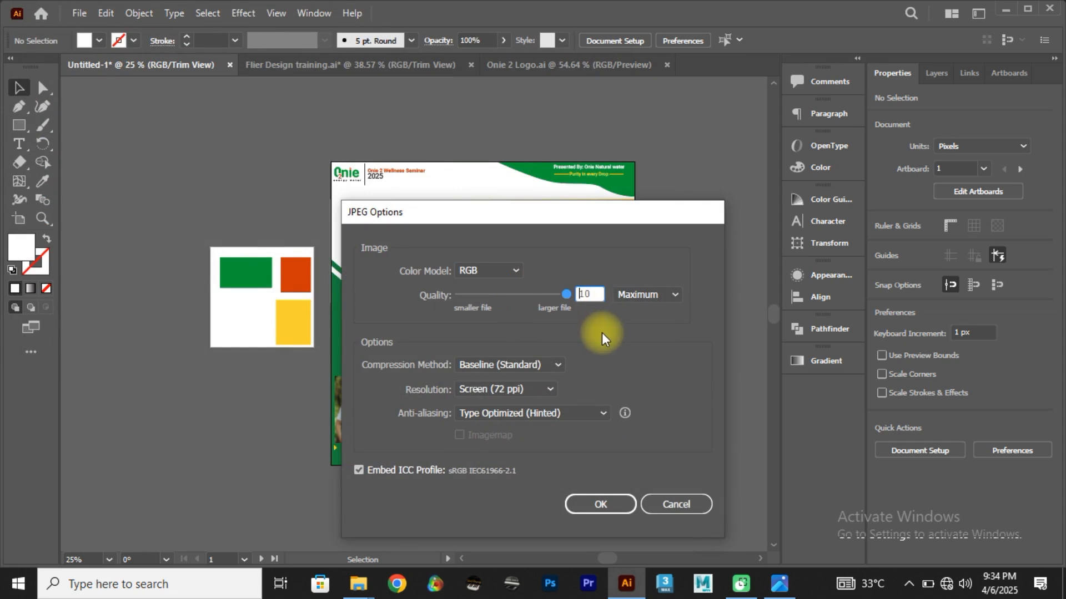
click(540, 390)
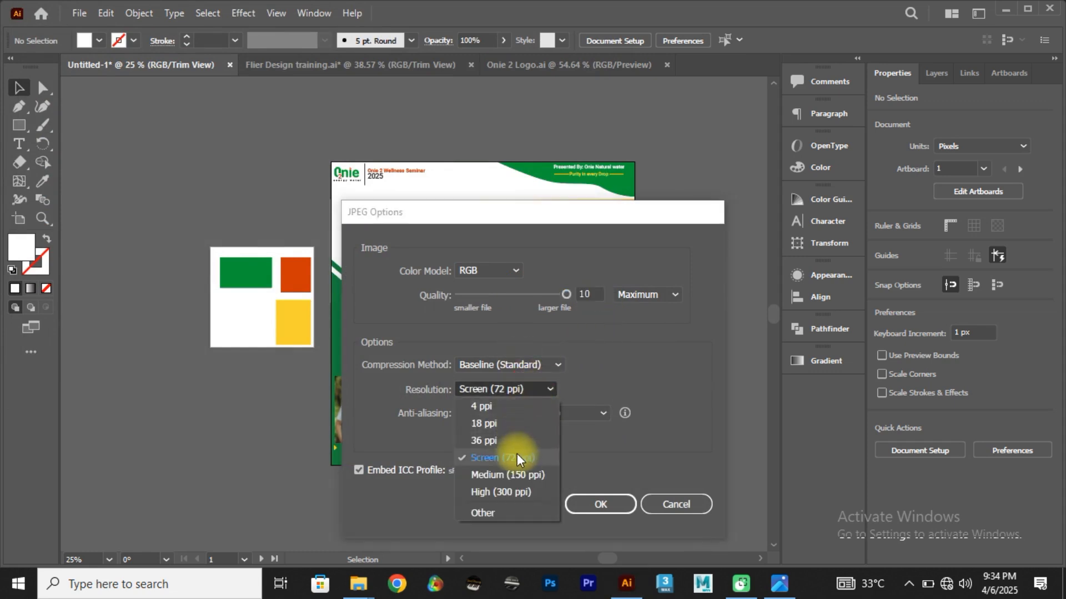
click(520, 476)
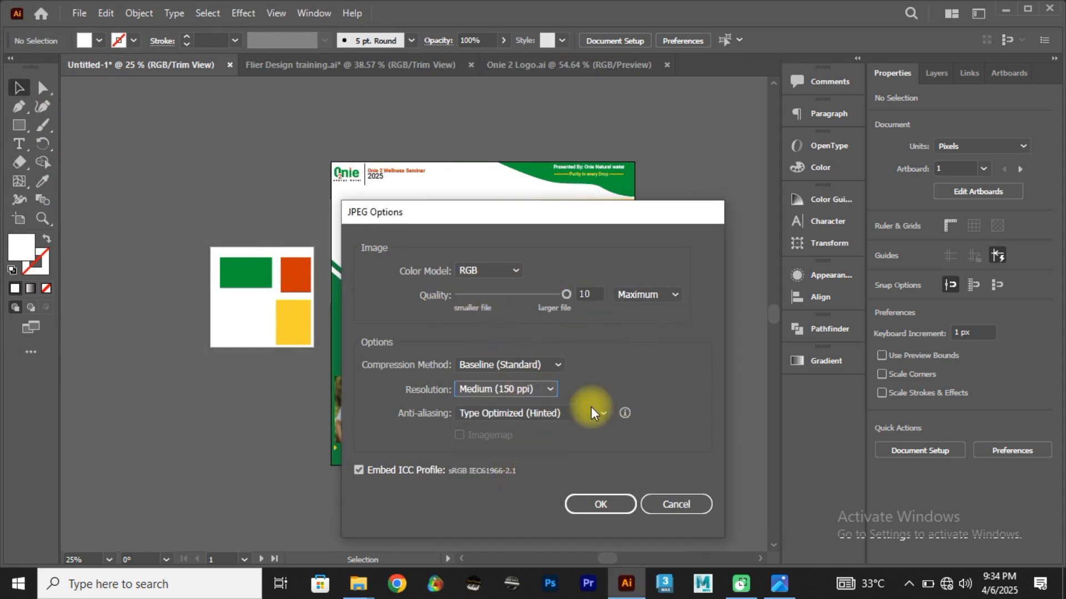
click(608, 508)
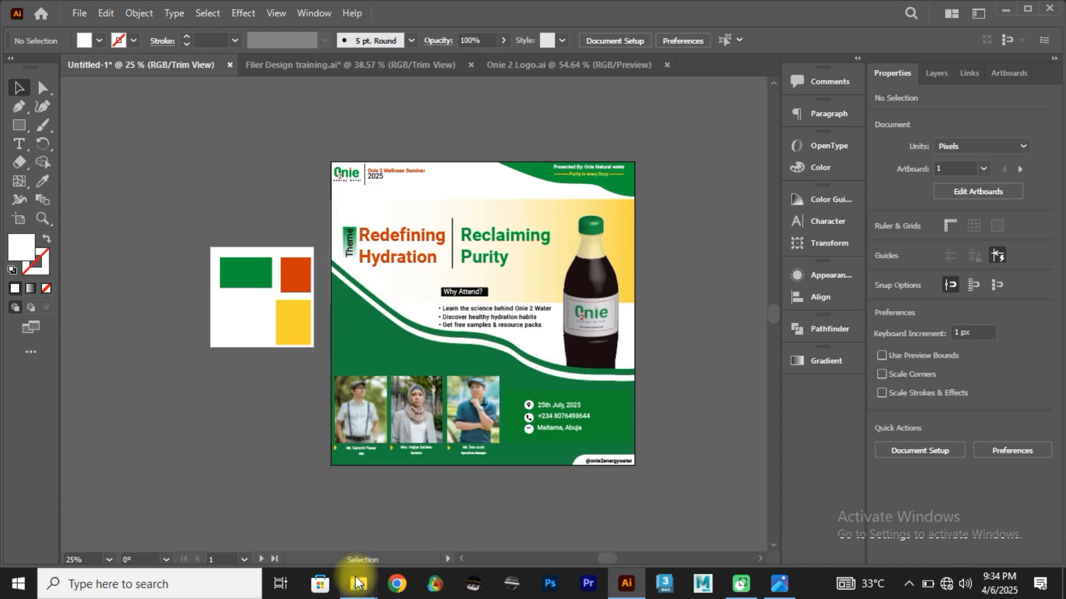
Step: Open Final Flier Design training-01 from the Youtube folder in Photos and maximize it to inspect the exported flyer
mouse_move(358, 583)
click(236, 494)
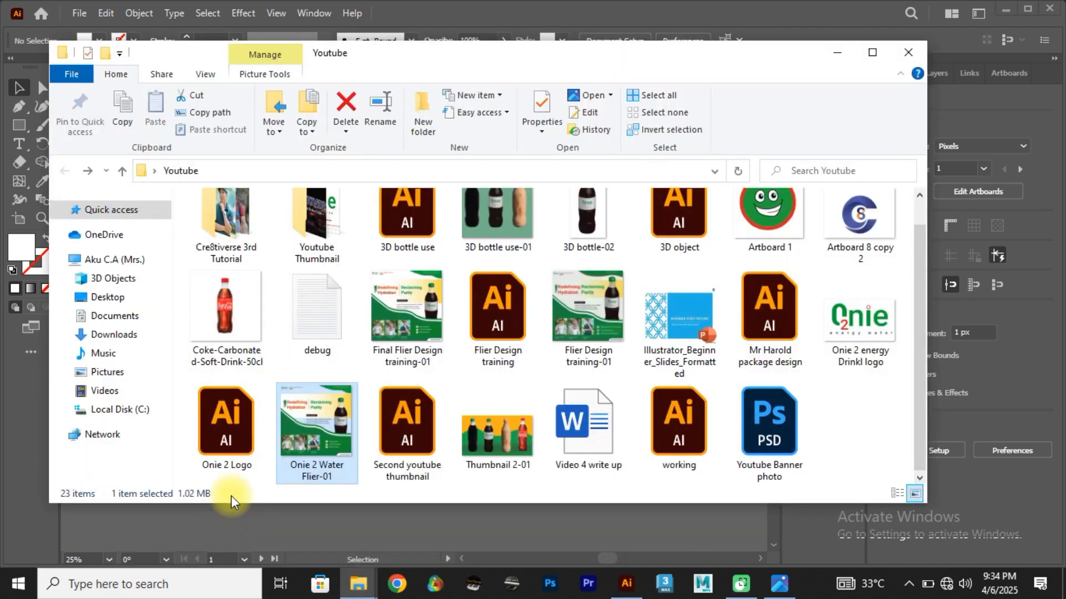
click(872, 55)
click(315, 477)
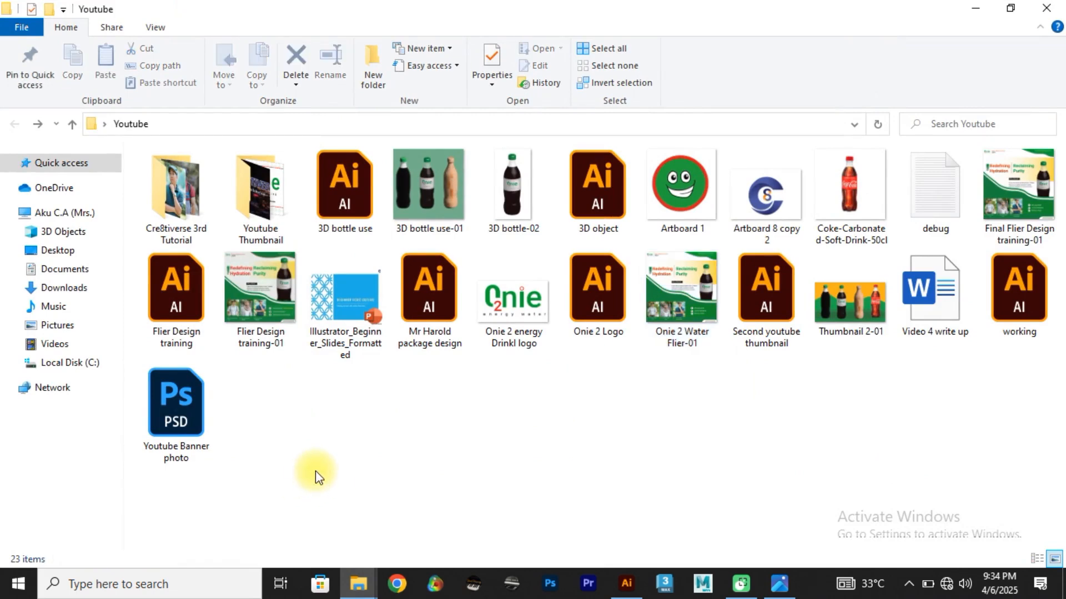
click(1016, 183)
double_click(1017, 181)
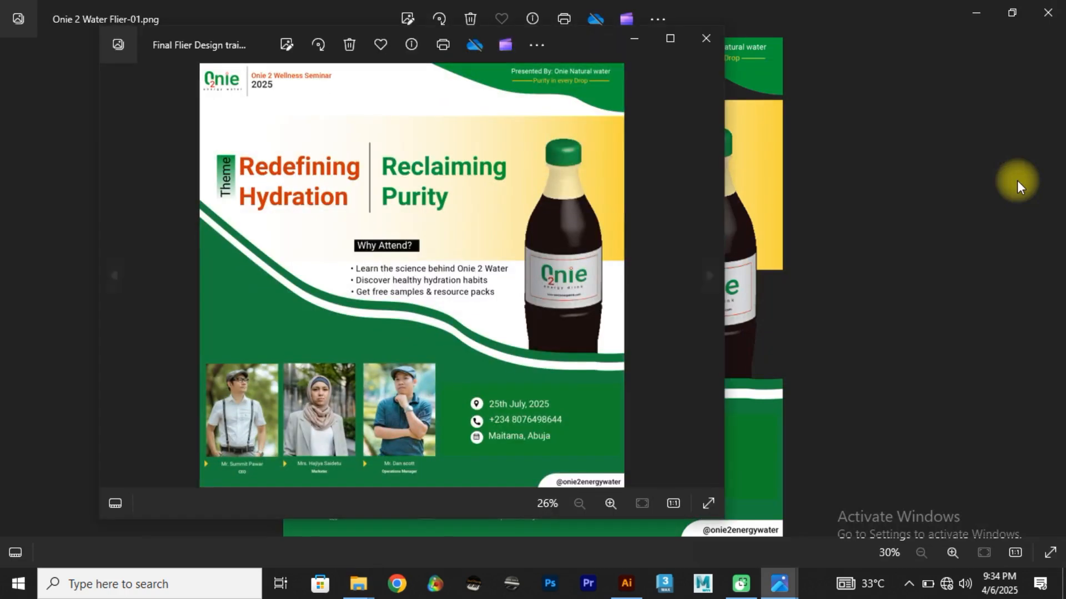
click(668, 38)
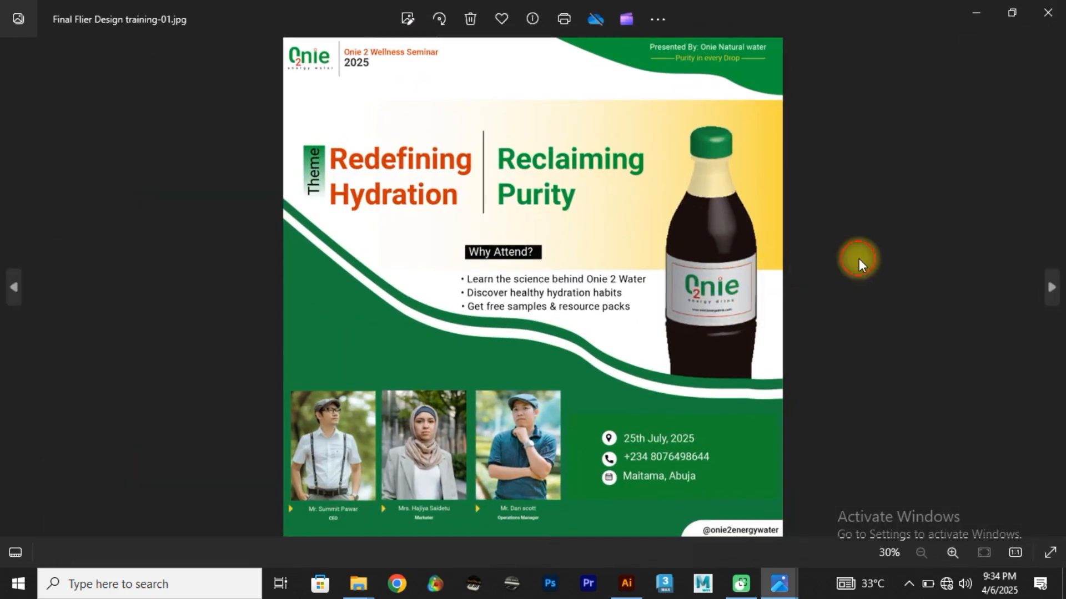